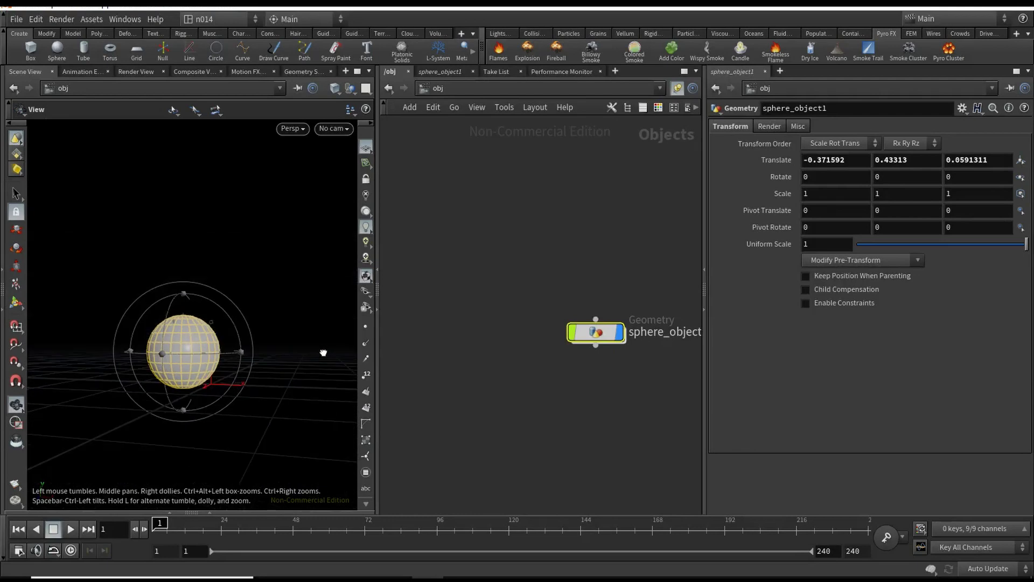
# Create a Billowy Smoke simulation from the sphere_object1 geometry
pyautogui.press('Return')
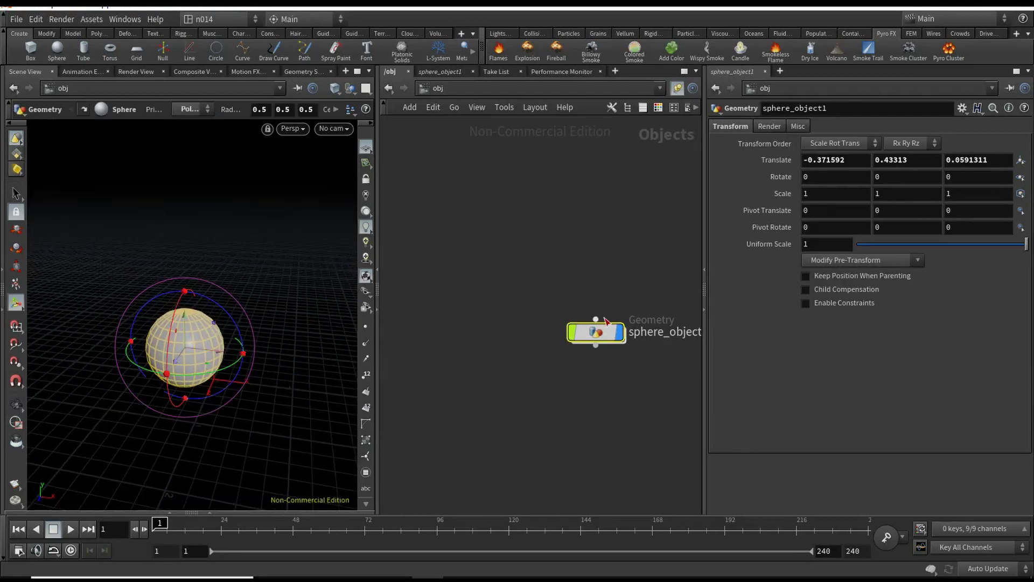
pyautogui.moveTo(599, 334); pyautogui.dragTo(545, 301)
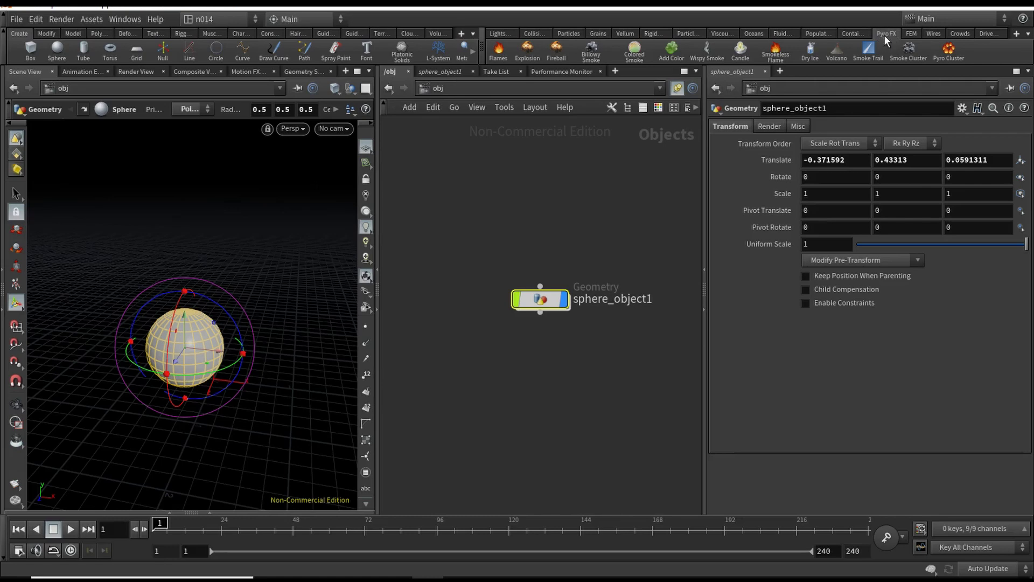
pyautogui.click(592, 54)
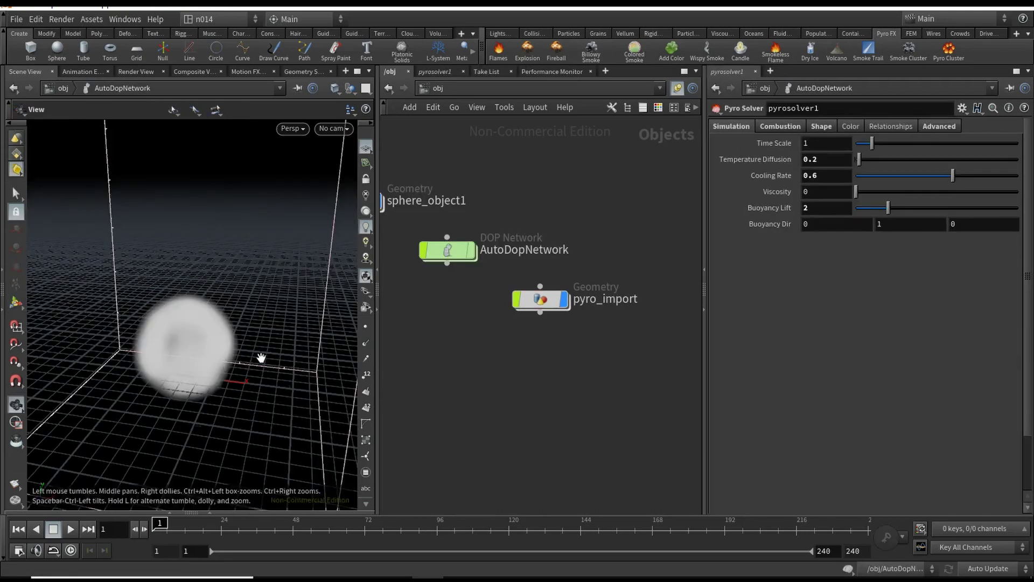
# View the whole smoke container, play the simulation and stop it at about frame 31
pyautogui.scroll(-5, 260, 359)
pyautogui.moveTo(185, 357); pyautogui.dragTo(194, 399)
pyautogui.press('Return')
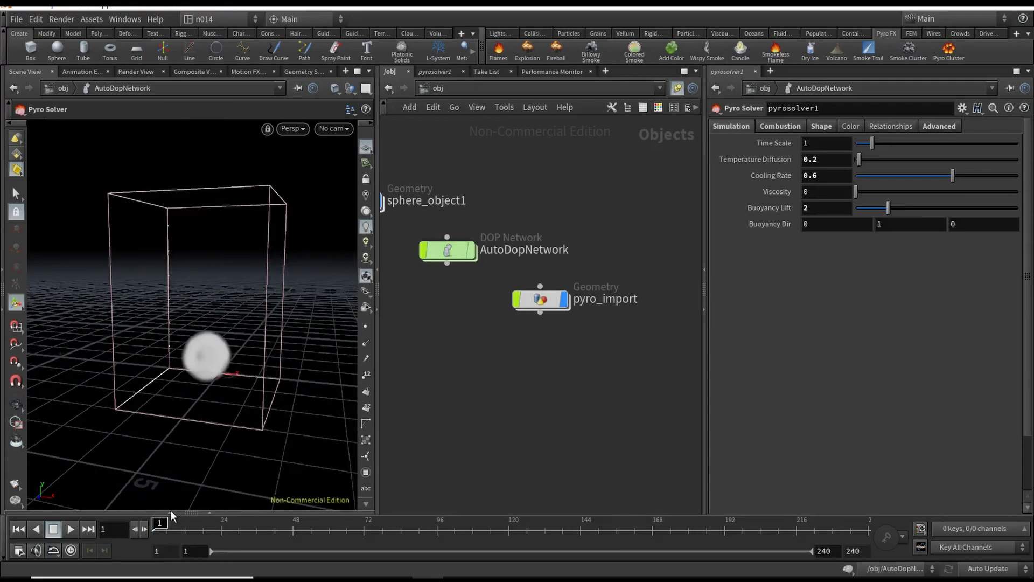
pyautogui.click(70, 529)
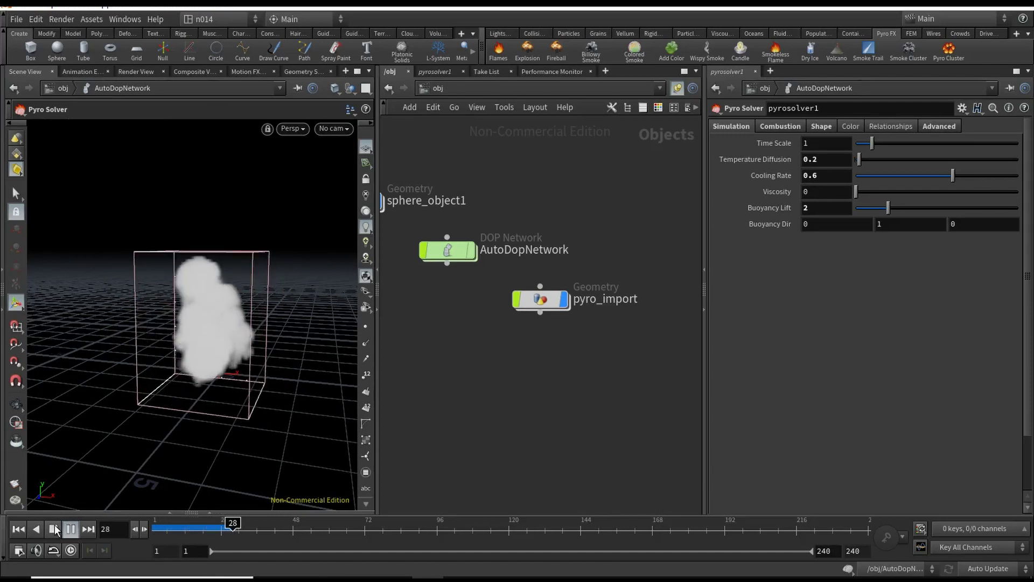
pyautogui.click(54, 530)
# Arrange the AutoDopNetwork and pyro_import nodes in a column beneath sphere_object1
pyautogui.moveTo(448, 238); pyautogui.dragTo(544, 271, button='middle')
pyautogui.moveTo(536, 240); pyautogui.dragTo(696, 365)
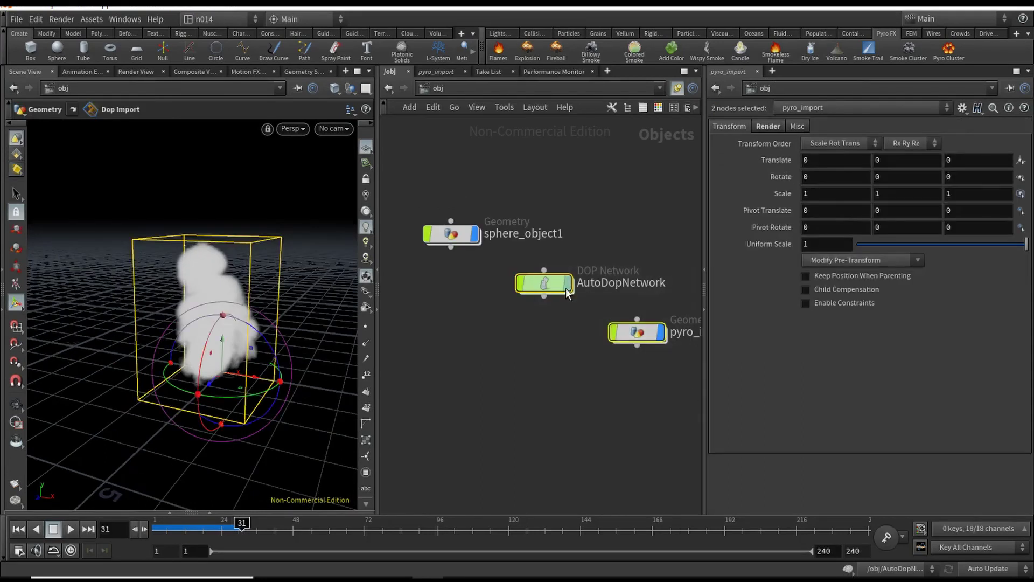
pyautogui.moveTo(555, 283); pyautogui.dragTo(472, 287)
pyautogui.click(602, 323)
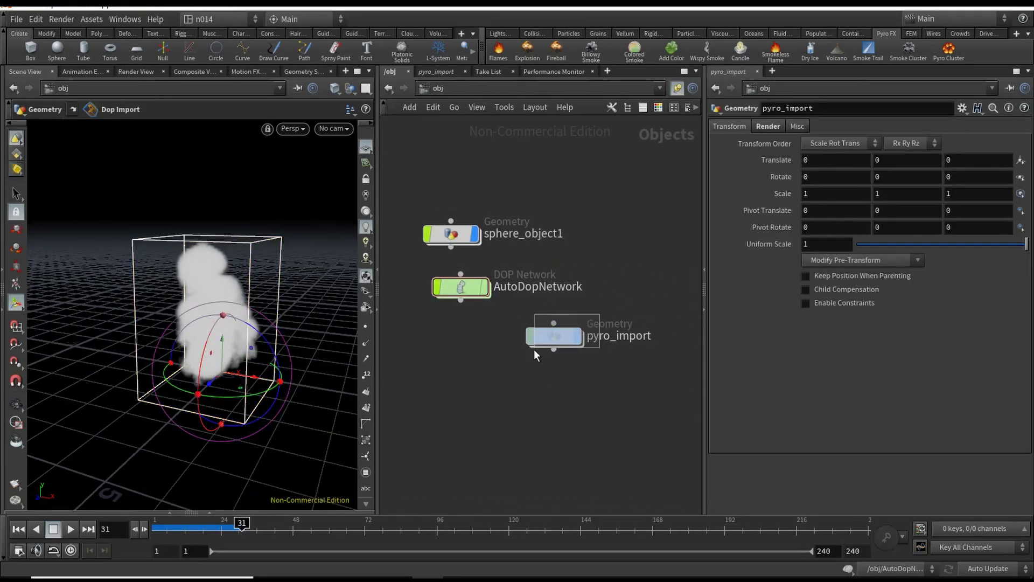
pyautogui.moveTo(534, 349); pyautogui.dragTo(464, 346)
# Inspect the pyro solver network inside AutoDopNetwork and return to the object level
pyautogui.click(460, 294)
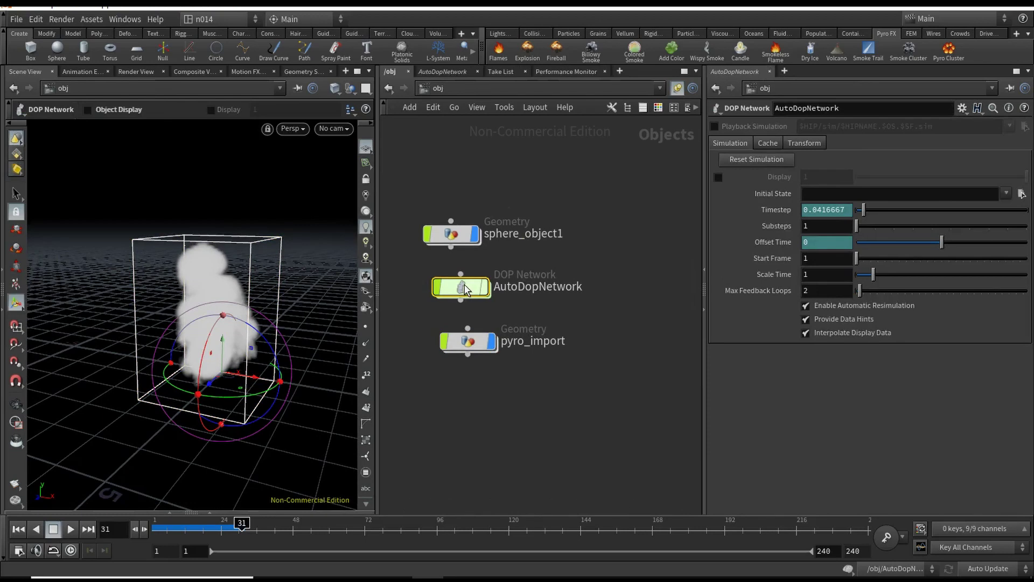
pyautogui.doubleClick(462, 288)
pyautogui.moveTo(624, 331); pyautogui.dragTo(602, 331, button='middle')
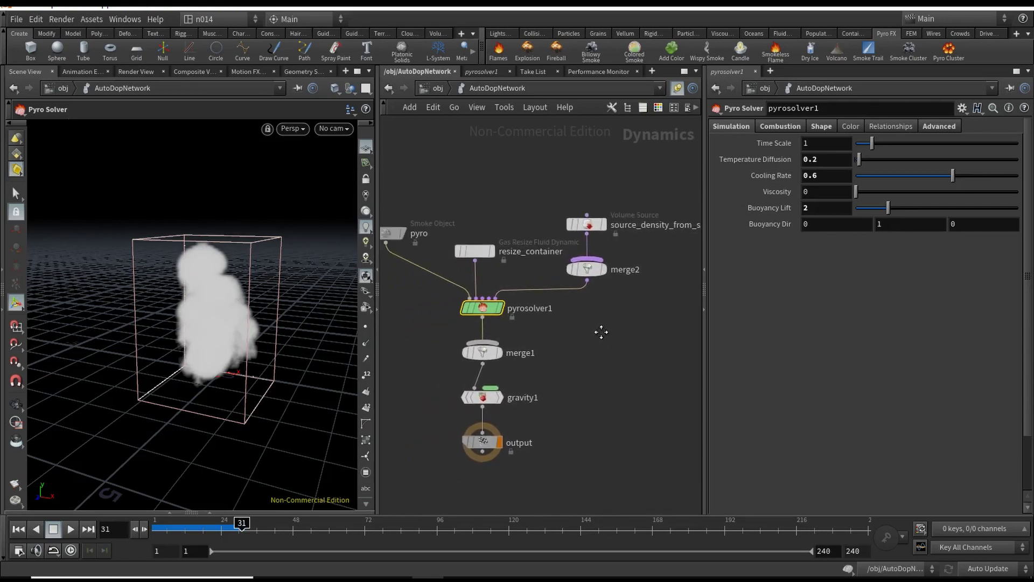
pyautogui.press('u')
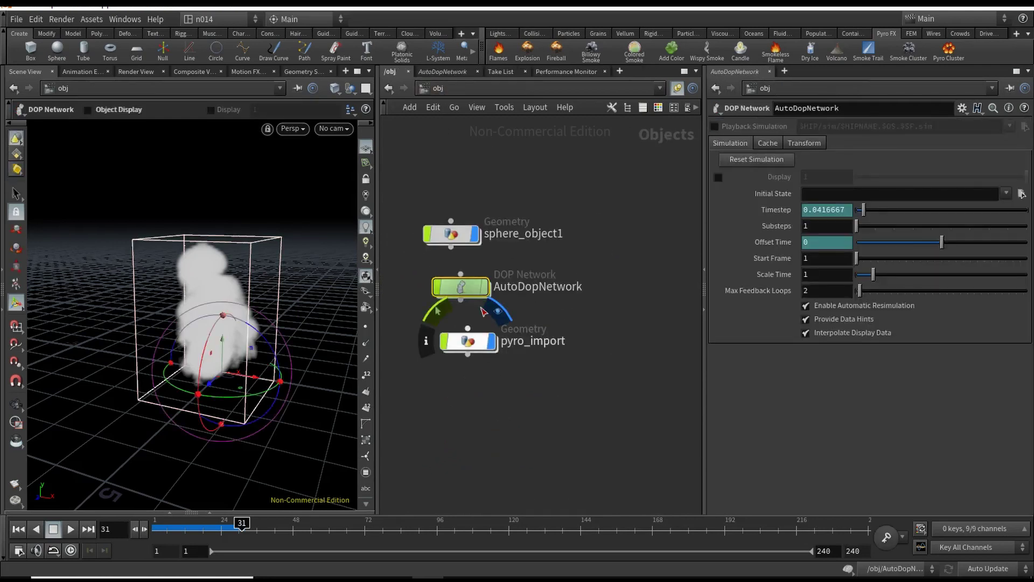
pyautogui.doubleClick(467, 289)
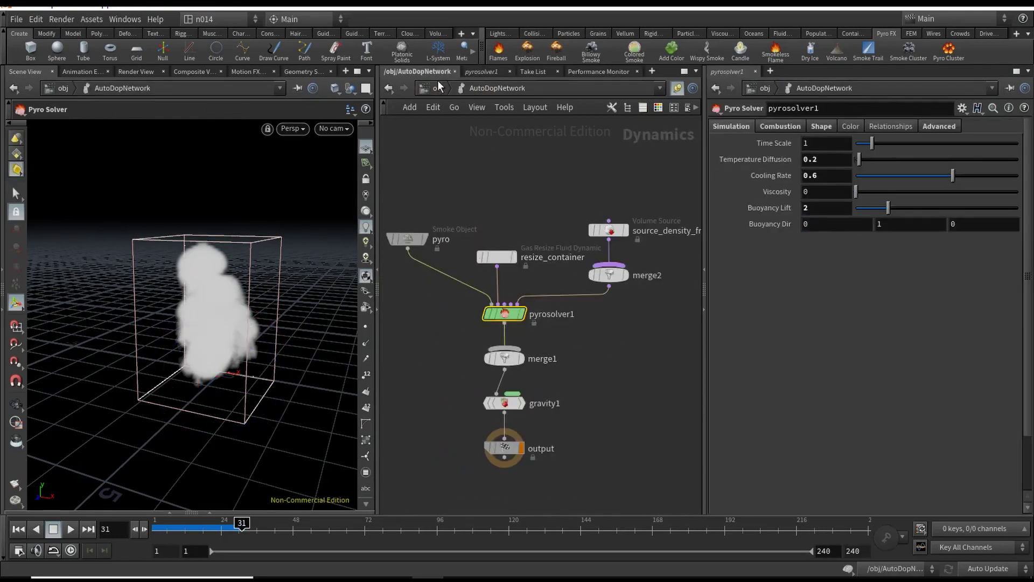
pyautogui.click(436, 88)
# Inspect the import nodes inside pyro_import and return to the object level
pyautogui.click(471, 345)
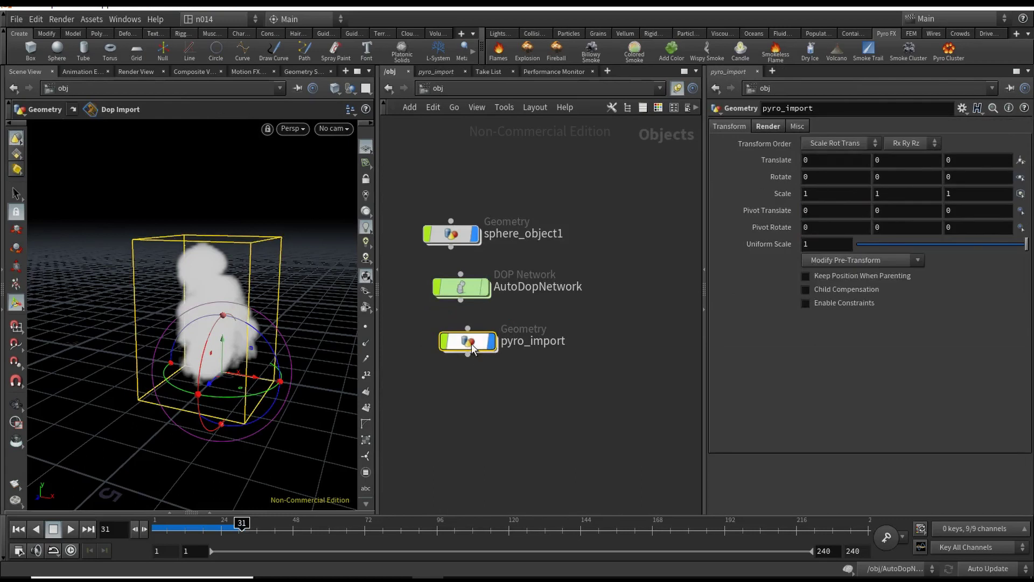
pyautogui.doubleClick(475, 343)
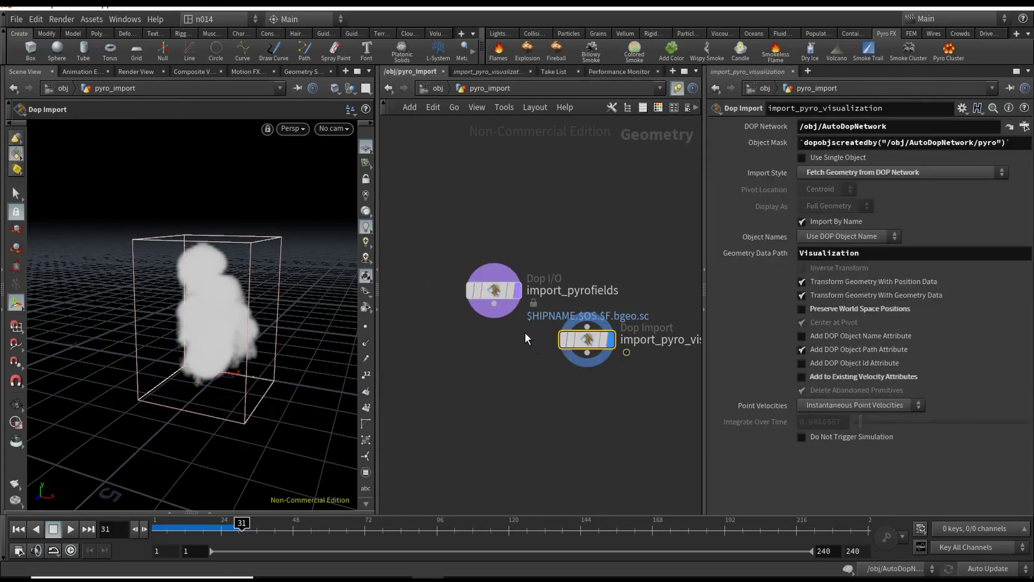
pyautogui.click(436, 88)
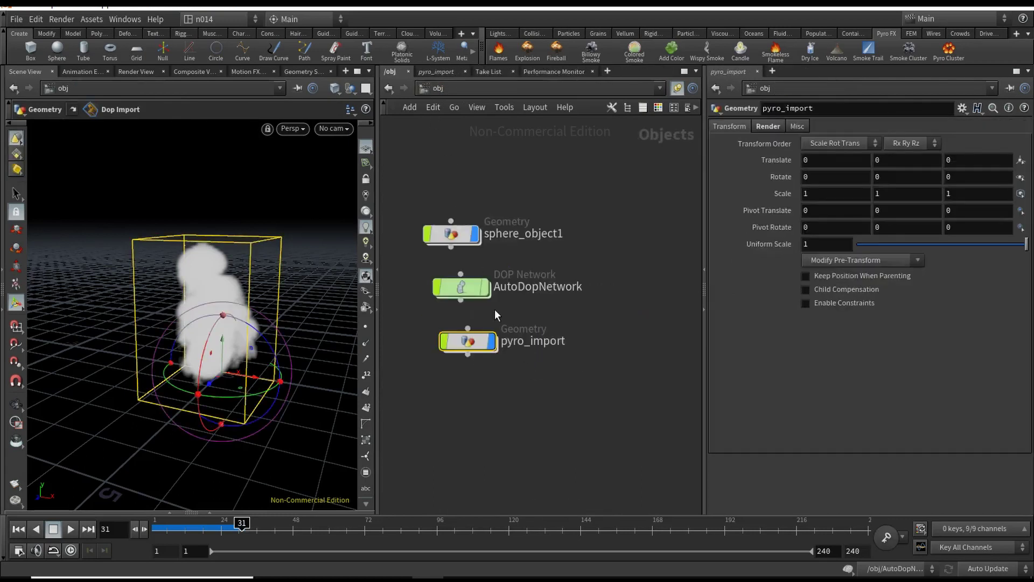
# Hide the pyro_import object and open the sphere_object1 network to examine its source node chain
pyautogui.click(492, 342)
pyautogui.moveTo(500, 347); pyautogui.dragTo(535, 363, button='middle')
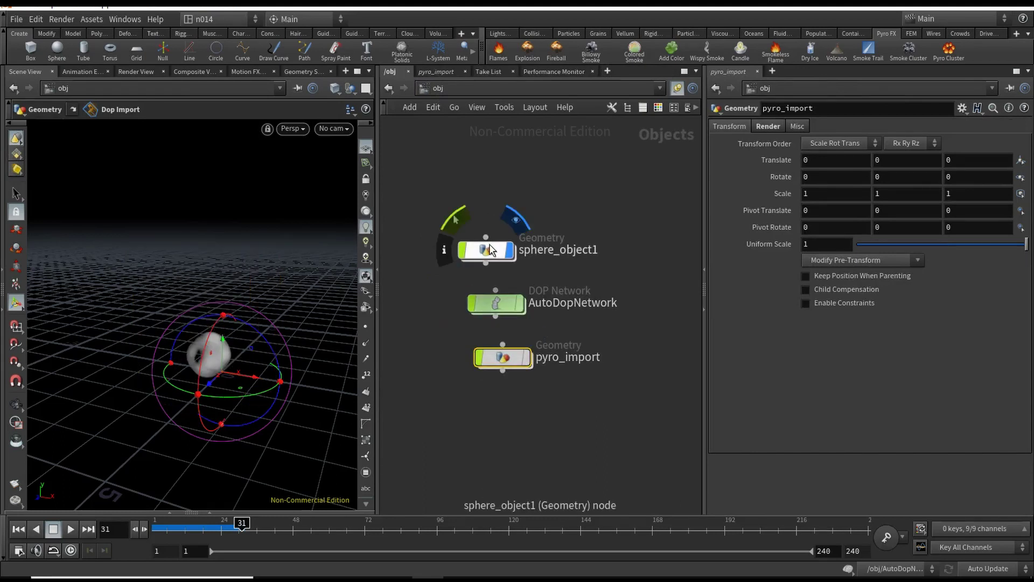
pyautogui.doubleClick(490, 250)
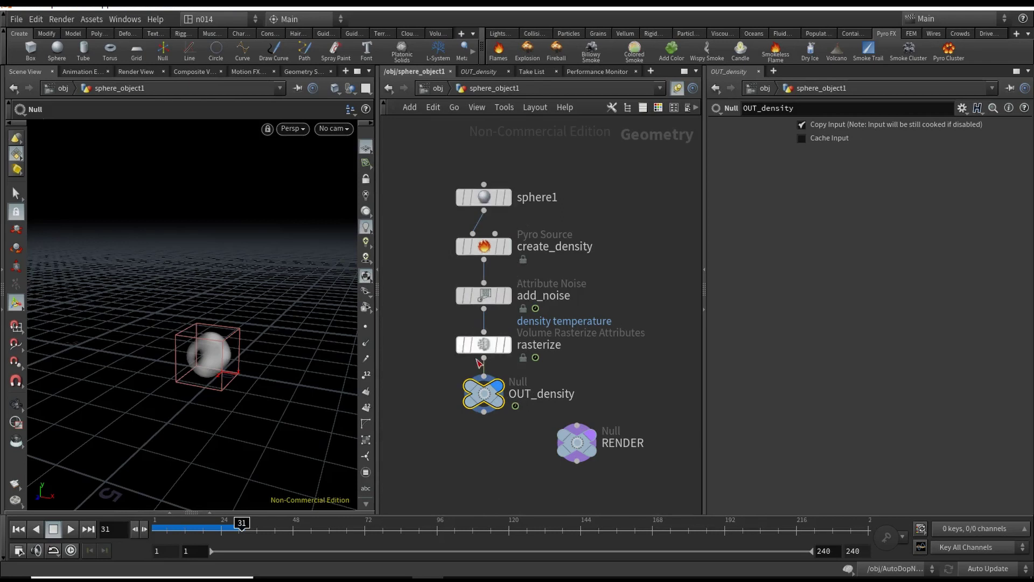
pyautogui.moveTo(503, 269)
pyautogui.moveTo(497, 333)
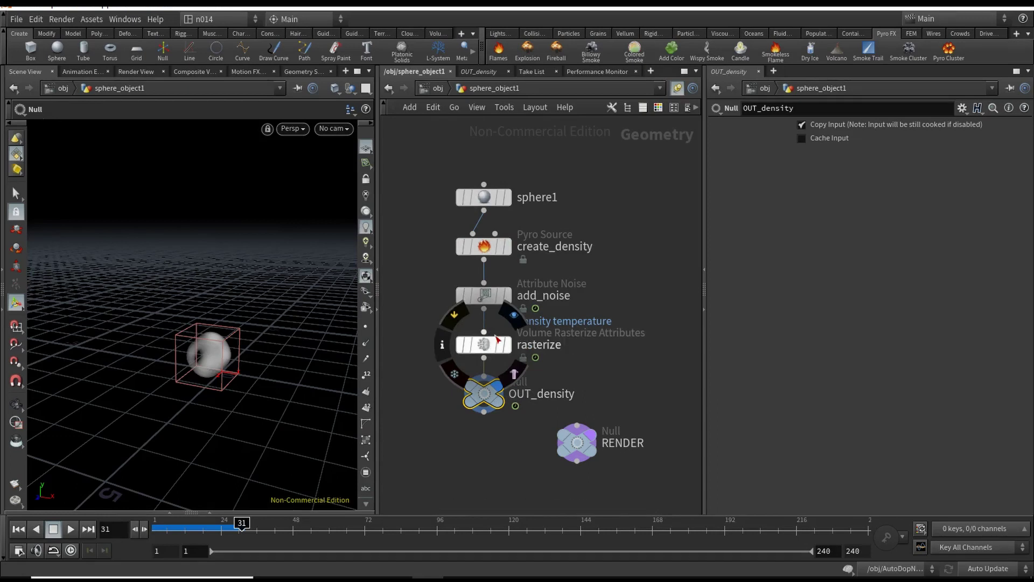
pyautogui.moveTo(603, 274); pyautogui.dragTo(596, 276, button='middle')
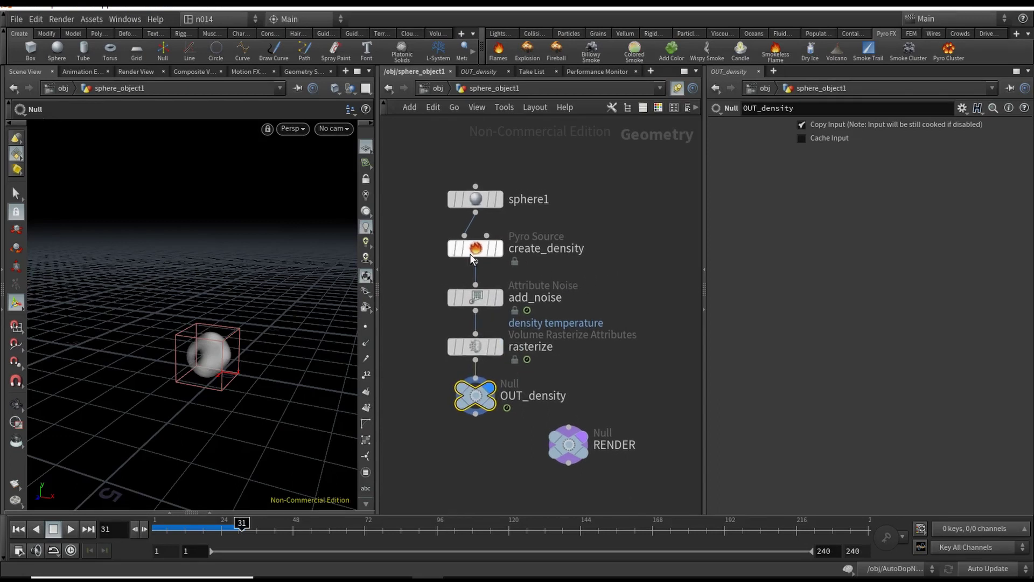
# Display the create_density Pyro Source node and examine its scattered points and density and temperature attributes
pyautogui.moveTo(478, 253)
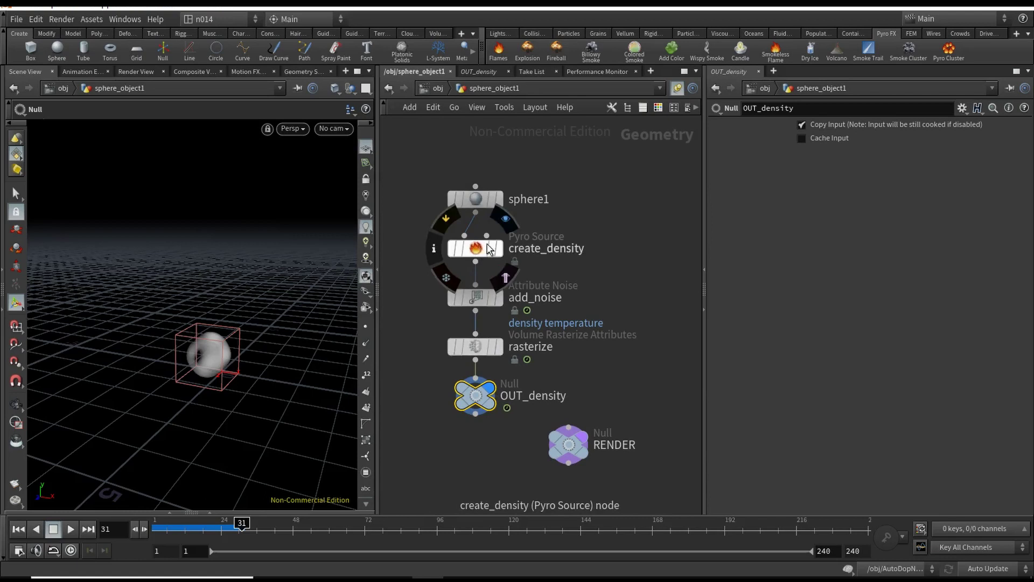
pyautogui.click(489, 249)
pyautogui.moveTo(219, 382); pyautogui.dragTo(343, 304, button='right')
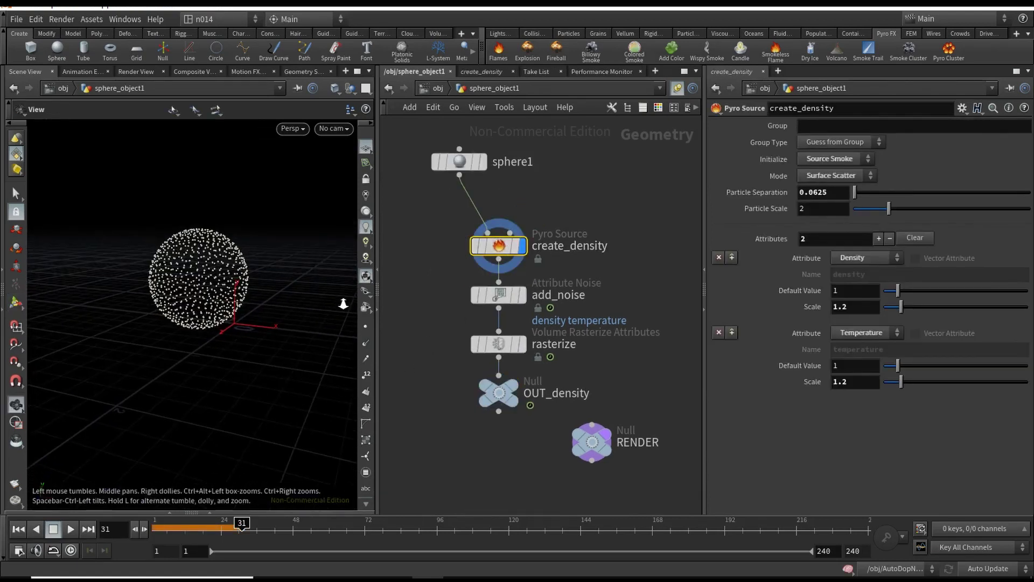
pyautogui.moveTo(343, 304); pyautogui.dragTo(252, 347)
pyautogui.press('Return')
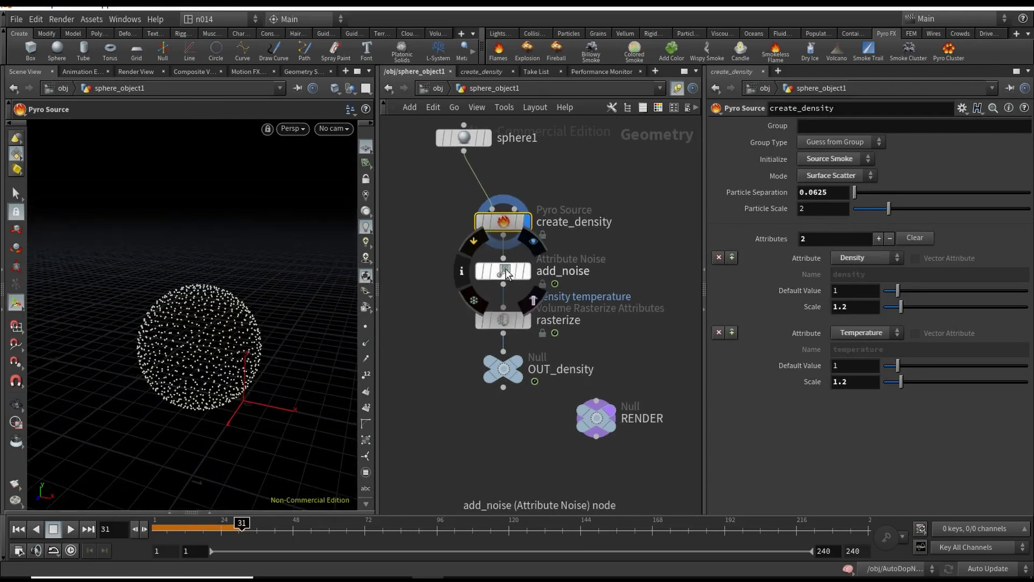
pyautogui.moveTo(508, 223)
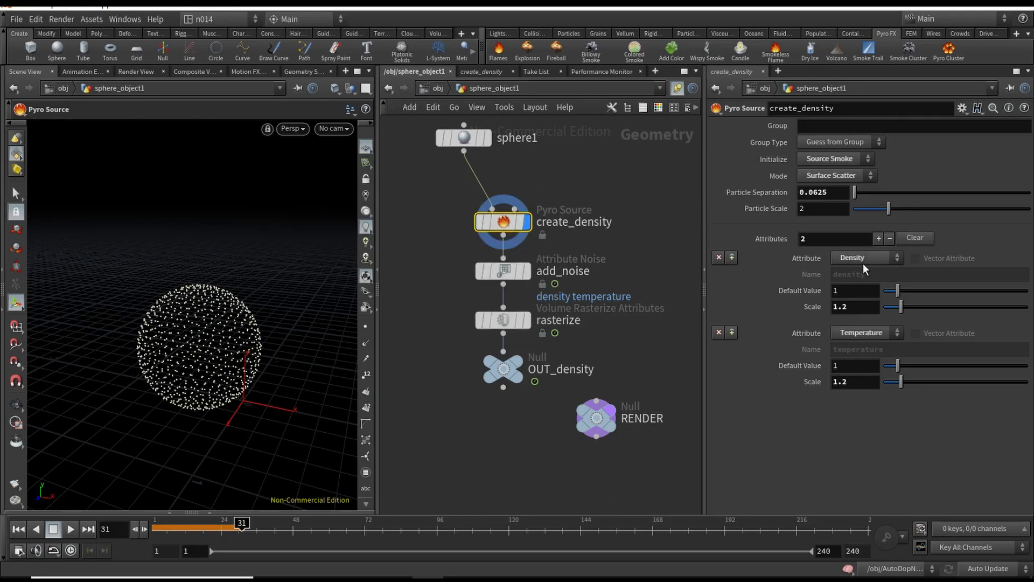
# Display add_noise and compare its density and temperature values in the geometry spreadsheet at frames 31 and 1
pyautogui.click(511, 271)
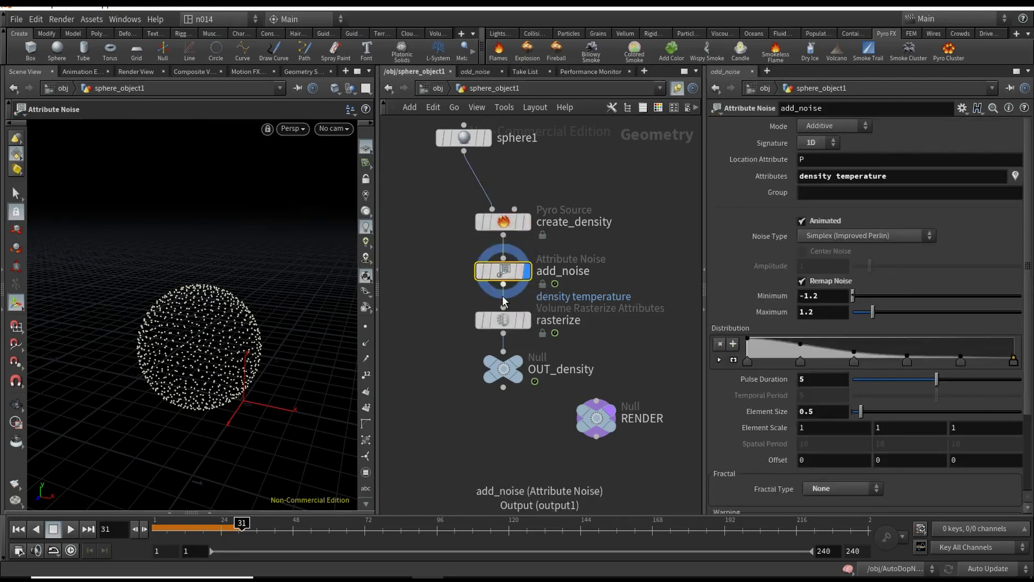
pyautogui.moveTo(511, 273)
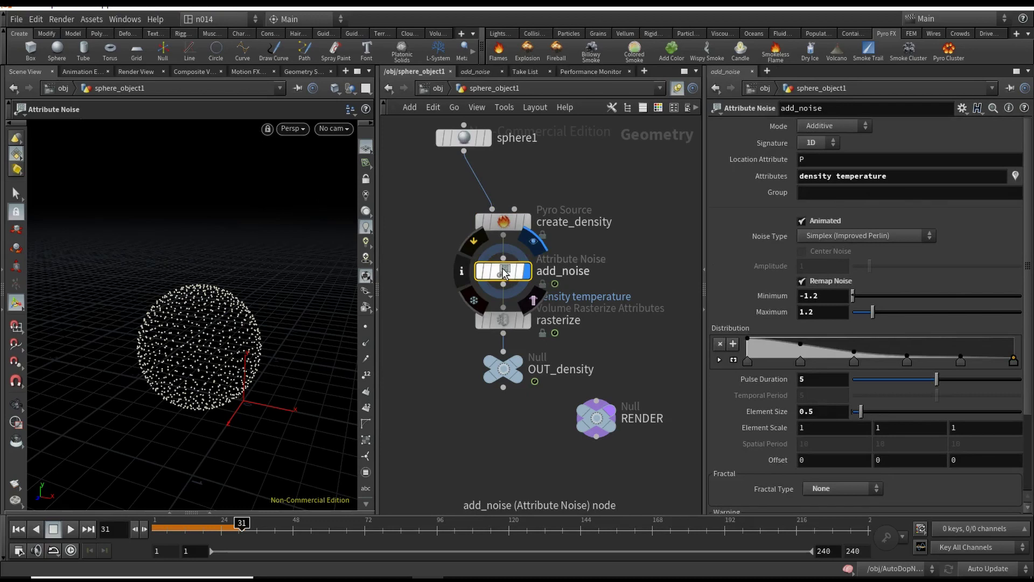
pyautogui.click(211, 511)
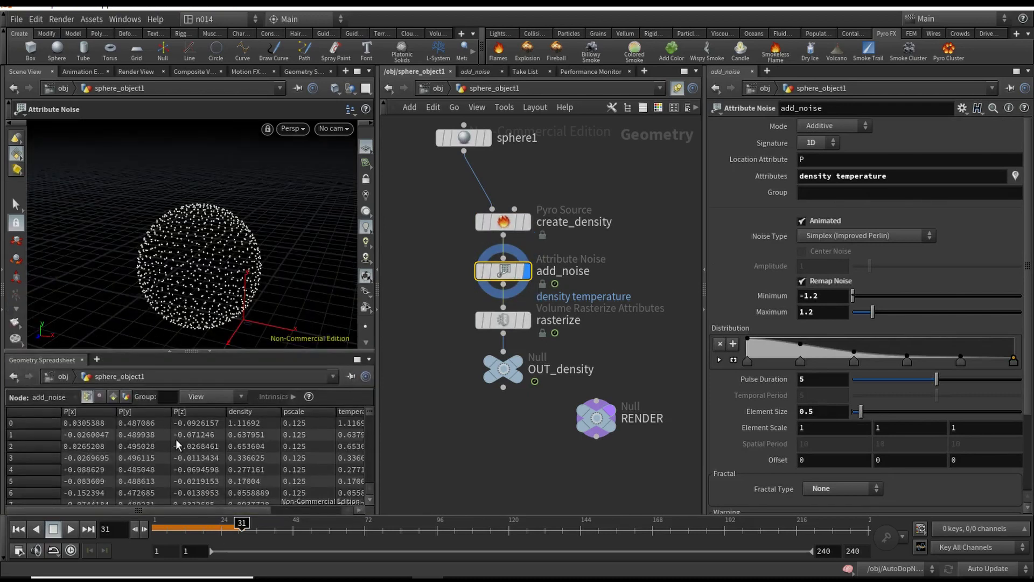
pyautogui.moveTo(190, 509); pyautogui.dragTo(256, 510)
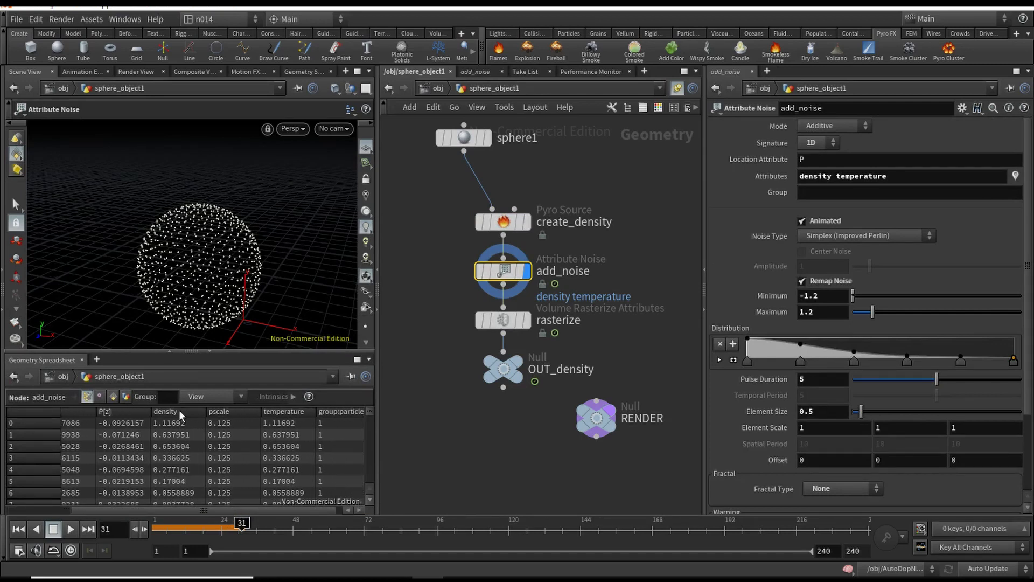
pyautogui.moveTo(173, 535); pyautogui.dragTo(135, 534)
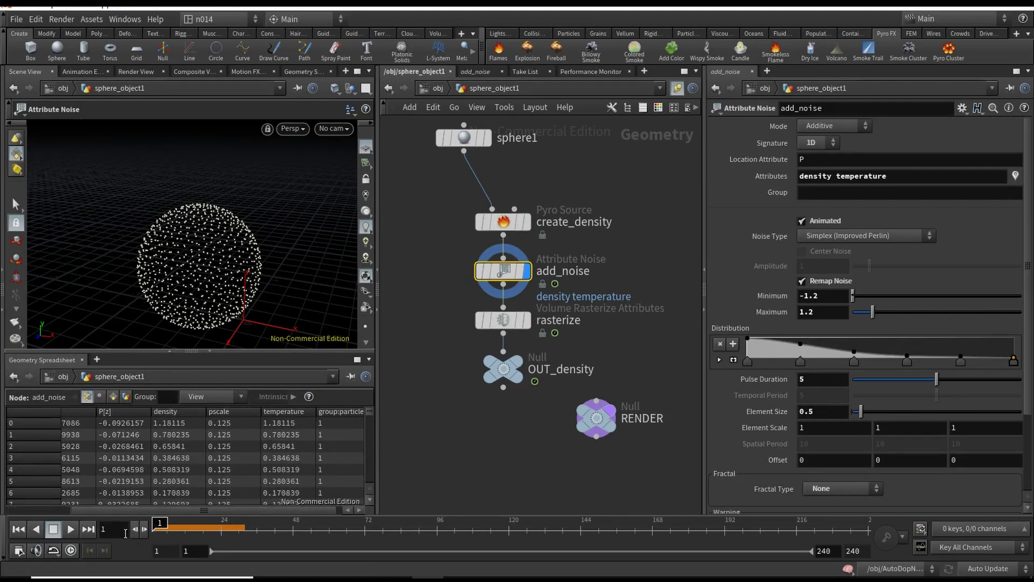
# Collapse the geometry spreadsheet and play the animated noise on the add_noise points, then stop playback
pyautogui.click(75, 531)
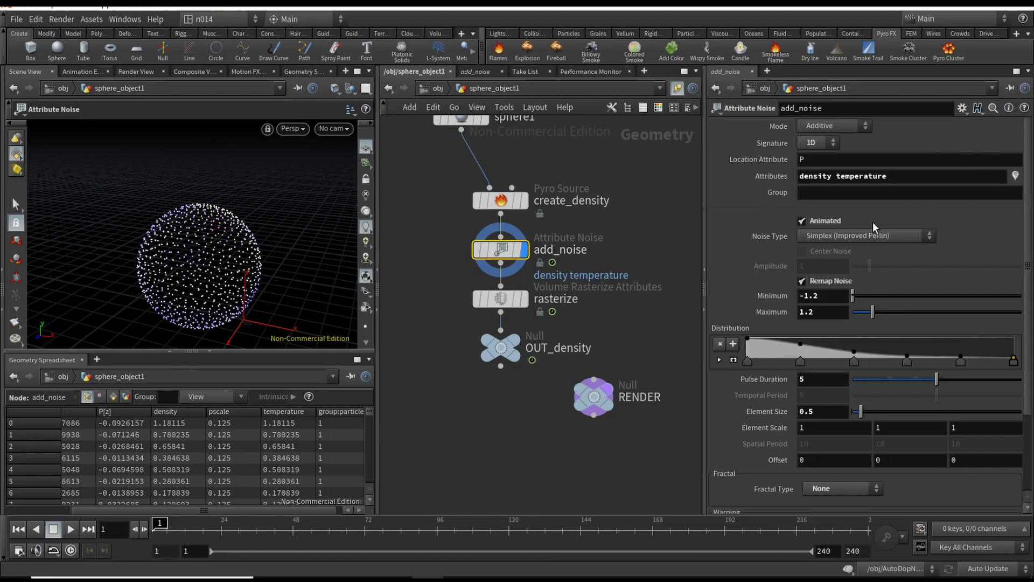
pyautogui.moveTo(323, 348); pyautogui.dragTo(259, 290)
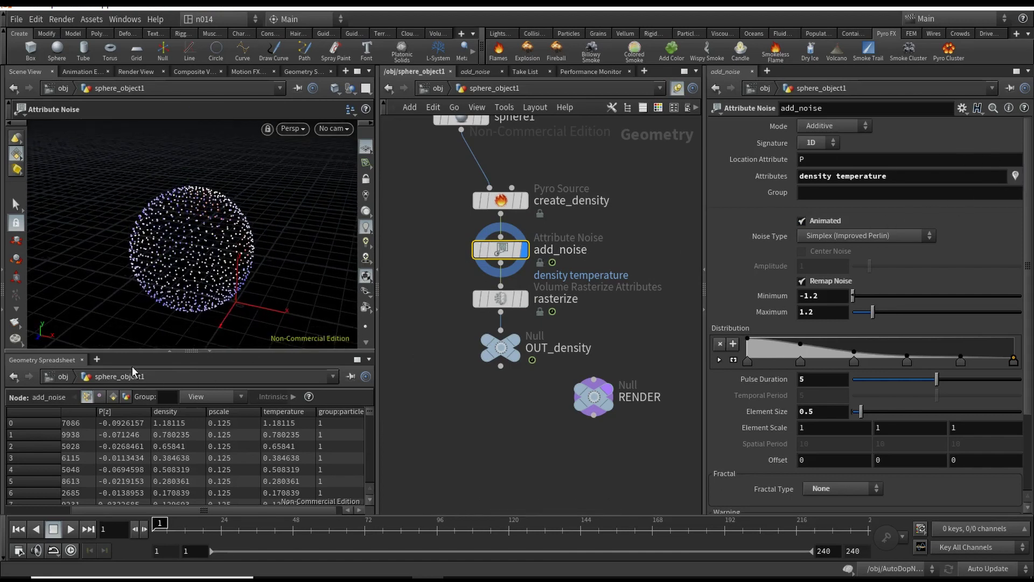
pyautogui.moveTo(215, 353); pyautogui.dragTo(214, 509)
pyautogui.press('Escape')
pyautogui.moveTo(266, 381); pyautogui.dragTo(296, 363)
pyautogui.press('Return')
pyautogui.click(71, 528)
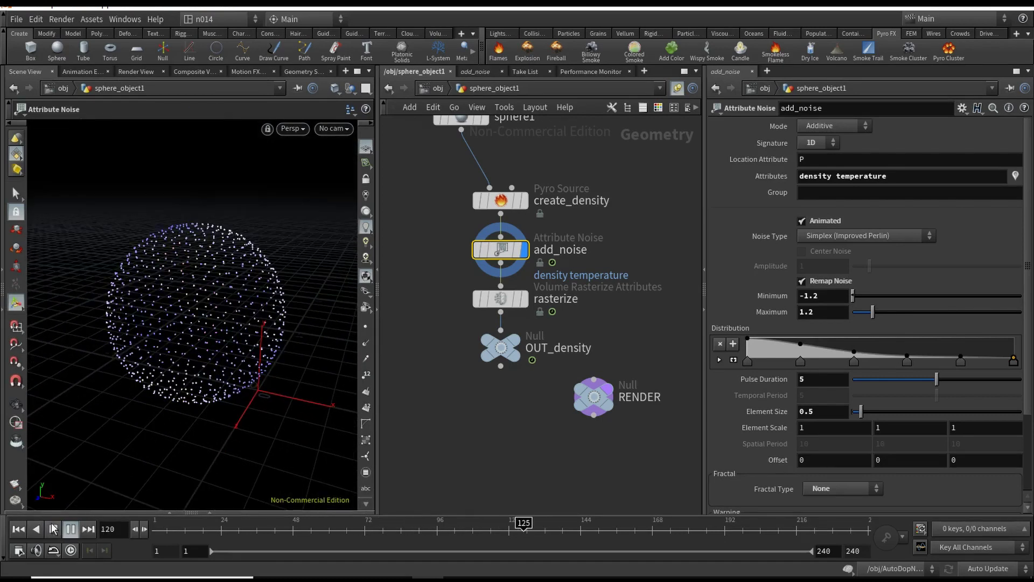
pyautogui.click(52, 528)
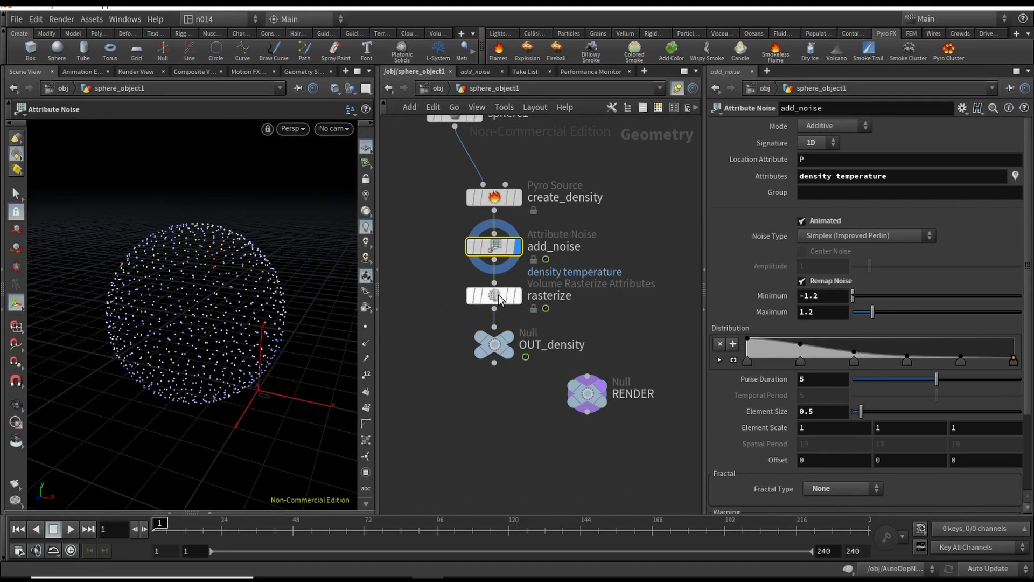
# Set the display to the rasterize node and select the OUT_density null
pyautogui.click(519, 298)
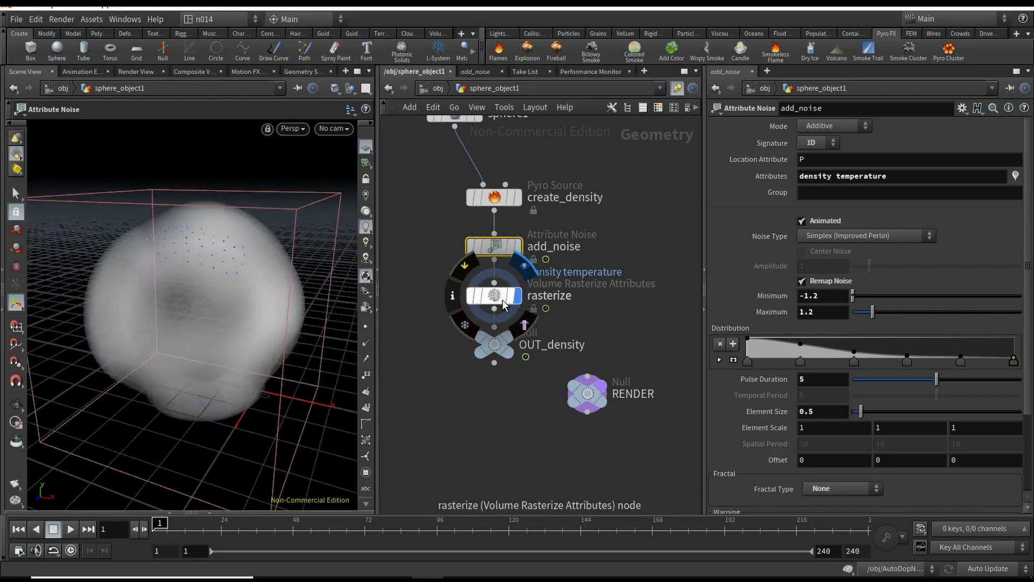
pyautogui.press('Escape')
pyautogui.moveTo(281, 380); pyautogui.dragTo(253, 391)
pyautogui.press('Return')
pyautogui.moveTo(508, 310); pyautogui.dragTo(576, 360, button='middle')
pyautogui.moveTo(505, 327)
pyautogui.click(490, 363)
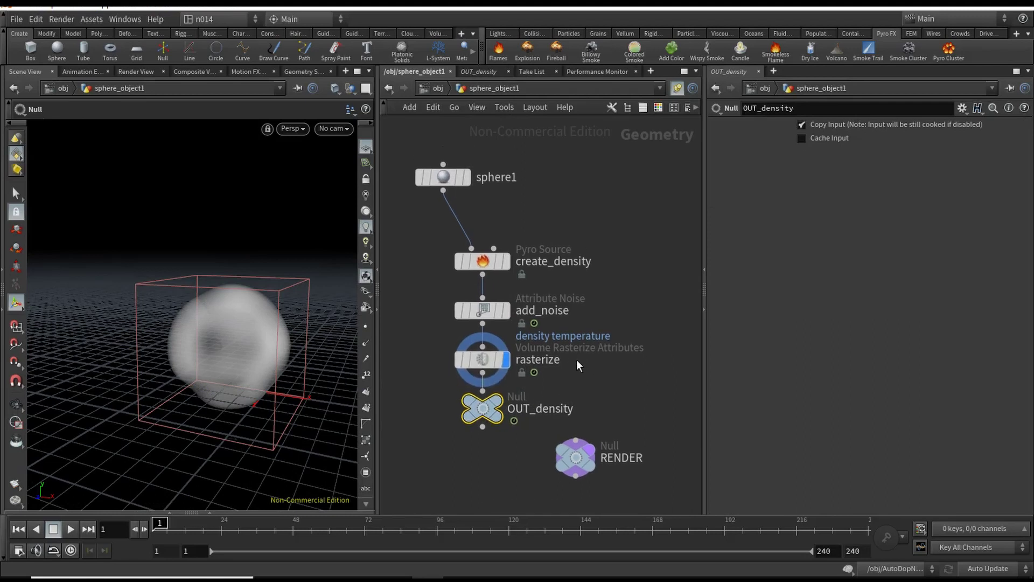
# Examine the volume source node that feeds the pyro solver in AutoDopNetwork
pyautogui.moveTo(618, 251); pyautogui.dragTo(604, 251, button='middle')
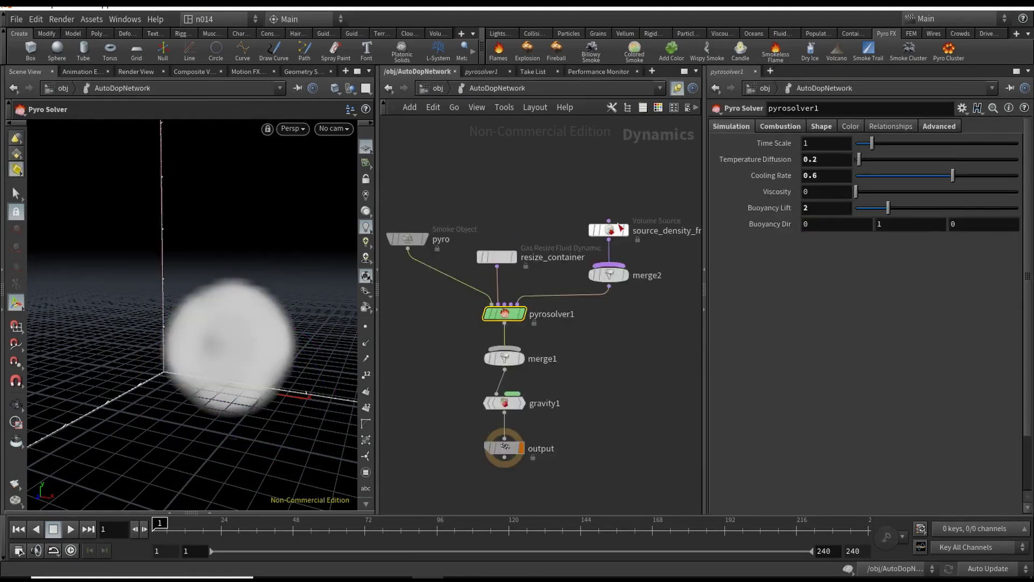
pyautogui.moveTo(587, 189); pyautogui.dragTo(629, 240)
pyautogui.moveTo(629, 239); pyautogui.dragTo(578, 255, button='middle')
pyautogui.moveTo(560, 253)
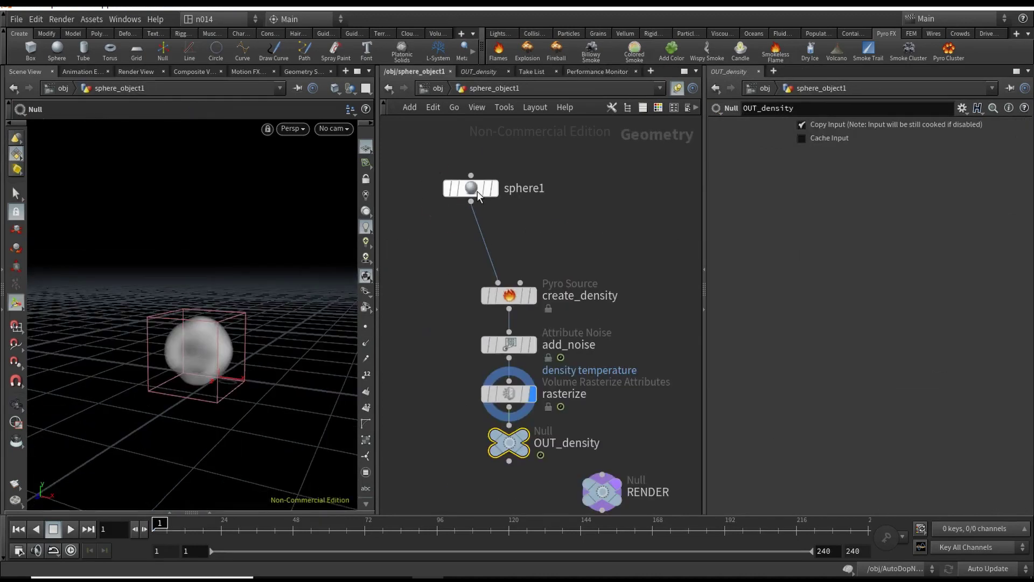
# Add a POP network node beside the sphere source chain in the sphere_object1 network
pyautogui.moveTo(480, 195)
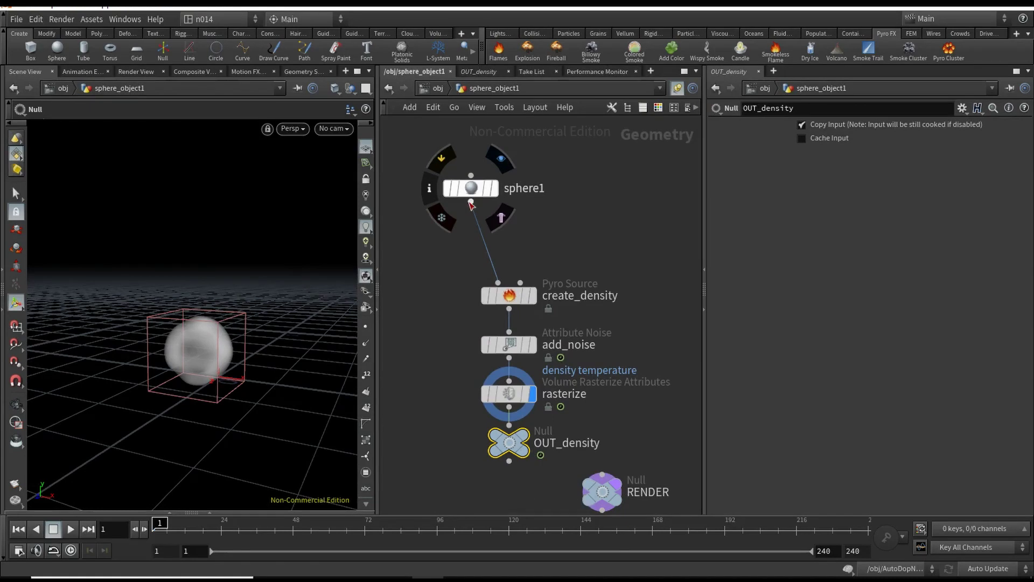
pyautogui.moveTo(511, 302)
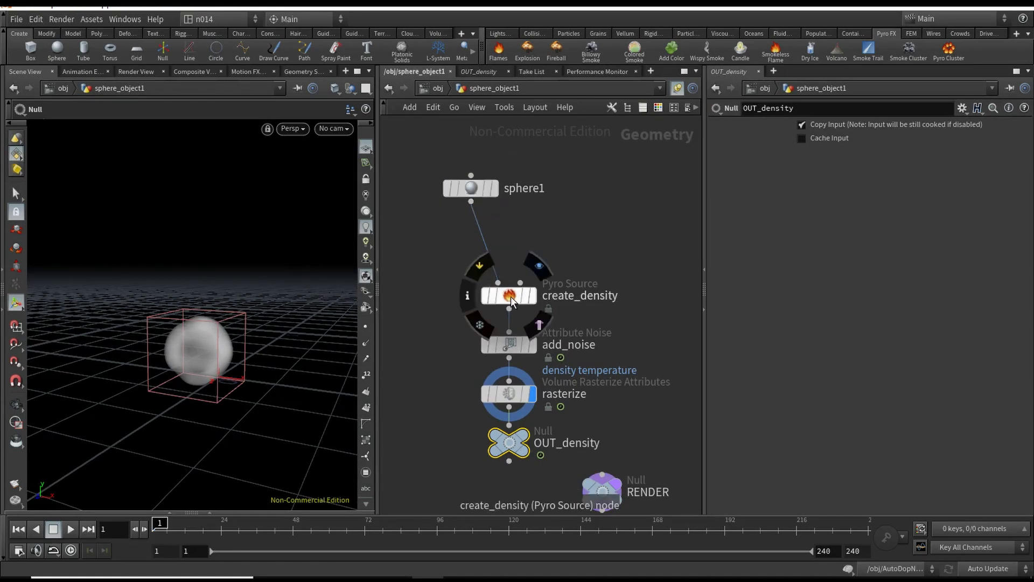
pyautogui.moveTo(548, 215); pyautogui.dragTo(509, 241, button='middle')
pyautogui.press('Tab')
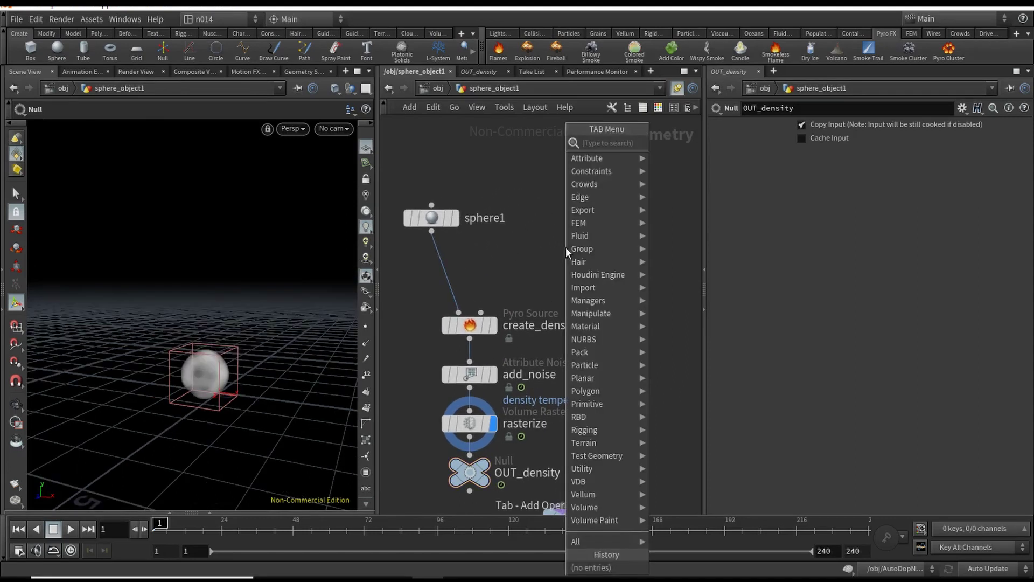
pyautogui.write('popnet')
pyautogui.press('Return')
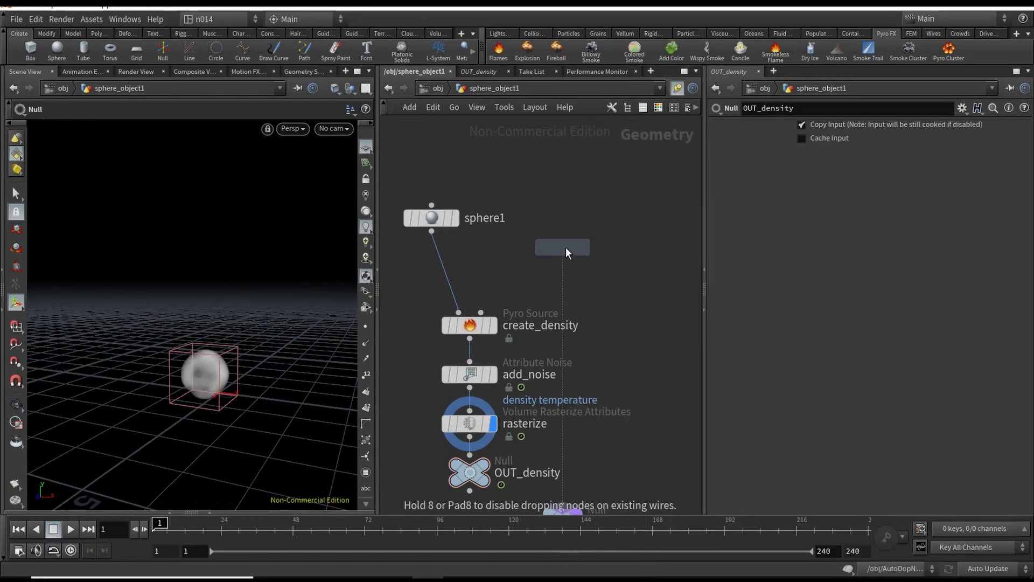
pyautogui.click(609, 247)
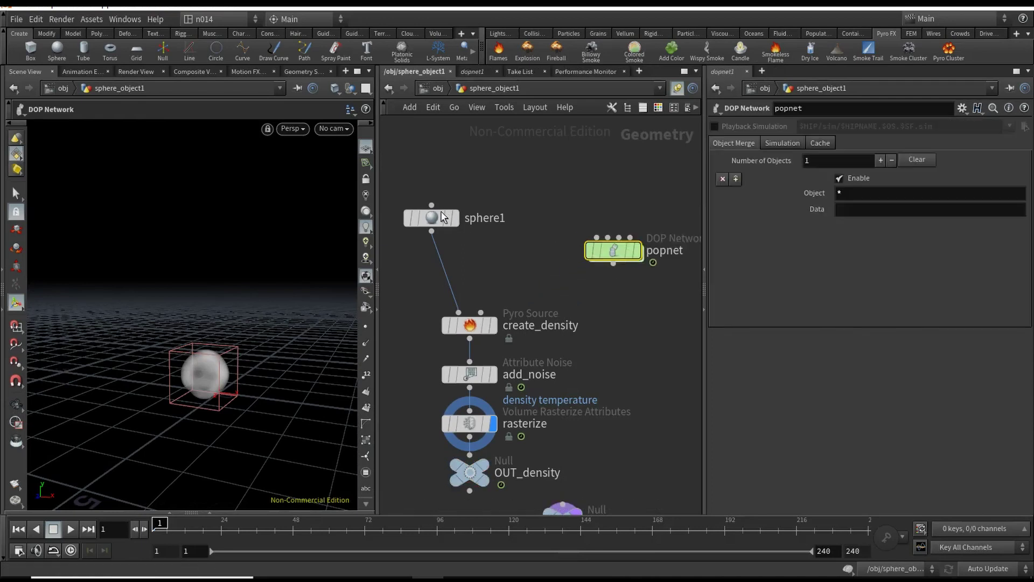
# Reposition sphere1 and popnet, and wire the output of sphere1 into popnet's first input
pyautogui.moveTo(435, 220); pyautogui.dragTo(445, 179)
pyautogui.moveTo(634, 208); pyautogui.dragTo(595, 214, button='middle')
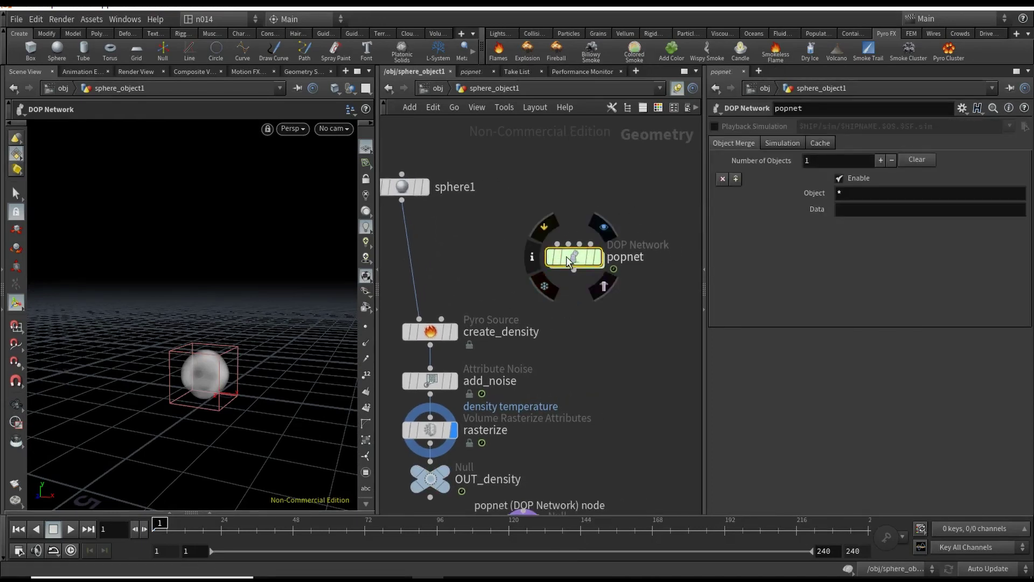
pyautogui.moveTo(572, 255); pyautogui.dragTo(561, 255)
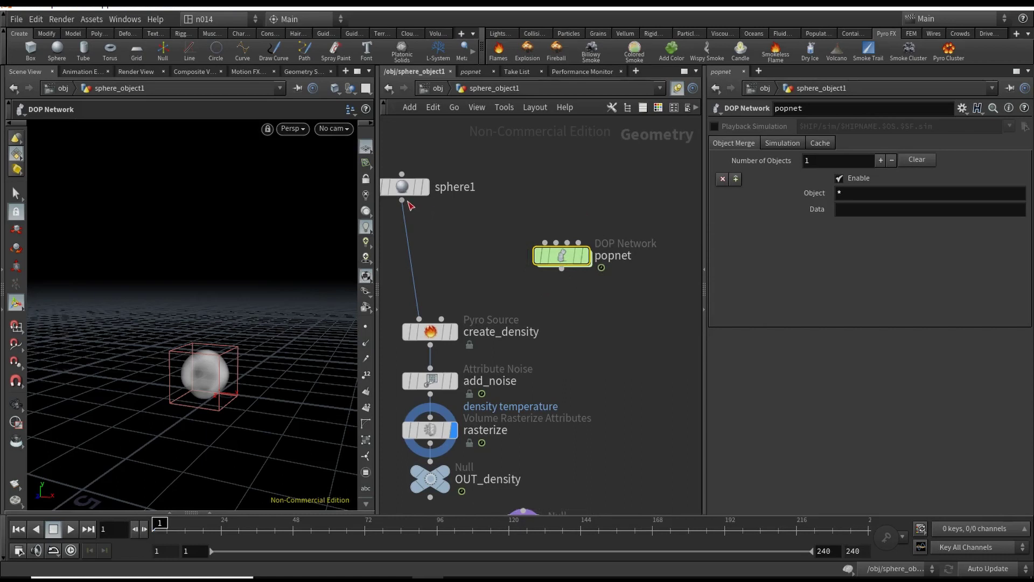
pyautogui.click(402, 200)
pyautogui.click(545, 242)
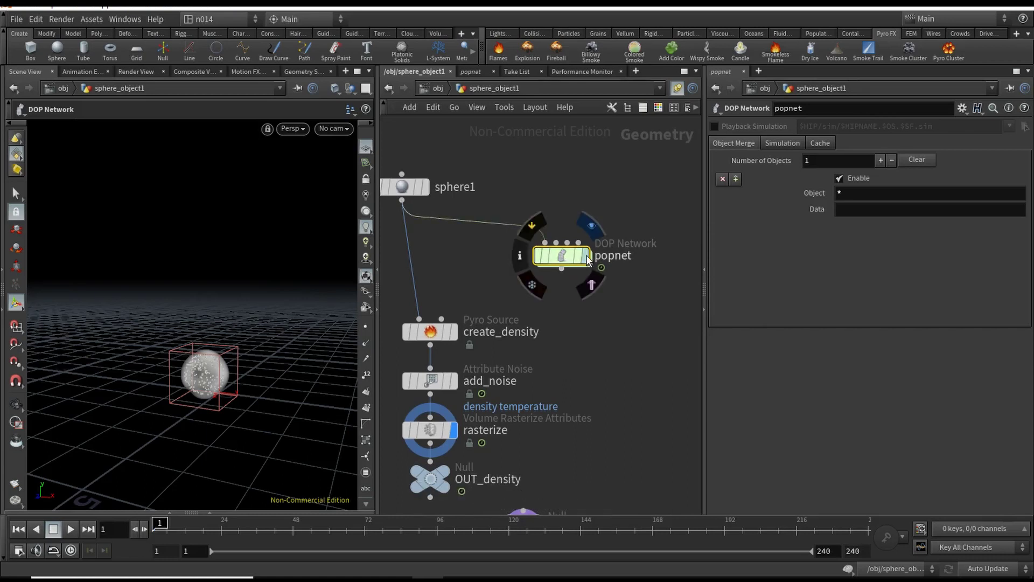
# Inside popnet, set the constant birth rate of the source_first_input POP Source to 500
pyautogui.doubleClick(562, 256)
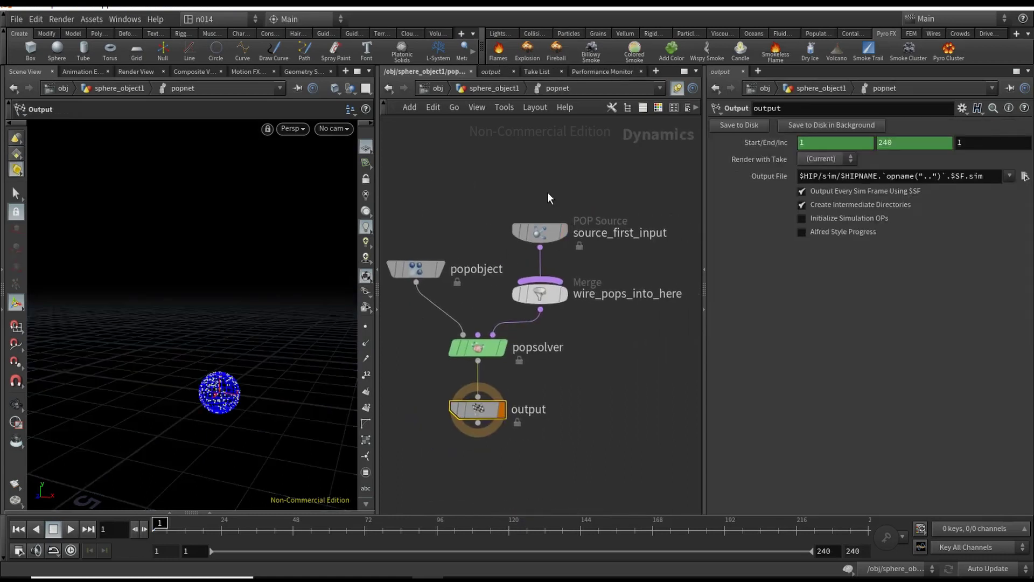
pyautogui.click(558, 249)
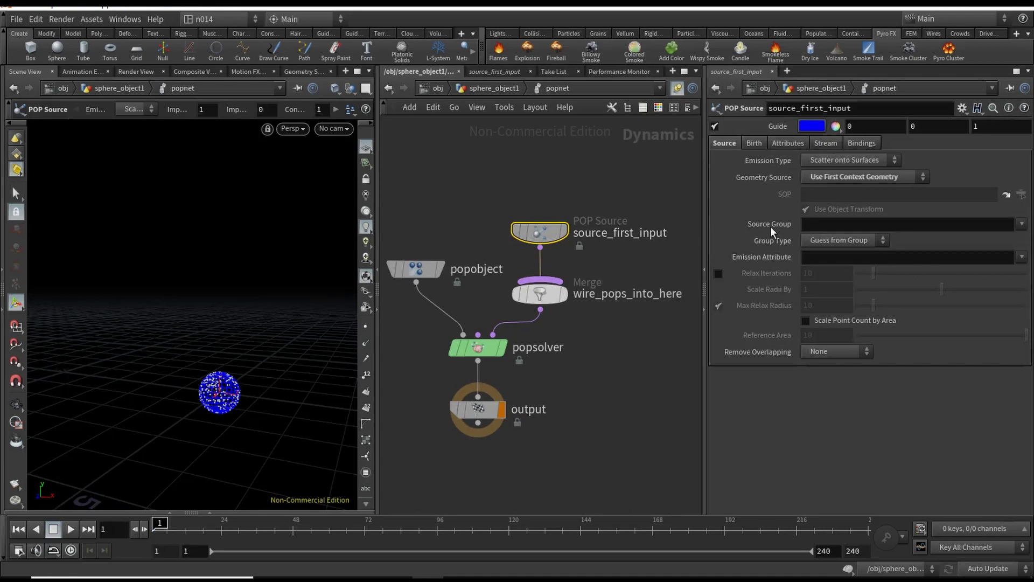
pyautogui.click(754, 145)
pyautogui.click(823, 214)
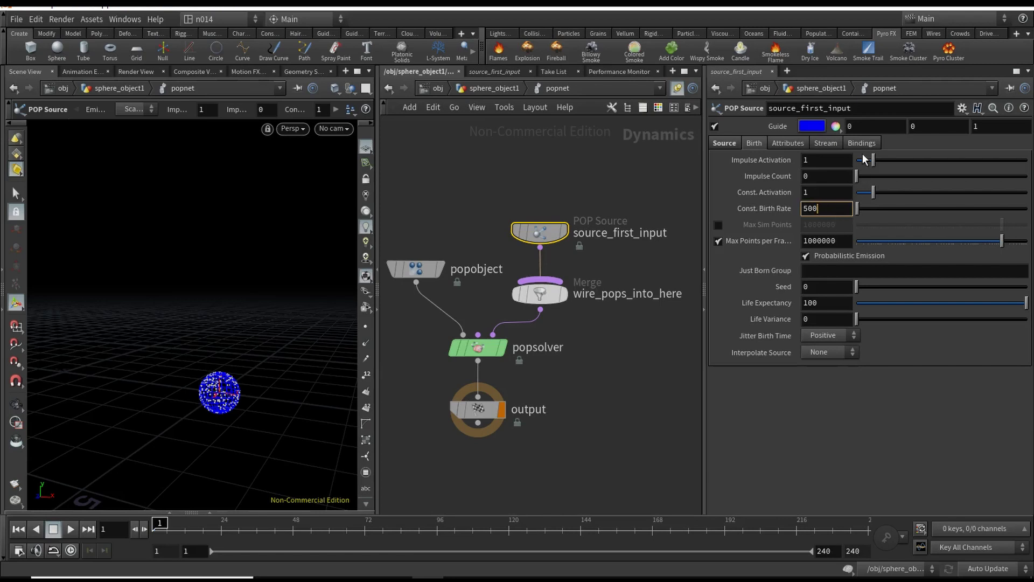
pyautogui.click(589, 267)
# Insert a POP Wind node on the wire between source_first_input and the wire_pops_into_here merge
pyautogui.scroll(5, 590, 267)
pyautogui.press('Tab')
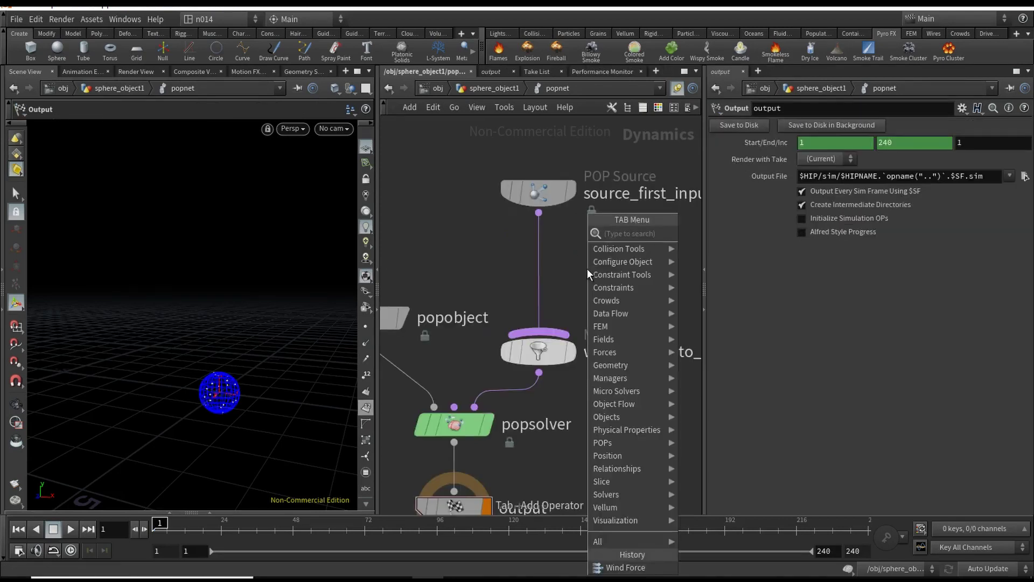
pyautogui.write('popwi')
pyautogui.press('Return')
pyautogui.click(543, 258)
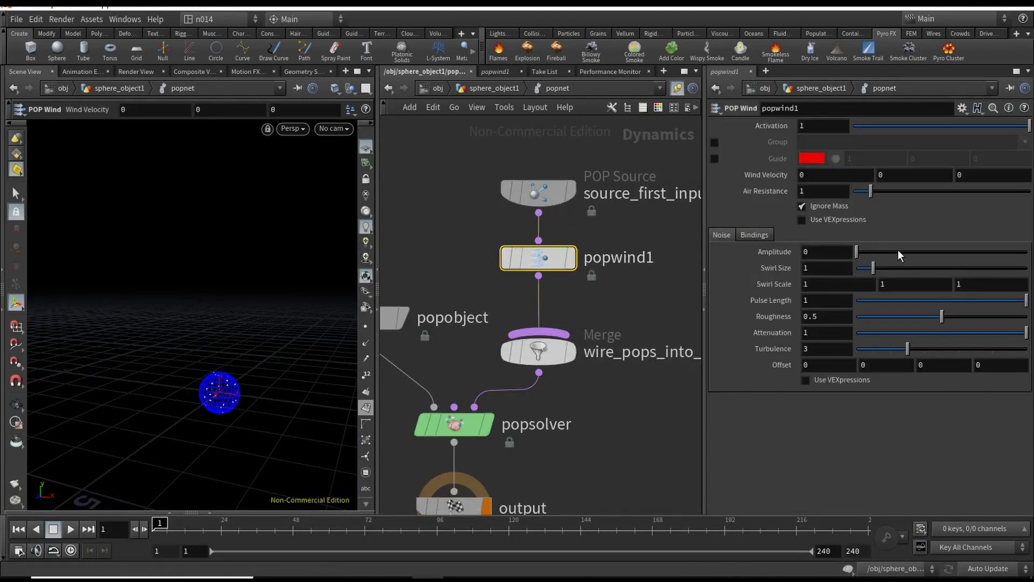
# Set popwind1's Y wind velocity to 1 and its noise amplitude to about 0.61
pyautogui.click(892, 175)
pyautogui.press('Return')
pyautogui.moveTo(867, 252); pyautogui.dragTo(867, 252)
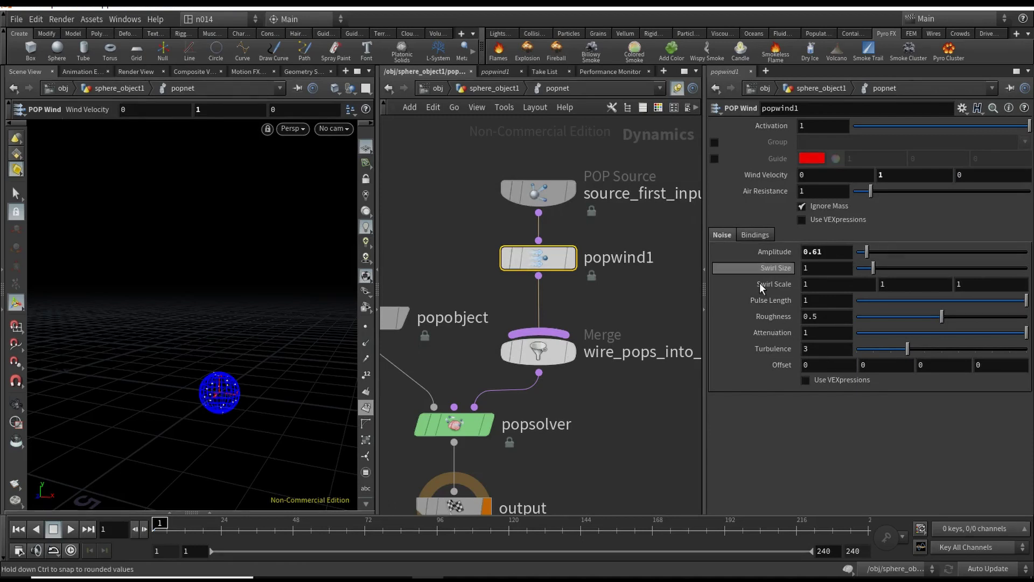
# Play the particle simulation to check the wind's effect, then stop playback and inspect the particles
pyautogui.moveTo(282, 336); pyautogui.dragTo(77, 516)
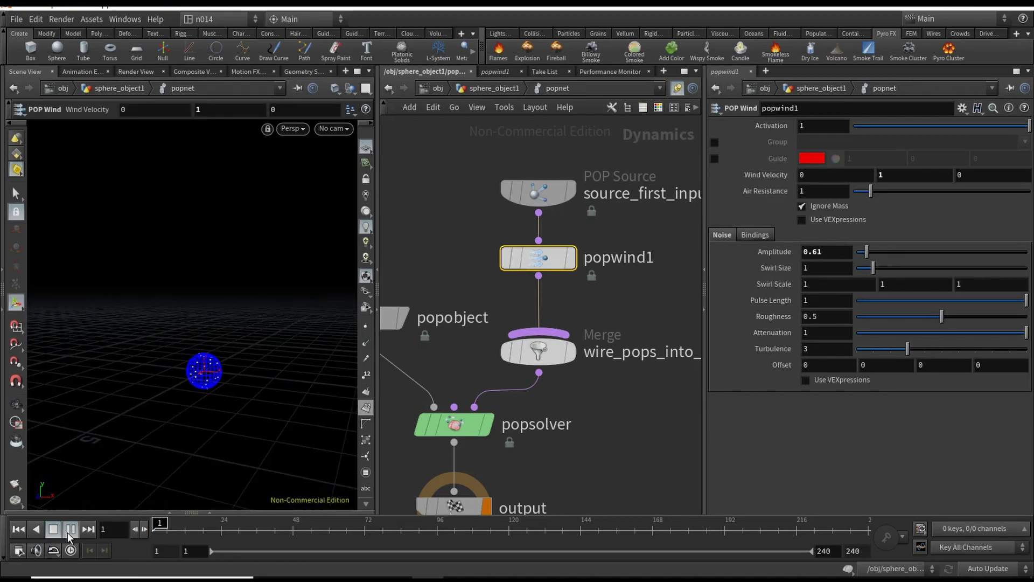
pyautogui.click(66, 531)
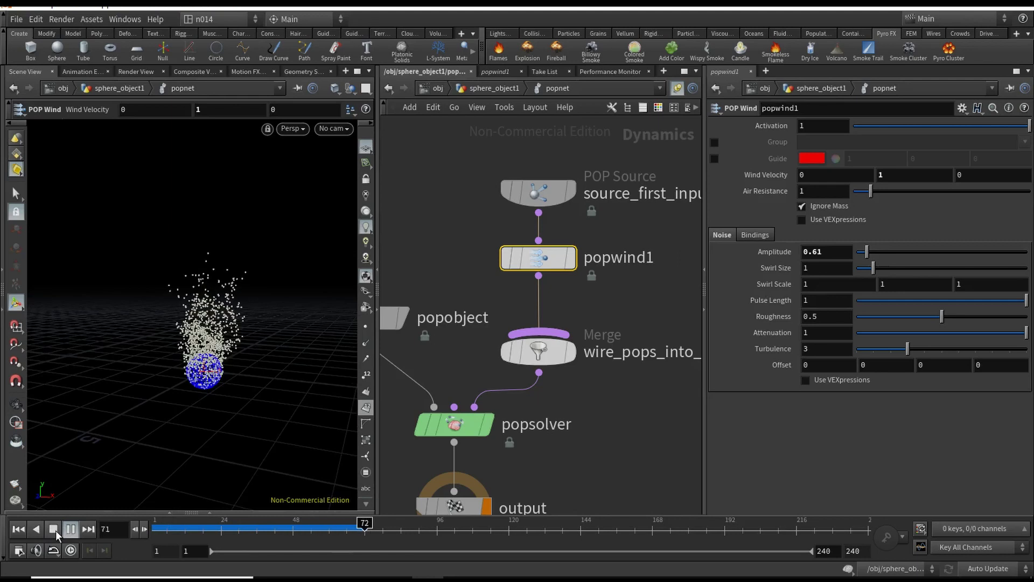
pyautogui.click(56, 532)
pyautogui.press('Escape')
pyautogui.moveTo(259, 357); pyautogui.dragTo(279, 386)
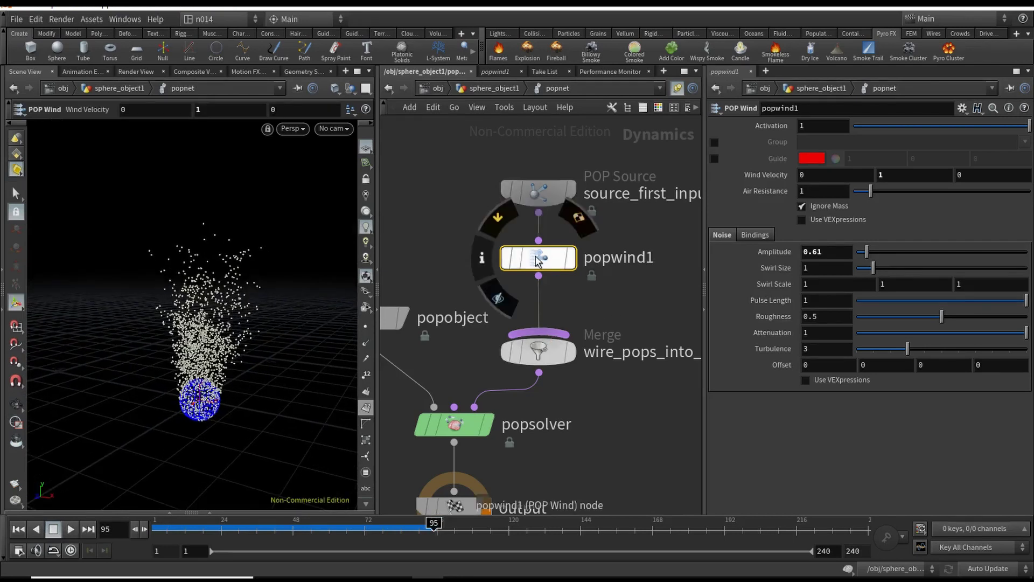
# Insert a POP Axis Force node on the wire between popwind1 and the merge, aligned below popwind1
pyautogui.moveTo(539, 258); pyautogui.dragTo(539, 245)
pyautogui.press('Tab')
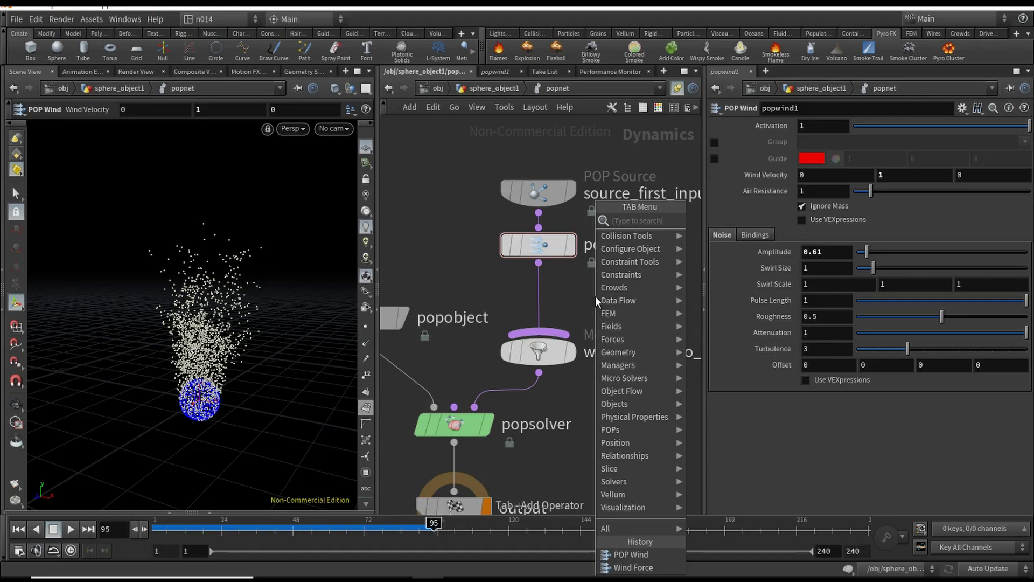
pyautogui.write('popaxi')
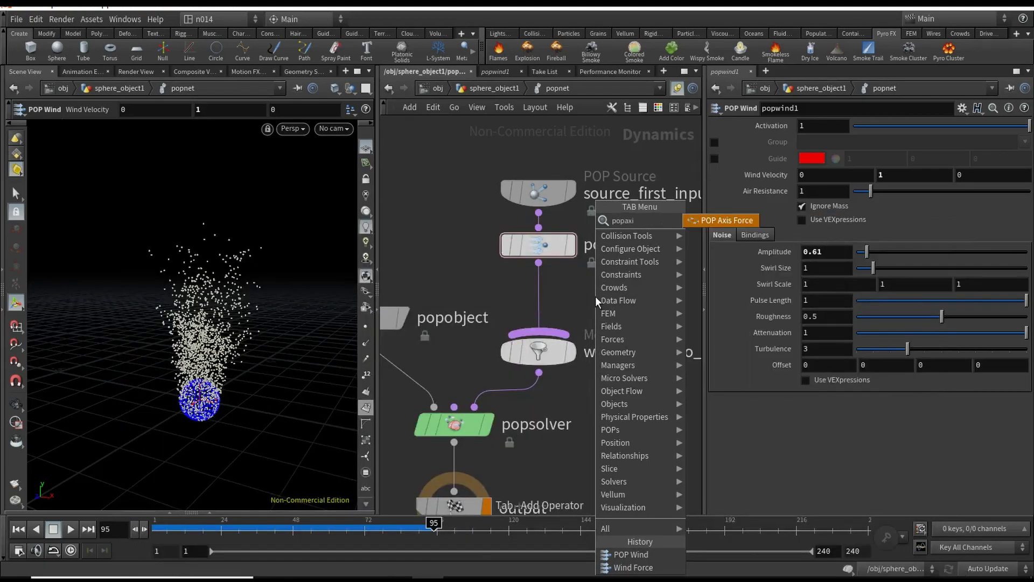
pyautogui.press('Return')
pyautogui.click(545, 299)
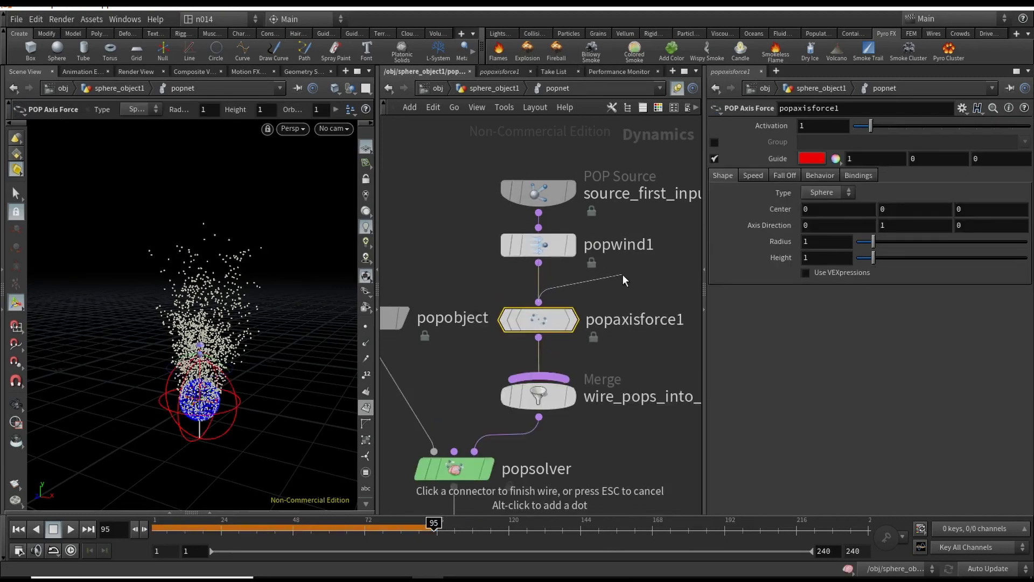
pyautogui.press('Escape')
pyautogui.moveTo(546, 318); pyautogui.dragTo(546, 309)
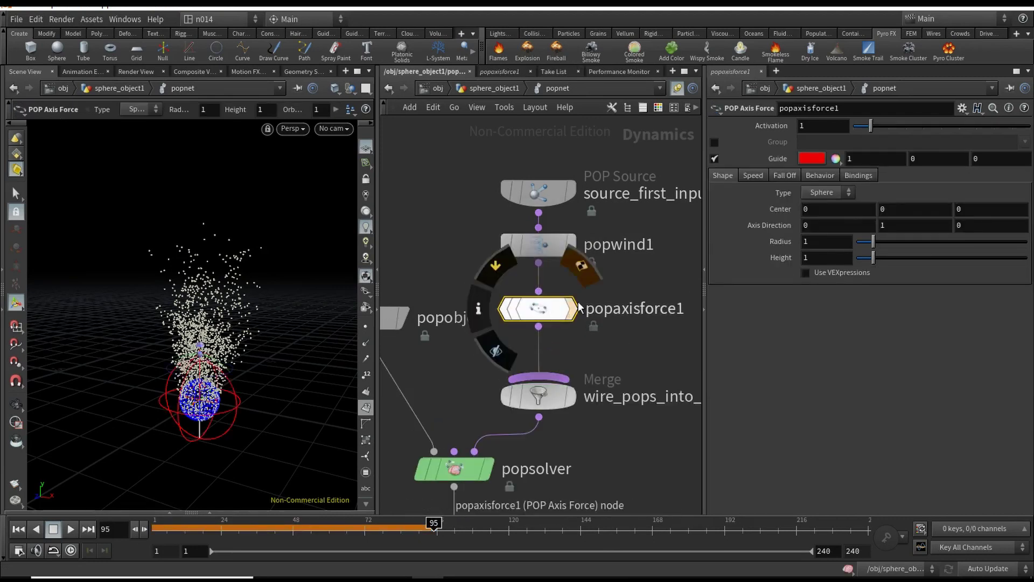
# Set the axis force's radius to about 2.17, height to about 2.13 and orbit speed to about 3.73
pyautogui.press('Escape')
pyautogui.moveTo(270, 396); pyautogui.dragTo(254, 377)
pyautogui.press('Return')
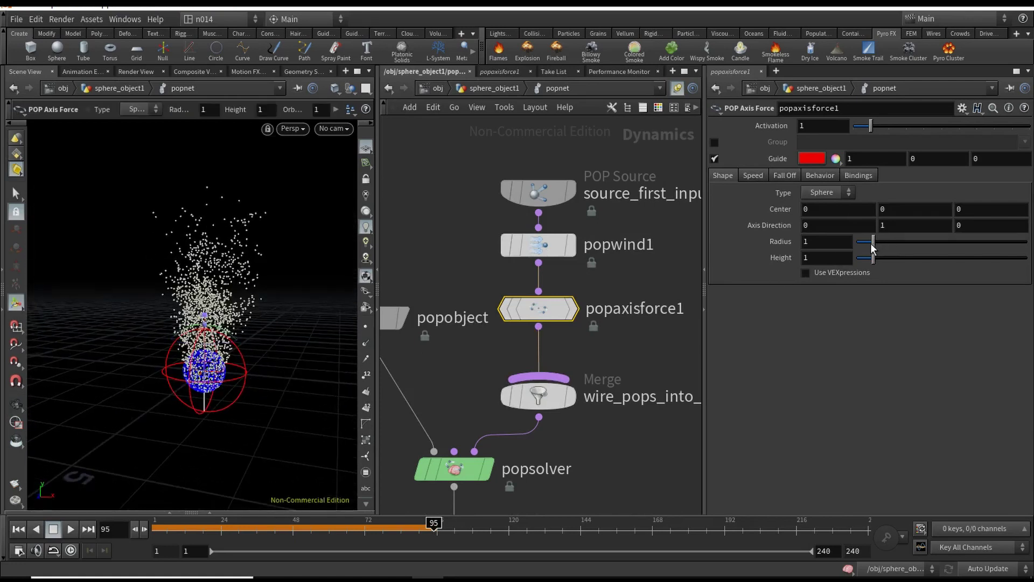
pyautogui.moveTo(873, 243); pyautogui.dragTo(892, 260)
pyautogui.press('Escape')
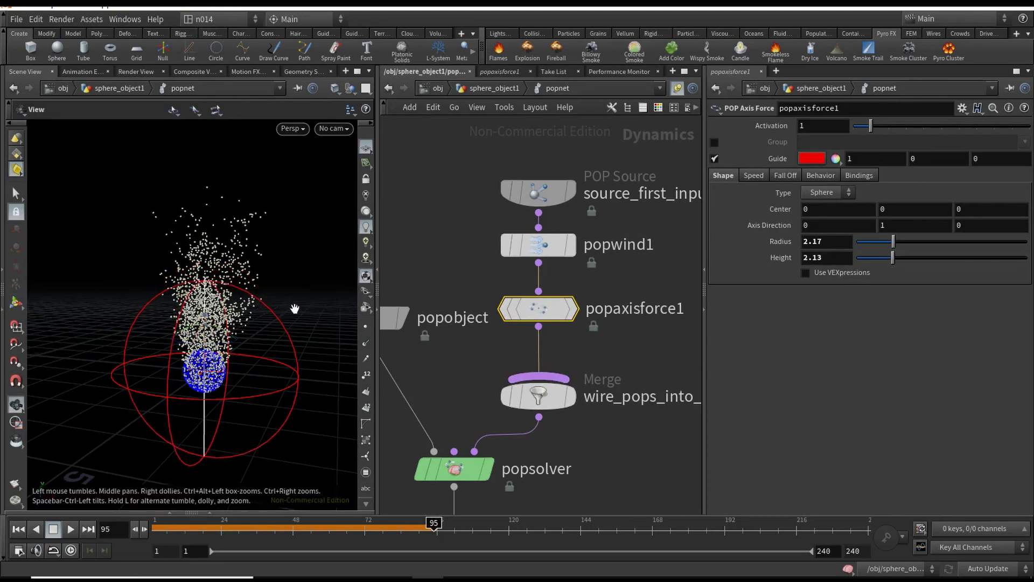
pyautogui.moveTo(295, 308); pyautogui.dragTo(281, 310)
pyautogui.press('Return')
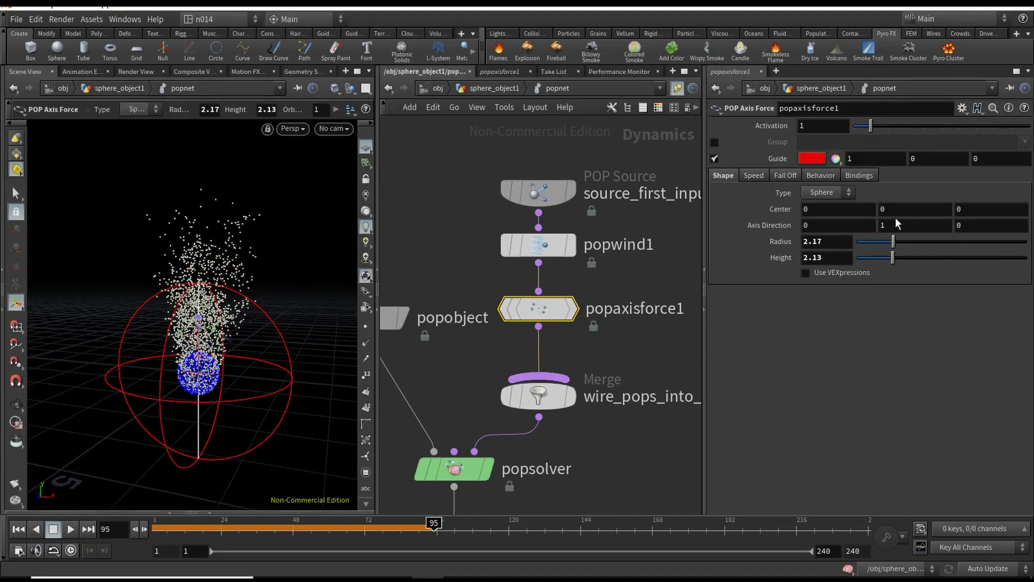
pyautogui.click(754, 175)
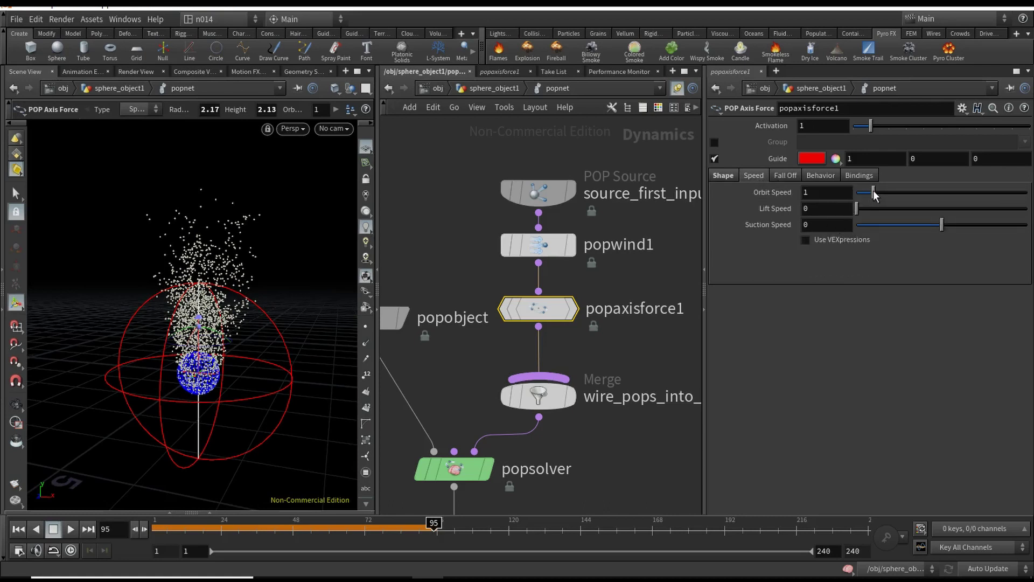
pyautogui.moveTo(874, 191); pyautogui.dragTo(920, 192)
# Play the simulation from frame 1 with the axis force, then stop playback and inspect the swirling particles
pyautogui.click(18, 528)
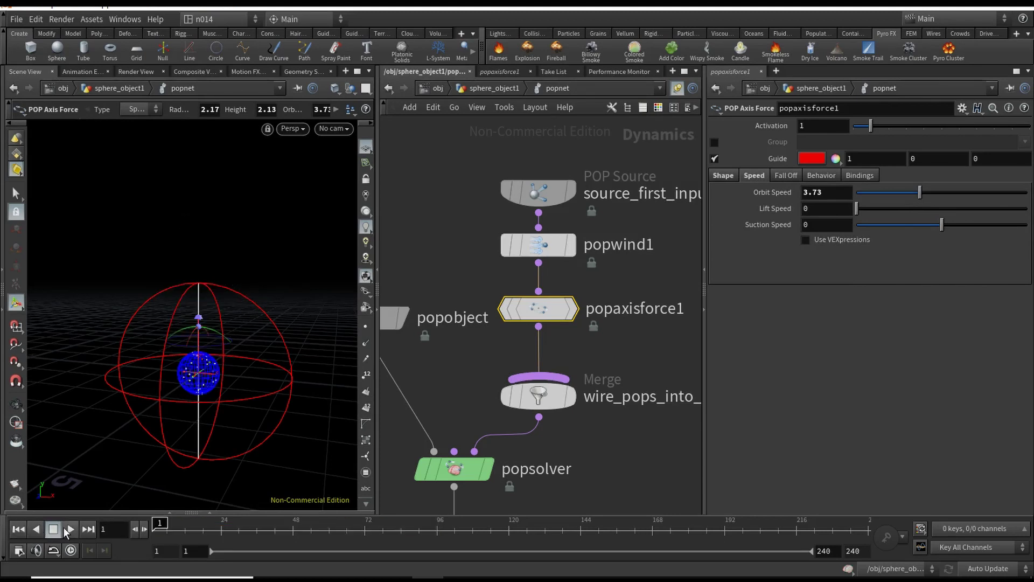
pyautogui.click(70, 532)
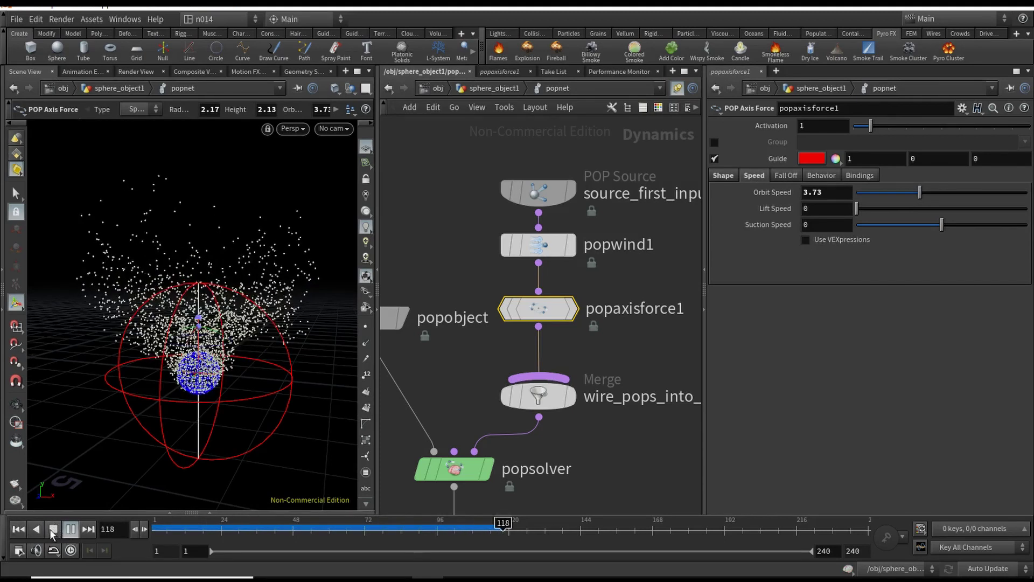
pyautogui.click(53, 530)
pyautogui.press('Escape')
pyautogui.moveTo(280, 387); pyautogui.dragTo(195, 306)
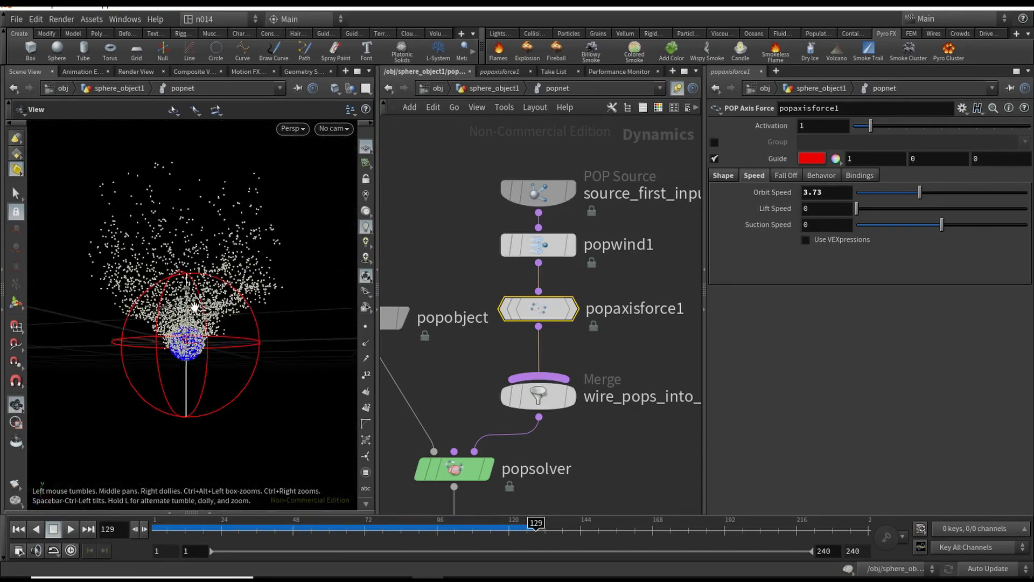
pyautogui.moveTo(234, 365)
pyautogui.mouseDown()
pyautogui.moveTo(234, 381)
pyautogui.moveTo(233, 369)
pyautogui.mouseUp()
pyautogui.press('Return')
# Return to the sphere_object1 network and wire popnet's output into the first input of create_density
pyautogui.moveTo(611, 482); pyautogui.dragTo(641, 435, button='middle')
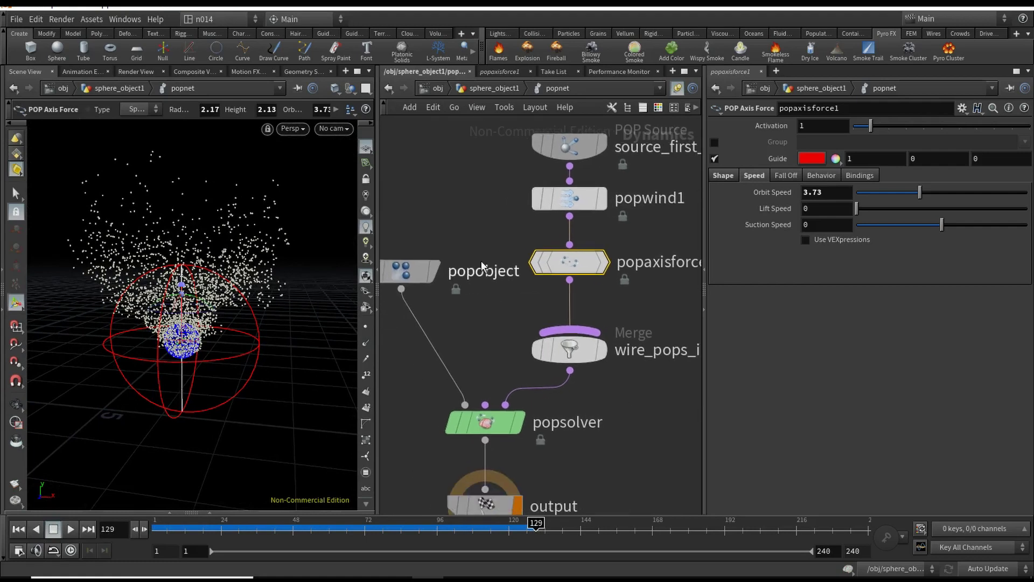
pyautogui.click(489, 87)
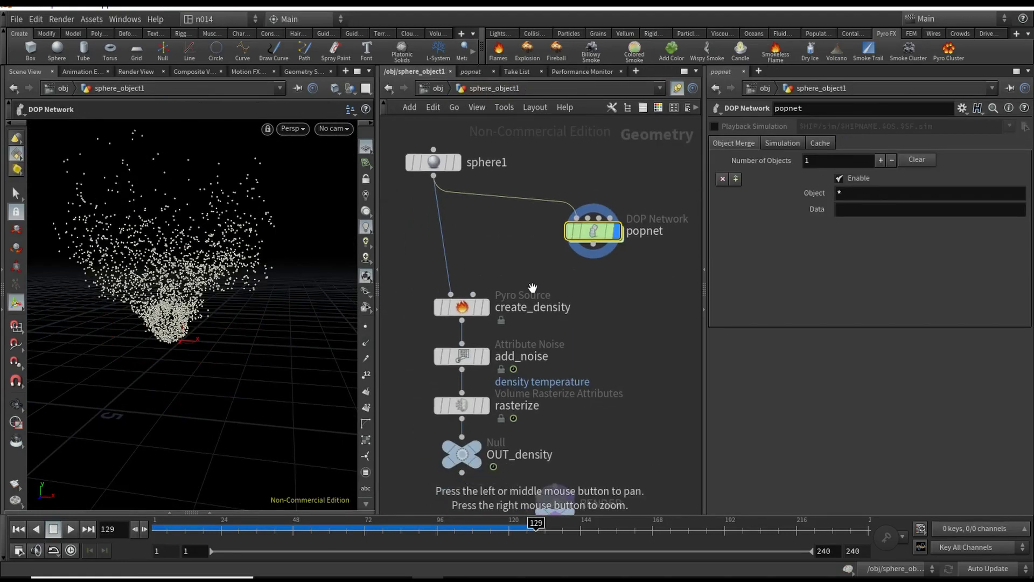
pyautogui.press('Escape')
pyautogui.moveTo(285, 372); pyautogui.dragTo(301, 353)
pyautogui.press('Return')
pyautogui.click(603, 252)
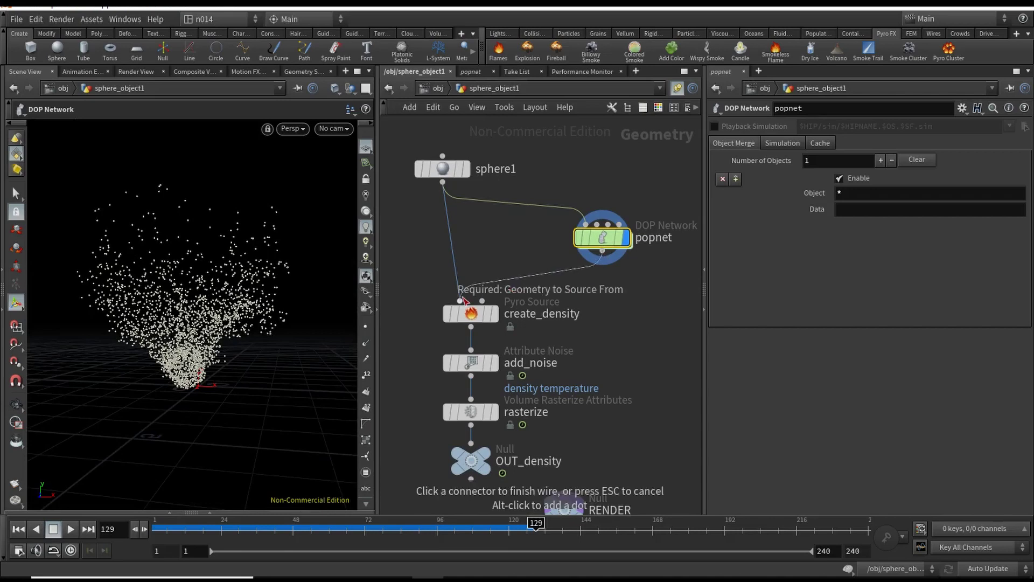
pyautogui.click(459, 301)
# Set create_density to Source Smoke with Keep Input mode, and move popnet into line between sphere1 and create_density
pyautogui.click(488, 317)
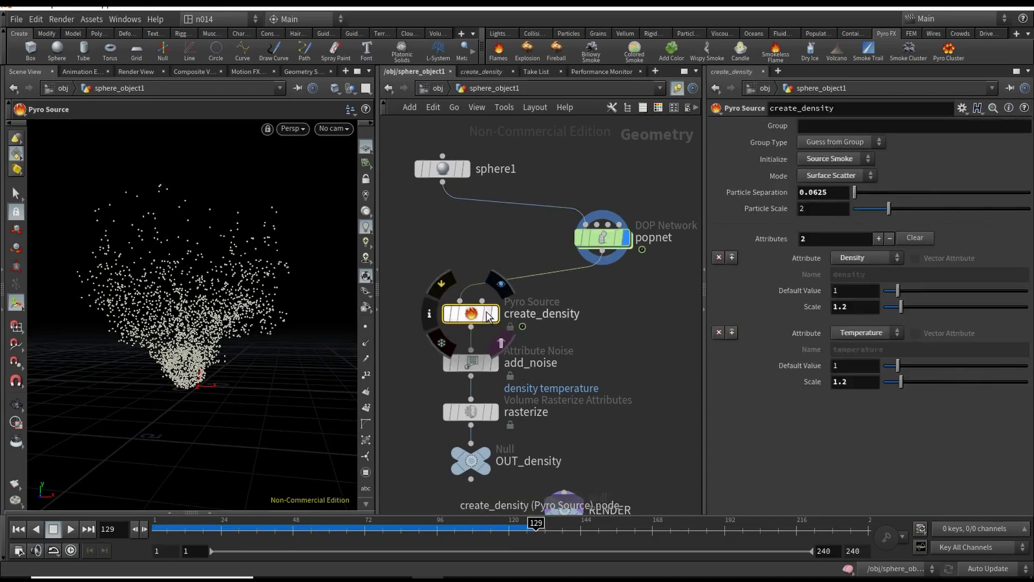
pyautogui.click(844, 159)
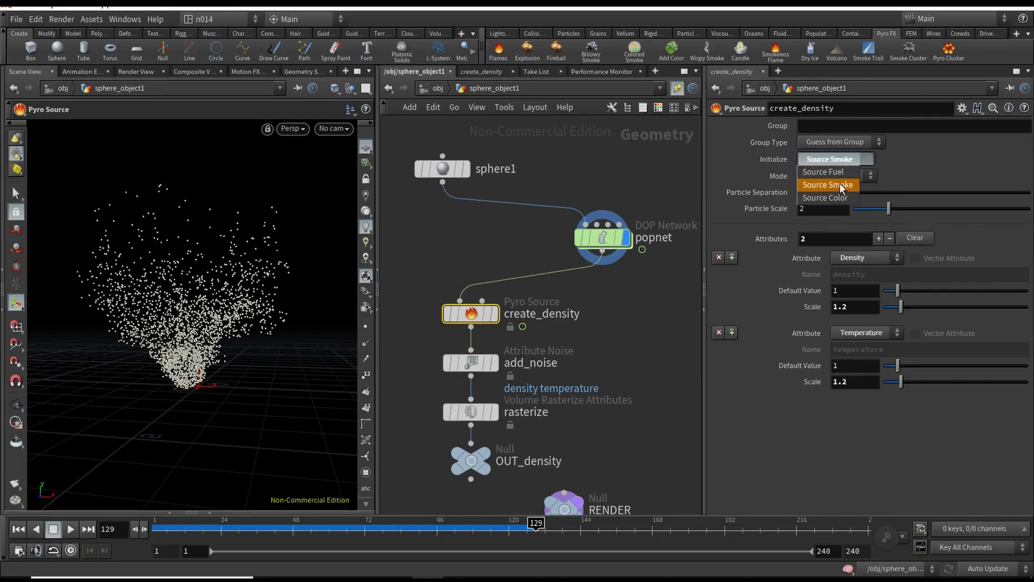
pyautogui.click(839, 185)
pyautogui.click(837, 176)
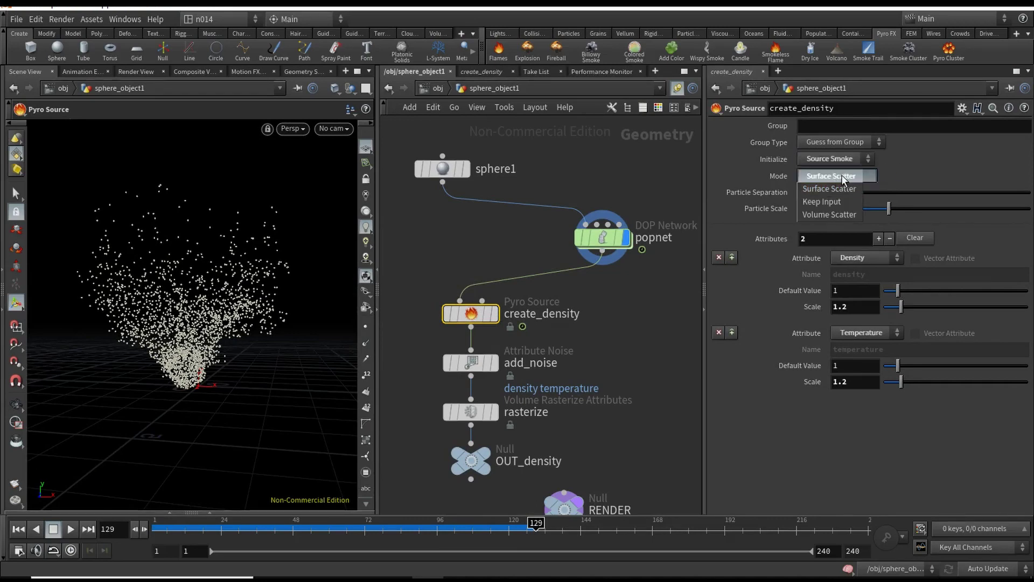
pyautogui.click(836, 203)
pyautogui.moveTo(598, 234); pyautogui.dragTo(483, 228)
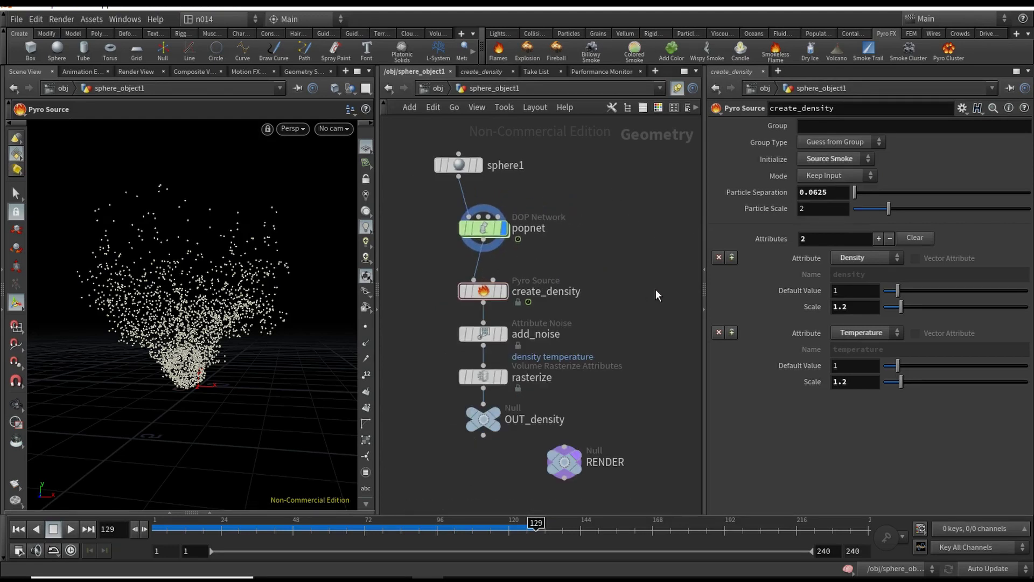
# Rewind the timeline to frame 1, go up to the object level and open the AutoDopNetwork
pyautogui.click(18, 530)
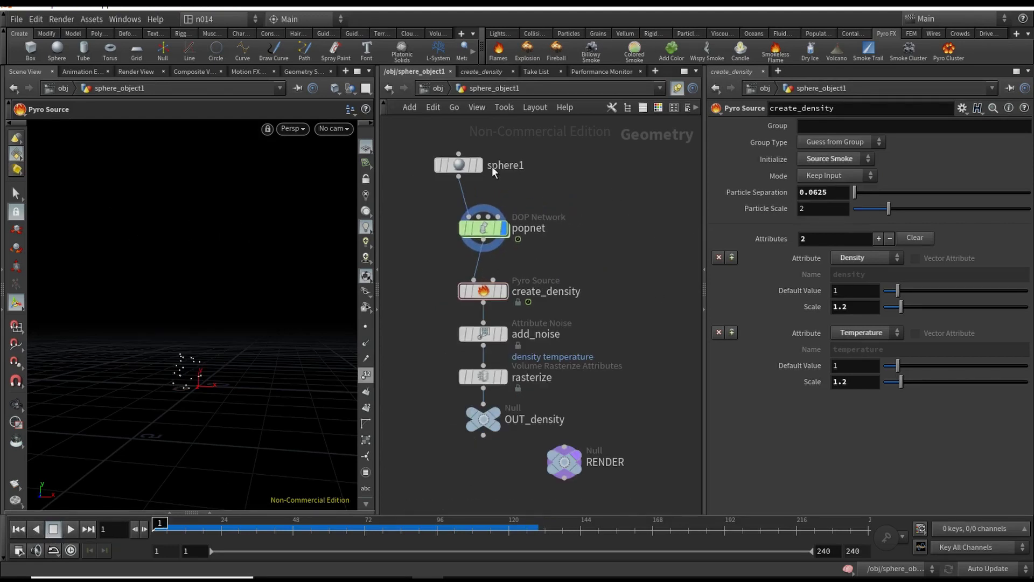
pyautogui.click(439, 89)
pyautogui.click(435, 88)
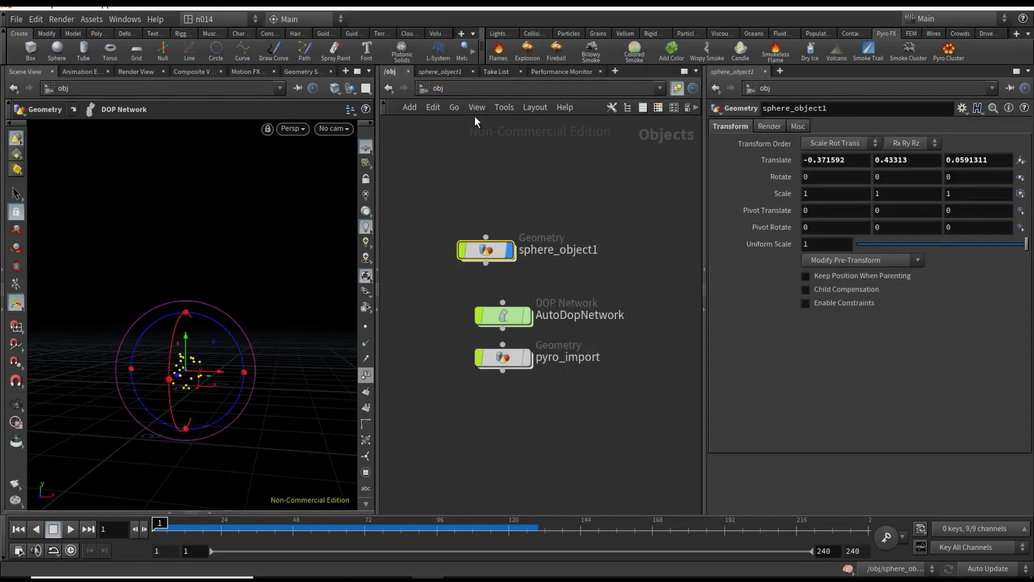
pyautogui.click(528, 319)
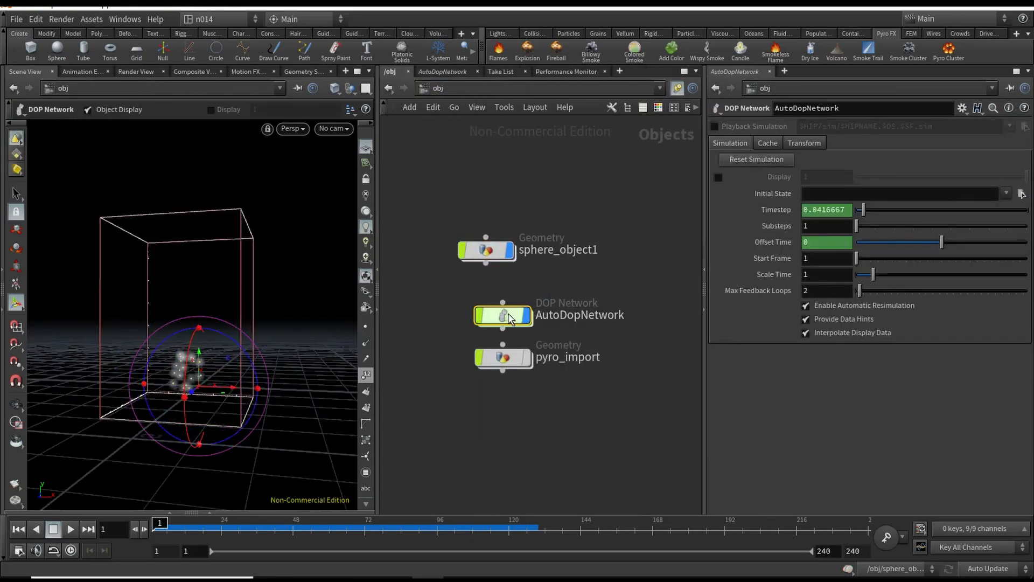
pyautogui.doubleClick(509, 313)
pyautogui.moveTo(529, 340); pyautogui.dragTo(576, 267, button='middle')
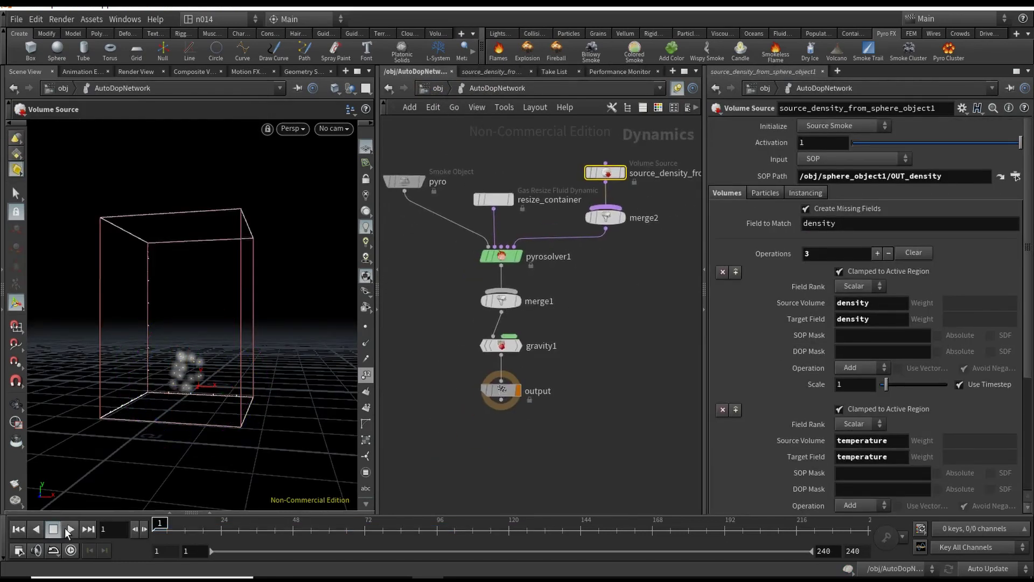
# Play the particle-driven smoke simulation up to about frame 57, stop it and inspect the smoke from several angles
pyautogui.click(70, 529)
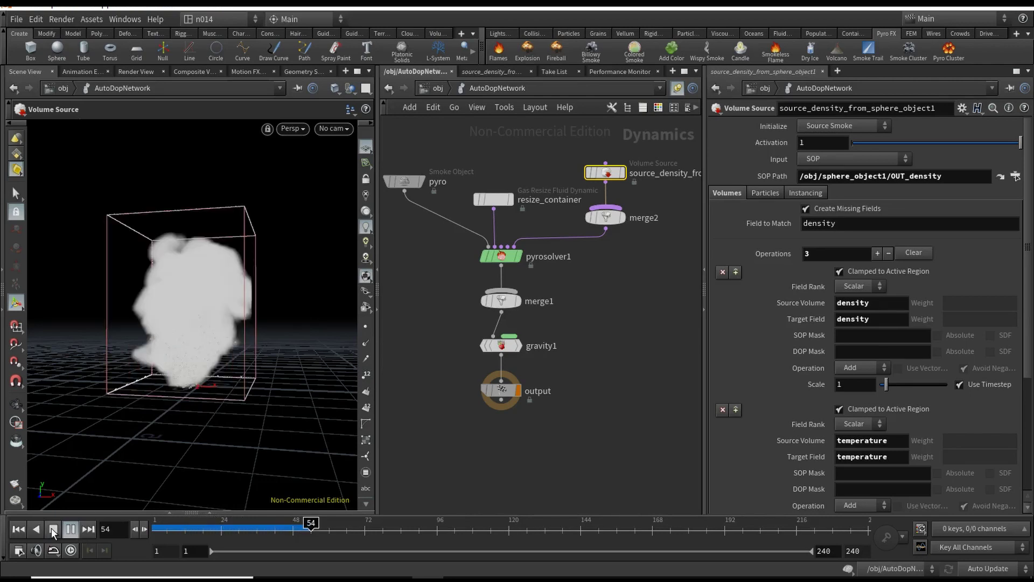
pyautogui.click(54, 530)
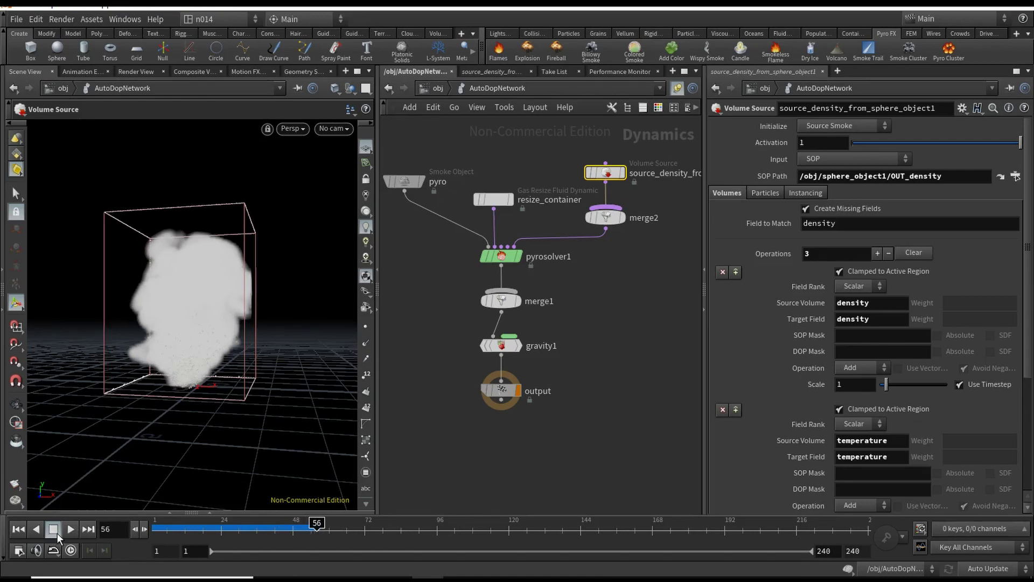
pyautogui.press('Escape')
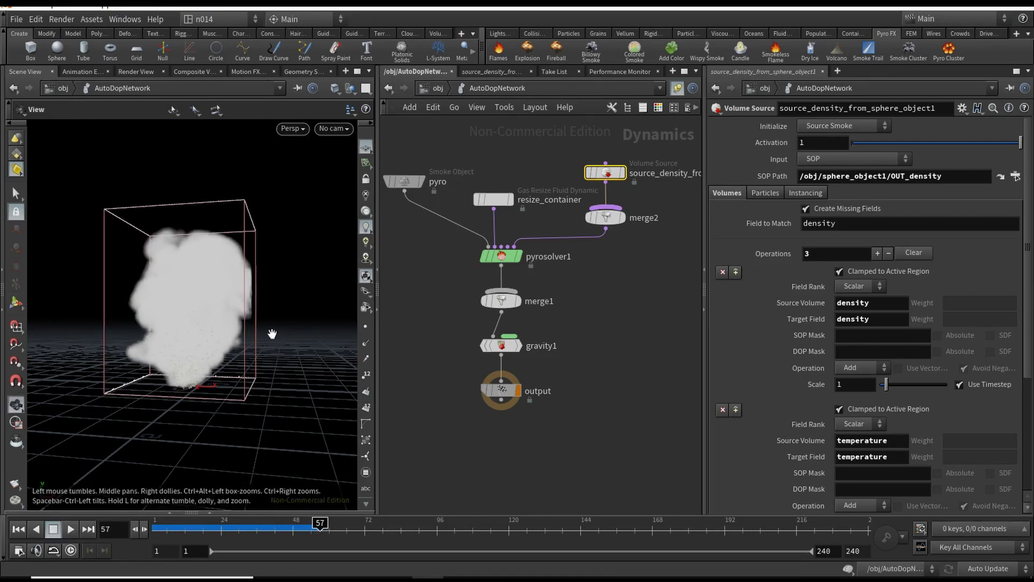
pyautogui.moveTo(278, 343)
pyautogui.mouseDown()
pyautogui.moveTo(273, 357)
pyautogui.moveTo(208, 367)
pyautogui.moveTo(279, 341)
pyautogui.mouseUp()
pyautogui.moveTo(612, 288); pyautogui.dragTo(602, 301)
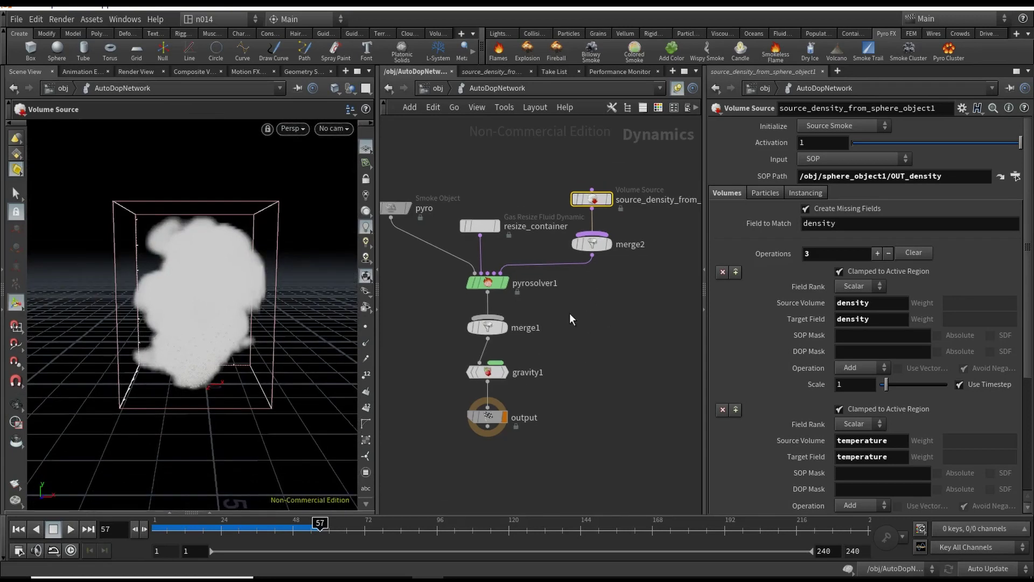
pyautogui.press('Escape')
pyautogui.moveTo(273, 351); pyautogui.dragTo(233, 362)
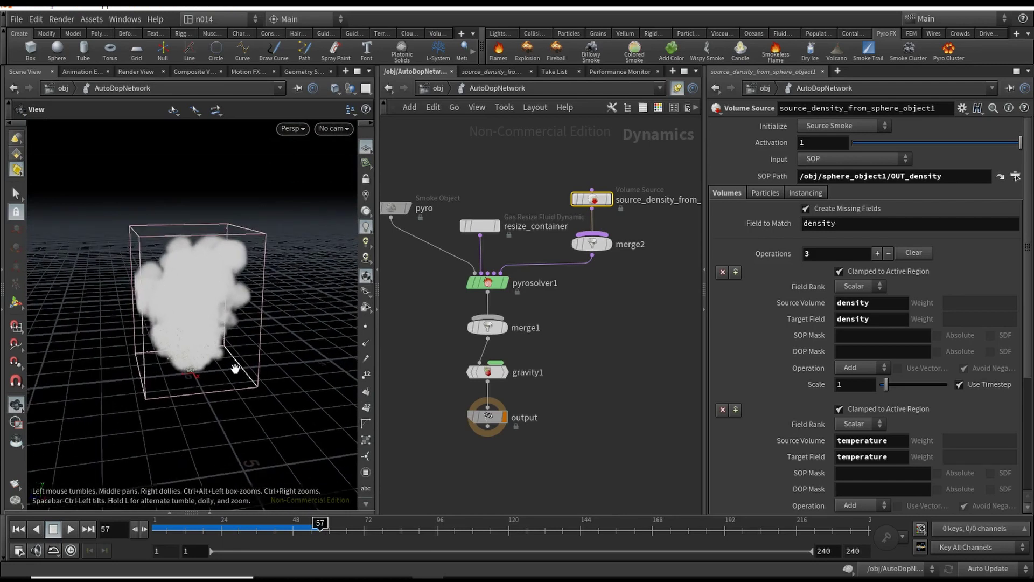
pyautogui.press('Return')
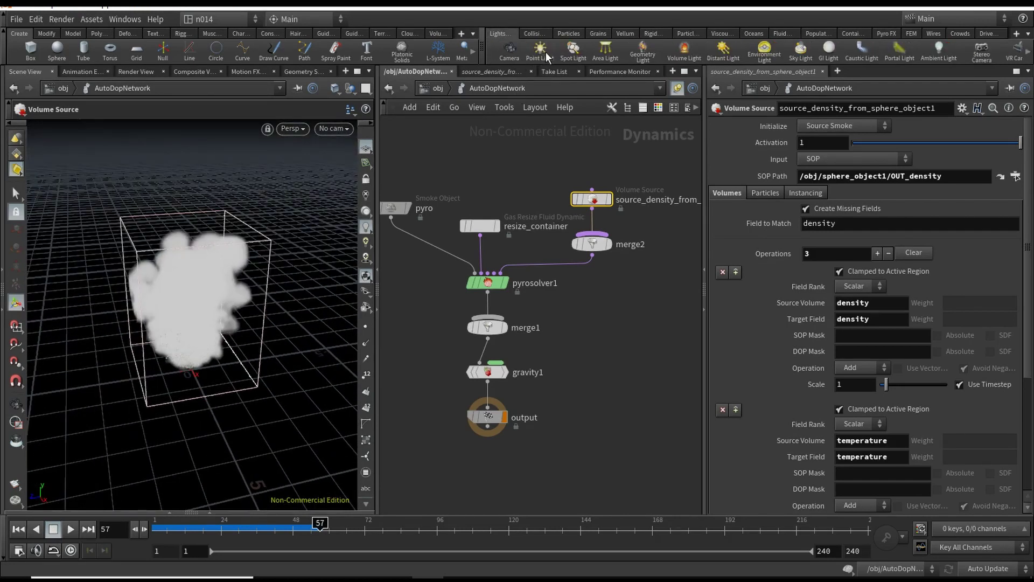
# Add an area light aligned to the current view, then examine the shading of the lit smoke from several sides
pyautogui.click(604, 51)
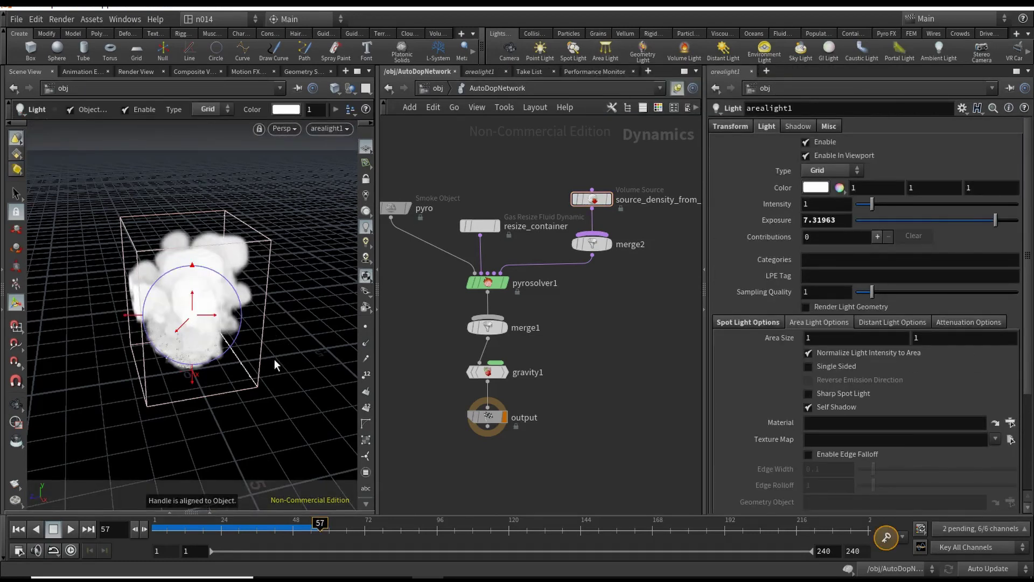
pyautogui.press('Escape')
pyautogui.moveTo(274, 359); pyautogui.dragTo(109, 335)
pyautogui.moveTo(223, 343); pyautogui.dragTo(194, 309)
pyautogui.moveTo(195, 309); pyautogui.dragTo(130, 347, button='right')
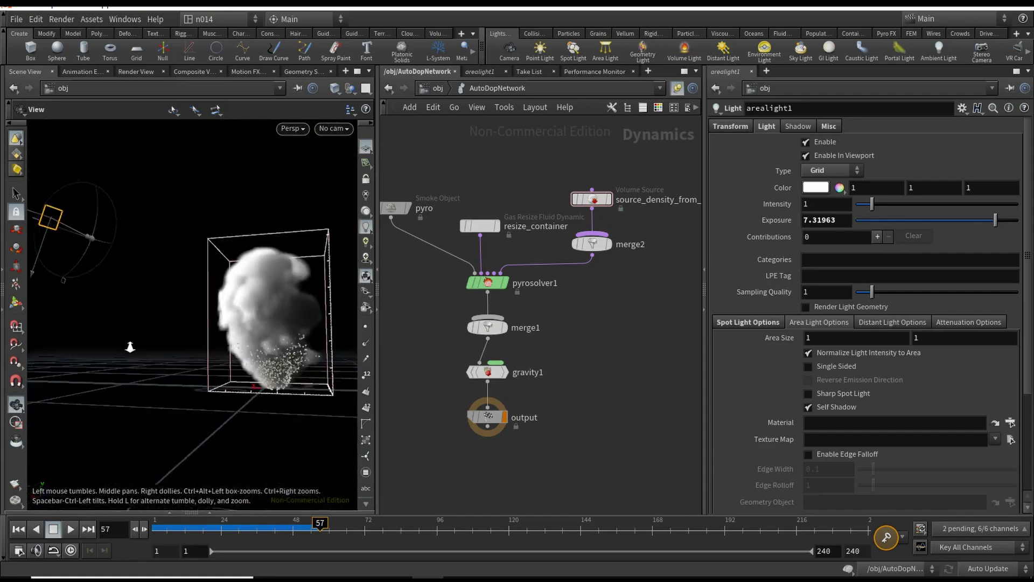
pyautogui.moveTo(130, 347); pyautogui.dragTo(283, 373)
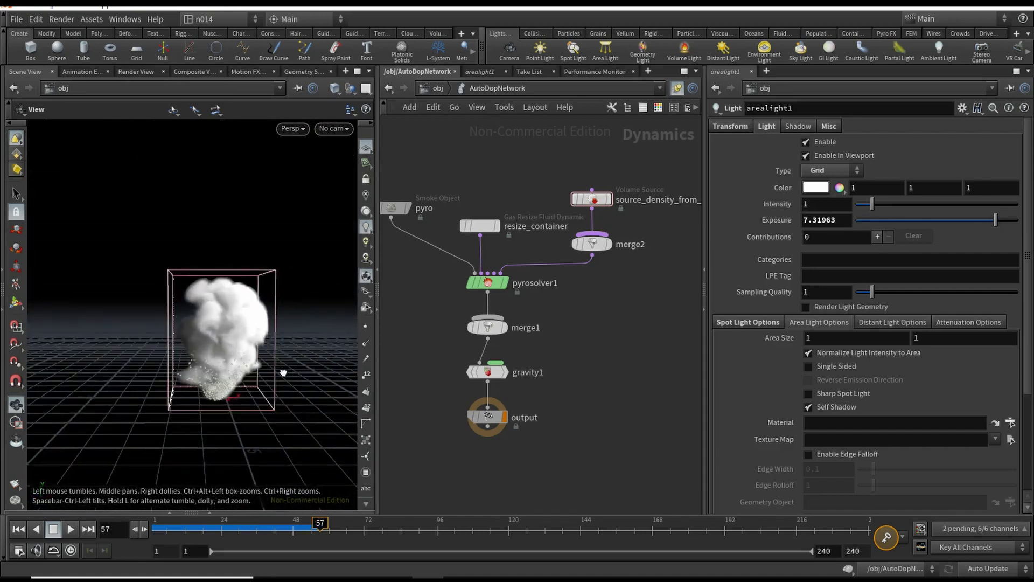
pyautogui.moveTo(283, 373); pyautogui.dragTo(295, 328, button='right')
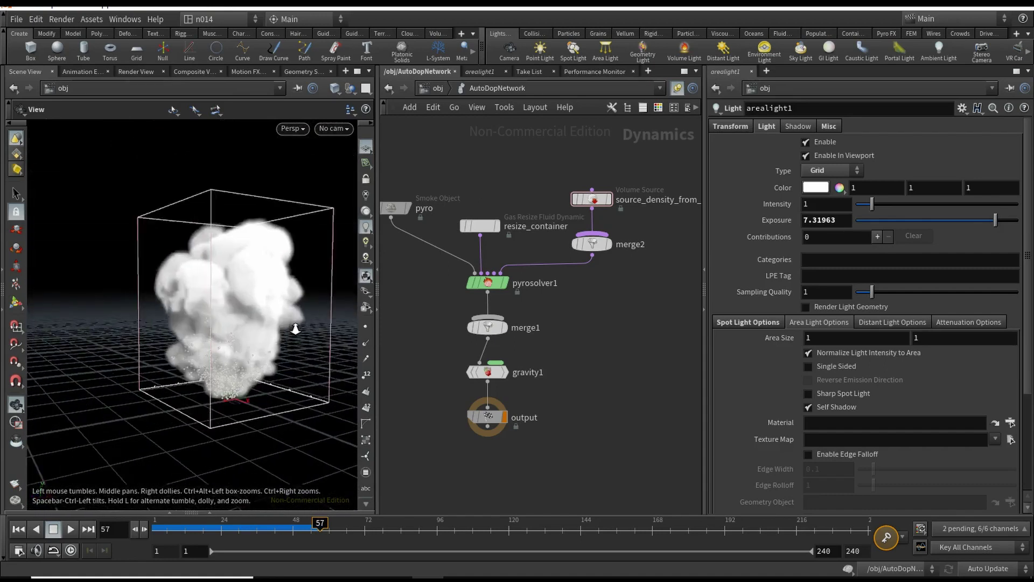
pyautogui.moveTo(295, 329); pyautogui.dragTo(240, 354)
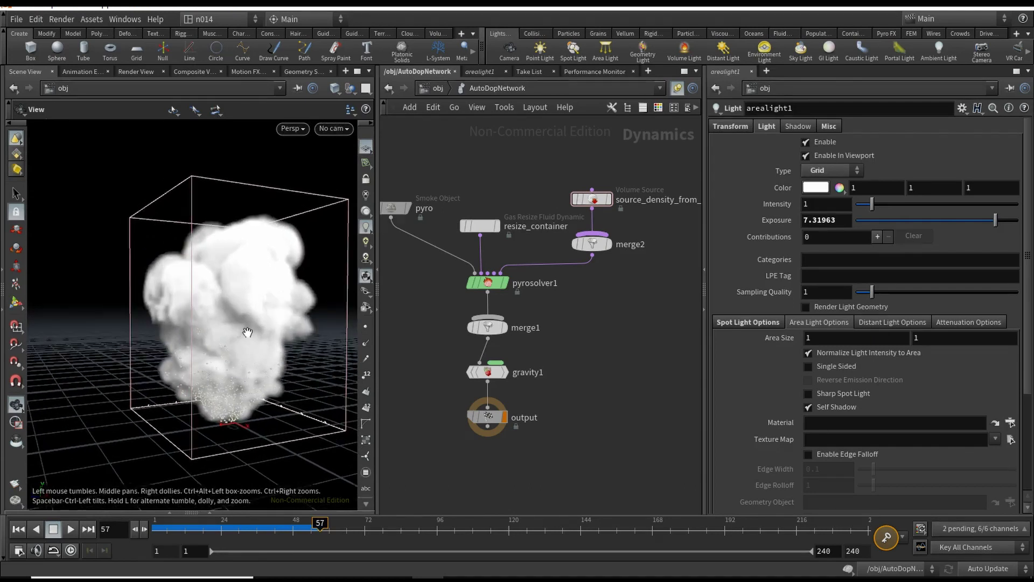
pyautogui.press('Return')
# Return to the object level, re-enter AutoDopNetwork and play the lit smoke simulation to review its motion
pyautogui.click(438, 88)
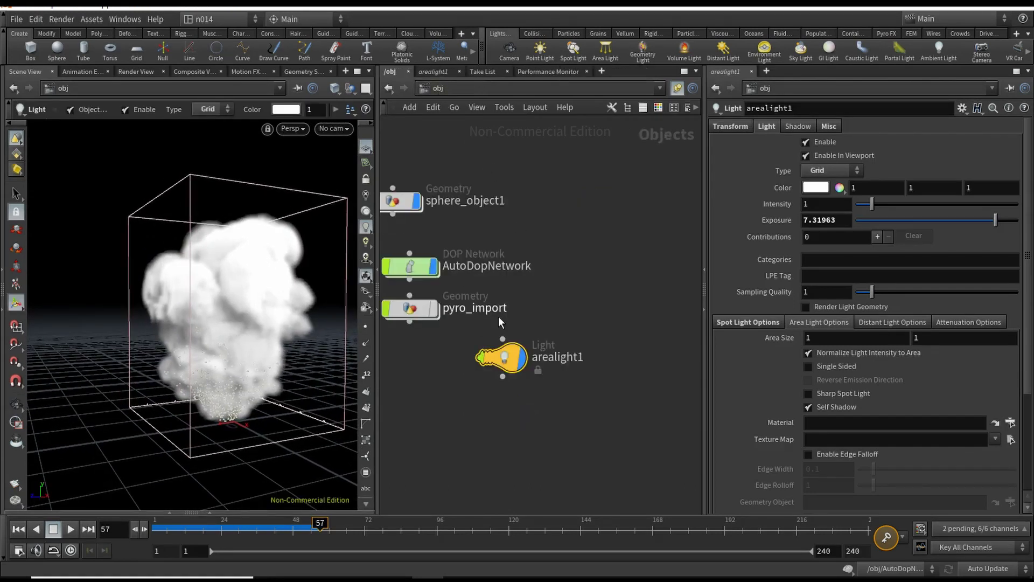
pyautogui.click(550, 302)
pyautogui.press('h')
pyautogui.doubleClick(498, 290)
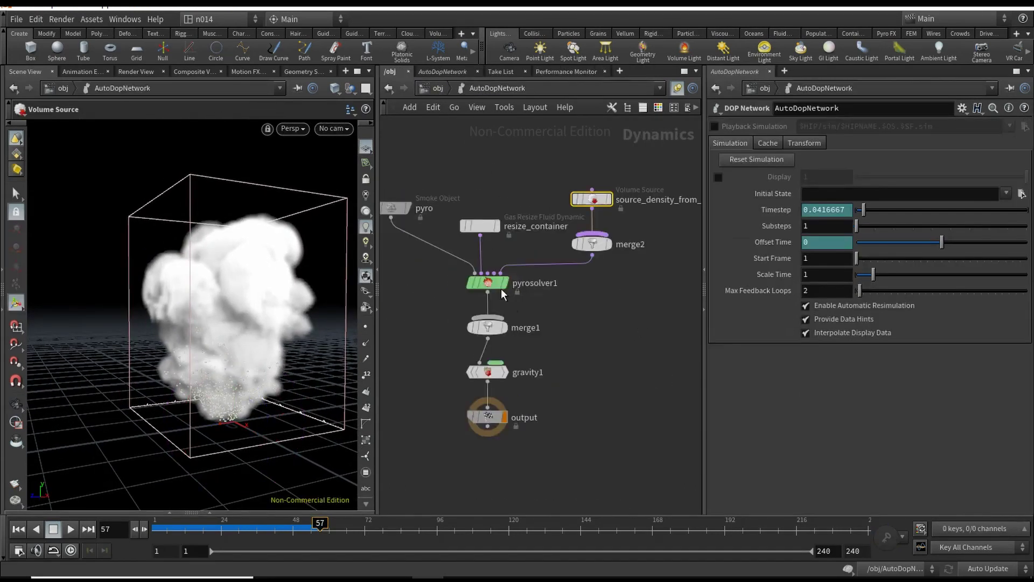
pyautogui.click(69, 532)
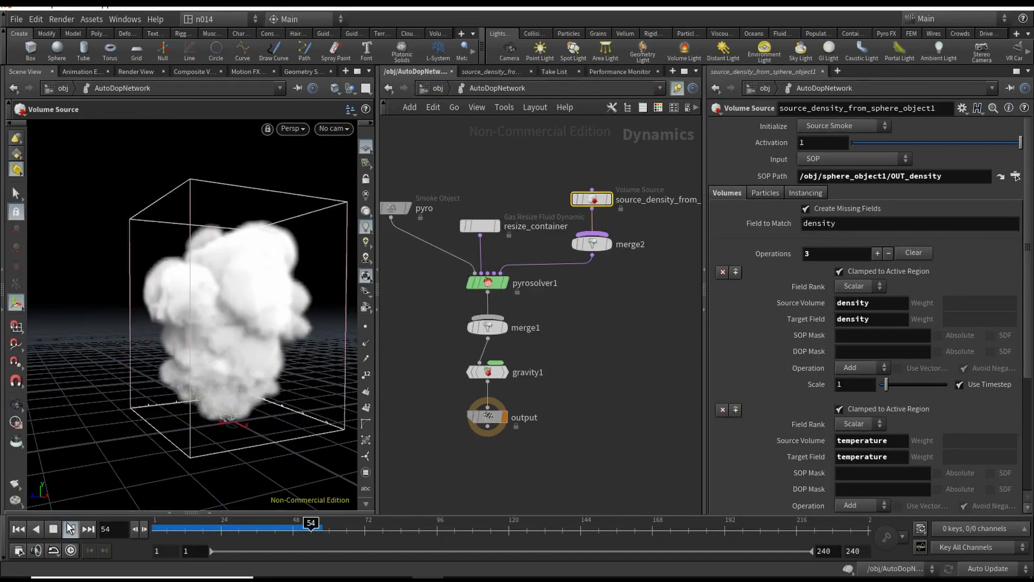
pyautogui.click(70, 530)
pyautogui.moveTo(234, 400); pyautogui.dragTo(237, 345)
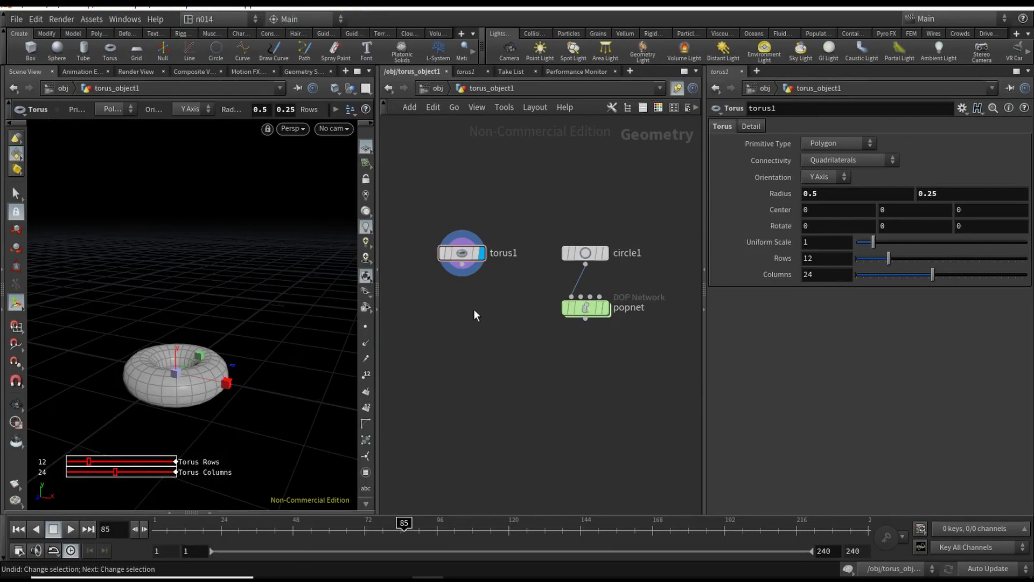
# Display popnet in the torus_object1 network and play its particle simulation, stopping at frame 89
pyautogui.moveTo(473, 308); pyautogui.dragTo(485, 304, button='middle')
pyautogui.moveTo(475, 257)
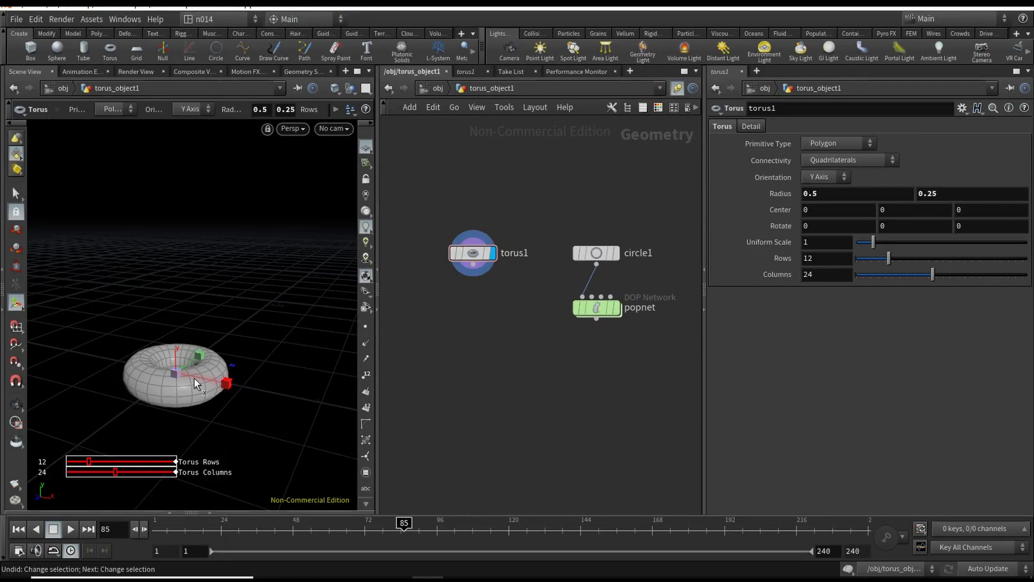
pyautogui.moveTo(604, 313)
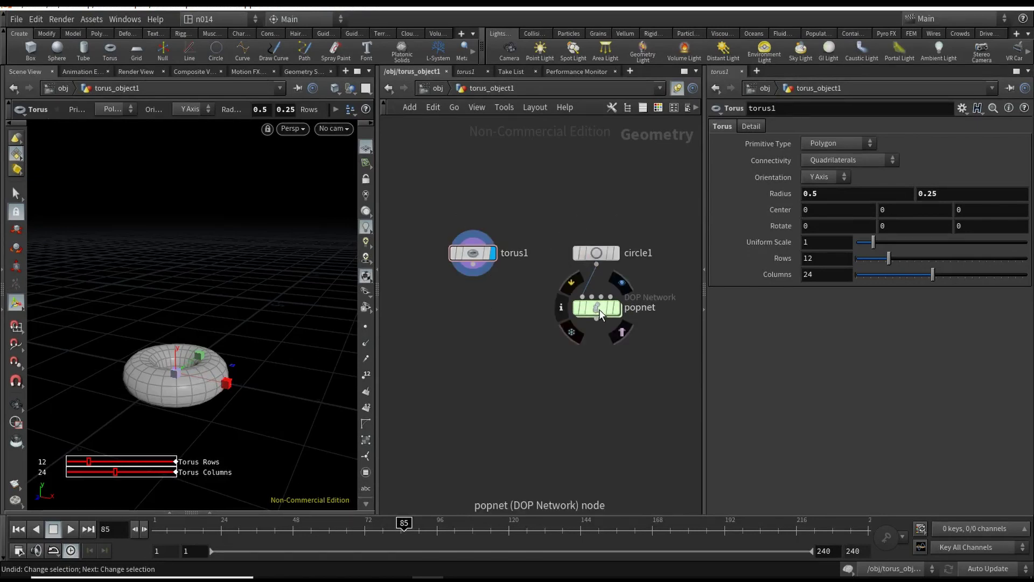
pyautogui.click(599, 309)
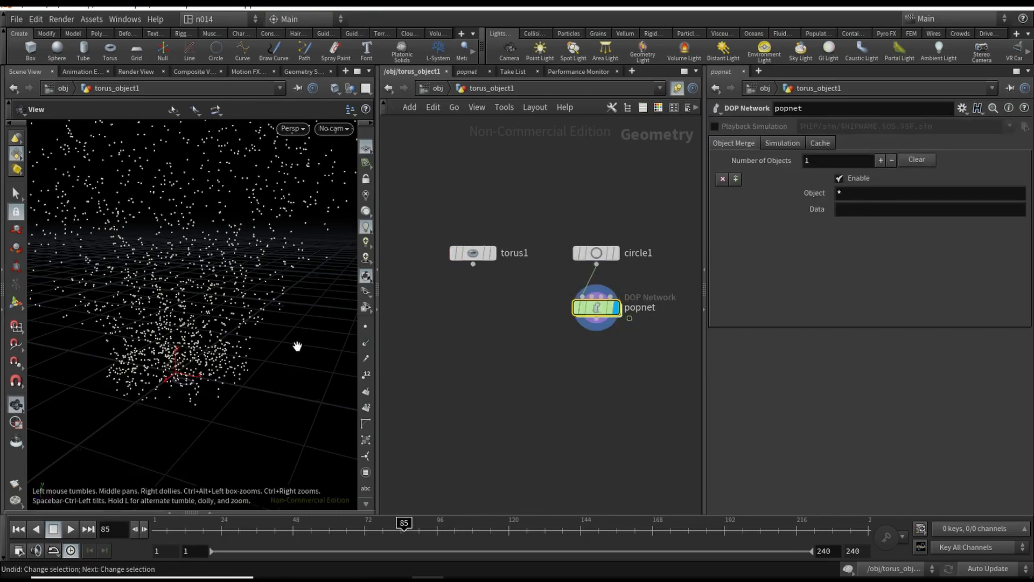
pyautogui.moveTo(304, 372); pyautogui.dragTo(208, 399)
pyautogui.click(70, 529)
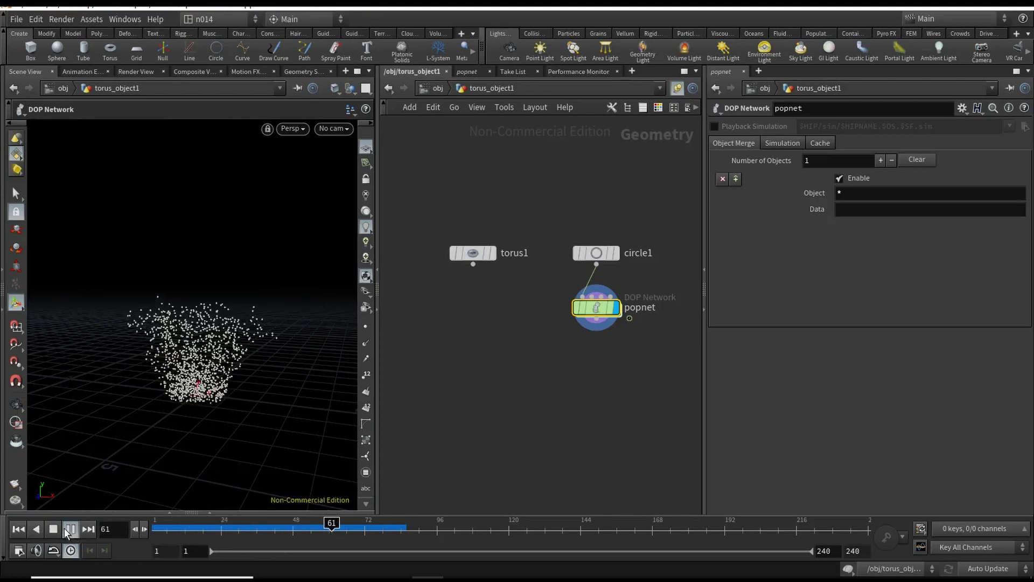
pyautogui.click(53, 528)
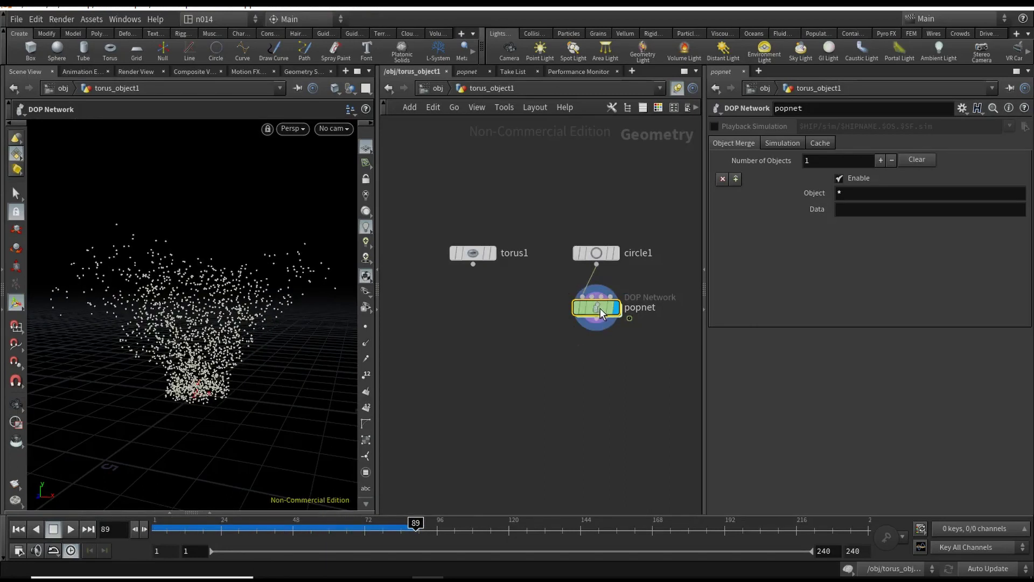
# Open popnet, examine the popforce1 settings and the particle motion, and go back to the torus_object1 network
pyautogui.doubleClick(598, 308)
pyautogui.click(548, 226)
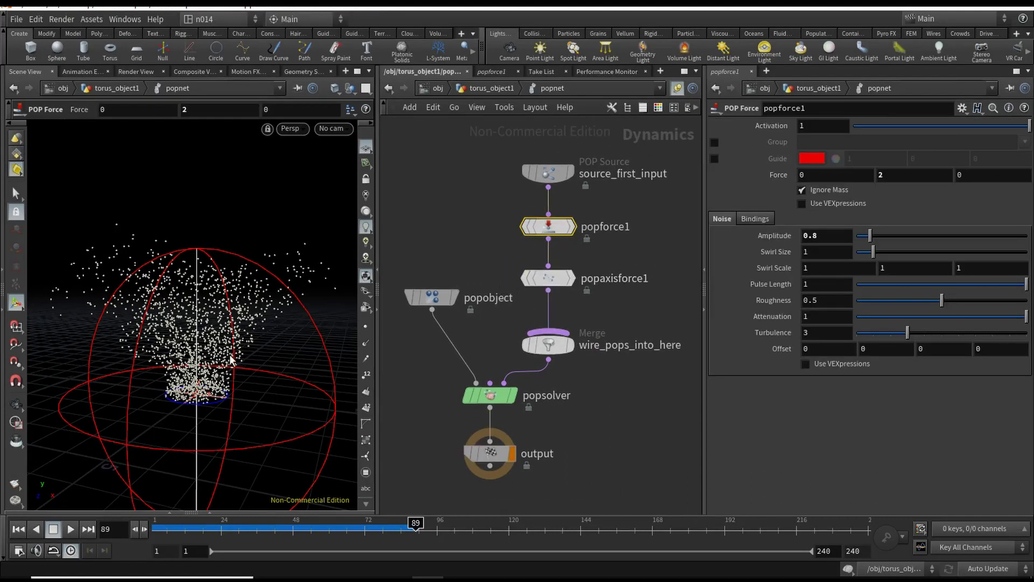
pyautogui.moveTo(239, 359)
pyautogui.keyDown('alt'); pyautogui.mouseDown()
pyautogui.moveTo(227, 417)
pyautogui.moveTo(239, 355)
pyautogui.mouseUp(); pyautogui.keyUp('alt')
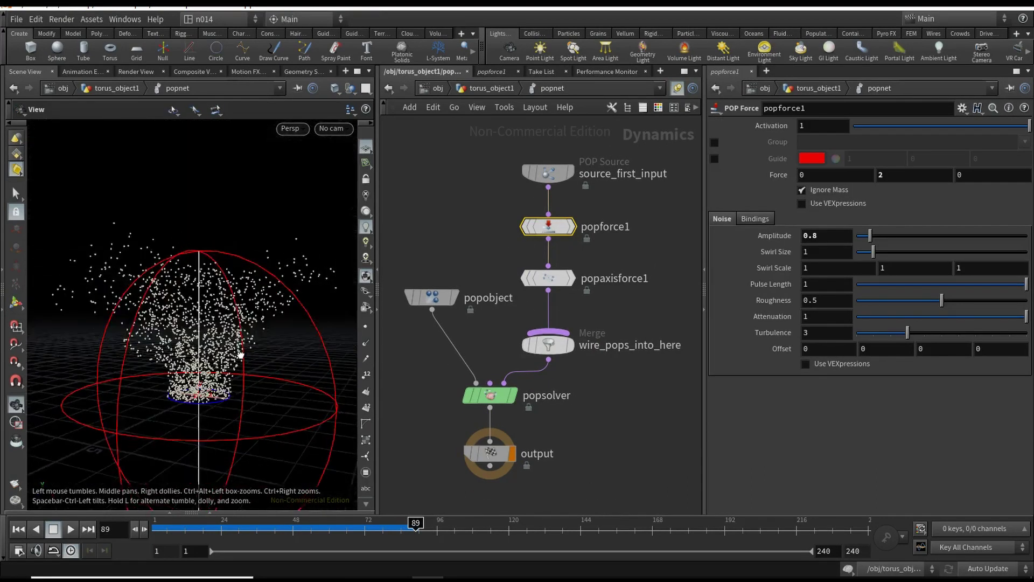
pyautogui.keyDown('alt'); pyautogui.moveTo(236, 356); pyautogui.dragTo(223, 324, button='middle'); pyautogui.keyUp('alt')
pyautogui.moveTo(223, 324)
pyautogui.keyDown('alt'); pyautogui.mouseDown()
pyautogui.moveTo(222, 344)
pyautogui.moveTo(222, 329)
pyautogui.mouseUp(); pyautogui.keyUp('alt')
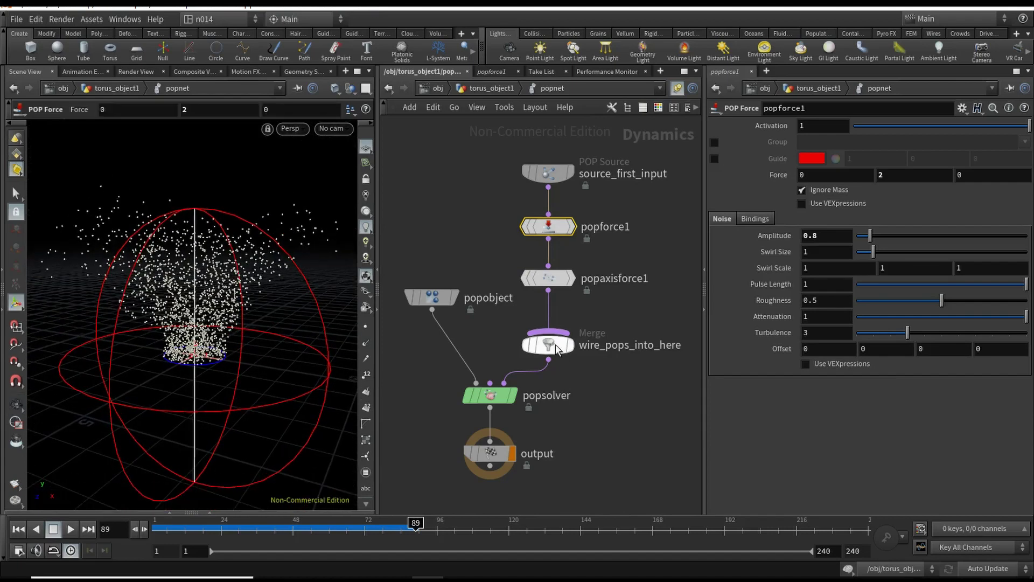
pyautogui.click(486, 89)
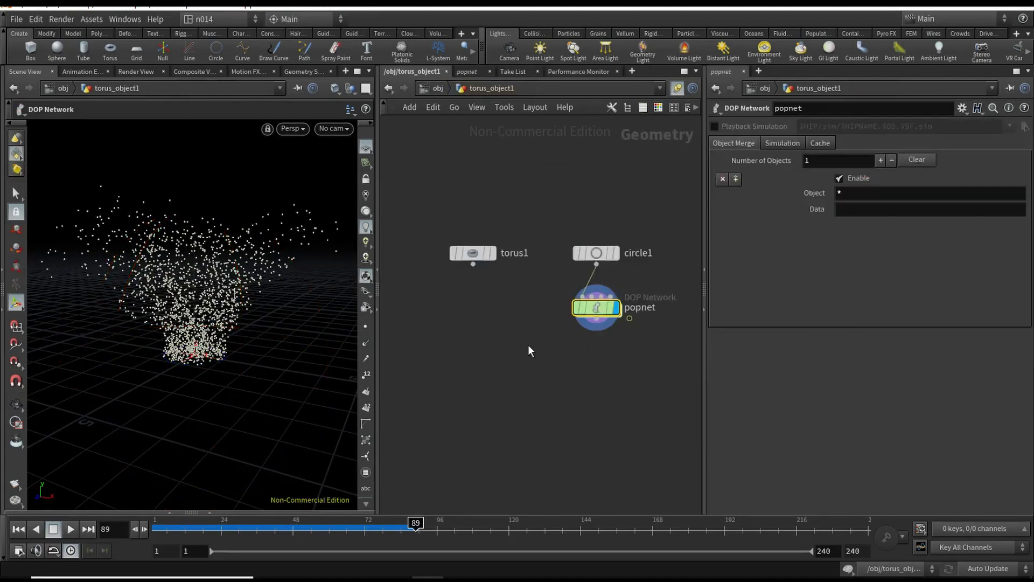
pyautogui.keyDown('alt'); pyautogui.moveTo(245, 405); pyautogui.dragTo(267, 376); pyautogui.keyUp('alt')
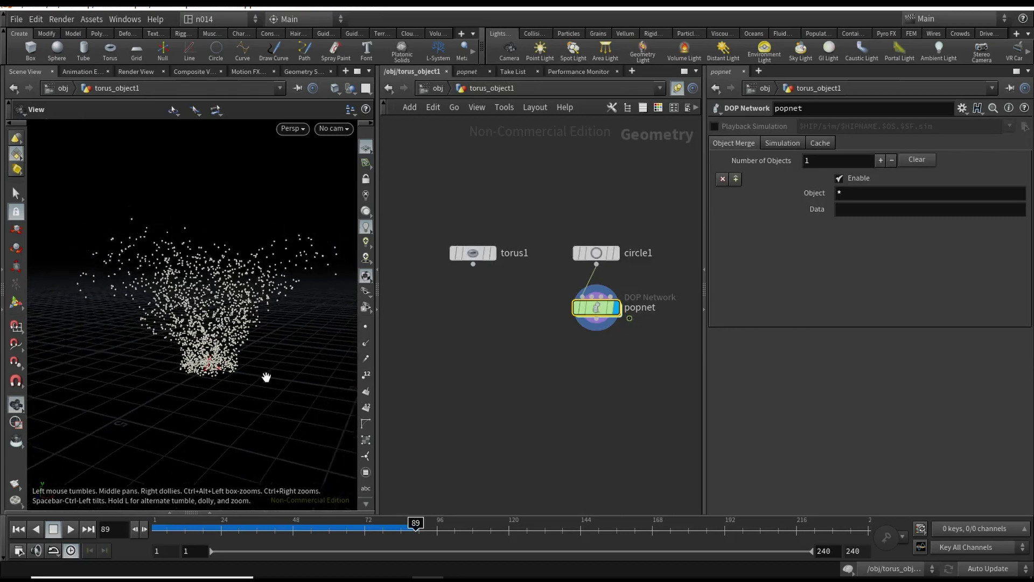
# Display torus1 instead of popnet and inspect the torus up close in the viewport
pyautogui.click(477, 253)
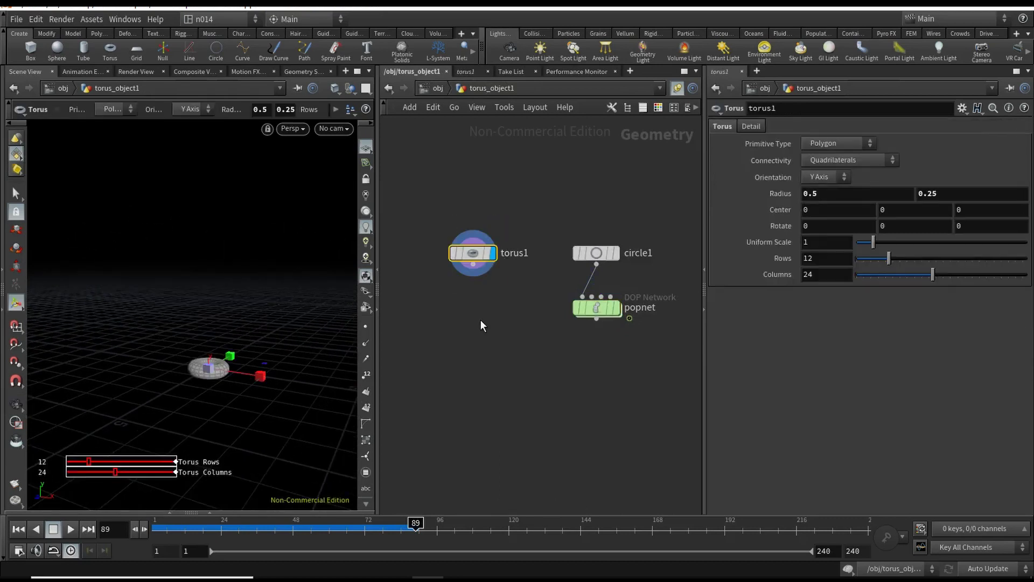
pyautogui.keyDown('alt'); pyautogui.moveTo(281, 397); pyautogui.dragTo(249, 365); pyautogui.keyUp('alt')
pyautogui.keyDown('alt'); pyautogui.moveTo(249, 364); pyautogui.dragTo(257, 354, button='right'); pyautogui.keyUp('alt')
pyautogui.moveTo(257, 354)
pyautogui.keyDown('alt'); pyautogui.mouseDown()
pyautogui.moveTo(286, 347)
pyautogui.moveTo(251, 346)
pyautogui.mouseUp(); pyautogui.keyUp('alt')
pyautogui.press('Return')
# Add a Pyro Source node below torus1, wire torus1 into its first input and display it
pyautogui.moveTo(473, 253)
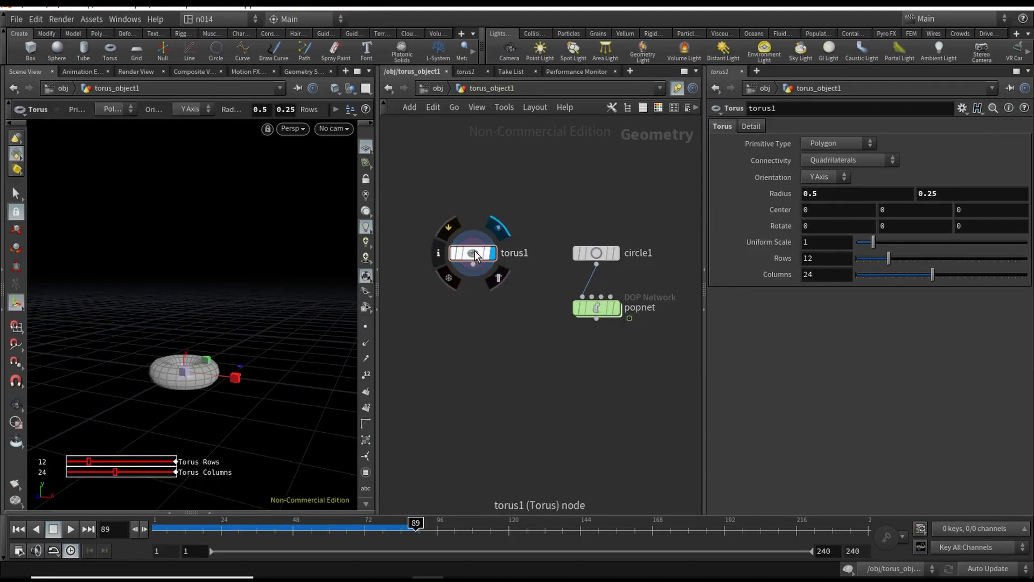
pyautogui.press('Tab')
pyautogui.write('pyr')
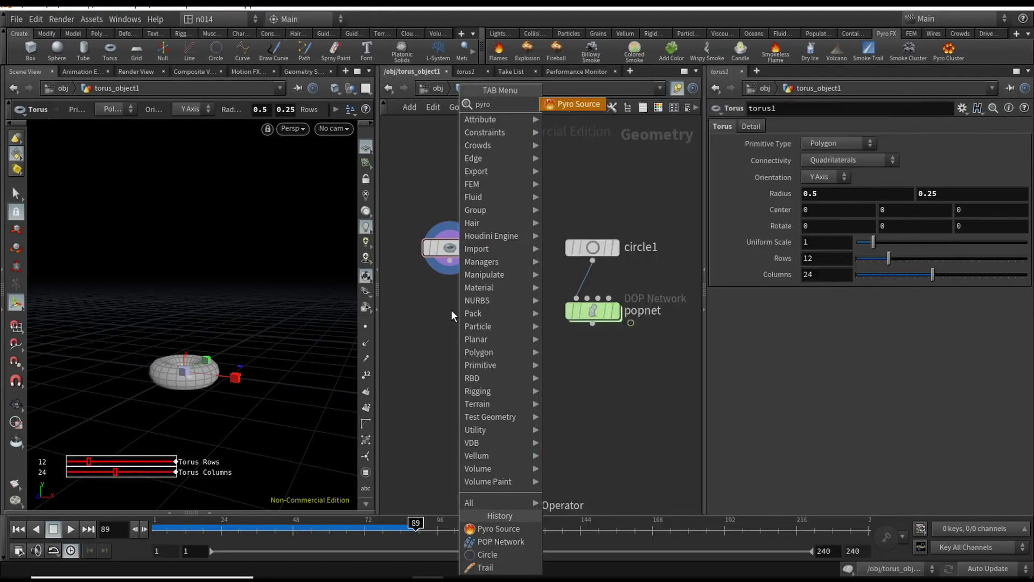
pyautogui.press('Return')
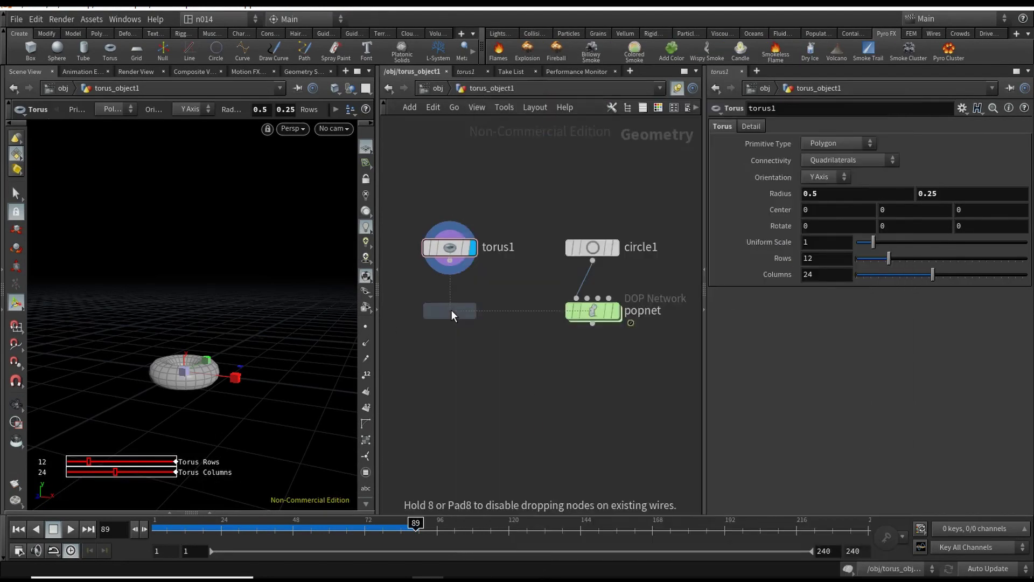
pyautogui.click(450, 267)
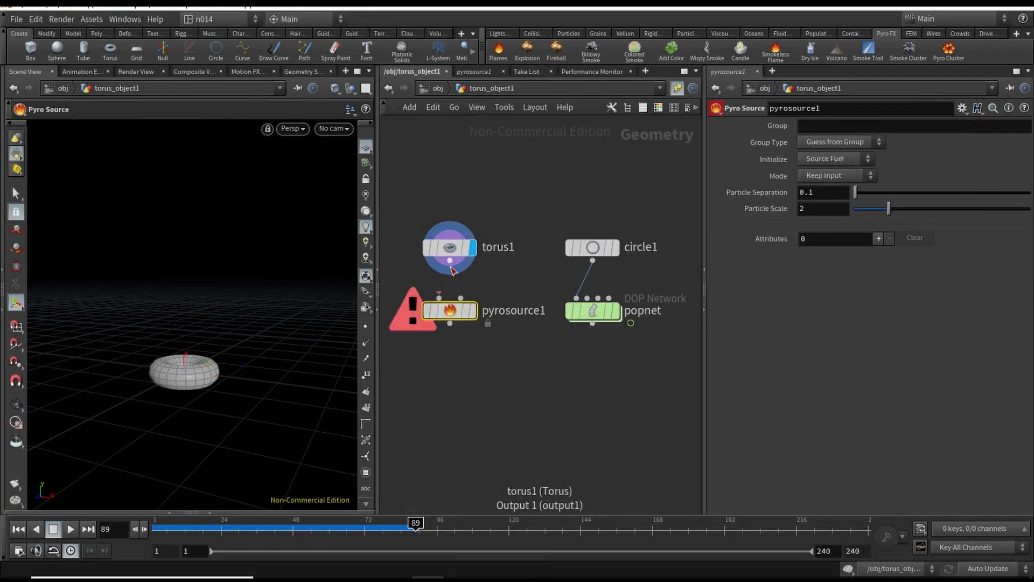
pyautogui.click(455, 318)
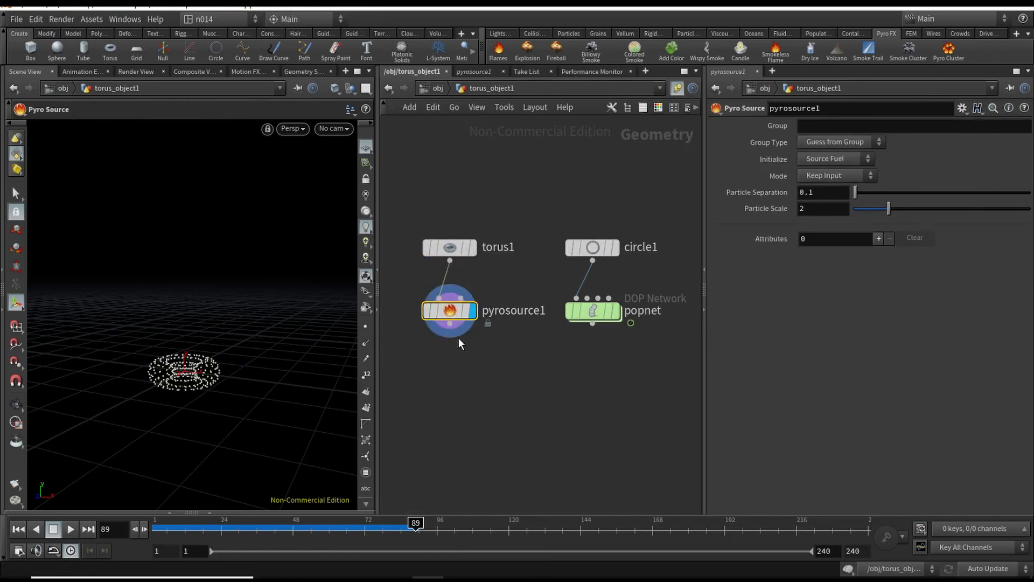
# Set pyrosource1's mode to Surface Scatter and initialize it as Source Smoke
pyautogui.click(839, 177)
pyautogui.click(840, 189)
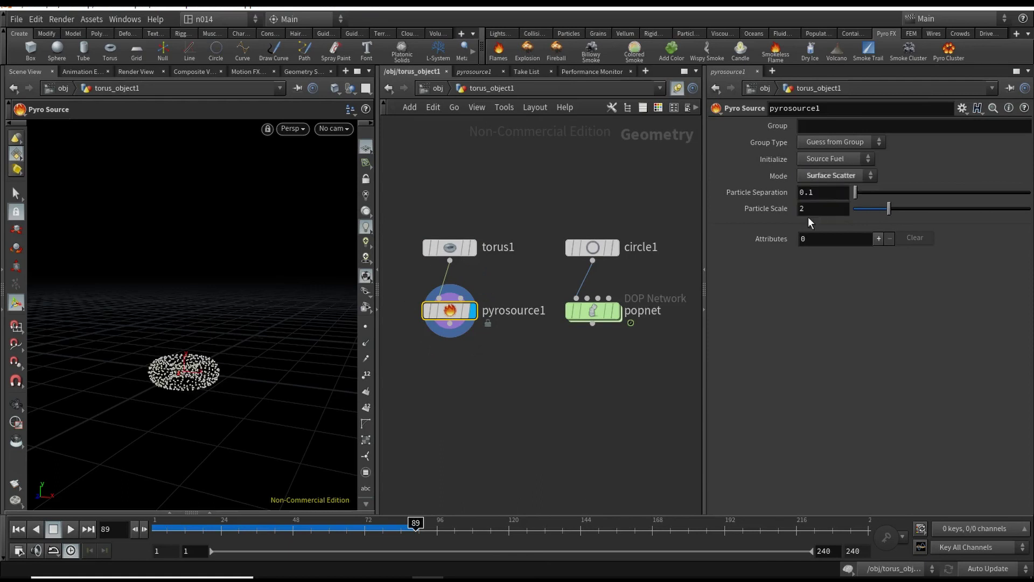
pyautogui.keyDown('alt'); pyautogui.moveTo(219, 406); pyautogui.dragTo(235, 413); pyautogui.keyUp('alt')
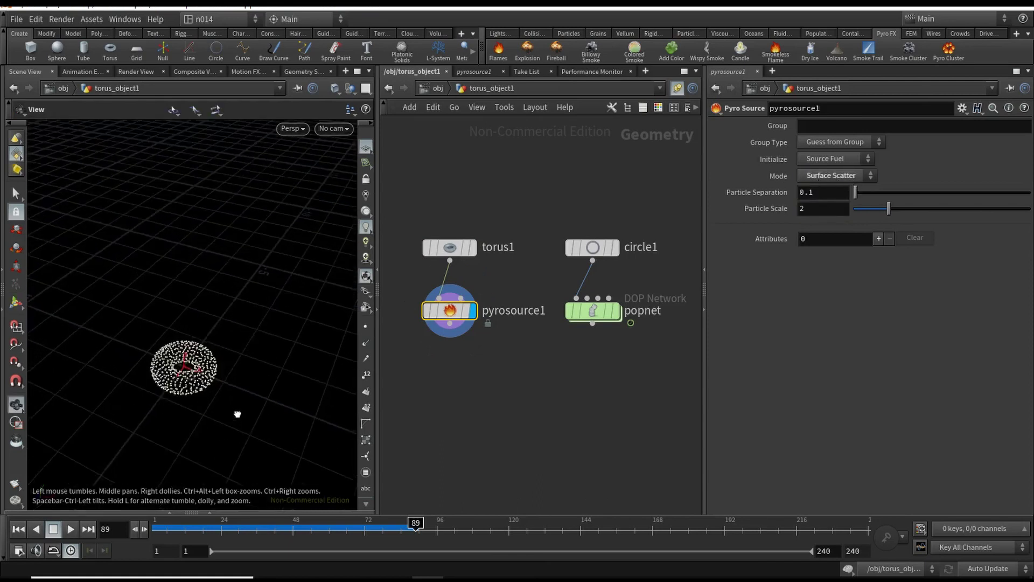
pyautogui.keyDown('alt'); pyautogui.moveTo(236, 414); pyautogui.dragTo(294, 356, button='right'); pyautogui.keyUp('alt')
pyautogui.click(839, 159)
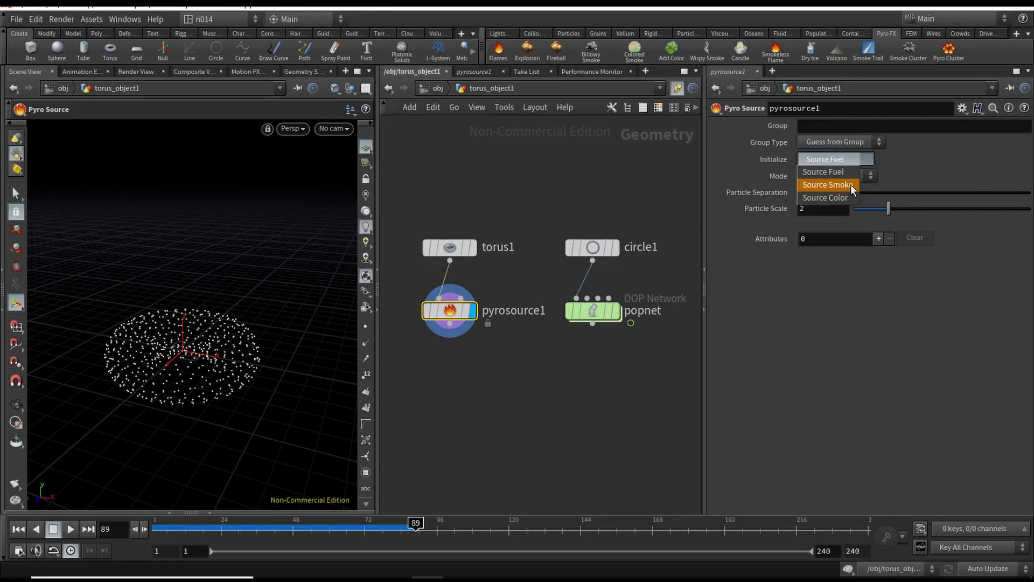
pyautogui.click(850, 185)
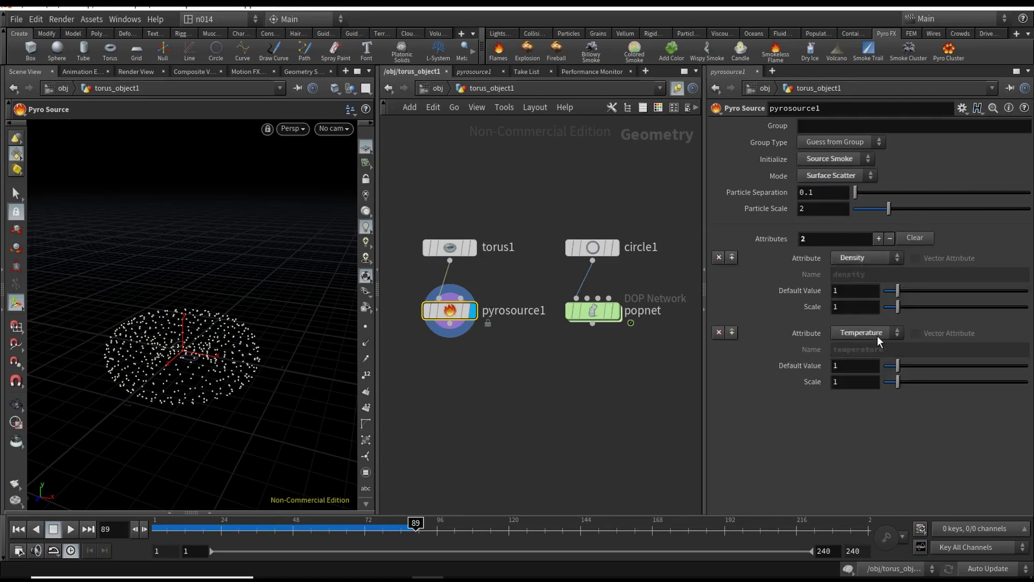
# Add an Attribute Noise node below pyrosource1, wire pyrosource1 into it and display it
pyautogui.press('Tab')
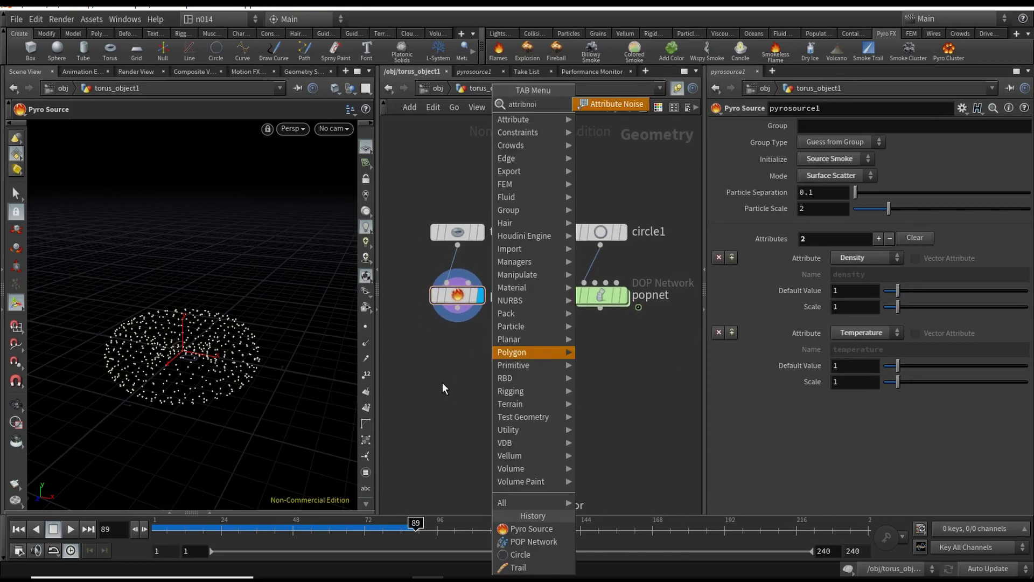
pyautogui.press('Return')
pyautogui.click(462, 358)
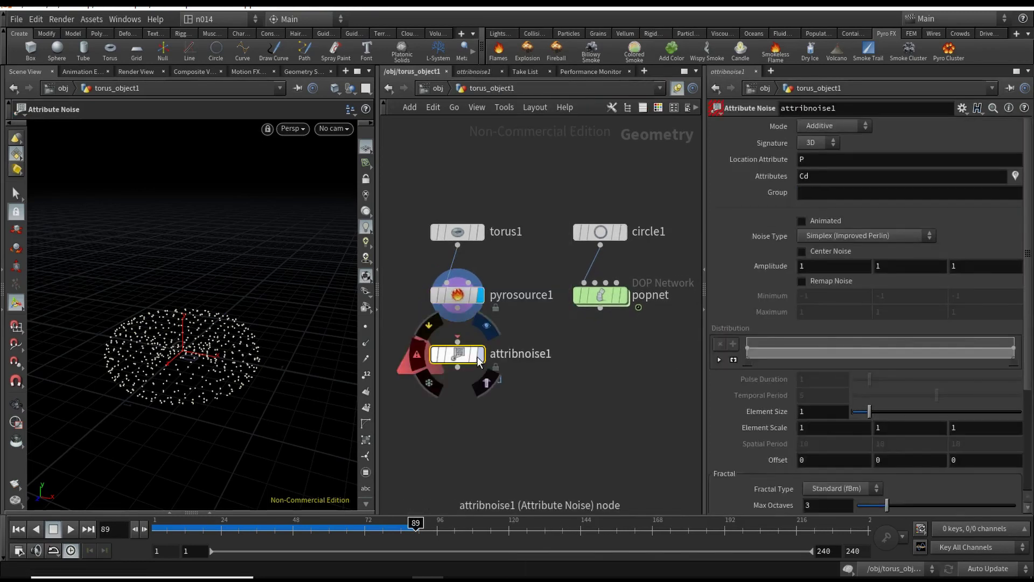
pyautogui.click(459, 309)
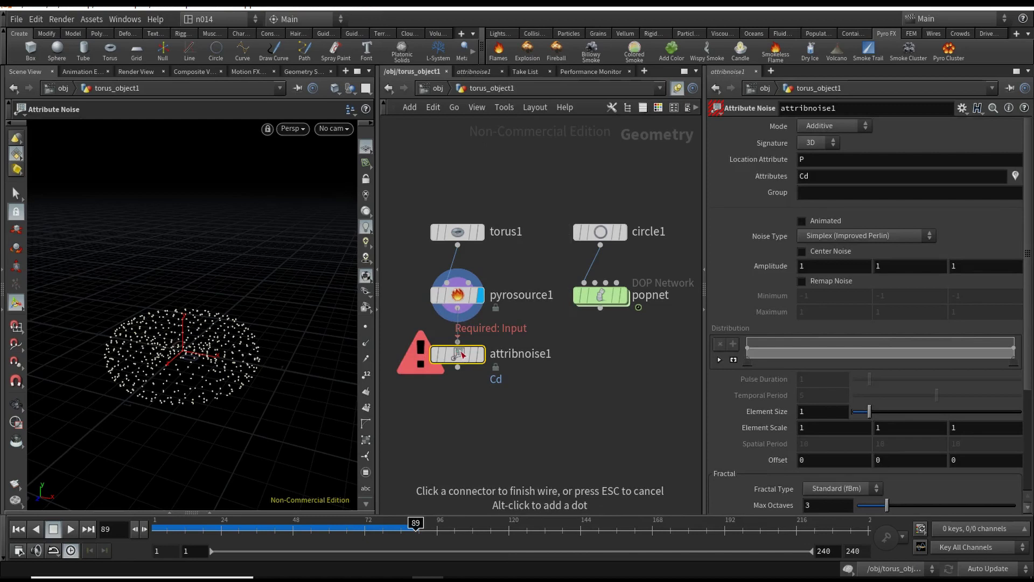
pyautogui.click(462, 354)
pyautogui.click(479, 348)
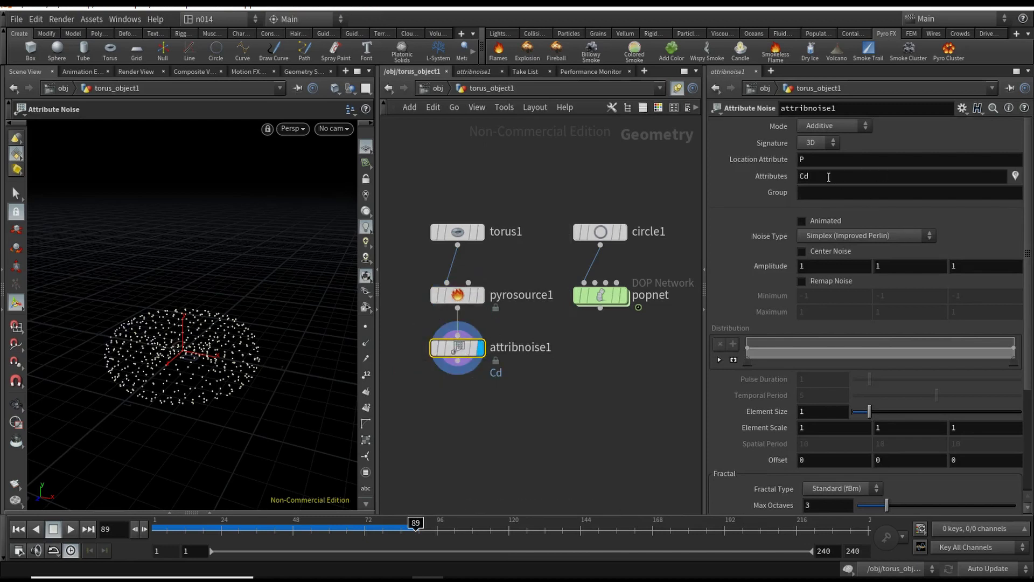
# Apply attribnoise1 to the attributes density temperature, and enable Animated and Remap Noise
pyautogui.doubleClick(812, 175)
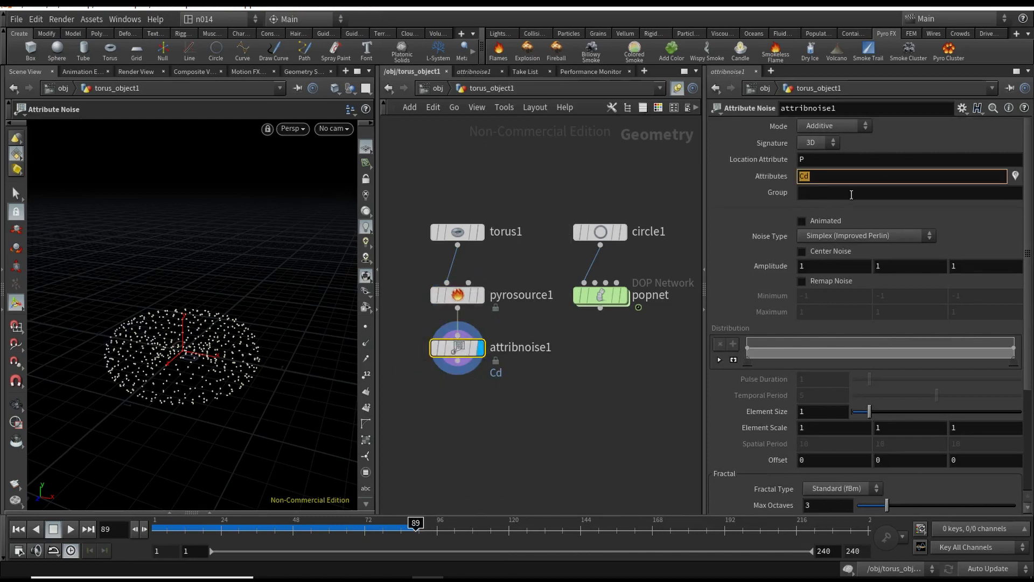
pyautogui.write('d')
pyautogui.press('Return')
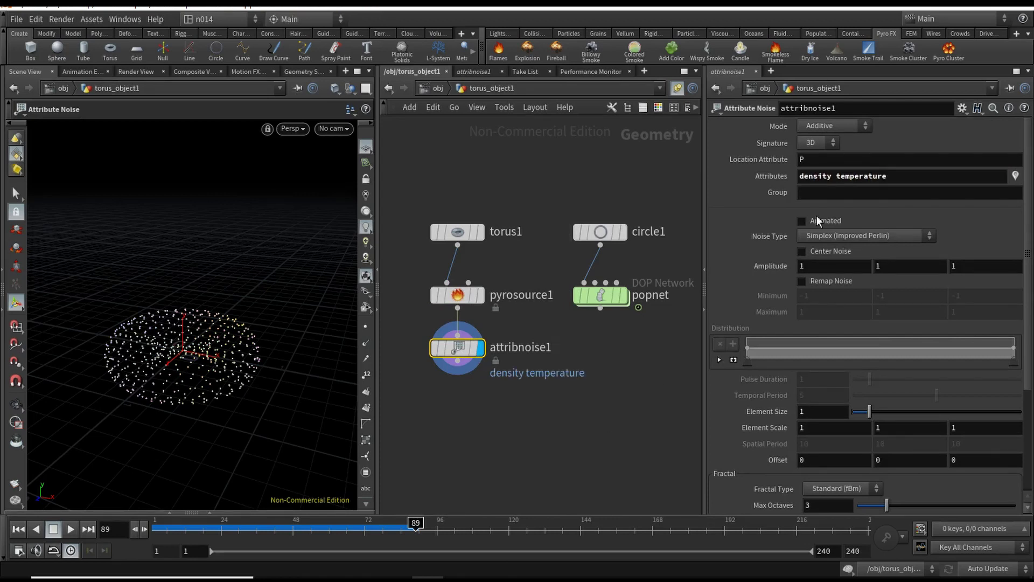
pyautogui.click(816, 220)
pyautogui.click(819, 280)
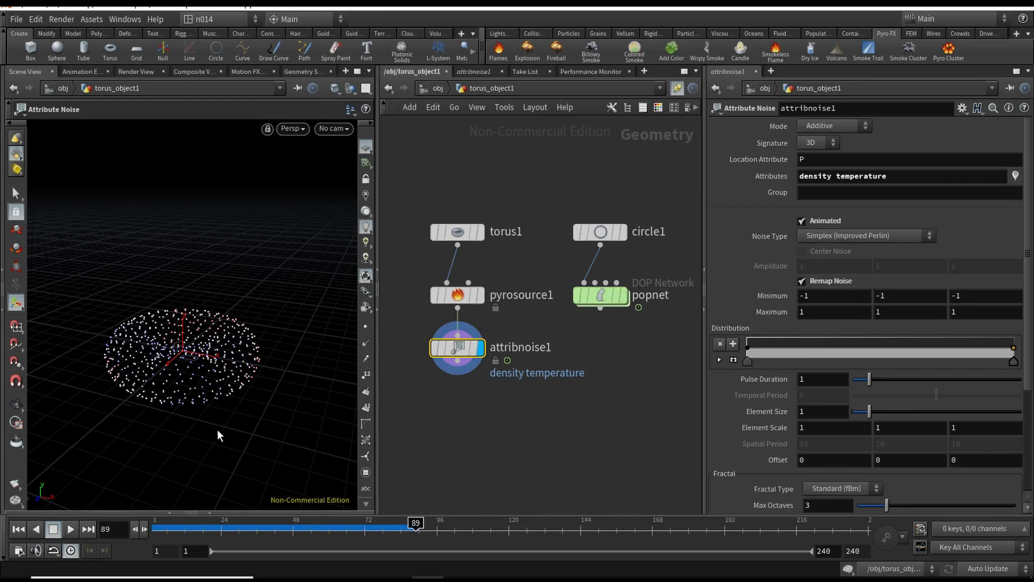
# Play the animated noise on the torus points, stop it and return to frame 1
pyautogui.click(71, 530)
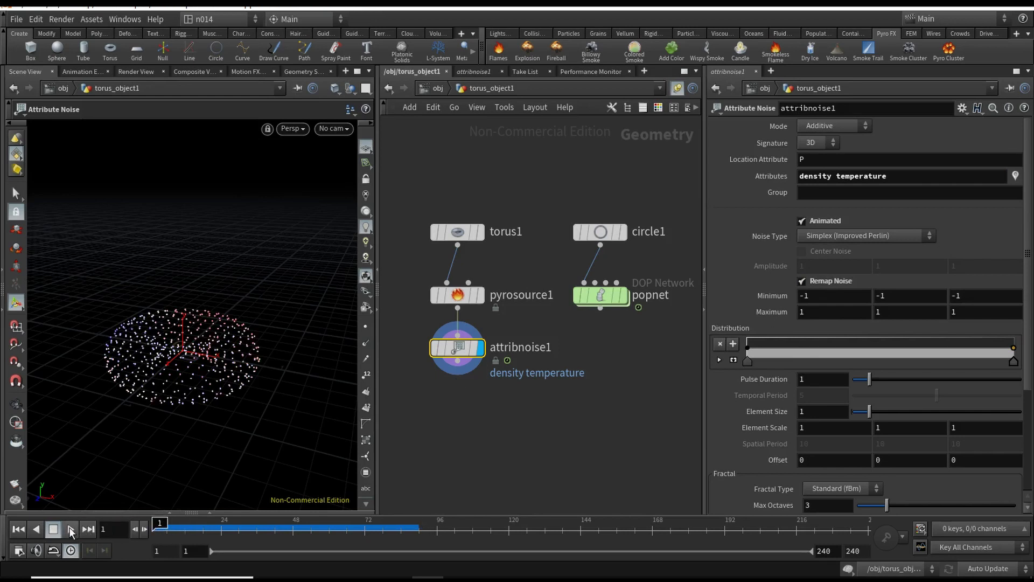
pyautogui.click(71, 530)
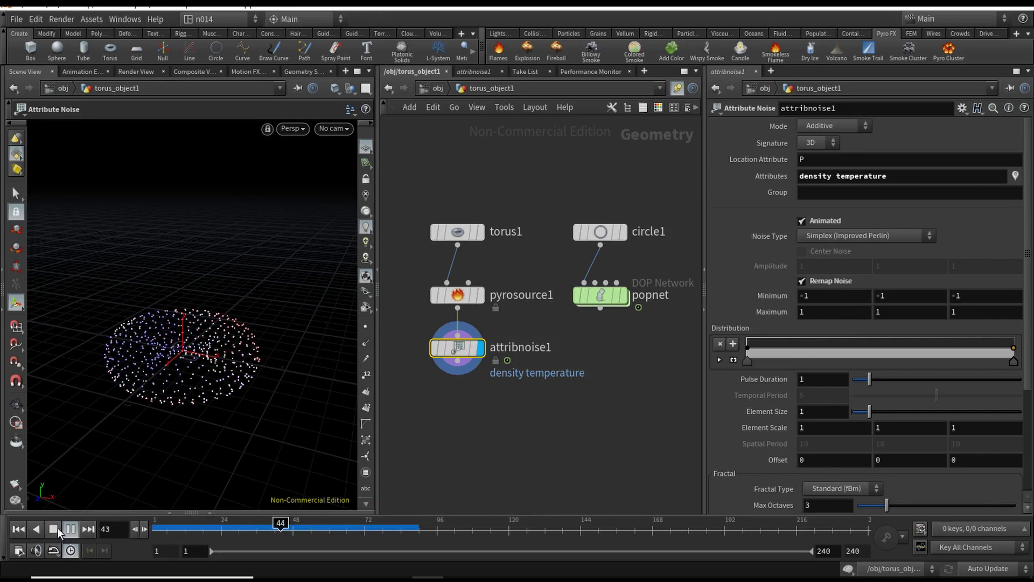
pyautogui.click(54, 528)
pyautogui.click(18, 529)
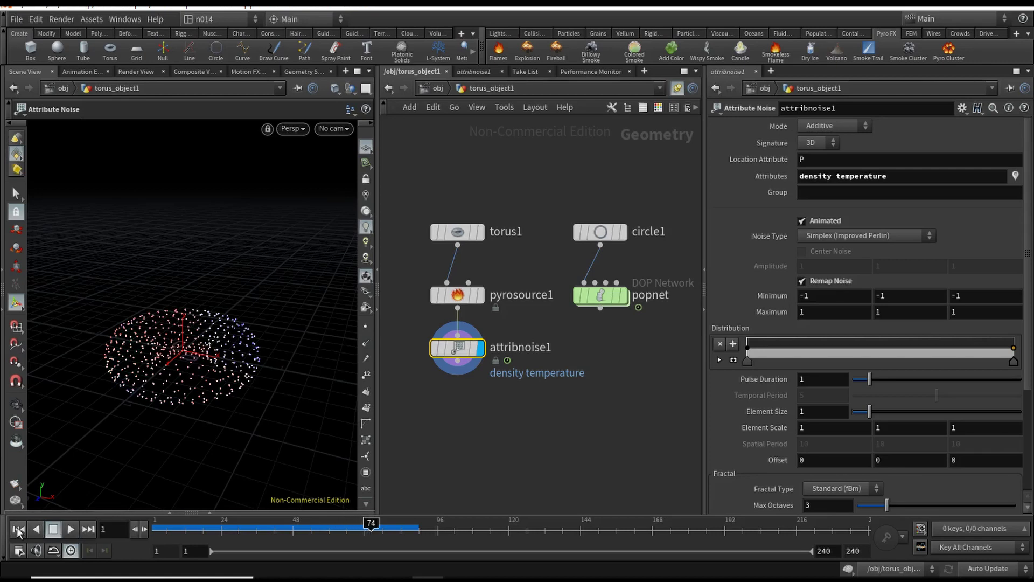
# Add a Volume Rasterize Attributes node below attribnoise1, wire attribnoise1 into it and display it
pyautogui.moveTo(521, 413); pyautogui.dragTo(555, 377, button='middle')
pyautogui.press('Tab')
pyautogui.write('volume')
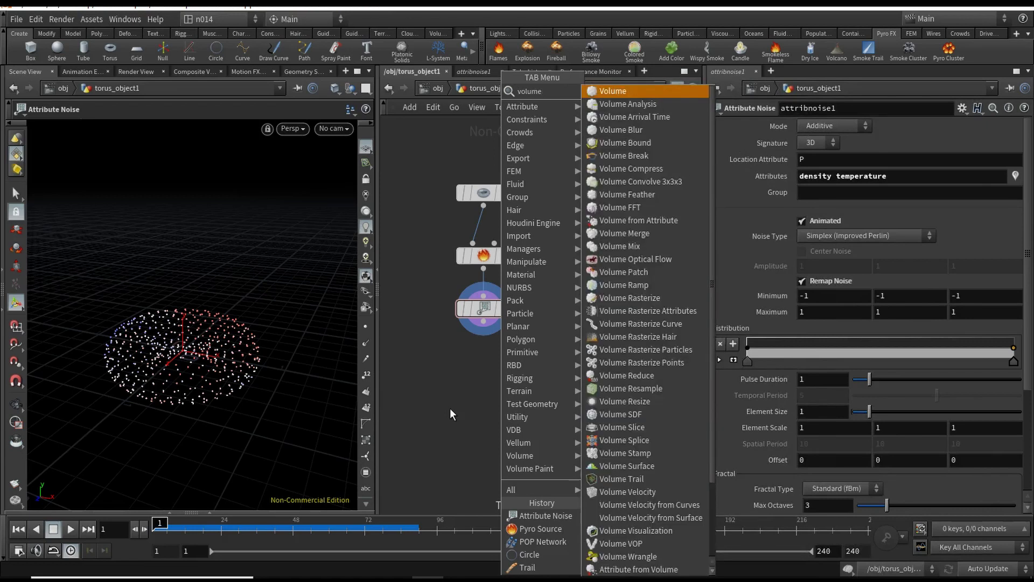
pyautogui.write('raster')
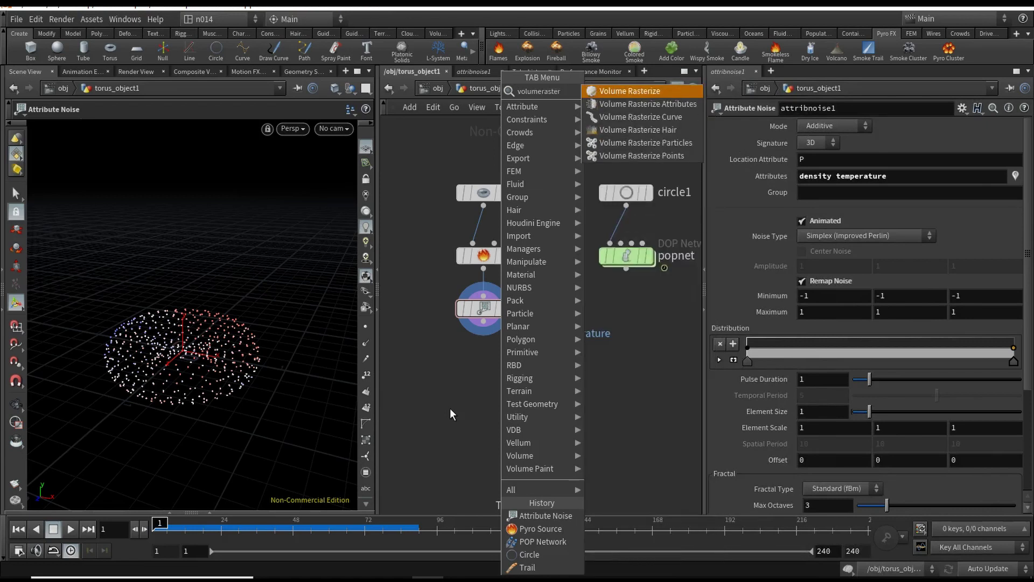
pyautogui.press('Down')
pyautogui.press('Return')
pyautogui.click(486, 381)
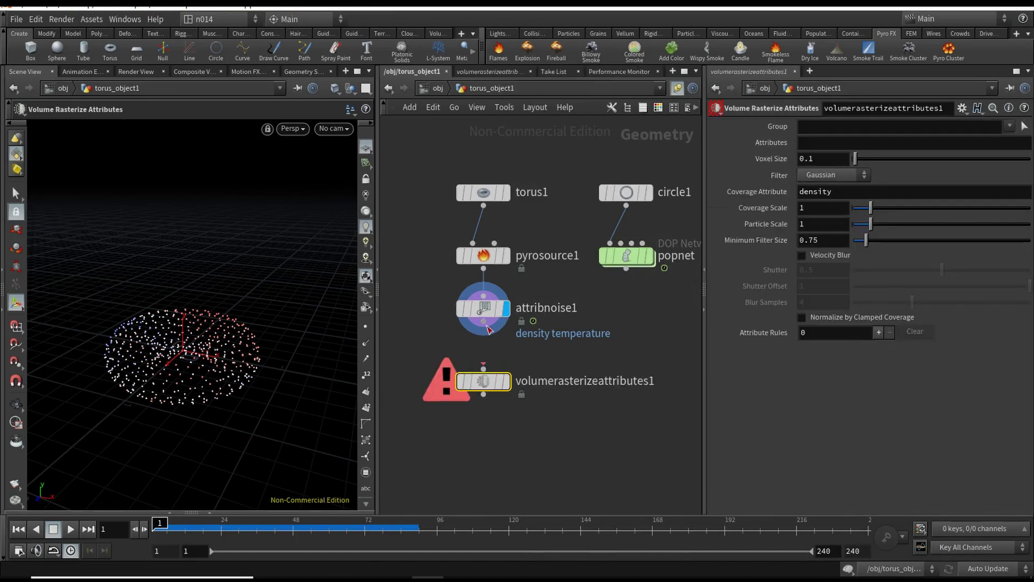
pyautogui.moveTo(484, 323); pyautogui.dragTo(483, 365)
pyautogui.click(506, 381)
# Set the attributes of volumerasterizeattributes1 to density temperature
pyautogui.click(814, 142)
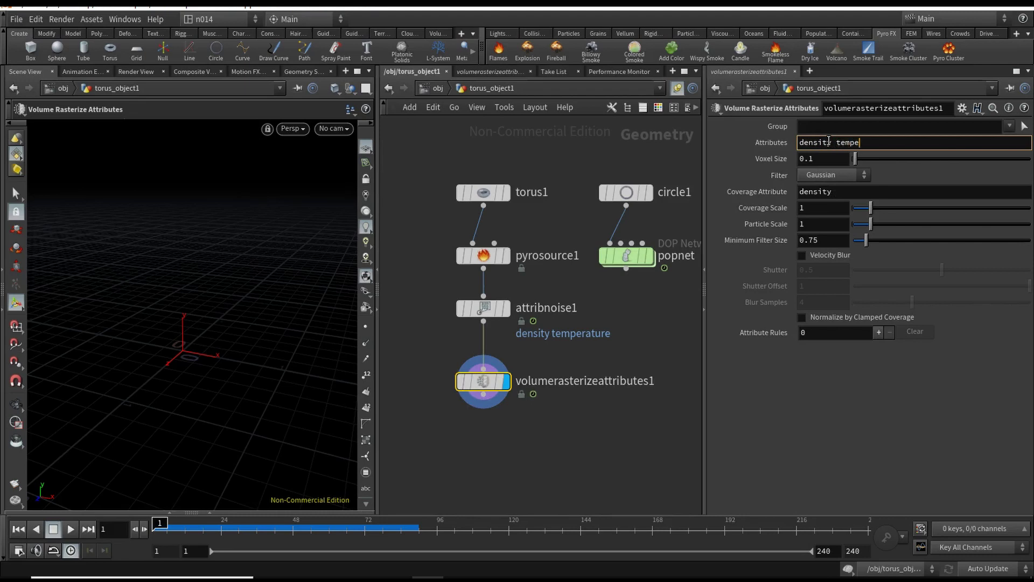
pyautogui.write('density temperature')
pyautogui.press('Return')
# Set attribnoise1's remap minimum to -1.4 and maximum to 1.5, and shape its distribution ramp to fall from full to zero just past the middle
pyautogui.click(483, 307)
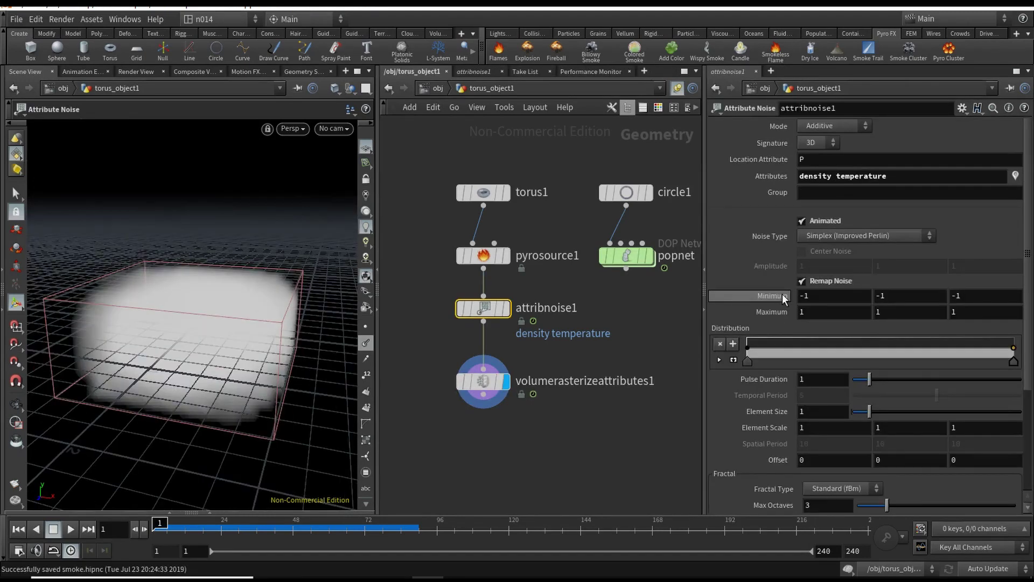
pyautogui.moveTo(778, 295); pyautogui.dragTo(806, 307, button='middle')
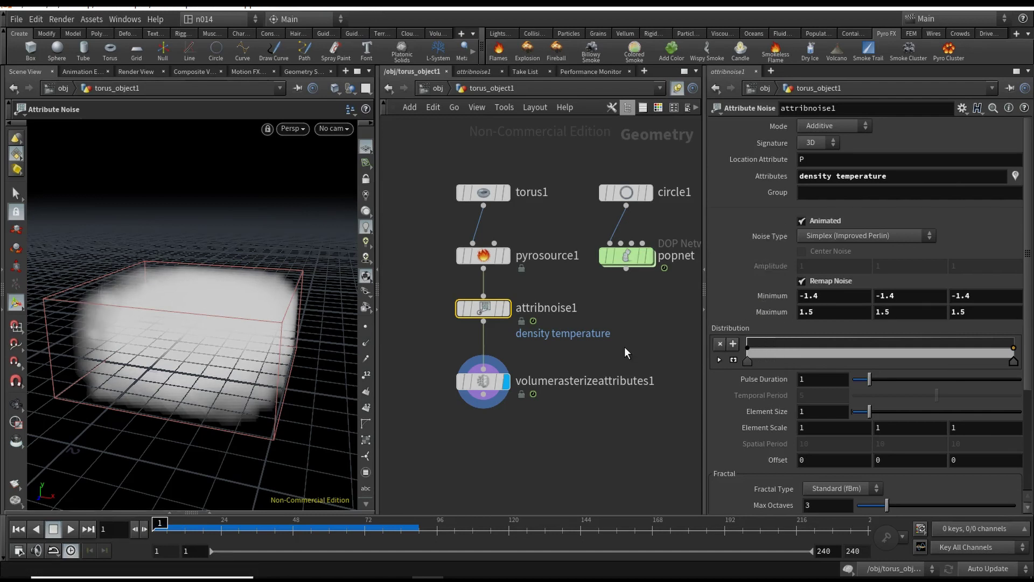
pyautogui.press('Escape')
pyautogui.moveTo(241, 358)
pyautogui.mouseDown()
pyautogui.moveTo(281, 352)
pyautogui.moveTo(248, 348)
pyautogui.mouseUp()
pyautogui.press('Return')
pyautogui.moveTo(748, 348); pyautogui.dragTo(748, 338)
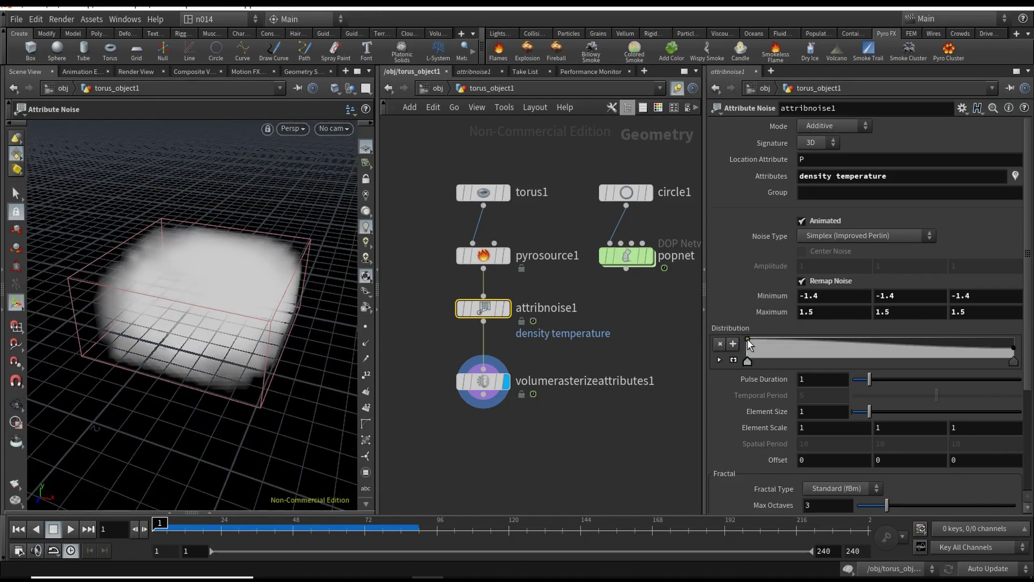
pyautogui.moveTo(1015, 353); pyautogui.dragTo(898, 361)
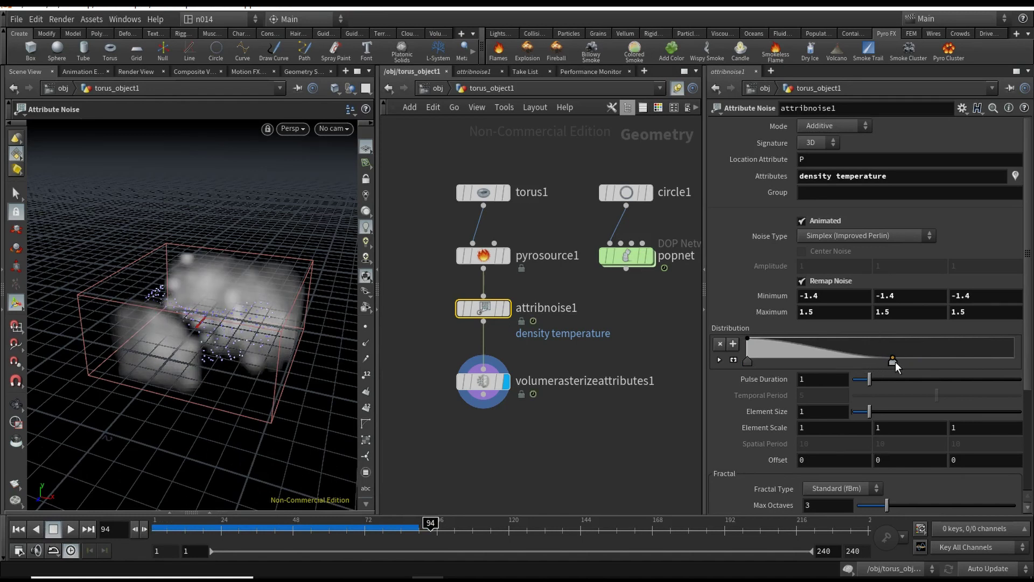
# Play the rasterized smoke volume from frame 1, stop at frame 74 and inspect its shape
pyautogui.click(18, 530)
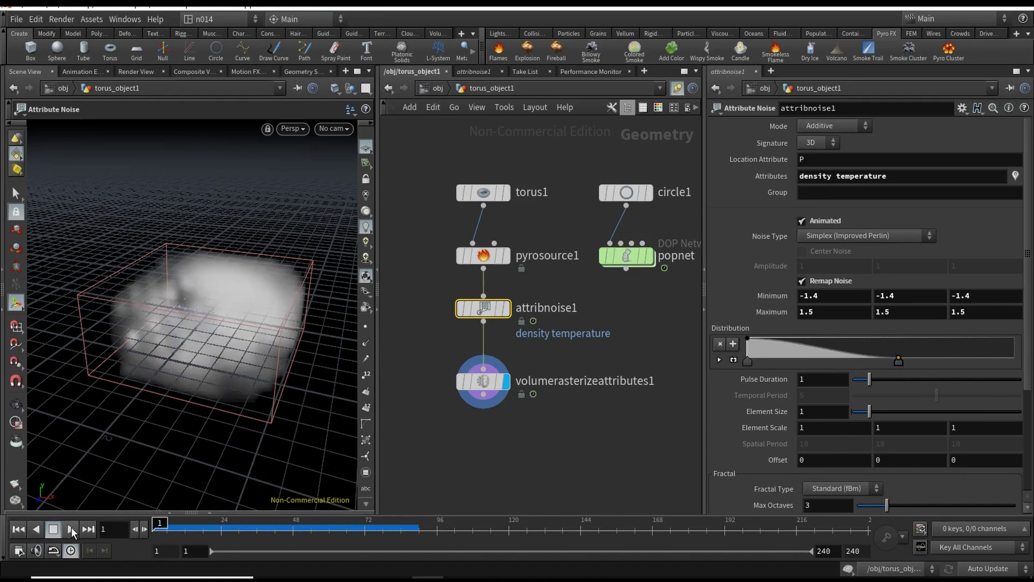
pyautogui.click(70, 529)
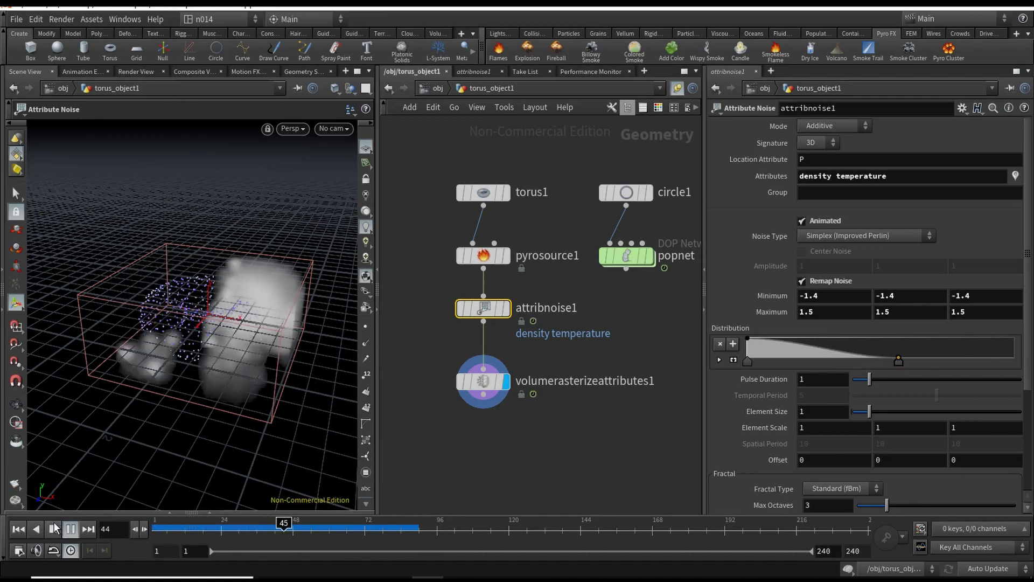
pyautogui.click(54, 529)
pyautogui.press('Escape')
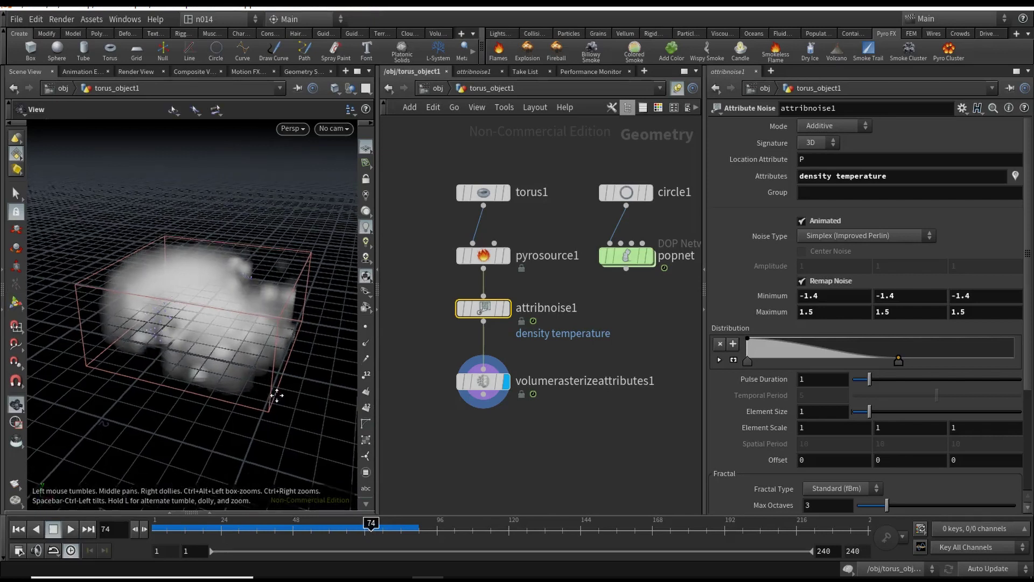
pyautogui.moveTo(258, 388); pyautogui.dragTo(248, 408, button='right')
# Add a Null below volumerasterizeattributes1, wire it in, display it and name it OUT_DENSITY
pyautogui.press('Tab')
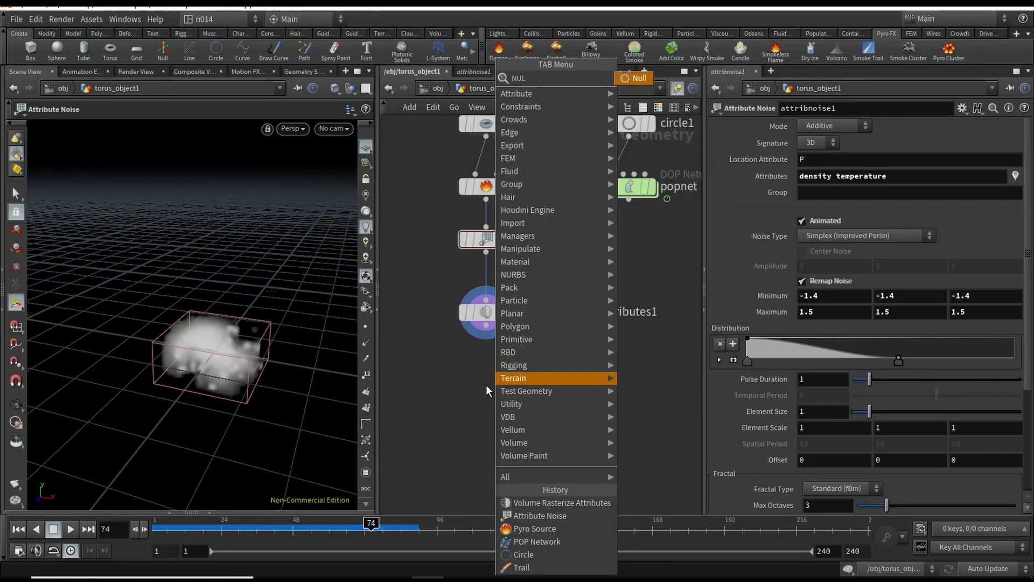
pyautogui.click(486, 384)
pyautogui.click(502, 386)
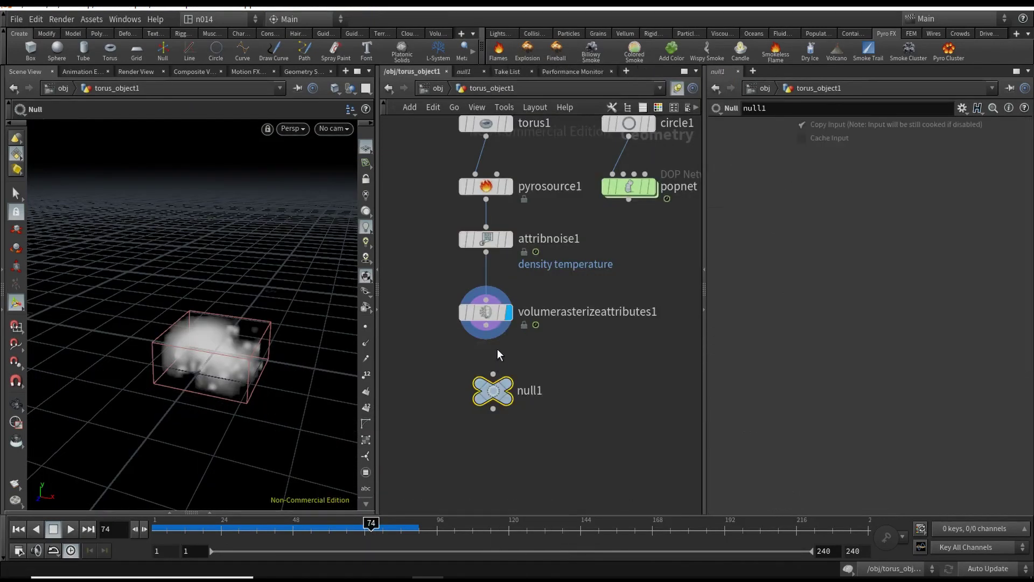
pyautogui.moveTo(490, 334); pyautogui.dragTo(491, 377)
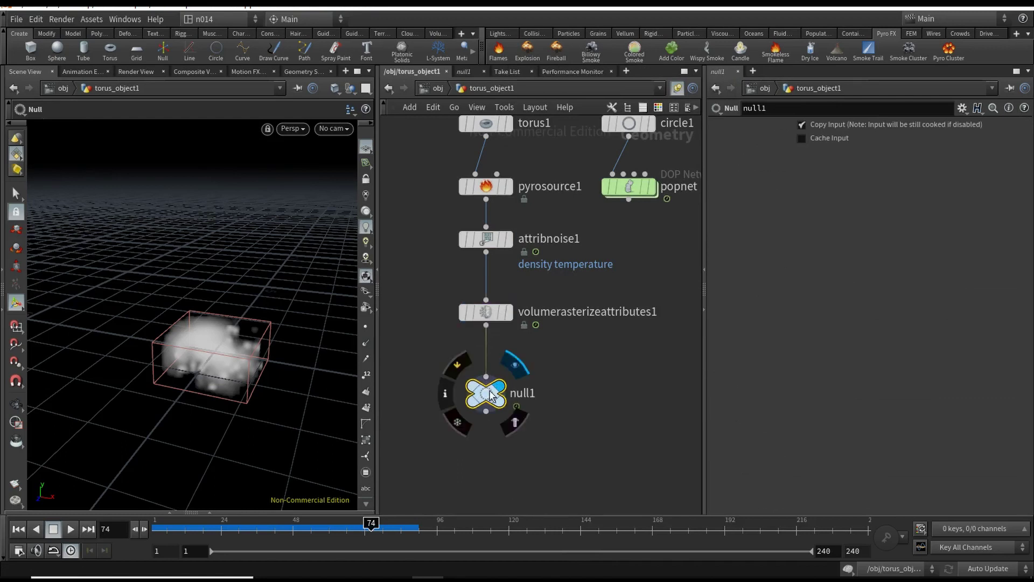
pyautogui.click(501, 389)
pyautogui.doubleClick(754, 107)
pyautogui.write('out')
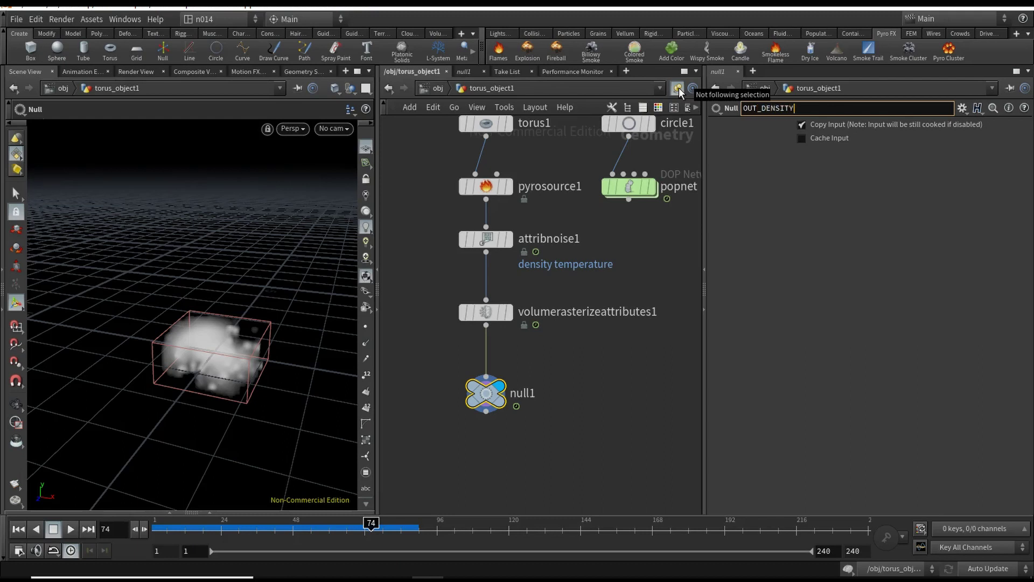
pyautogui.press('Return')
# Move circle1 and popnet farther from the torus branch, align circle1 above popnet and display popnet
pyautogui.moveTo(687, 283); pyautogui.dragTo(579, 342, button='middle')
pyautogui.scroll(-3, 579, 323)
pyautogui.moveTo(564, 231); pyautogui.dragTo(586, 291)
pyautogui.moveTo(560, 278); pyautogui.dragTo(624, 273)
pyautogui.scroll(3, 555, 325)
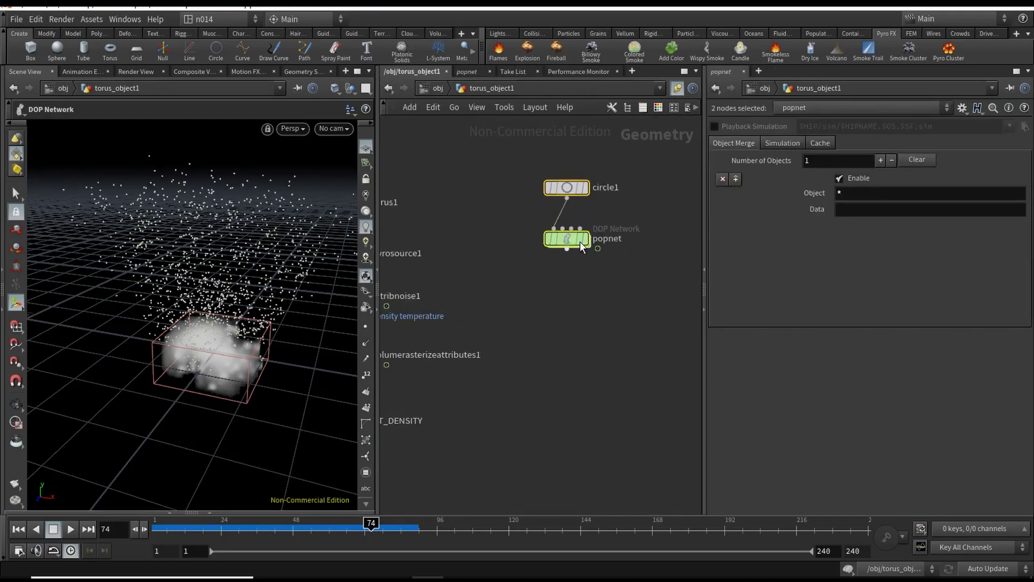
pyautogui.moveTo(567, 187); pyautogui.dragTo(554, 203)
pyautogui.moveTo(554, 306); pyautogui.dragTo(595, 289, button='middle')
pyautogui.click(587, 249)
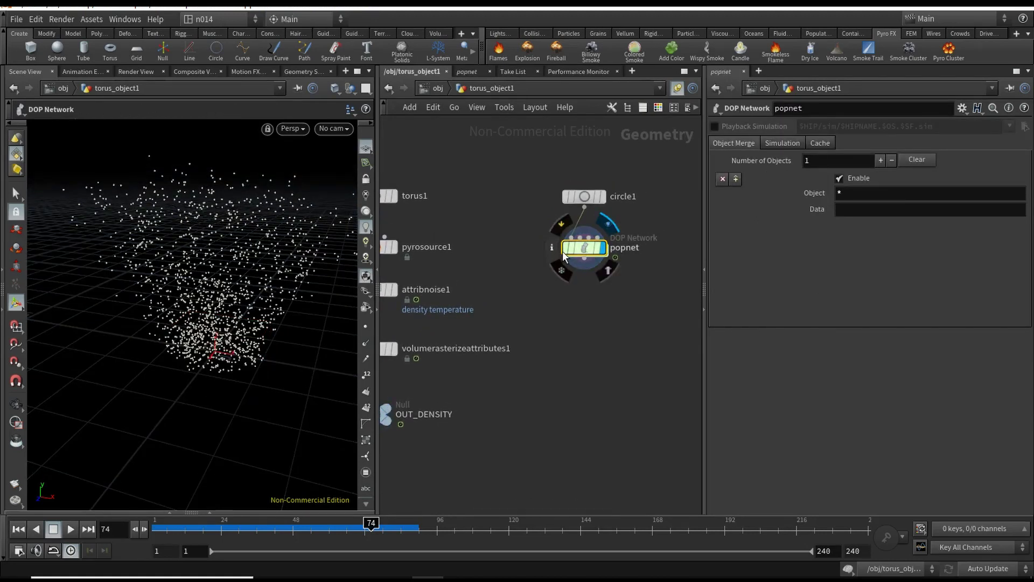
pyautogui.click(554, 247)
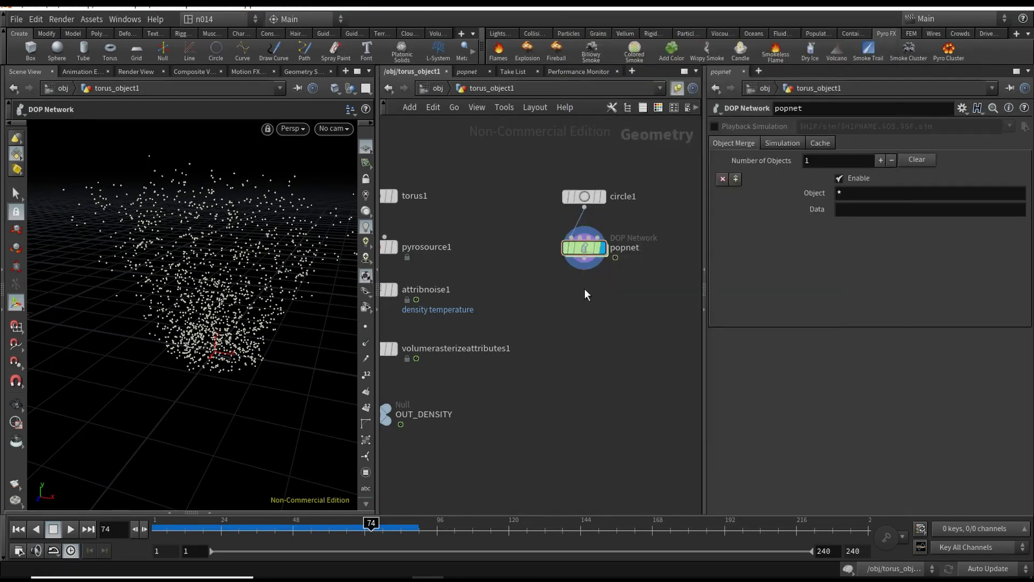
# Add an Attribute Delete node below popnet, wired to its output, and display it
pyautogui.press('Tab')
pyautogui.write('ATT')
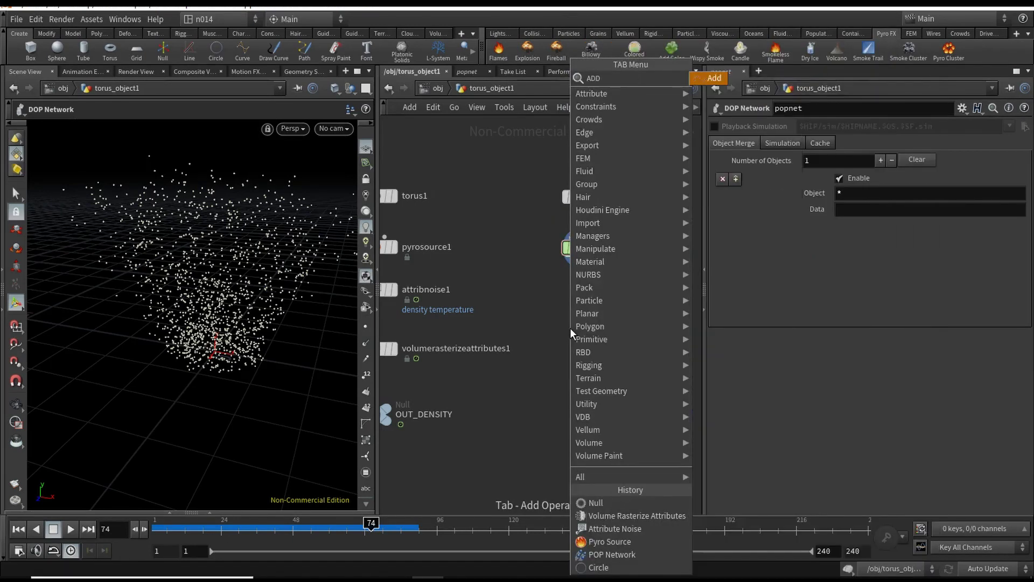
pyautogui.write('rd')
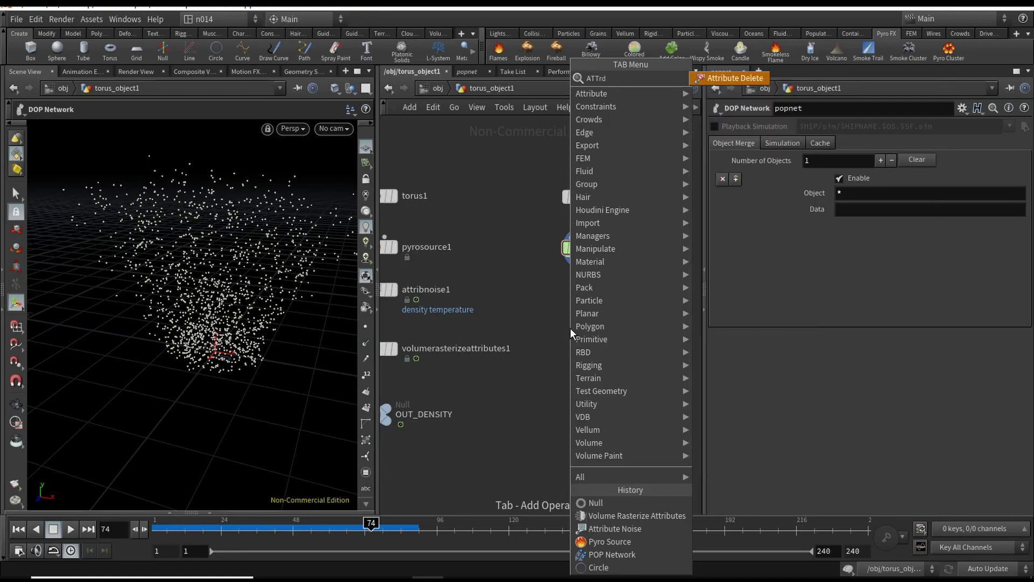
pyautogui.press('Return')
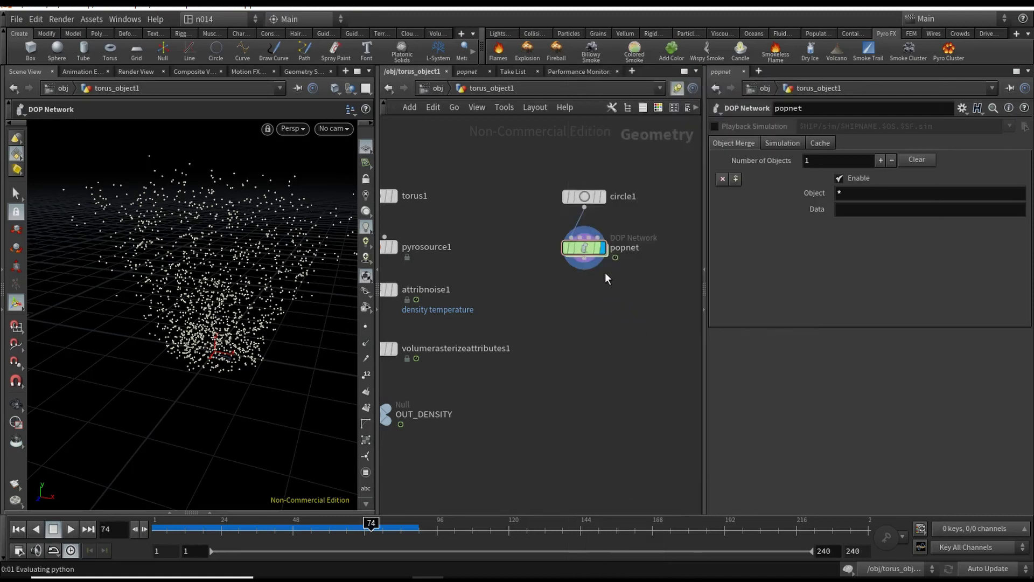
pyautogui.click(583, 303)
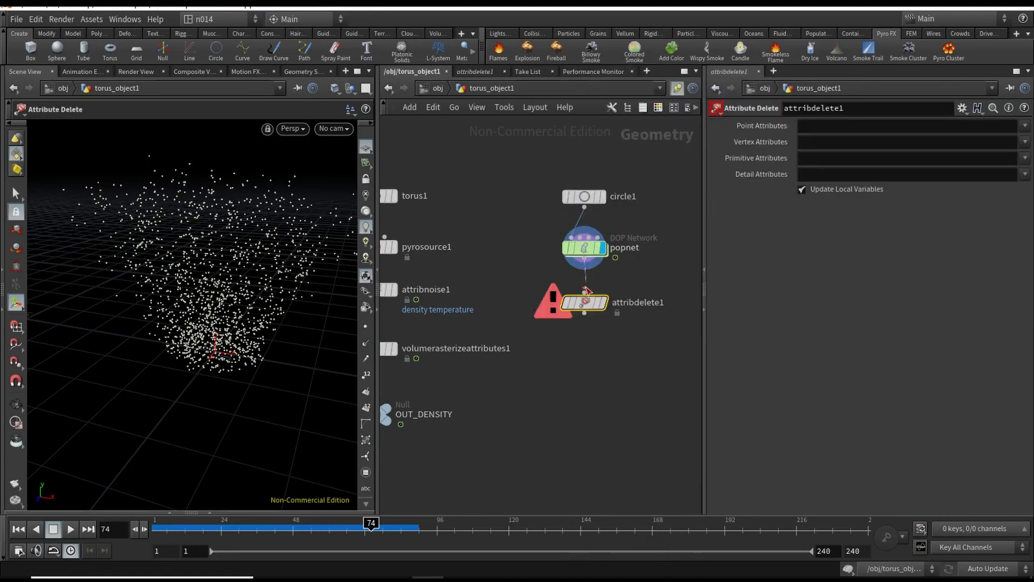
# Set attribdelete1's Point, Vertex, Primitive and Detail Attributes to * and check the node's info for remaining attributes
pyautogui.click(912, 126)
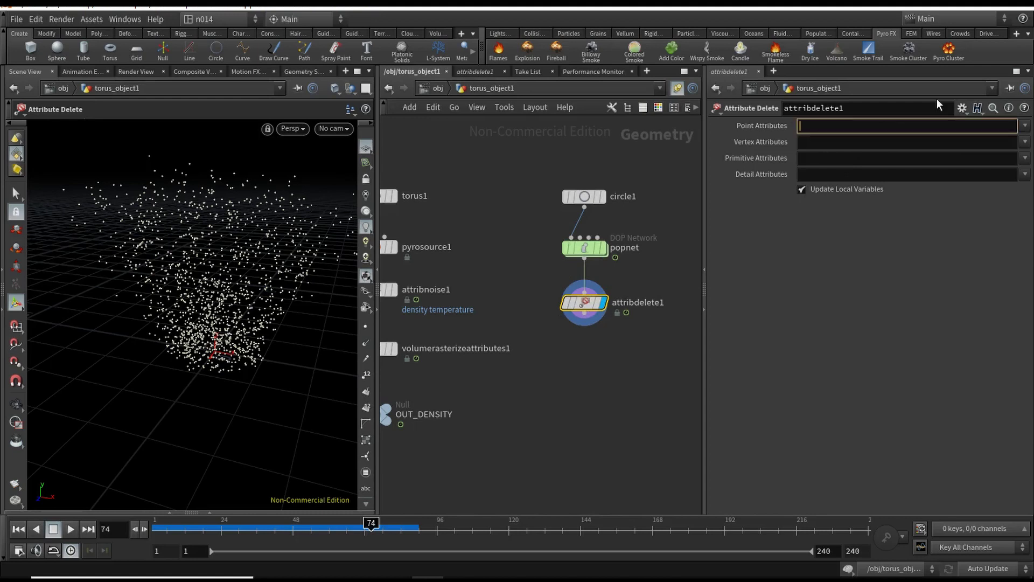
pyautogui.write('*')
pyautogui.click(812, 160)
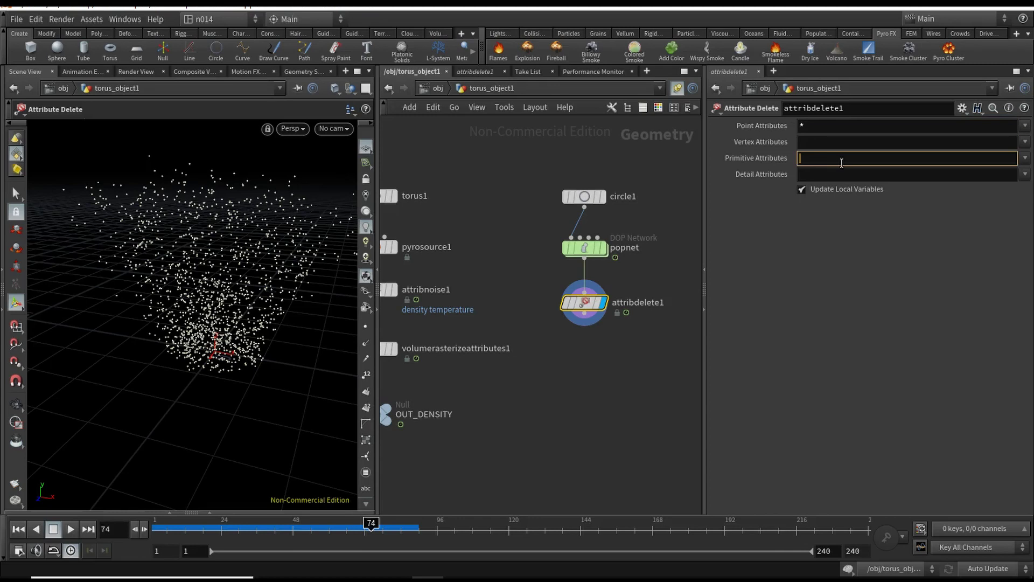
pyautogui.click(645, 360)
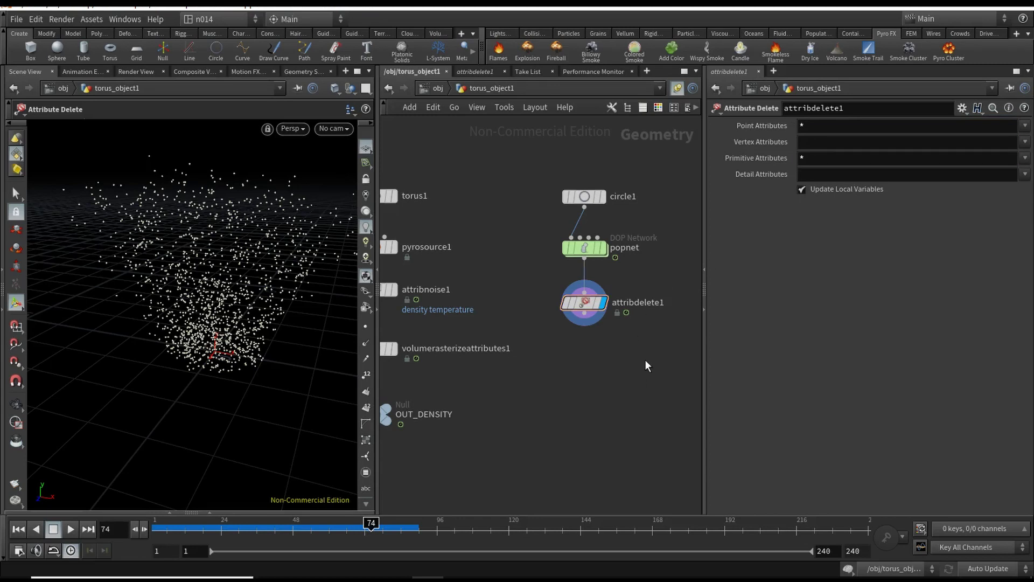
pyautogui.click(799, 174)
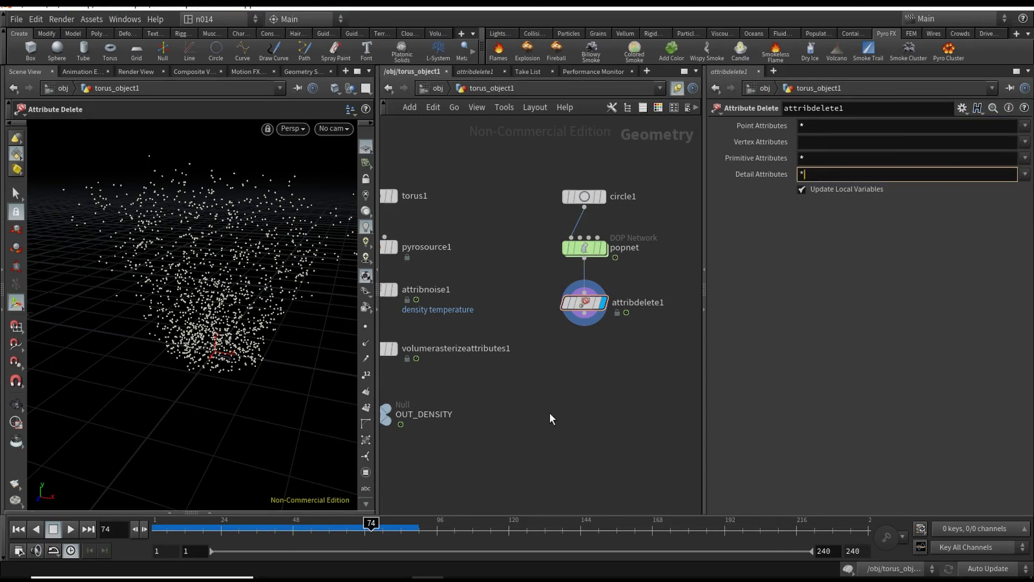
pyautogui.click(842, 144)
pyautogui.press('Return')
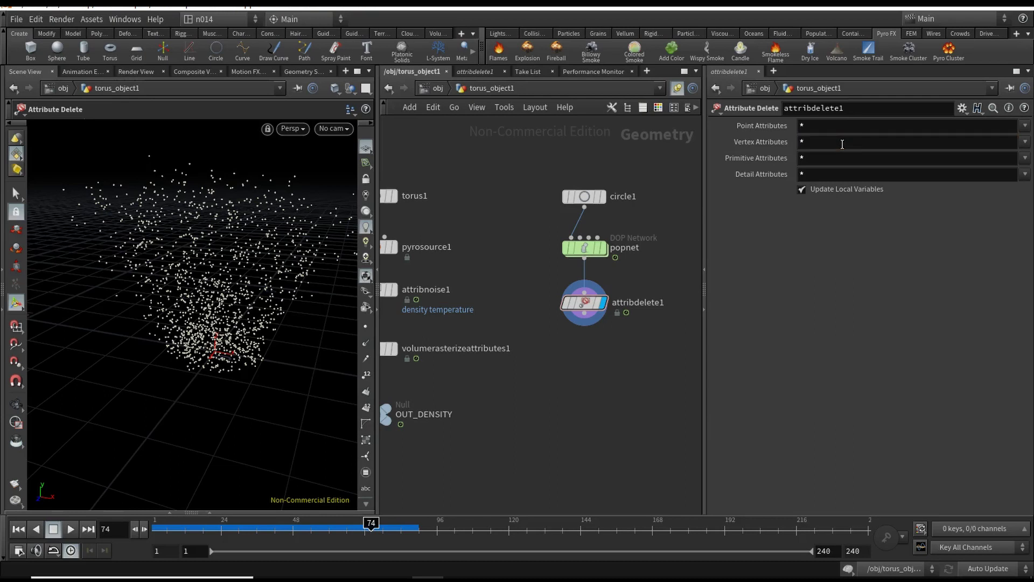
pyautogui.moveTo(599, 341); pyautogui.dragTo(587, 320, button='middle')
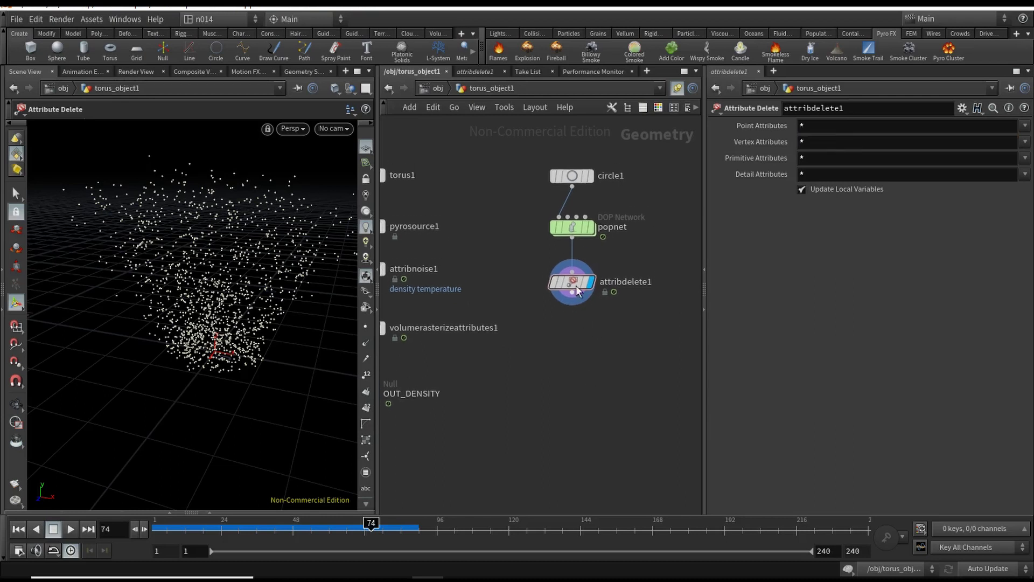
pyautogui.click(539, 282)
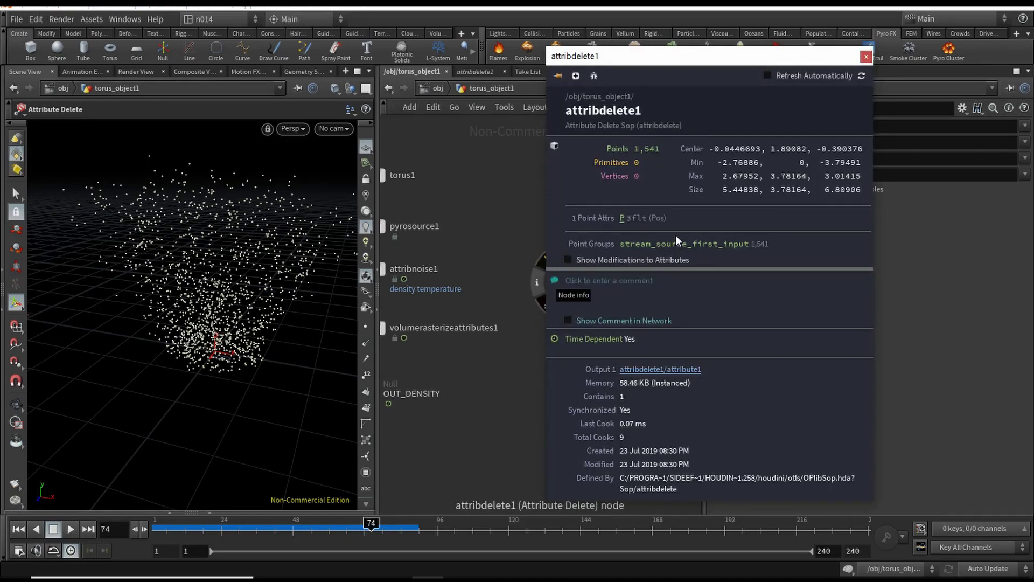
# Move attribdelete1 closer to popnet, then add a Trail node below it, wired in and displayed
pyautogui.moveTo(564, 329); pyautogui.dragTo(557, 329, button='middle')
pyautogui.moveTo(566, 284); pyautogui.dragTo(565, 275)
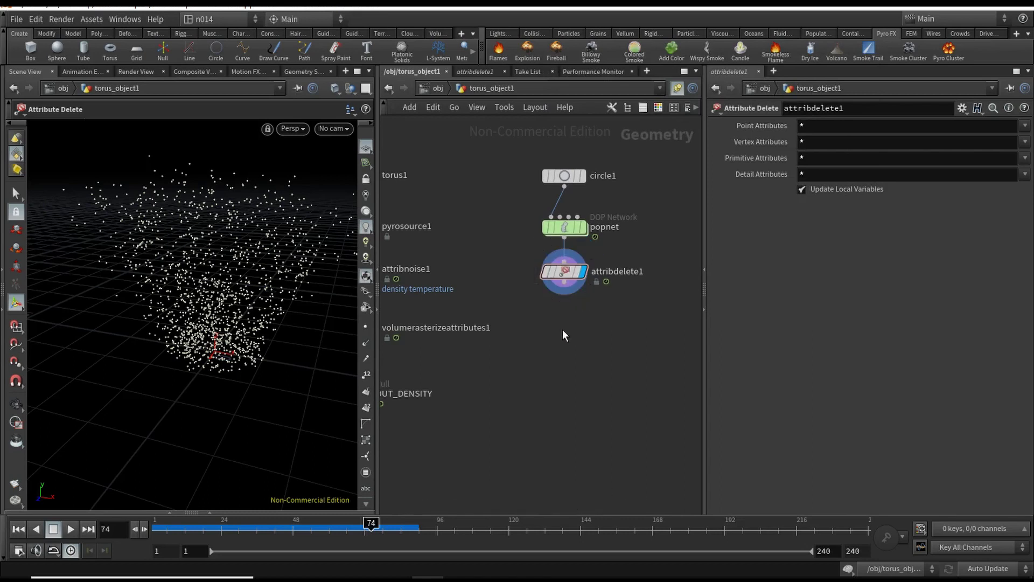
pyautogui.press('Tab')
pyautogui.write('trail')
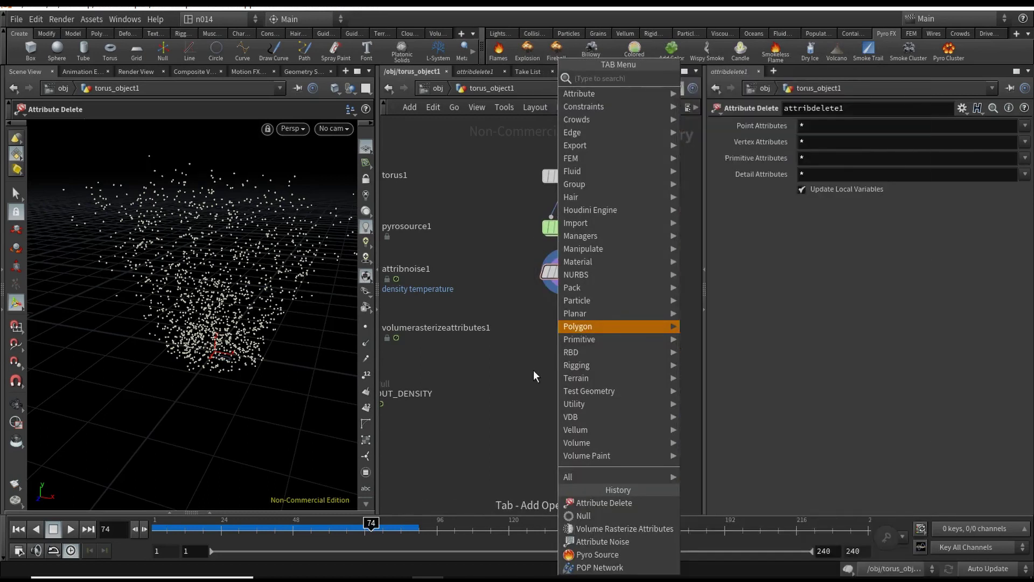
pyautogui.press('Return')
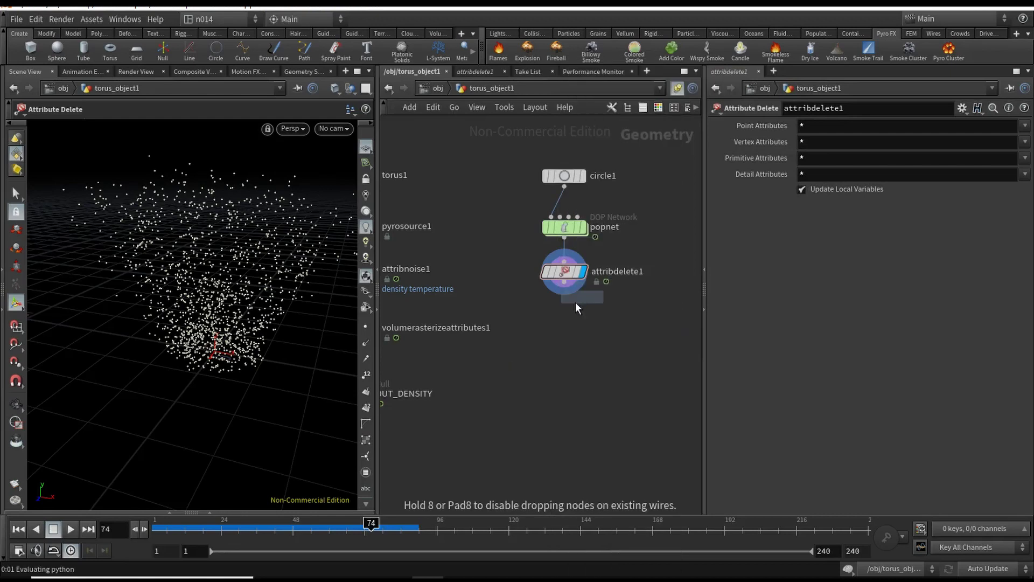
pyautogui.click(572, 311)
pyautogui.click(584, 322)
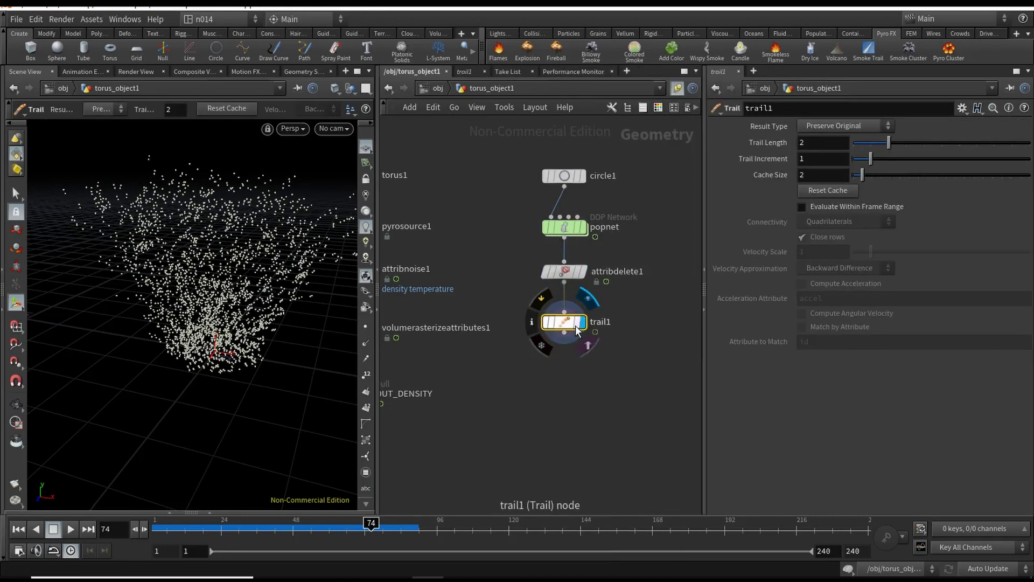
# Set trail1's Result Type to Compute Velocity and look through its point attributes in the Geometry Spreadsheet
pyautogui.click(856, 126)
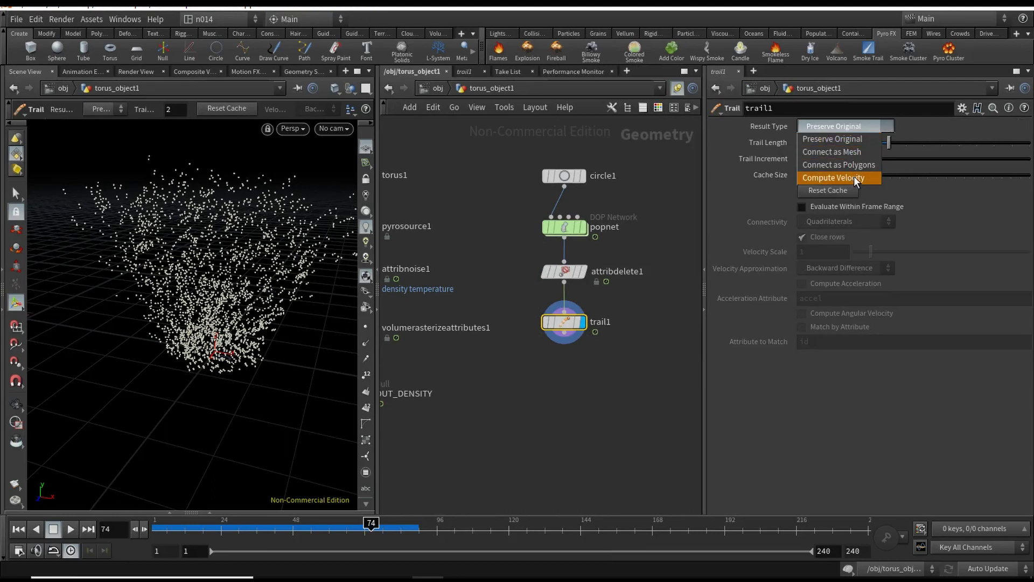
pyautogui.click(851, 177)
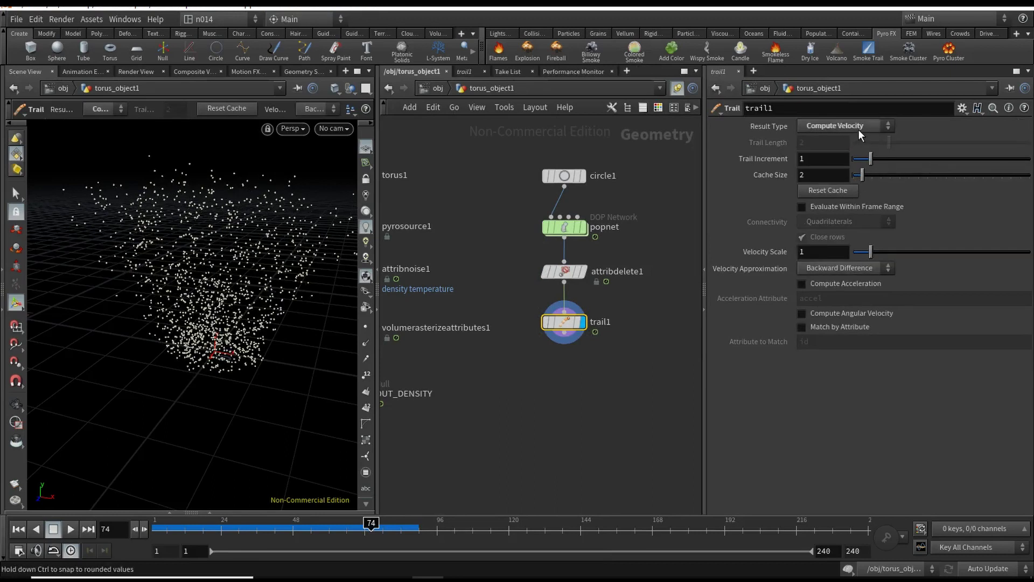
pyautogui.click(210, 512)
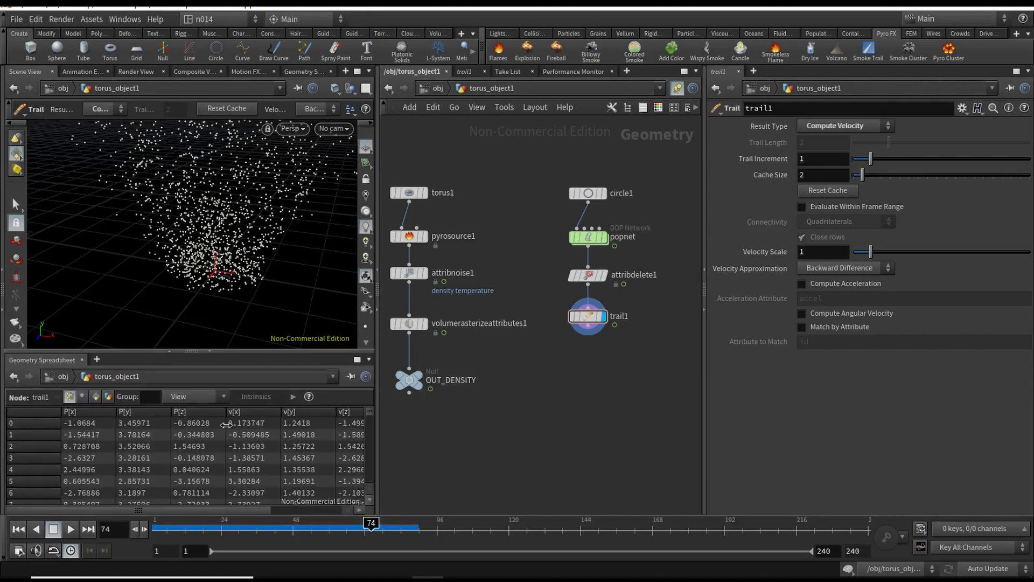
pyautogui.moveTo(264, 509); pyautogui.dragTo(231, 509)
# Examine pyrosource1's point attributes in the Geometry Spreadsheet for comparison with the particle branch
pyautogui.moveTo(570, 380); pyautogui.dragTo(603, 387, button='middle')
pyautogui.click(435, 243)
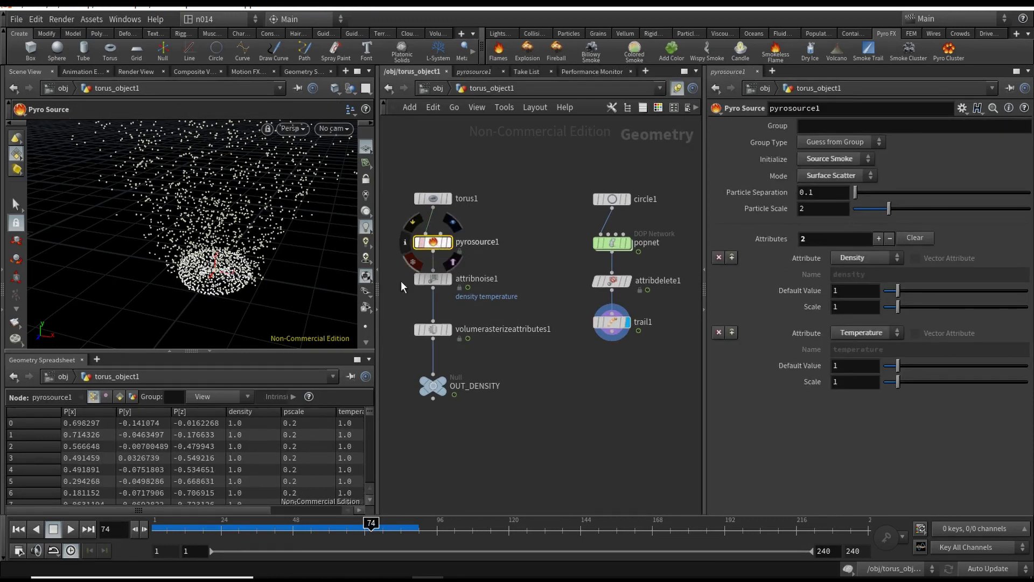
pyautogui.moveTo(213, 509)
pyautogui.mouseDown()
pyautogui.moveTo(275, 512)
pyautogui.moveTo(230, 506)
pyautogui.moveTo(205, 517)
pyautogui.mouseUp()
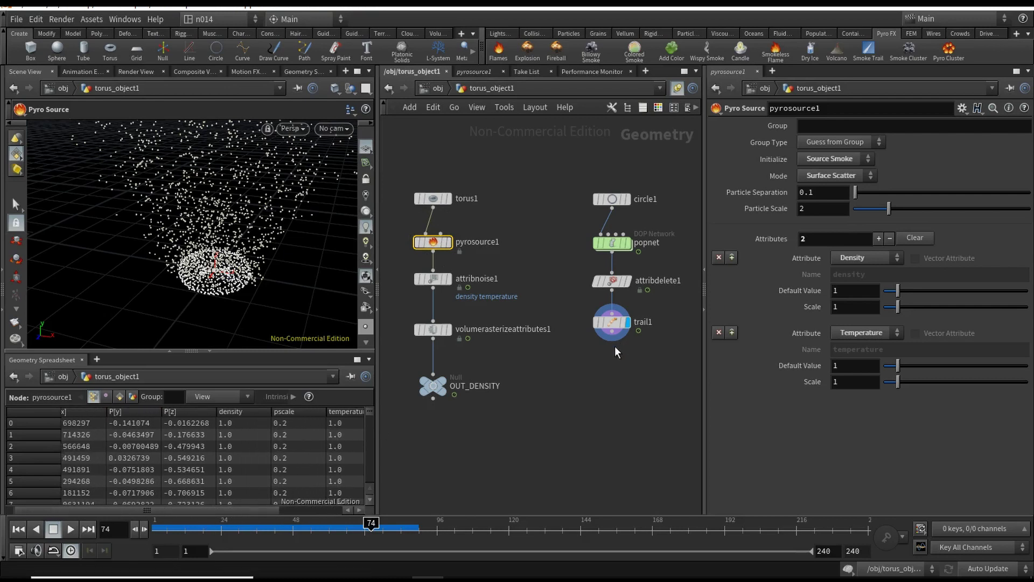
# Add an Attribute Wrangle below trail1, wire it in and display it
pyautogui.moveTo(615, 346); pyautogui.dragTo(587, 357, button='middle')
pyautogui.press('Tab')
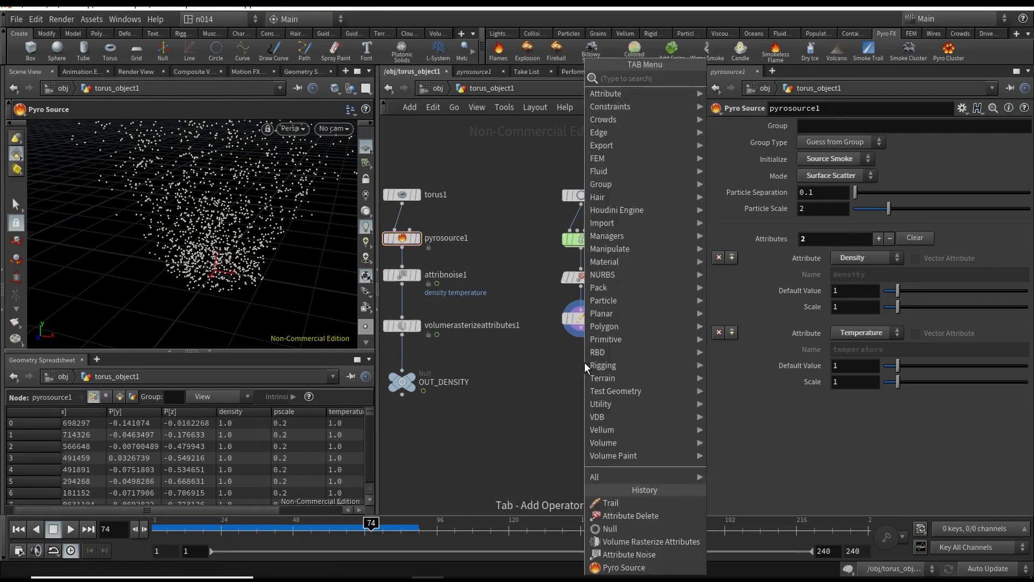
pyautogui.write('attrw')
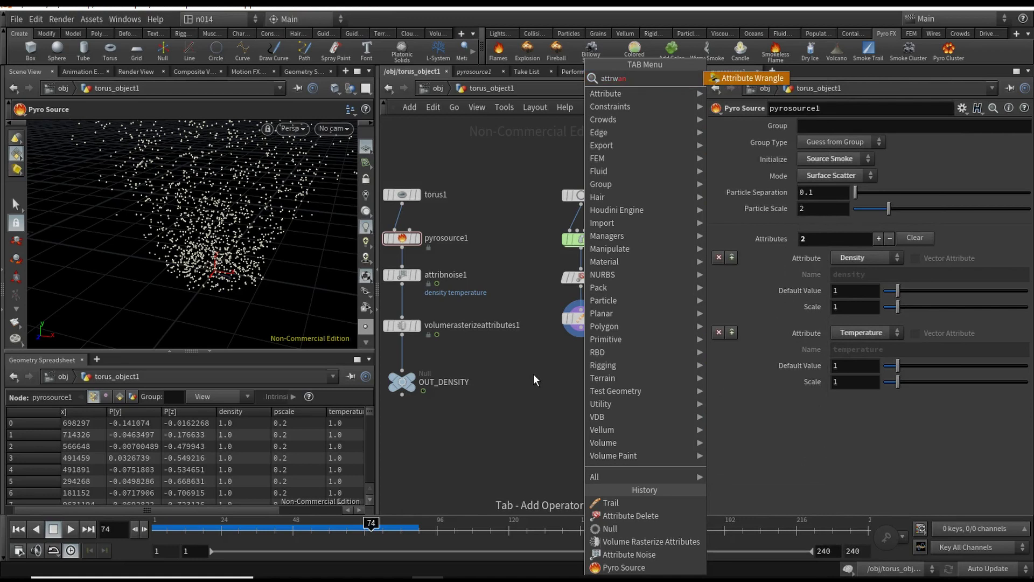
pyautogui.press('Return')
pyautogui.click(587, 367)
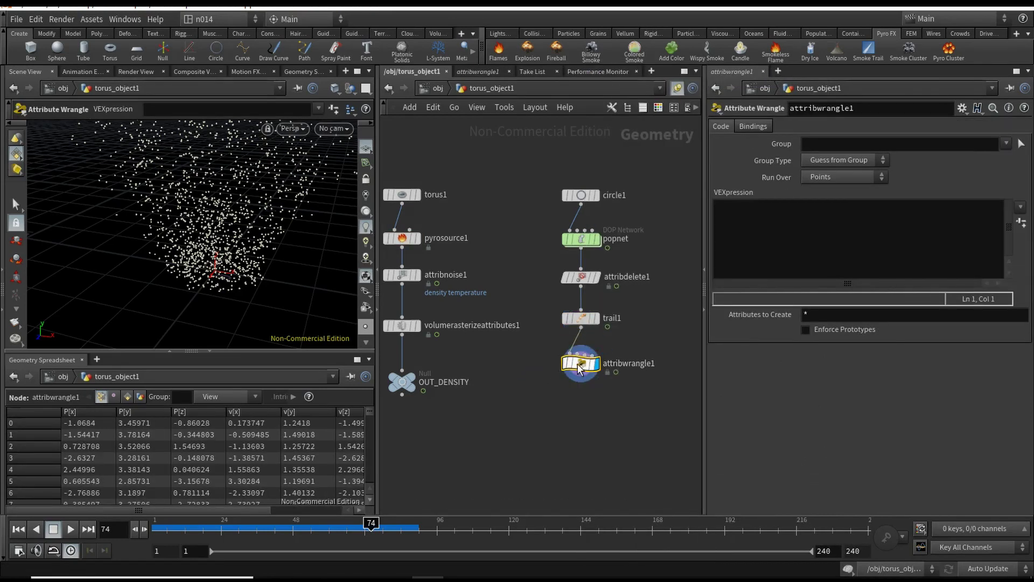
# Enter f@pscale = chf("my_pscale"); in attribwrangle1, create its channel parameter and set My Pscale to 0.2
pyautogui.click(740, 214)
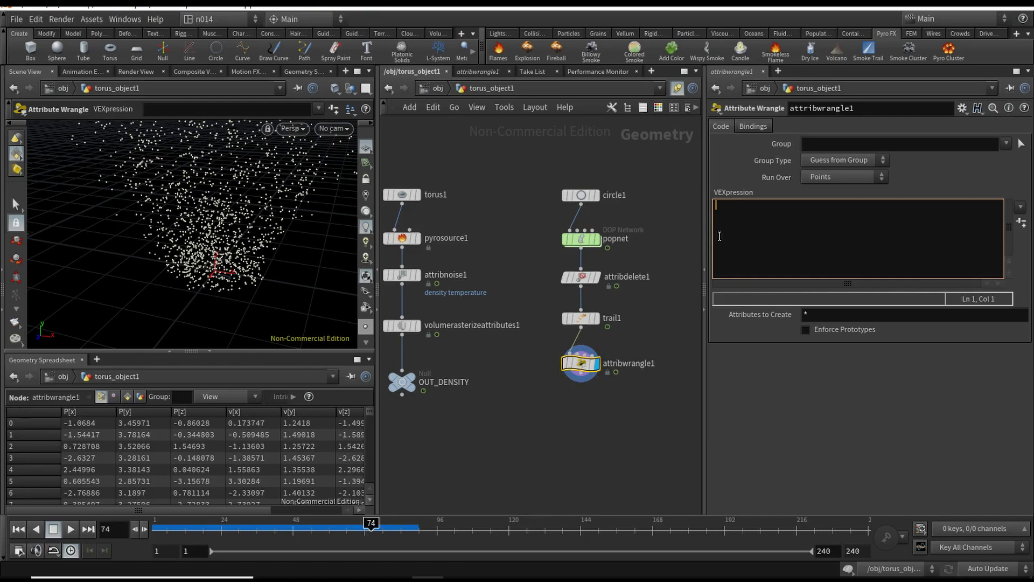
pyautogui.write('f@pscale = chf')
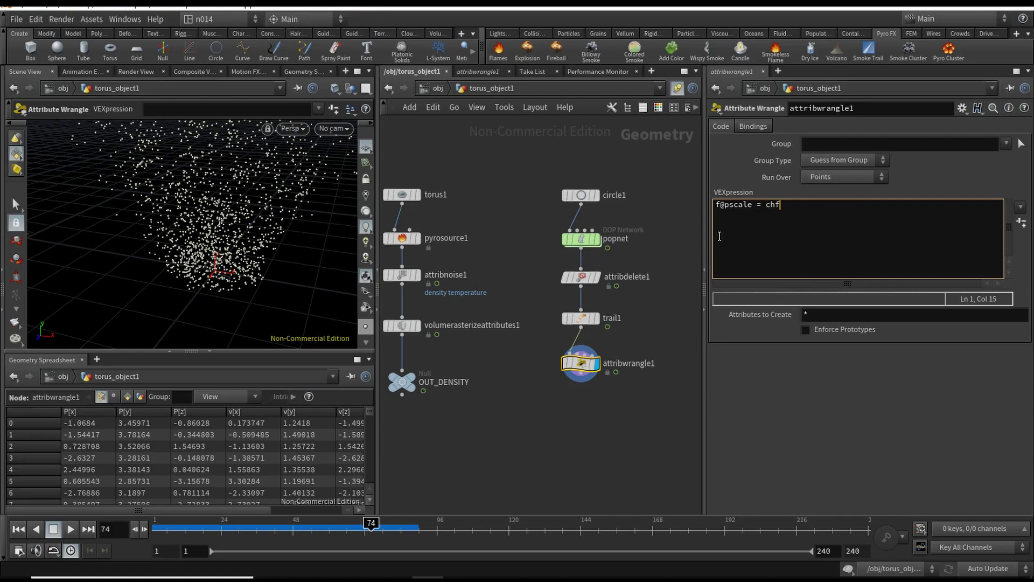
pyautogui.write('()')
pyautogui.write('"my_pscale");')
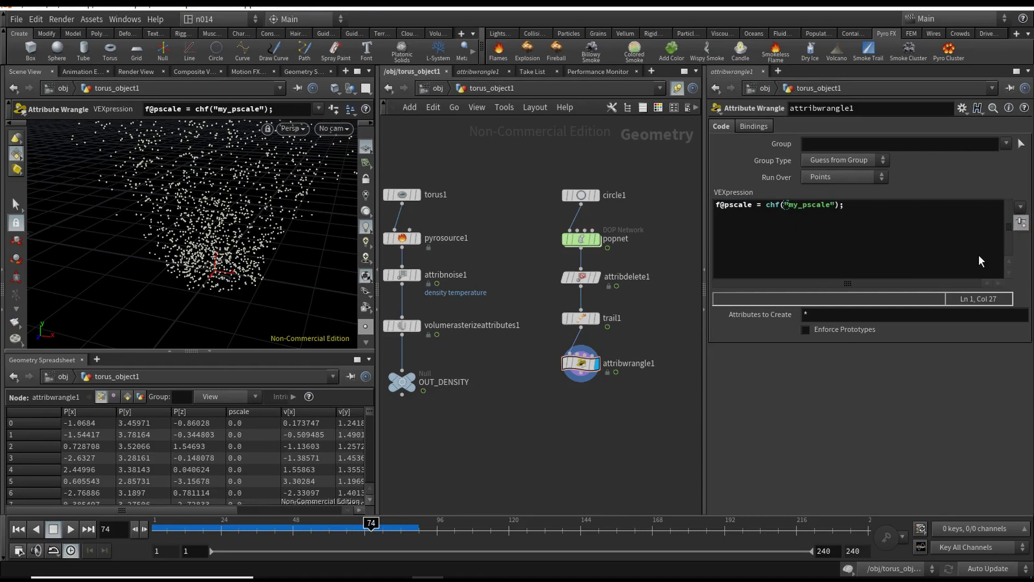
pyautogui.click(1021, 222)
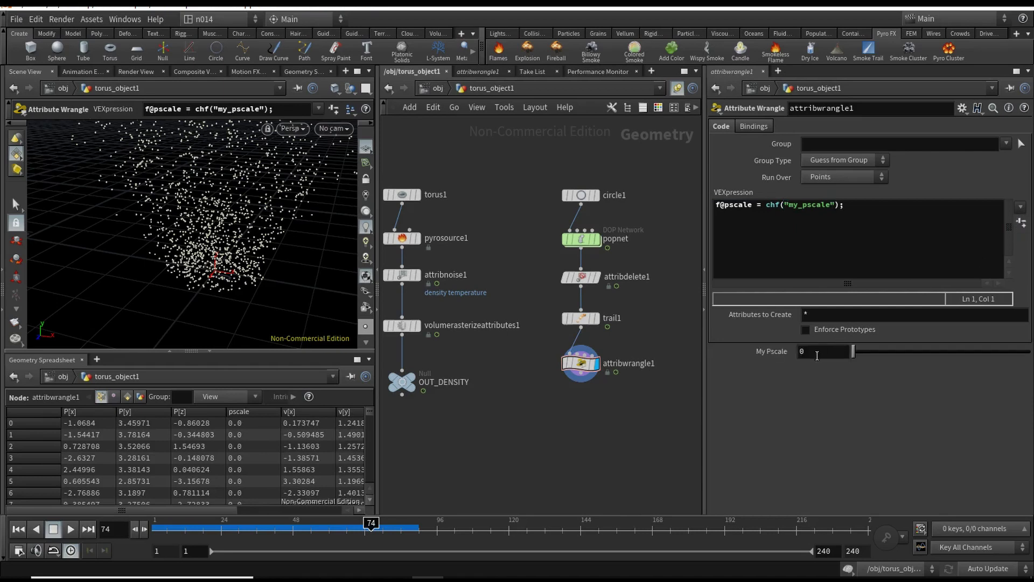
pyautogui.click(817, 357)
# Add a Volume Rasterize Attributes node below attribwrangle1, wire it to the wrangle's output and align it underneath
pyautogui.scroll(-1, 645, 354)
pyautogui.press('Tab')
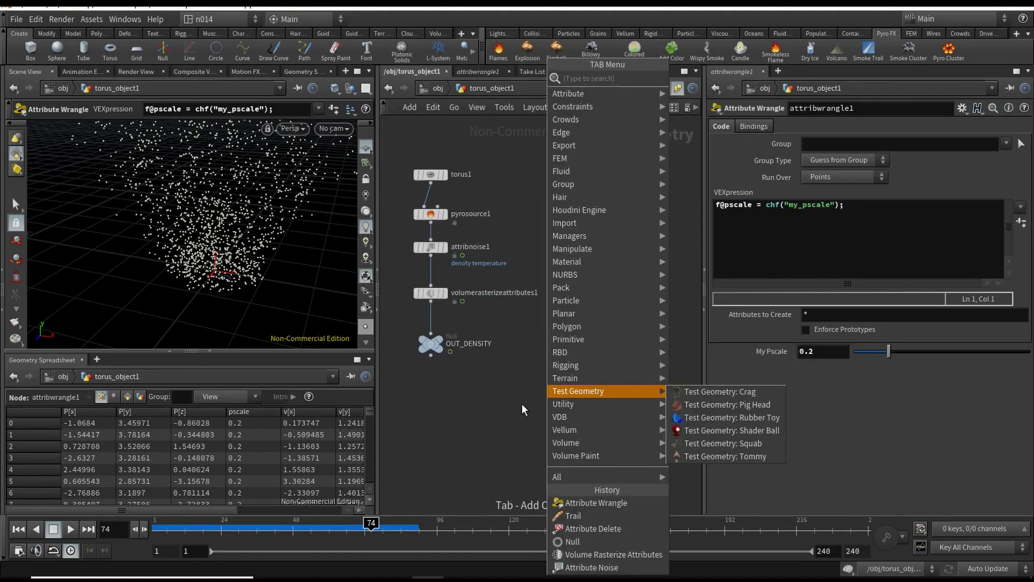
pyautogui.write('raster')
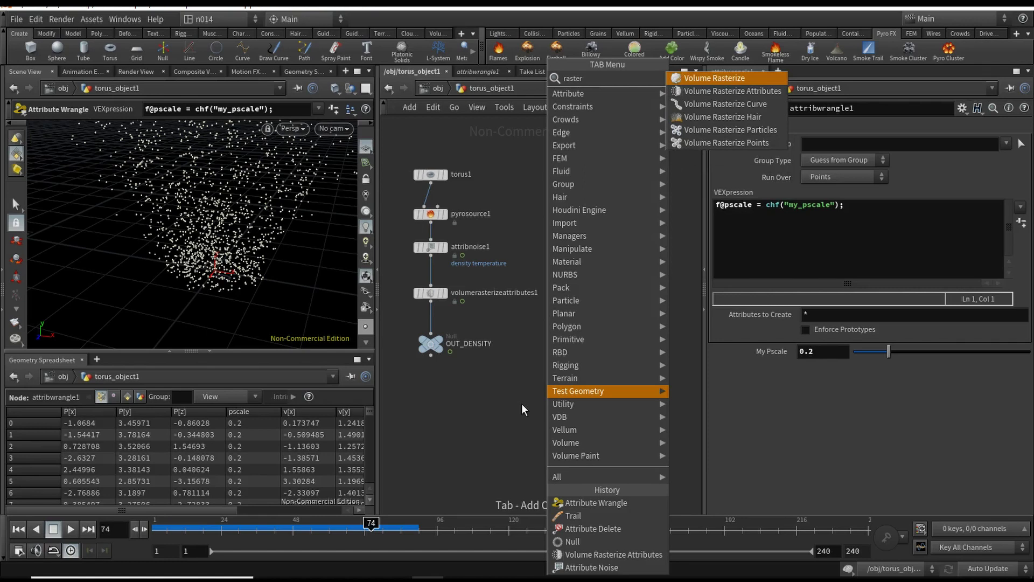
pyautogui.press('Down')
pyautogui.press('Return')
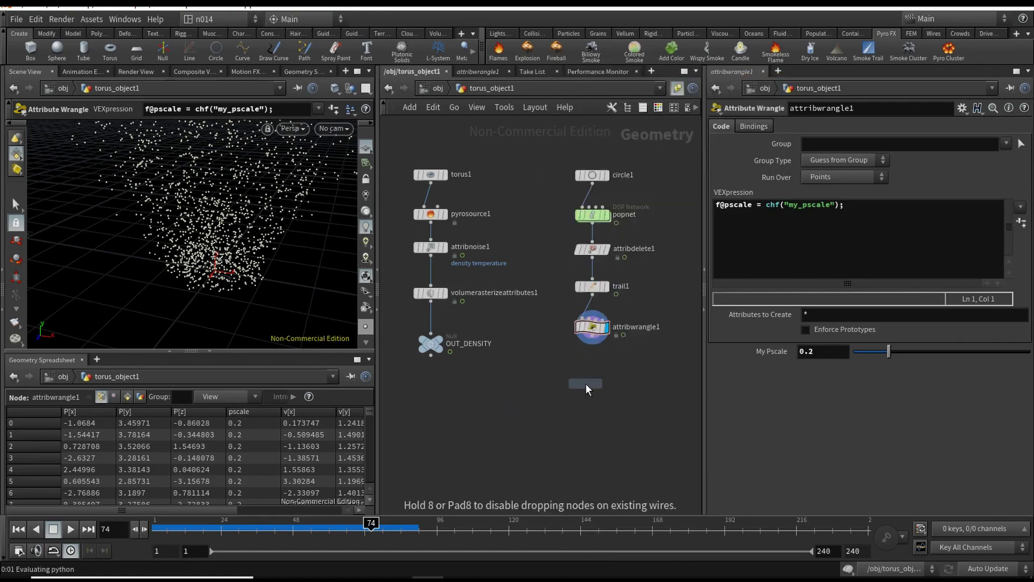
pyautogui.click(587, 384)
pyautogui.click(594, 336)
pyautogui.moveTo(586, 384); pyautogui.dragTo(592, 373)
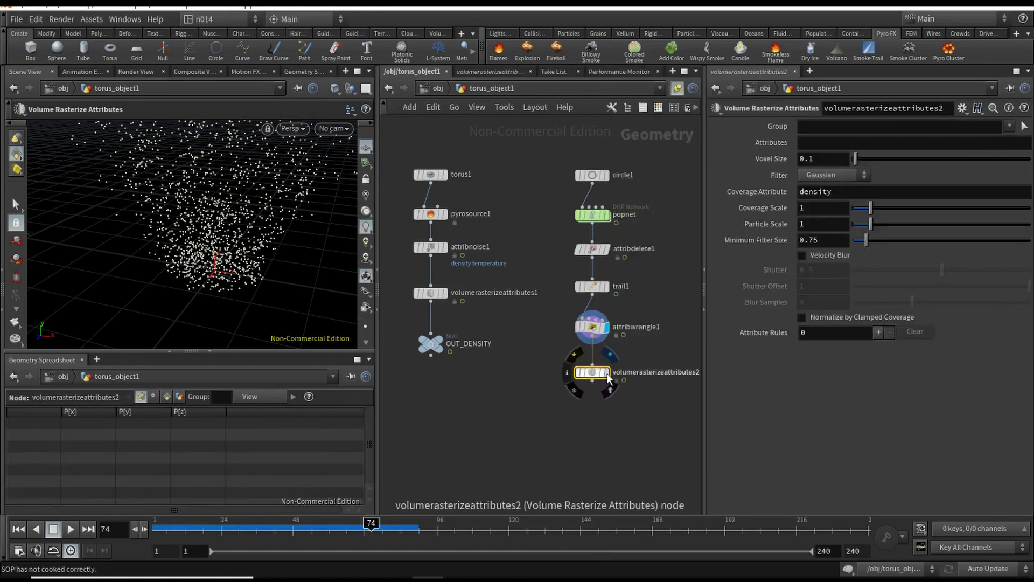
# Display volumerasterizeattributes2 and set its Attributes to v
pyautogui.click(814, 142)
pyautogui.write('v')
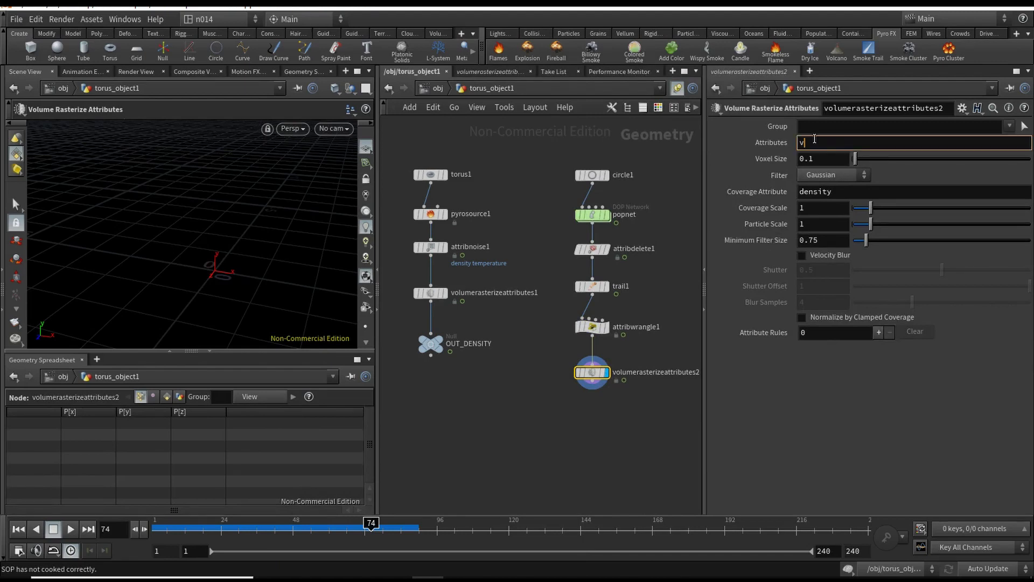
pyautogui.press('Return')
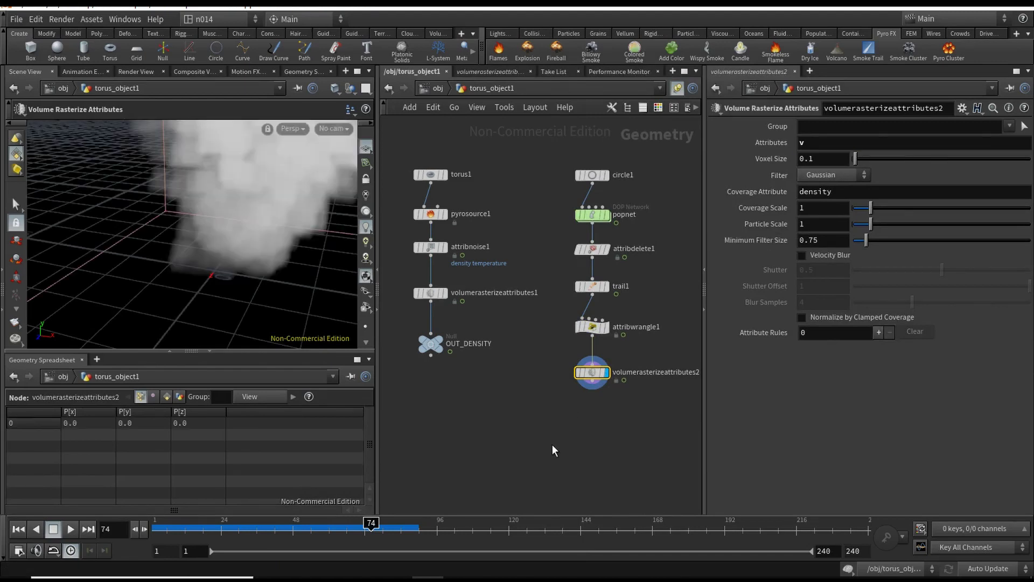
pyautogui.hotkey('space', 'h')
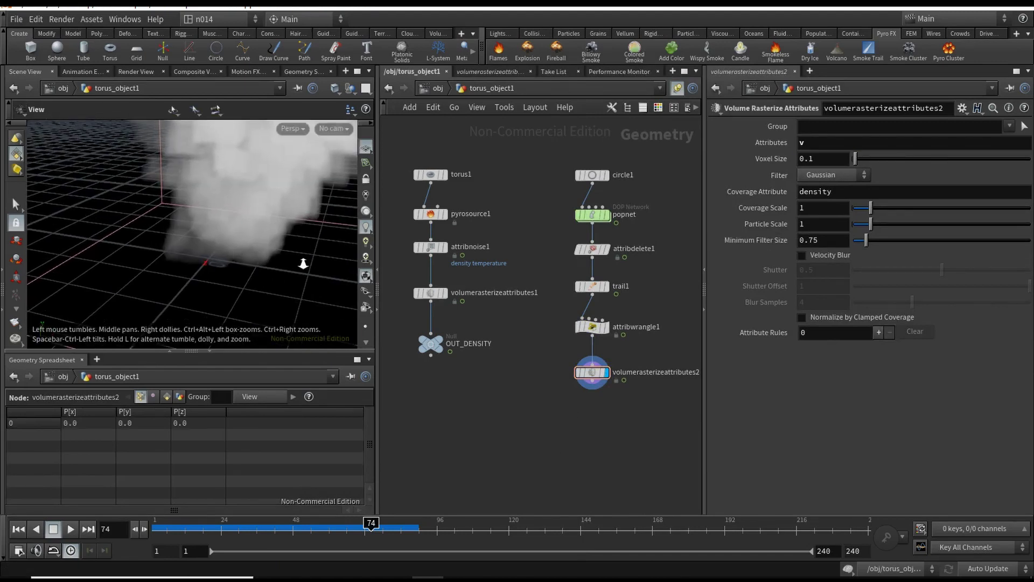
# Add a Null node below volumerasterizeattributes2, wire it to that node's output and display it
pyautogui.moveTo(555, 394); pyautogui.dragTo(543, 407, button='middle')
pyautogui.press('Tab')
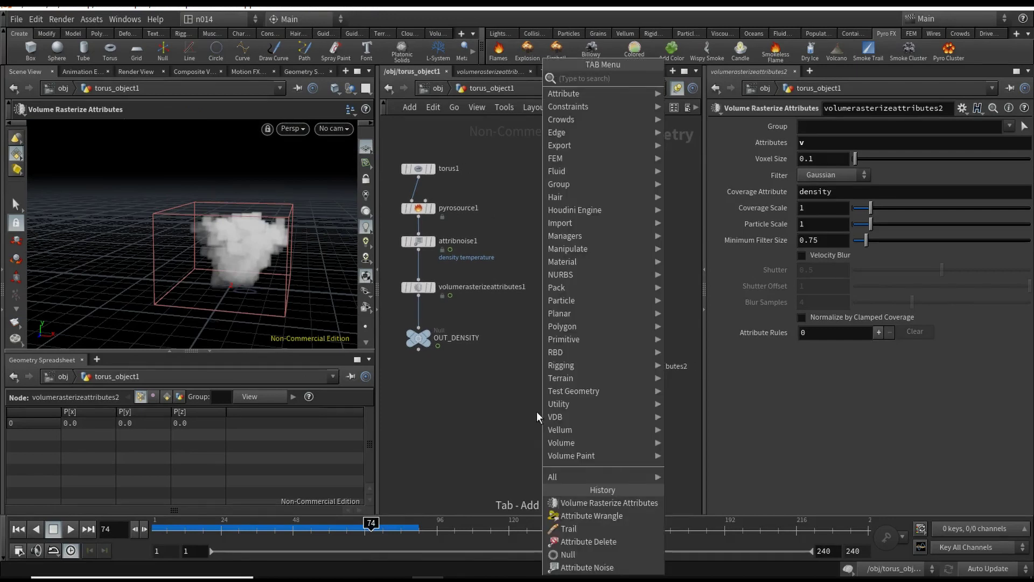
pyautogui.write('null')
pyautogui.press('Return')
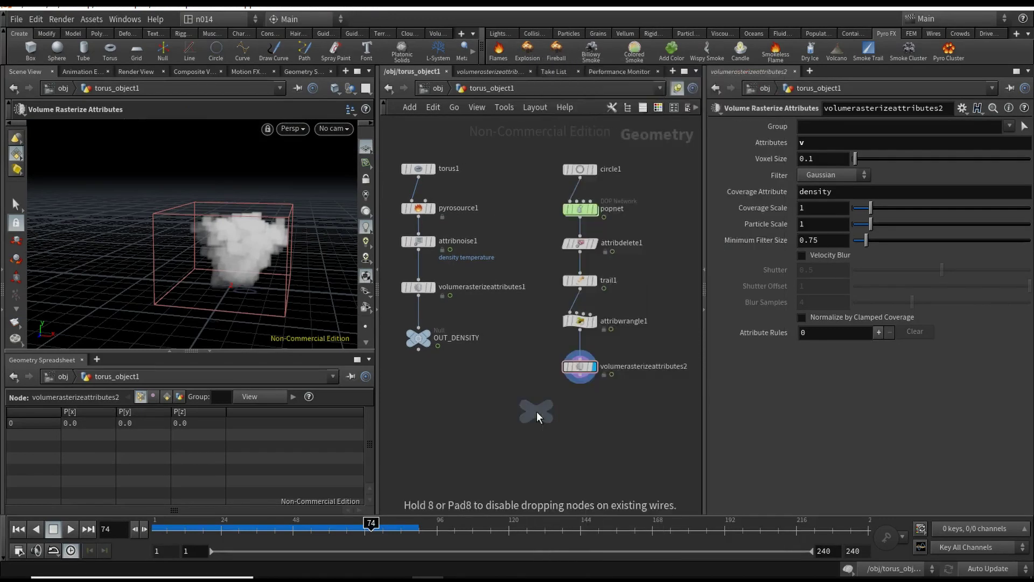
pyautogui.click(580, 424)
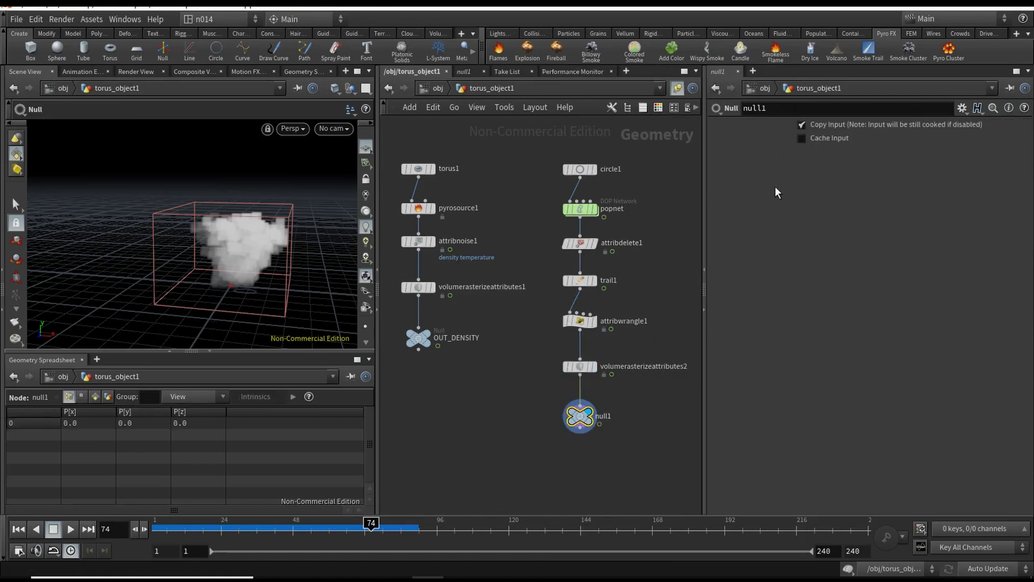
# Rename the new null as OUT_VEL
pyautogui.moveTo(767, 109); pyautogui.dragTo(745, 109)
pyautogui.write('OUT')
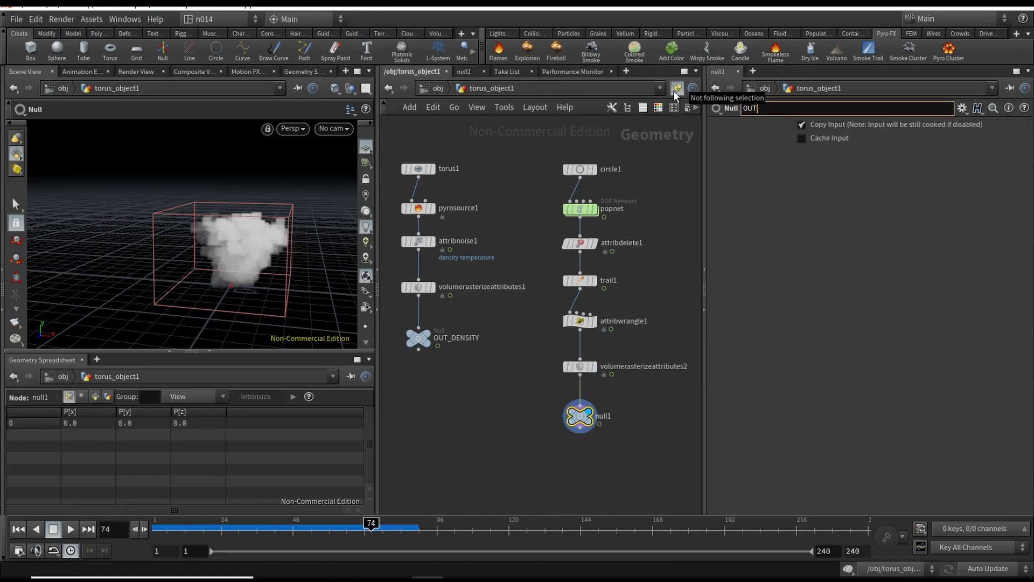
pyautogui.write('_VEL')
pyautogui.press('Return')
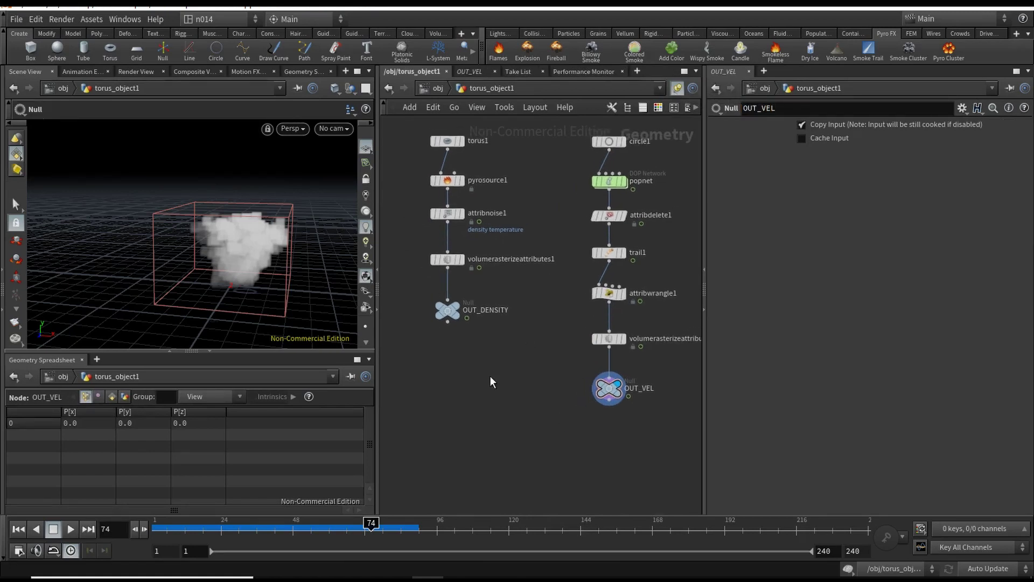
# Add a DOP Network node in torus_object1, between and below the density and velocity branches
pyautogui.press('Tab')
pyautogui.write('DO')
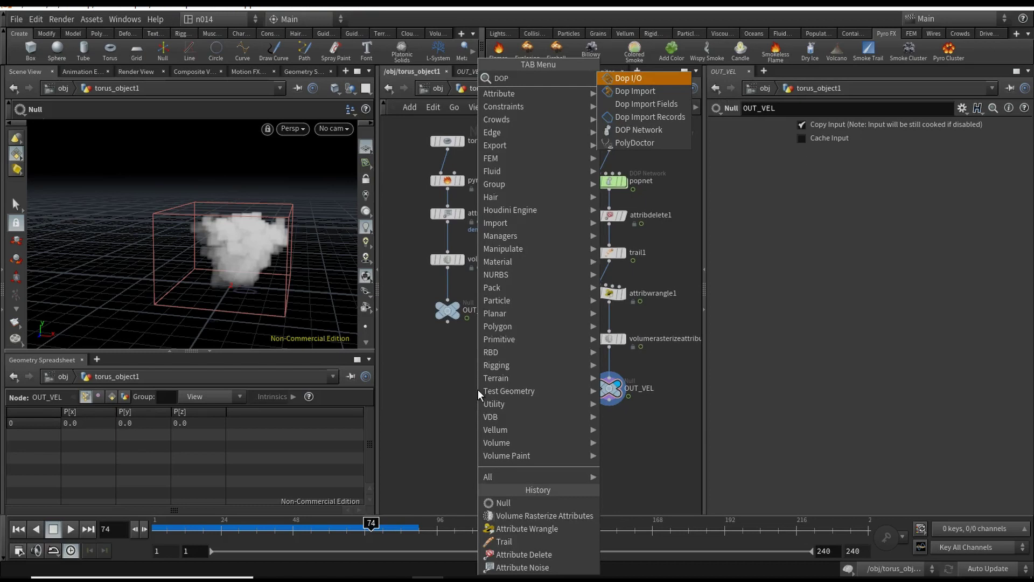
pyautogui.write('P')
pyautogui.press('Down')
pyautogui.press('Down')
pyautogui.press('Down')
pyautogui.press('Down')
pyautogui.press('Return')
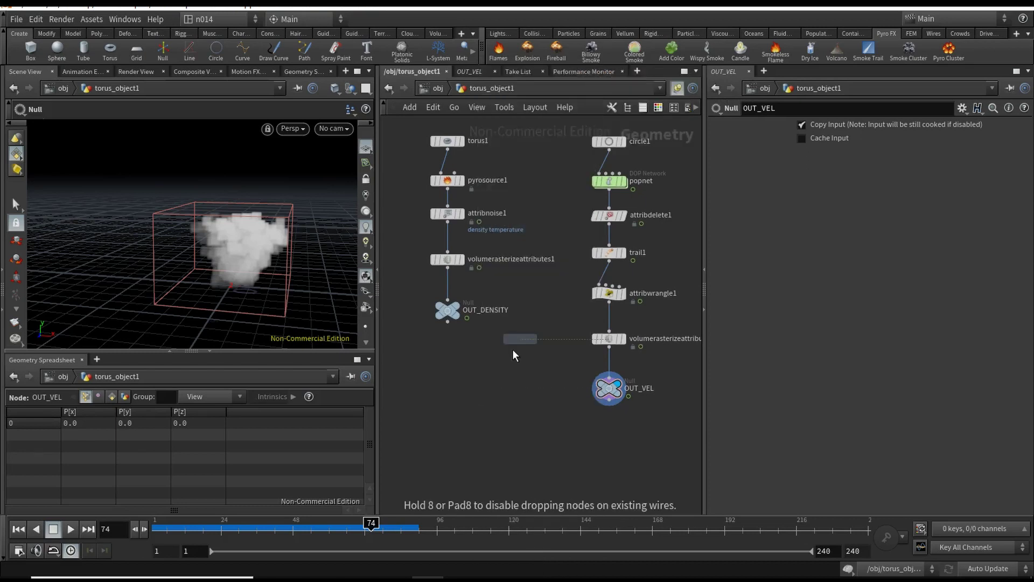
pyautogui.click(502, 384)
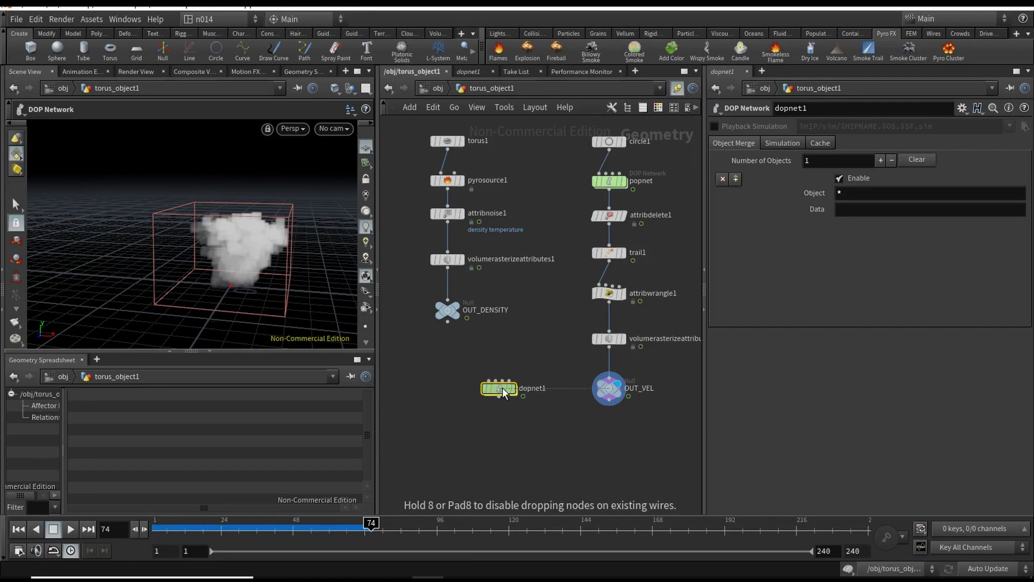
# Enter dopnet1 and add a Pyro Solver above the output node, wired into it
pyautogui.doubleClick(502, 388)
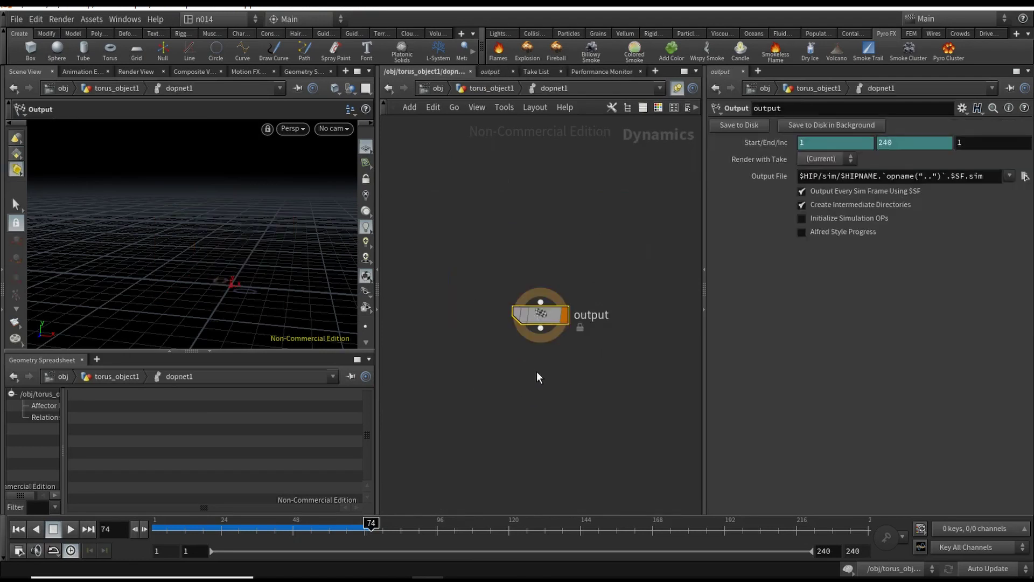
pyautogui.moveTo(538, 377); pyautogui.dragTo(496, 455, button='middle')
pyautogui.moveTo(536, 282); pyautogui.dragTo(522, 320, button='middle')
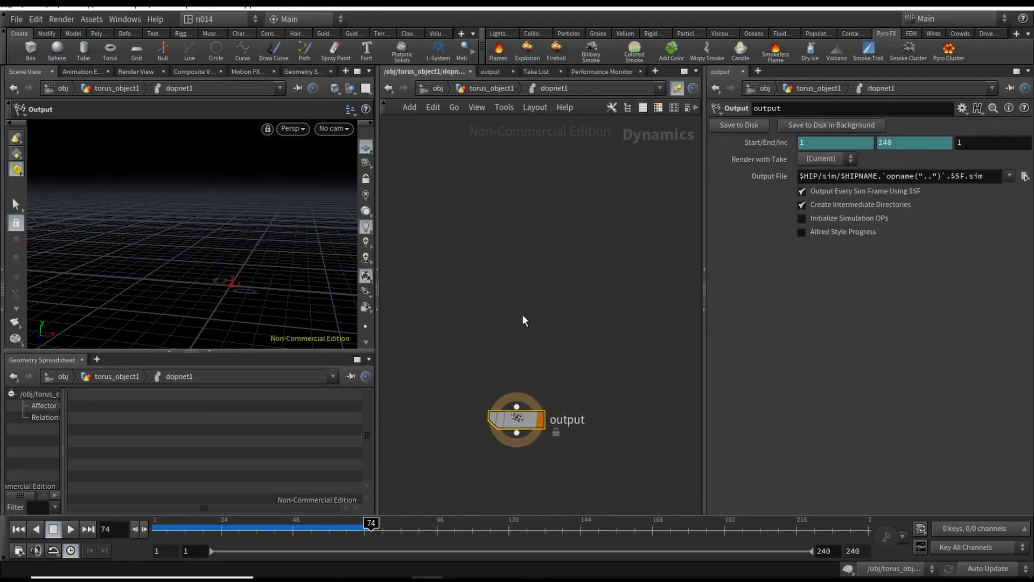
pyautogui.press('Tab')
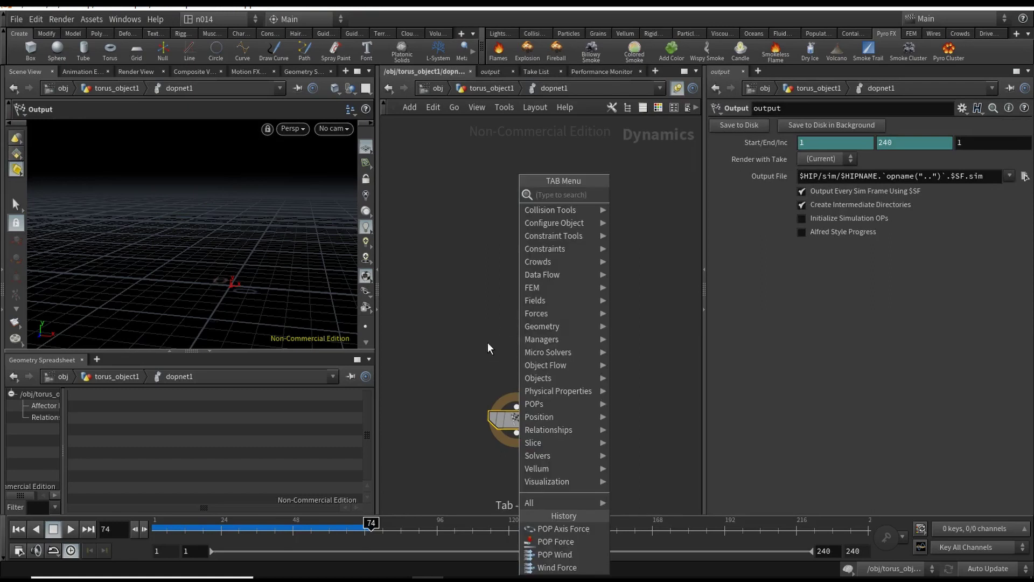
pyautogui.write('gravity')
pyautogui.press('Return')
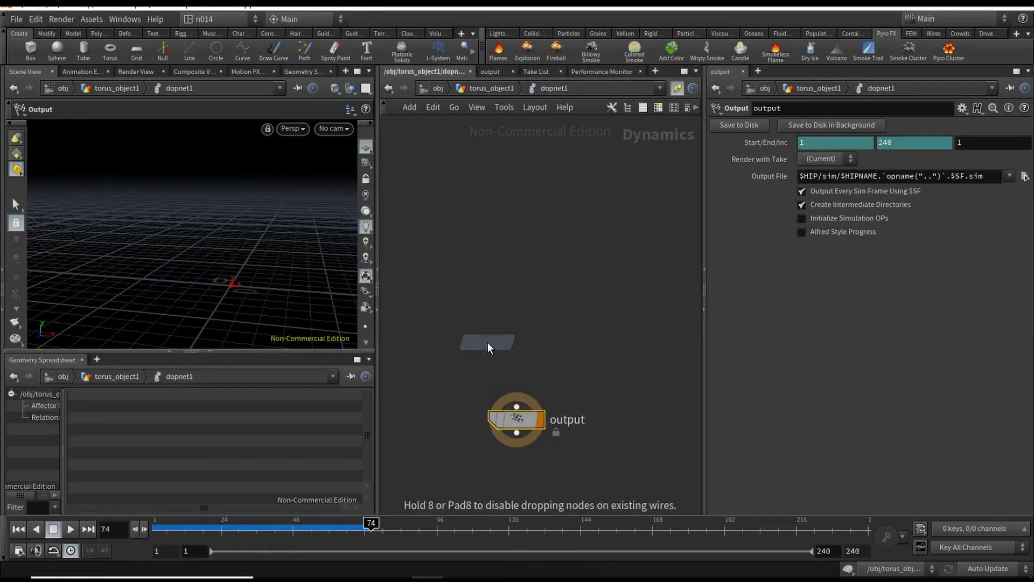
pyautogui.click(516, 339)
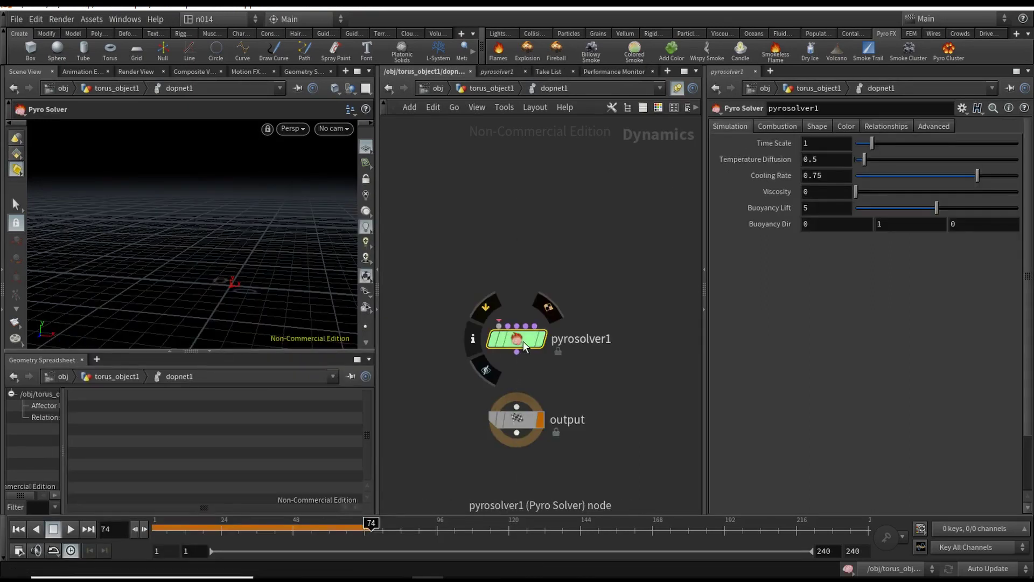
# Add a Smoke Object above pyrosolver1 and wire it into the solver's first input
pyautogui.press('Tab')
pyautogui.write('s')
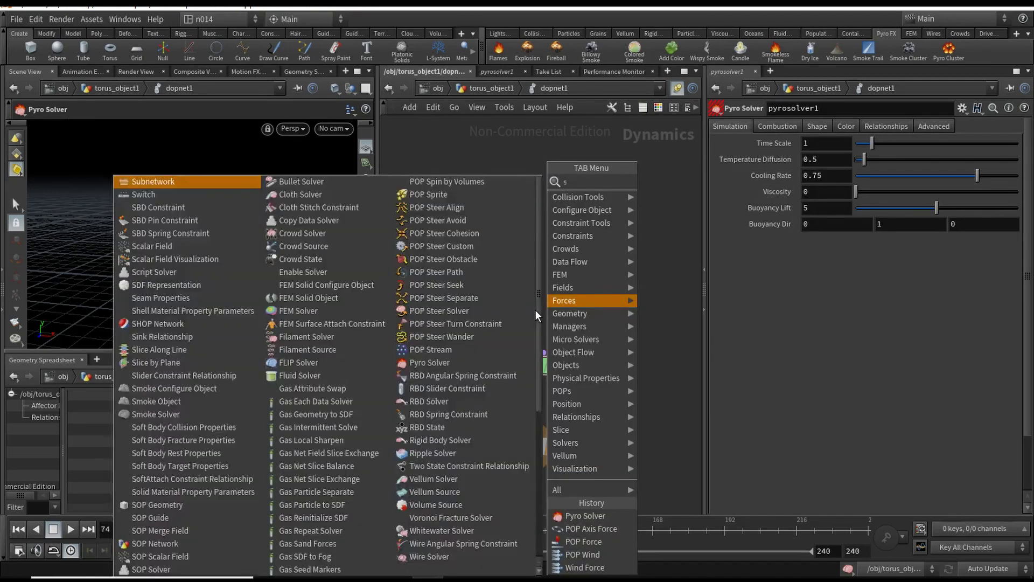
pyautogui.write('moke')
pyautogui.press('Down')
pyautogui.press('Return')
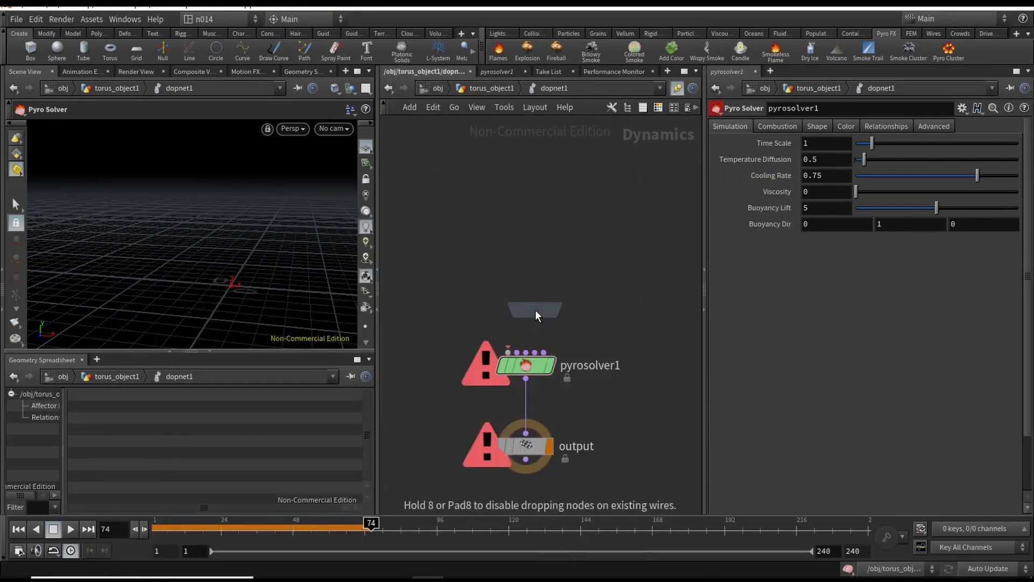
pyautogui.click(471, 269)
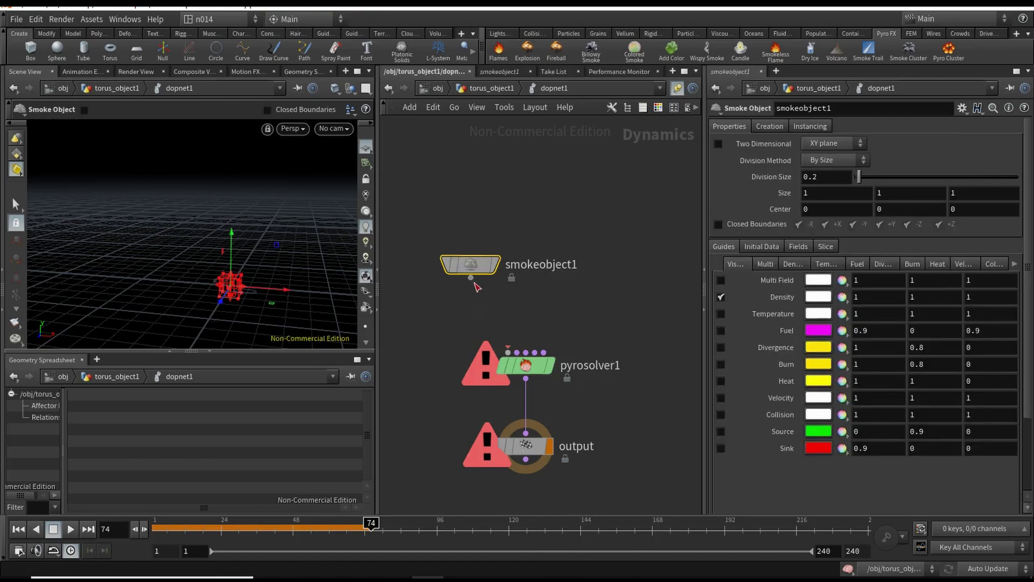
pyautogui.click(470, 277)
pyautogui.click(509, 352)
pyautogui.moveTo(514, 312); pyautogui.dragTo(500, 302, button='middle')
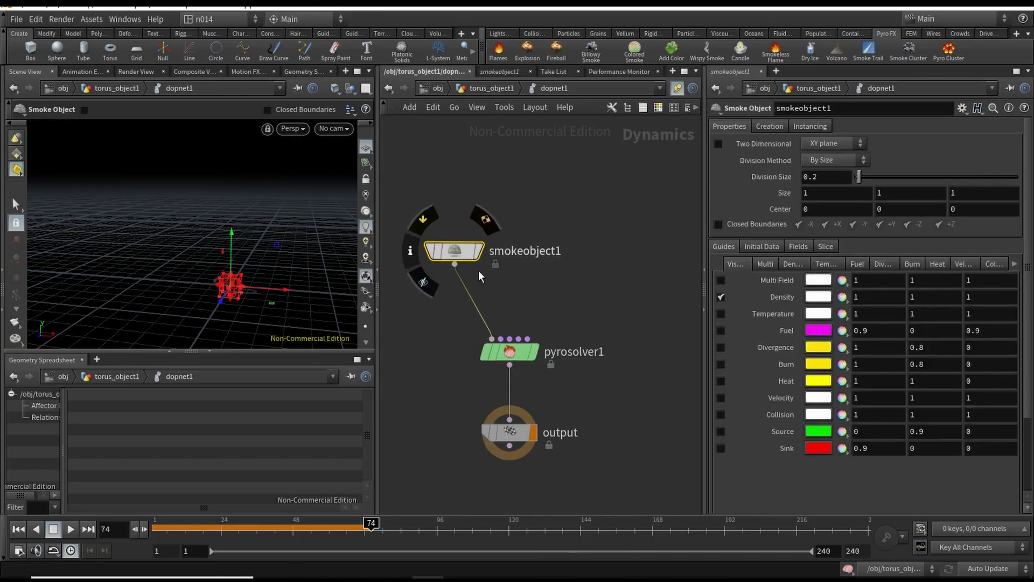
# Set smokeobject1's Division Size to 0.1 and shift pyrosolver1 slightly in the network
pyautogui.moveTo(815, 177); pyautogui.dragTo(828, 174)
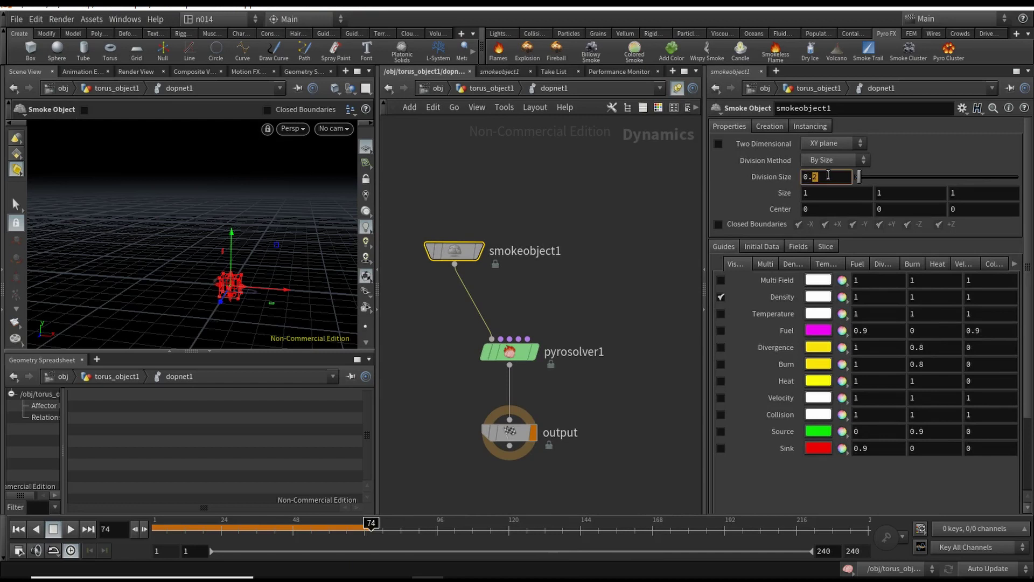
pyautogui.write('1')
pyautogui.press('Return')
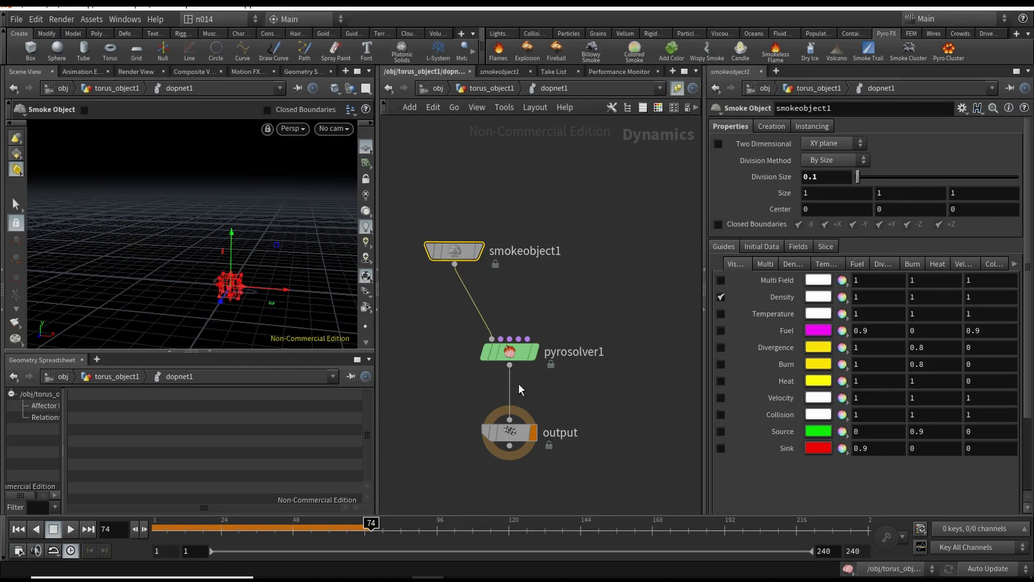
pyautogui.click(508, 351)
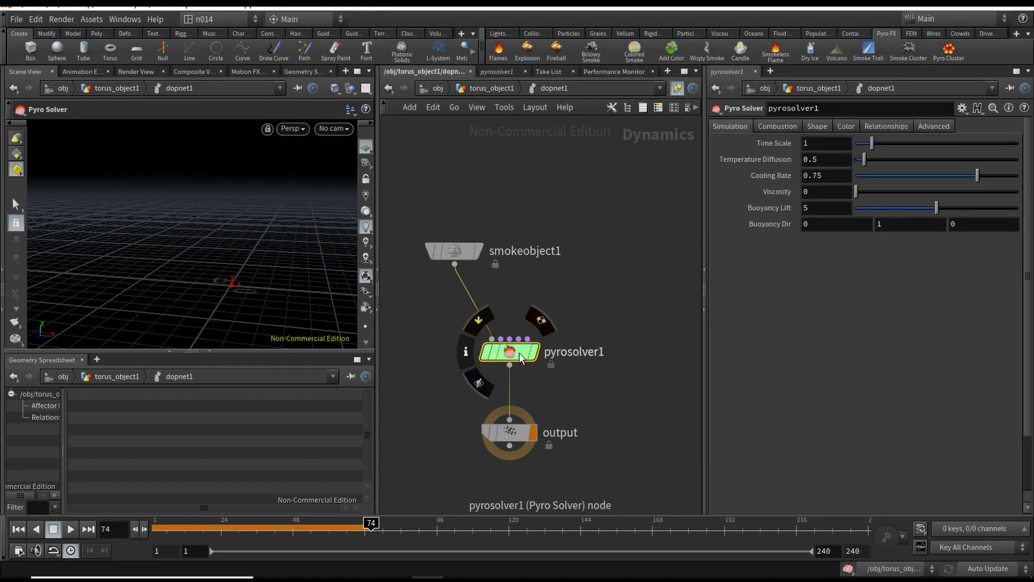
pyautogui.moveTo(516, 357); pyautogui.dragTo(523, 366)
pyautogui.click(454, 252)
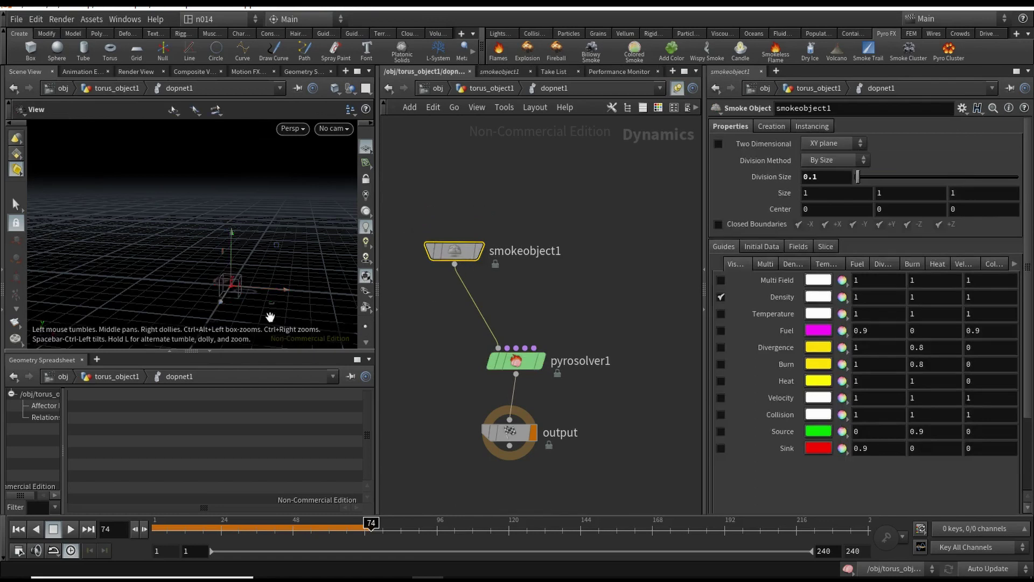
pyautogui.moveTo(234, 286); pyautogui.dragTo(246, 289)
pyautogui.hotkey('ctrl', 'z')
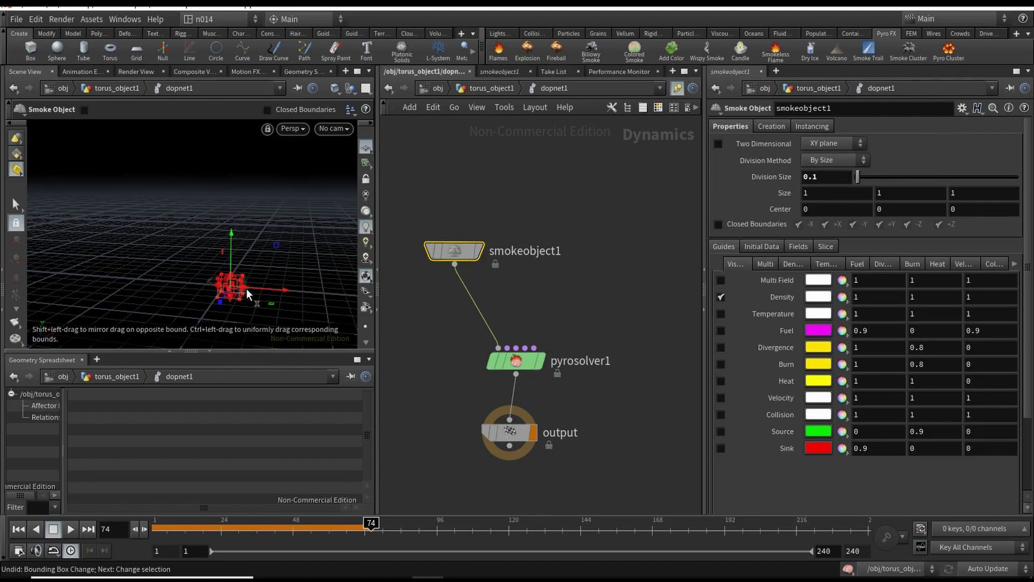
pyautogui.hotkey('ctrl', 'z')
# Enlarge smokeobject1's bounding box to about 13.97 × 13.17 × 19.89 and raise its center Y to about 6.08
pyautogui.click(454, 251)
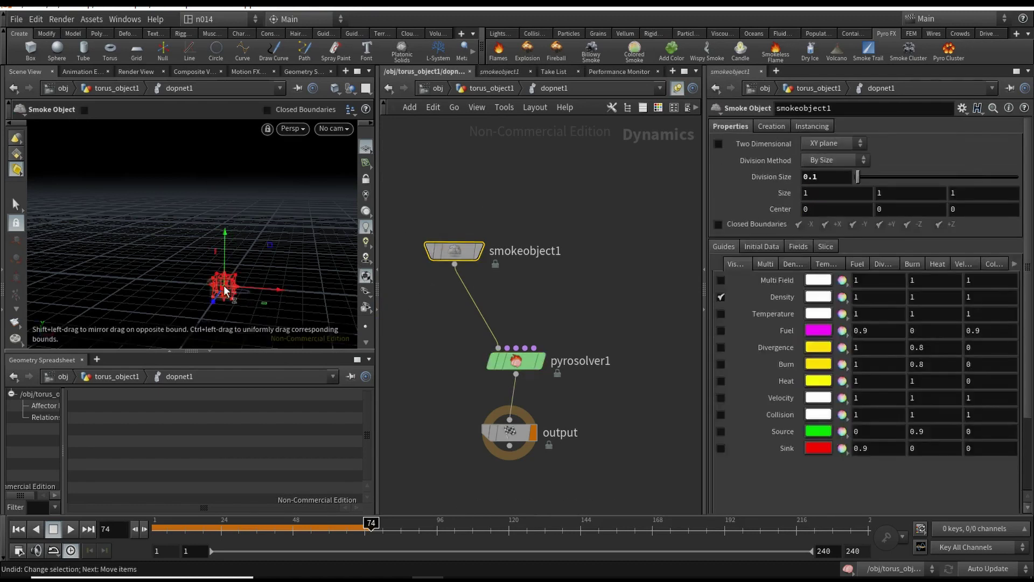
pyautogui.moveTo(235, 284); pyautogui.dragTo(300, 292)
pyautogui.press('Tab')
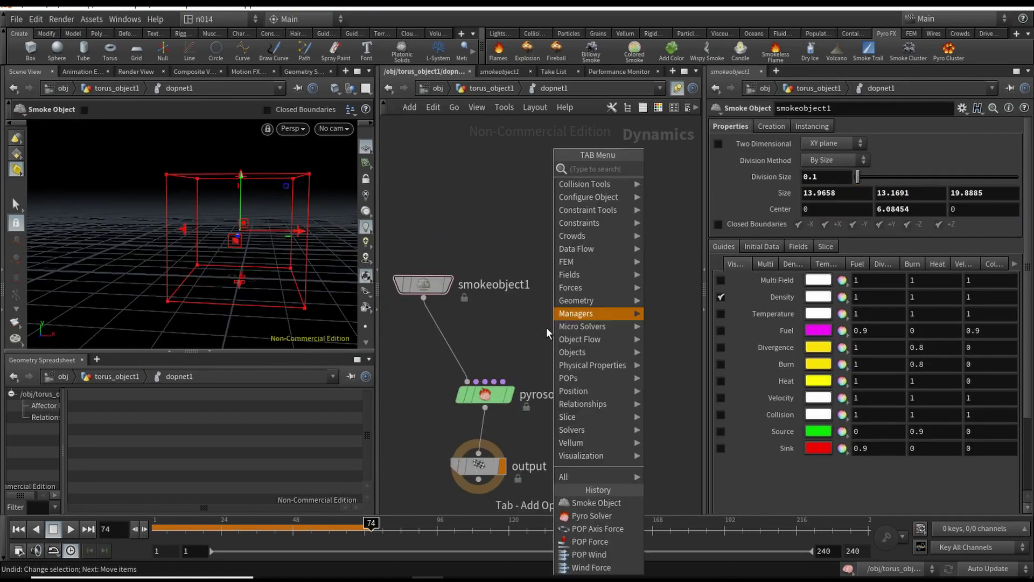
pyautogui.press('Escape')
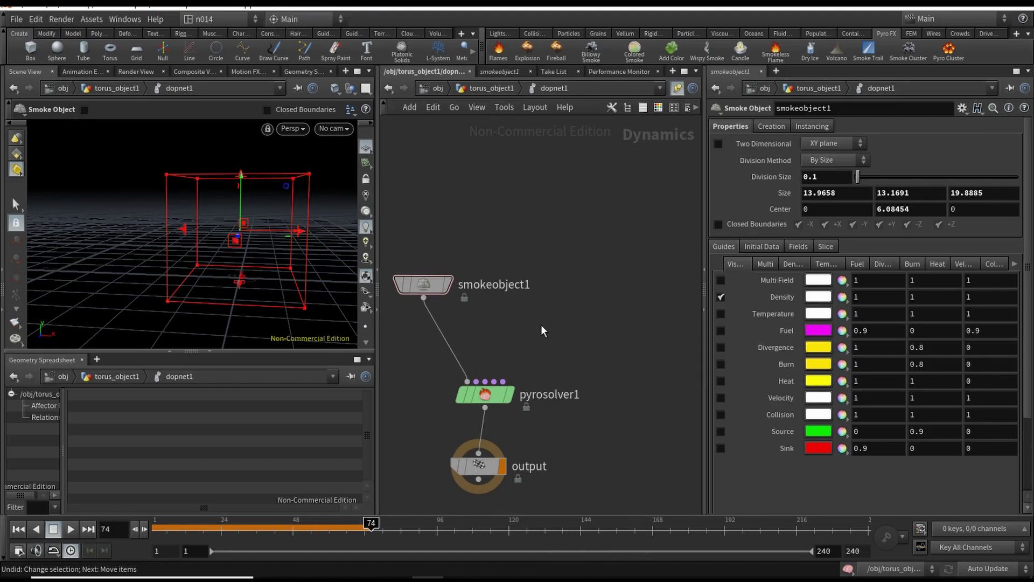
# Add a Volume Source node to the DOP network beside smokeobject1
pyautogui.press('Tab')
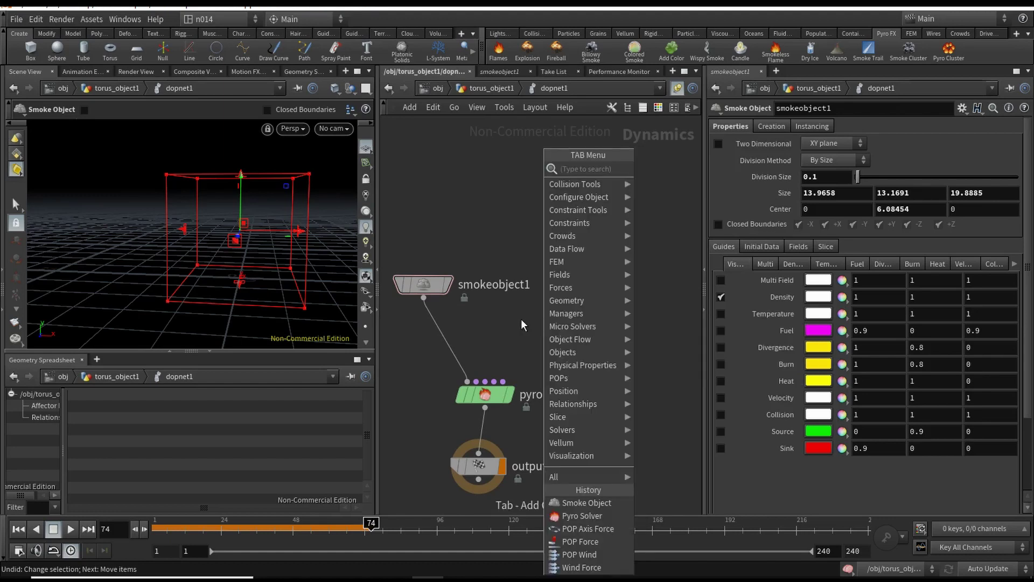
pyautogui.write('vol')
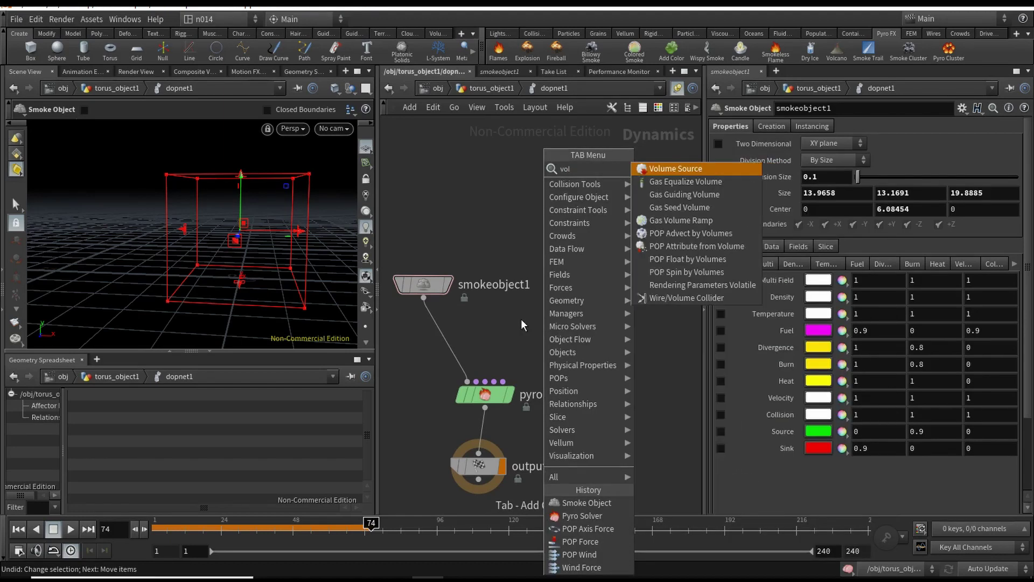
pyautogui.press('Return')
# Set volumesource1's SOP Path to /obj/torus_object1/OUT_DENSITY
pyautogui.click(1024, 176)
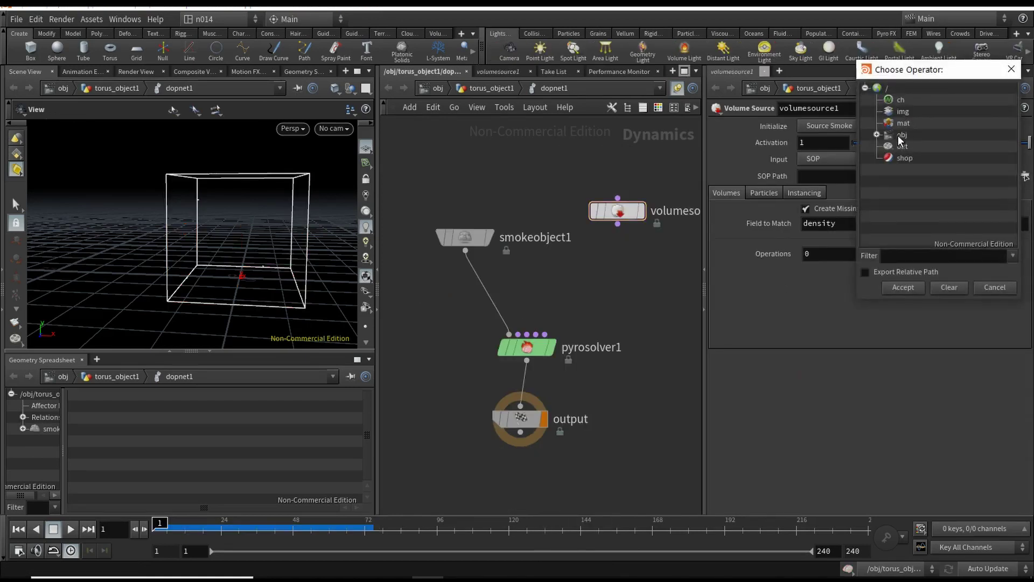
pyautogui.click(877, 135)
pyautogui.click(918, 145)
pyautogui.click(889, 146)
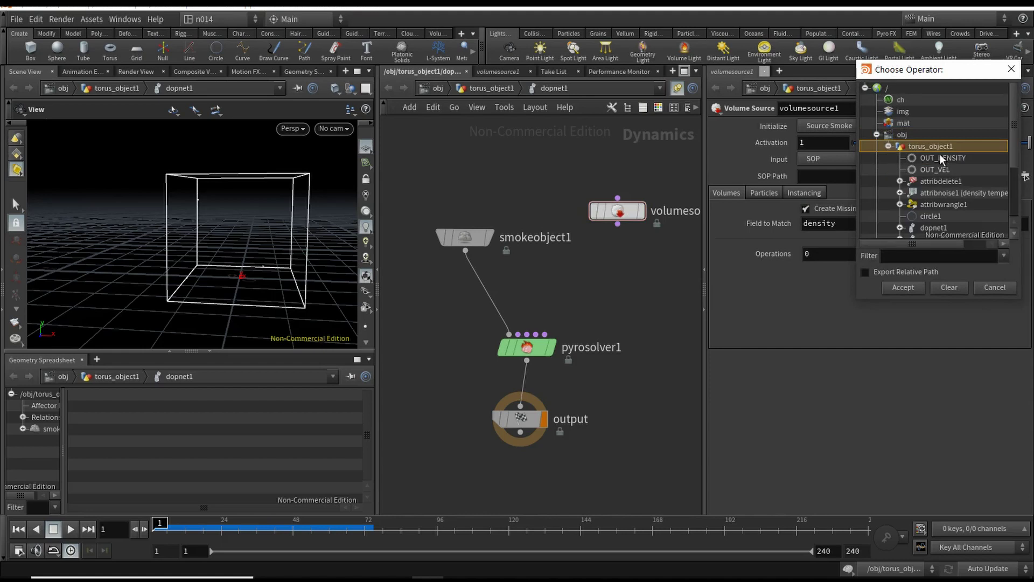
pyautogui.click(942, 158)
pyautogui.click(910, 287)
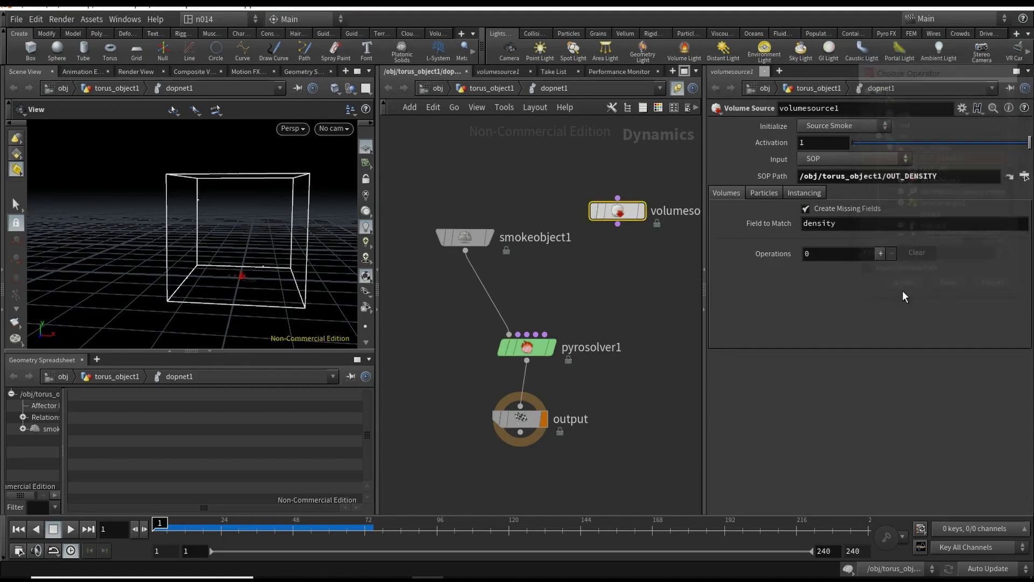
# Add one operation to volumesource1 with density as both Source Volume and Target Field
pyautogui.click(880, 253)
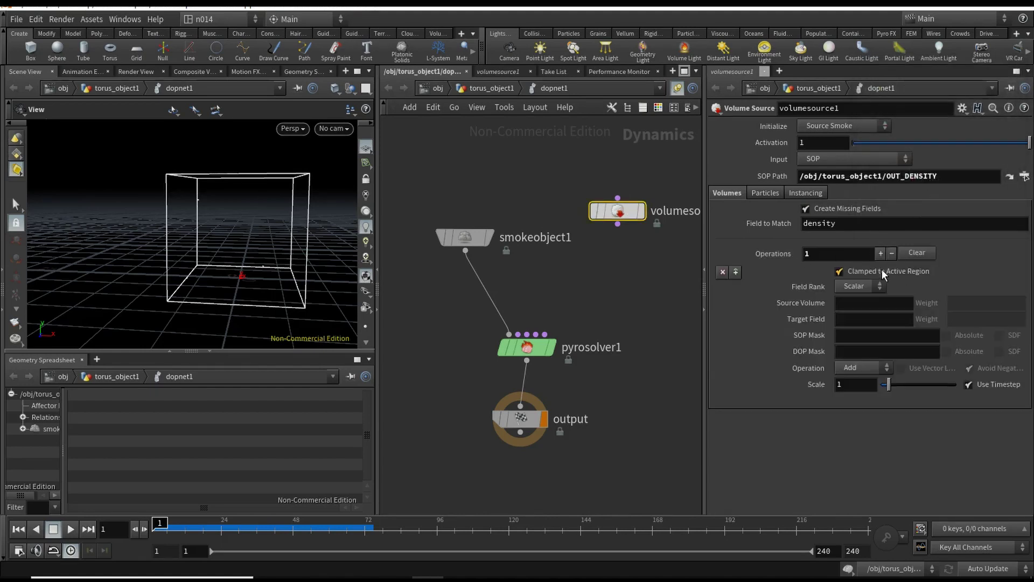
pyautogui.click(847, 307)
pyautogui.press('Return')
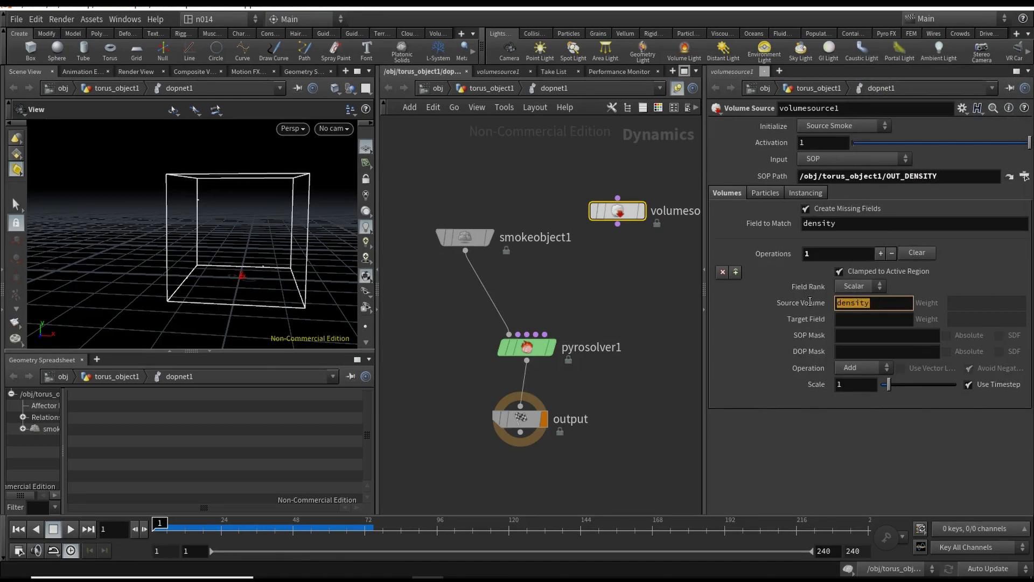
pyautogui.click(862, 319)
pyautogui.write('density')
pyautogui.press('Return')
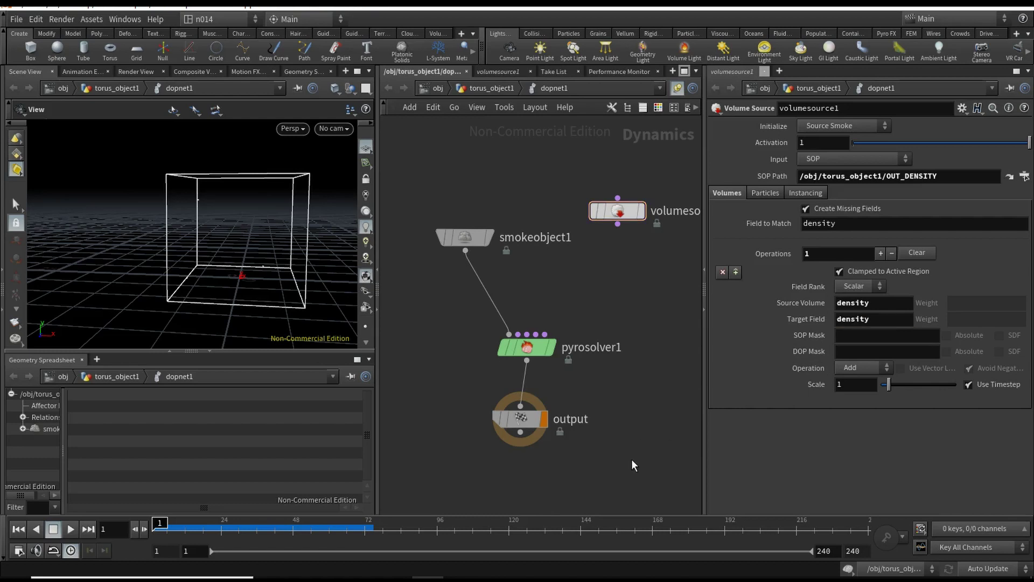
# Duplicate volumesource1 and place the copy just below it
pyautogui.press('h')
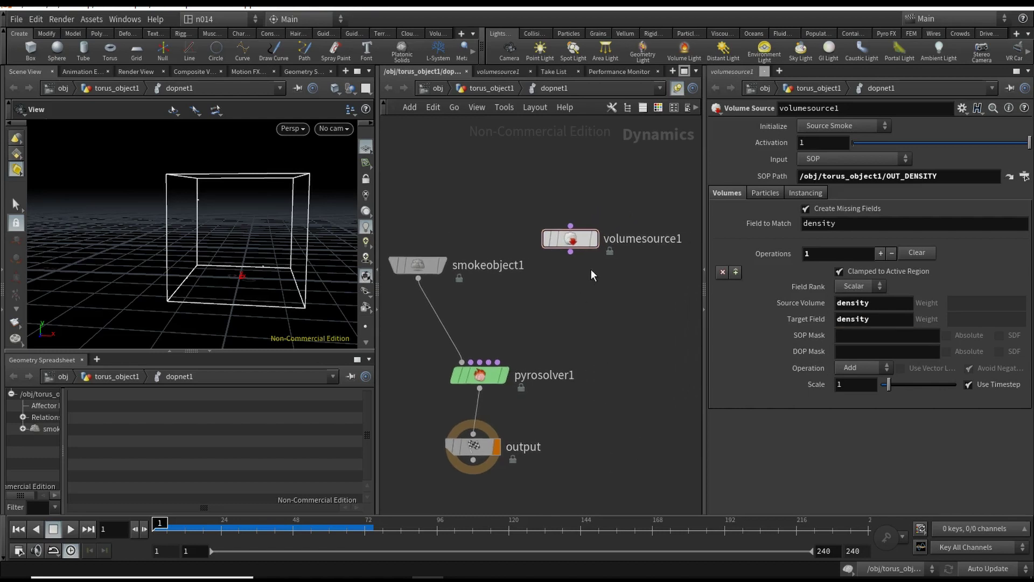
pyautogui.keyDown('alt'); pyautogui.moveTo(577, 244); pyautogui.dragTo(622, 294); pyautogui.keyUp('alt')
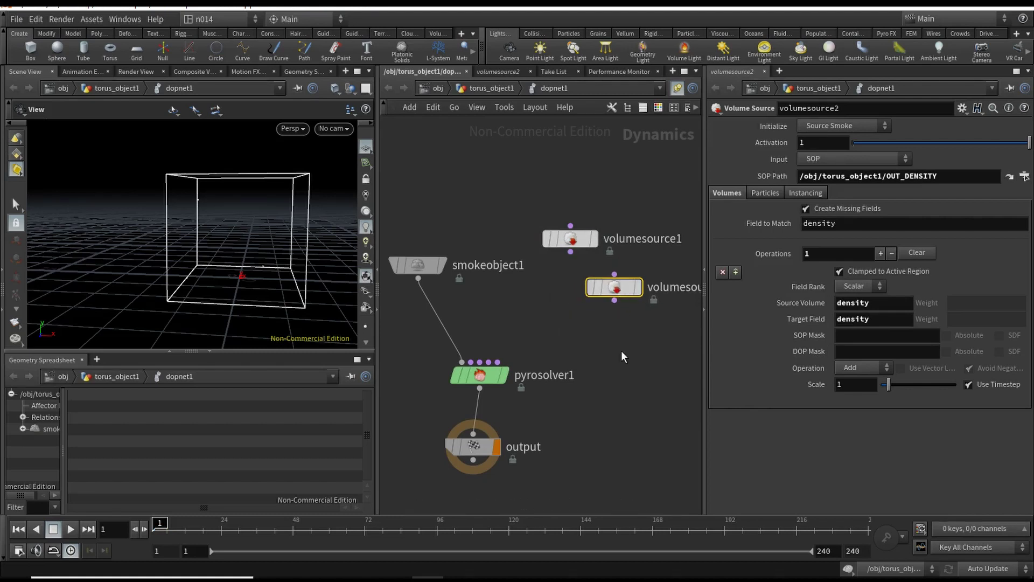
# Set volumesource2's operation to use v as the Source Volume and vel as the Target Field
pyautogui.moveTo(622, 351); pyautogui.dragTo(566, 341, button='middle')
pyautogui.moveTo(563, 277); pyautogui.dragTo(568, 277)
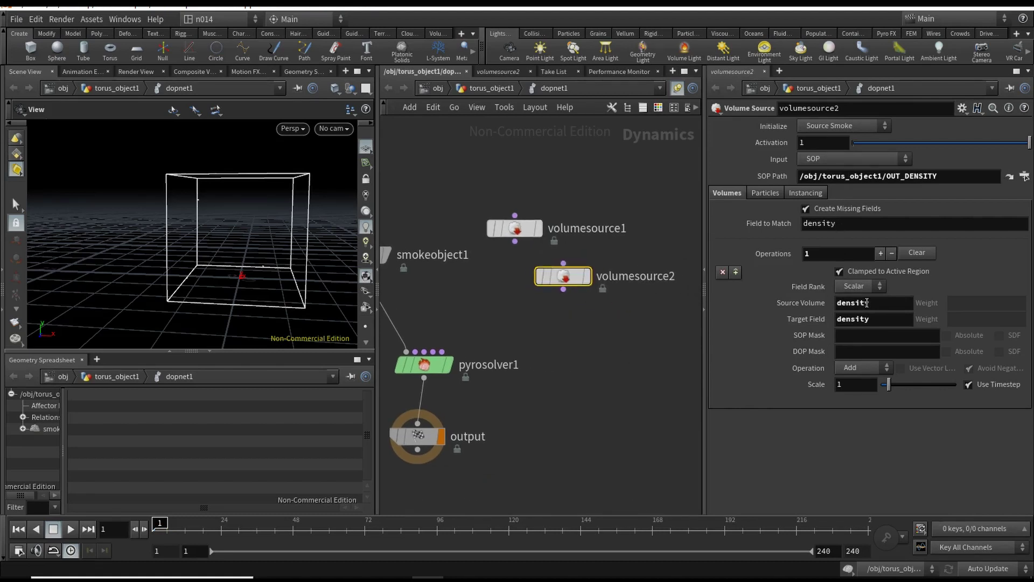
pyautogui.moveTo(868, 303); pyautogui.dragTo(816, 300)
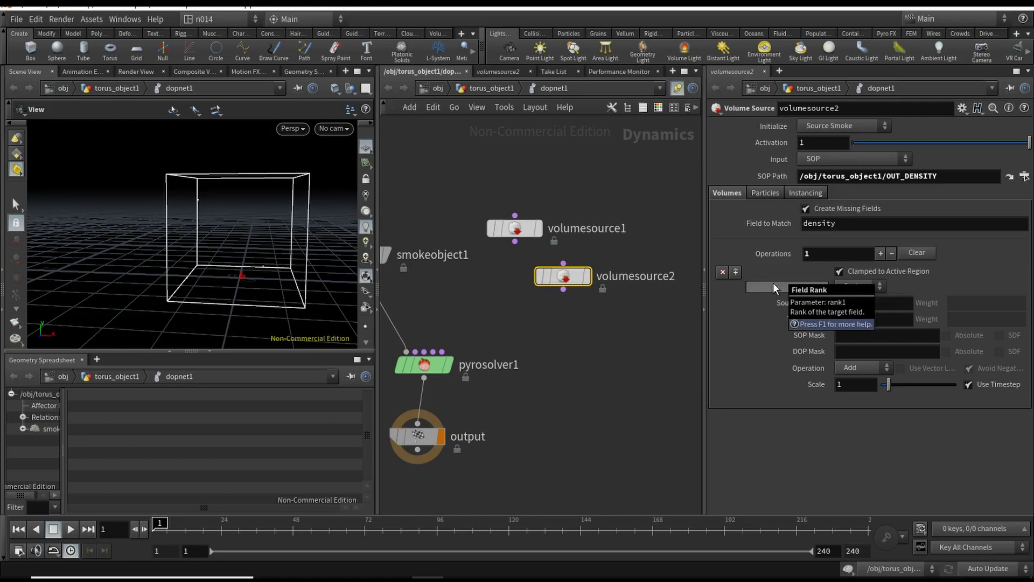
pyautogui.write('v')
pyautogui.moveTo(884, 318); pyautogui.dragTo(827, 319)
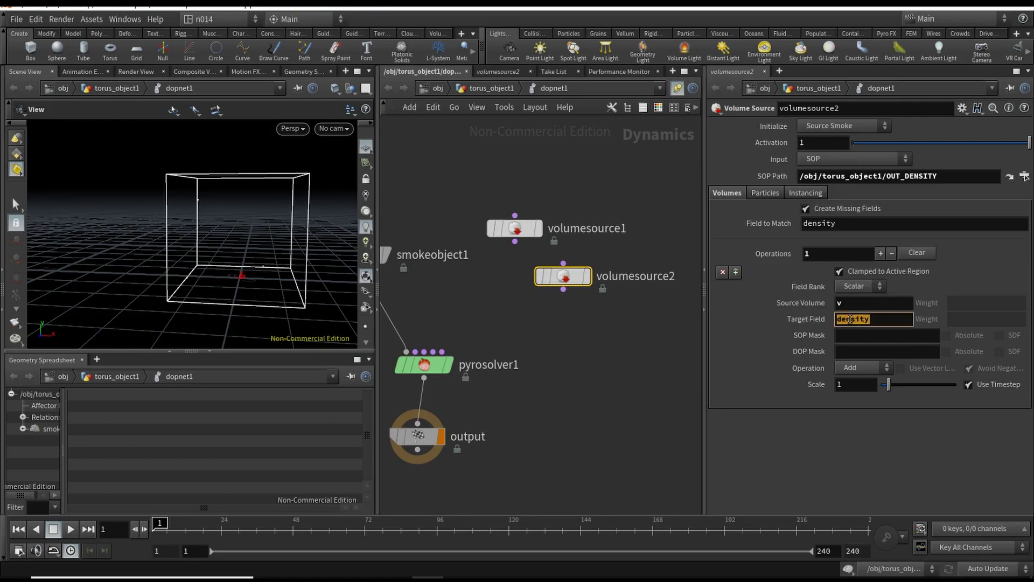
pyautogui.write('vel')
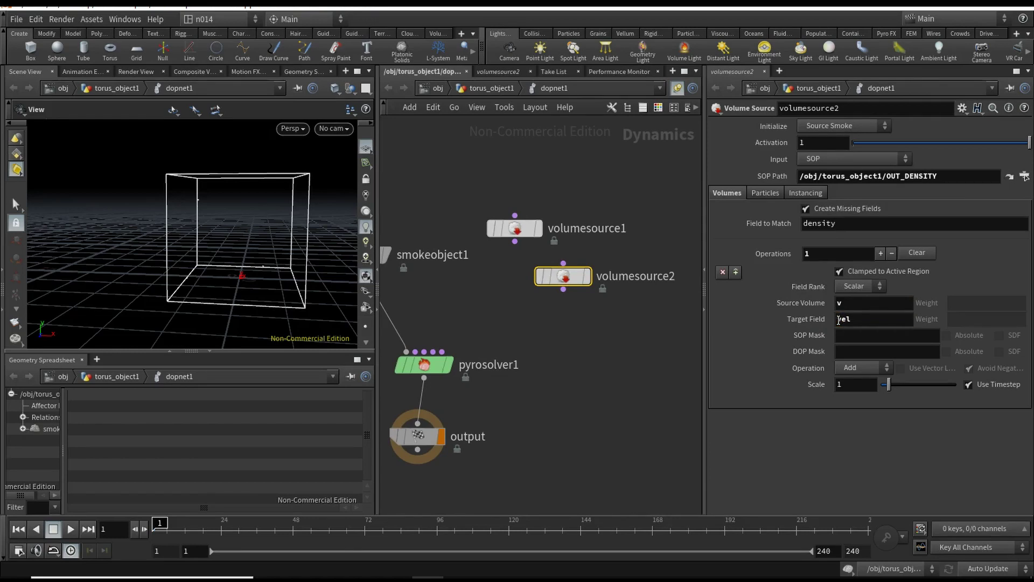
# Set volumesource2's SOP Path to /obj/torus_object1/OUT_VEL
pyautogui.click(1024, 176)
pyautogui.click(922, 169)
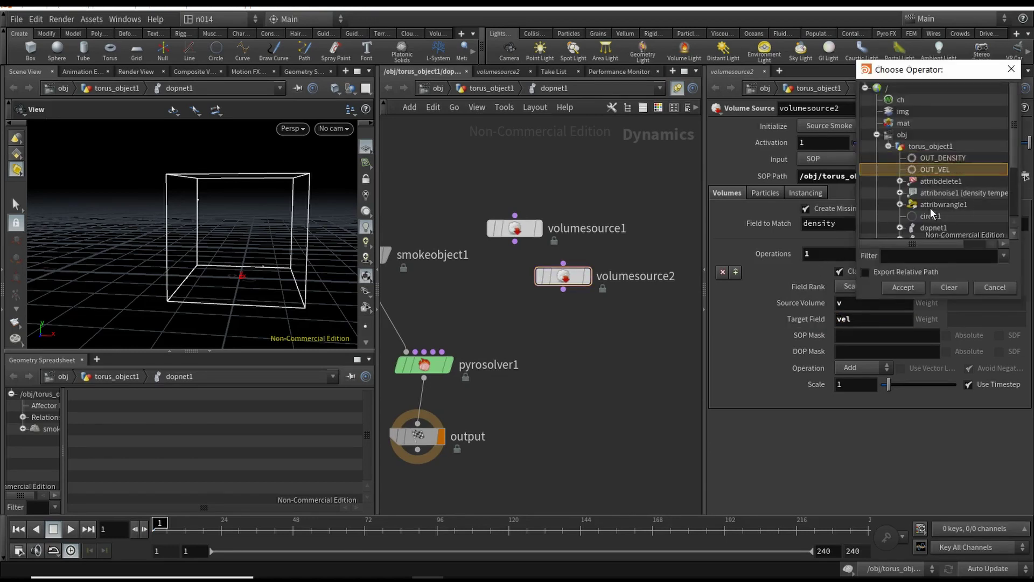
pyautogui.click(908, 288)
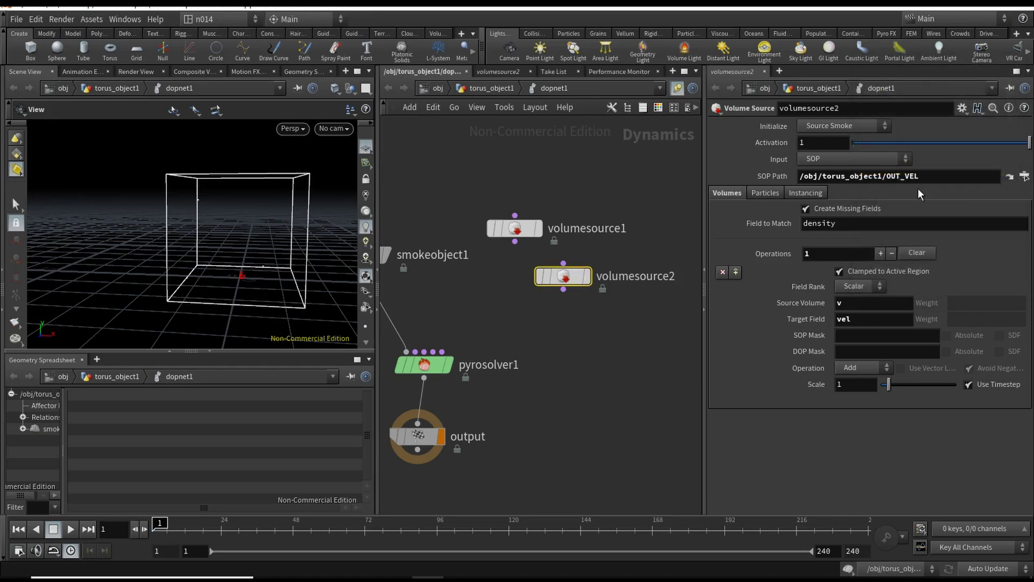
# Add a Merge node below the volume sources and wire volumesource1 and volumesource2 into it
pyautogui.click(594, 359)
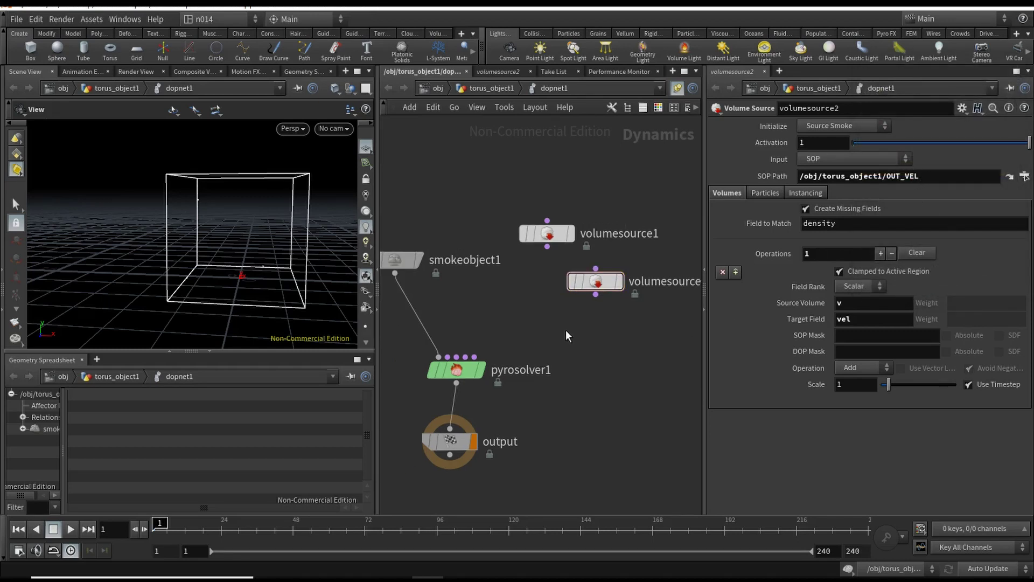
pyautogui.press('Tab')
pyautogui.write('merge')
pyautogui.press('Return')
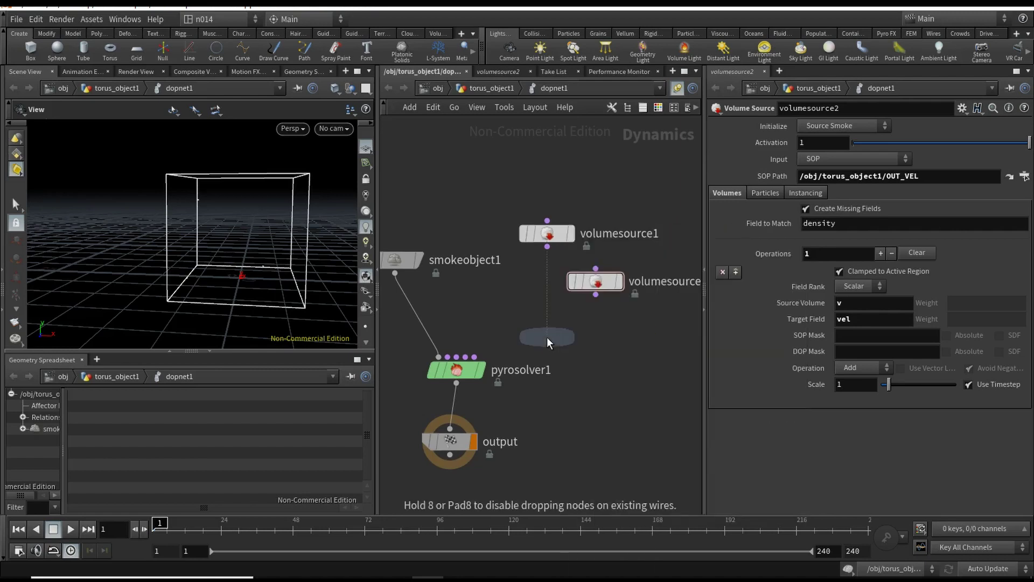
pyautogui.click(529, 312)
pyautogui.click(548, 247)
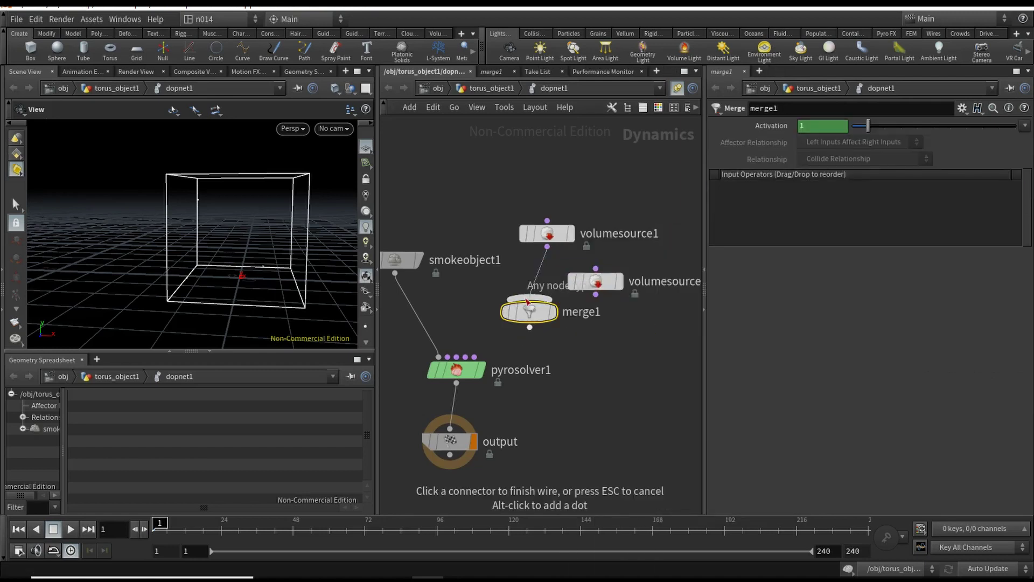
pyautogui.click(529, 300)
pyautogui.click(596, 294)
pyautogui.click(529, 300)
pyautogui.moveTo(598, 281); pyautogui.dragTo(610, 260)
pyautogui.moveTo(533, 317); pyautogui.dragTo(532, 305)
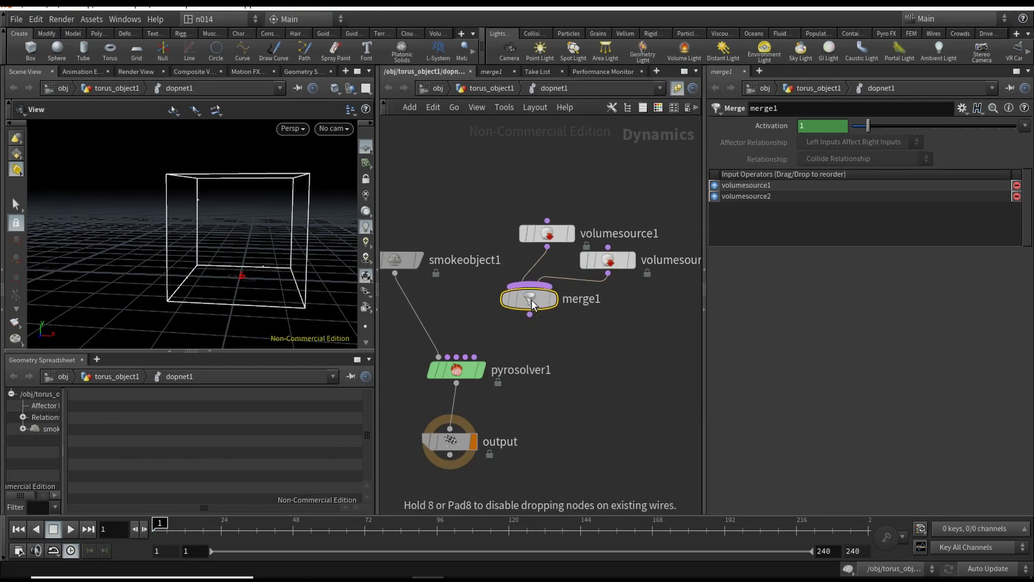
# Connect merge1's output to the fifth input of pyrosolver1 and move smokeobject1 farther away from the other nodes
pyautogui.click(530, 314)
pyautogui.click(474, 358)
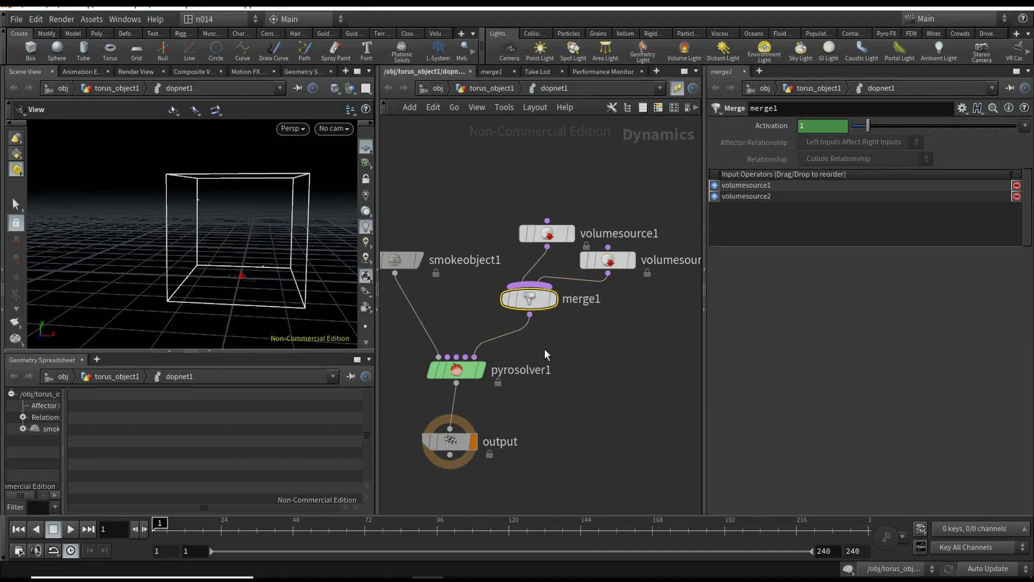
pyautogui.moveTo(544, 348); pyautogui.dragTo(596, 343, button='middle')
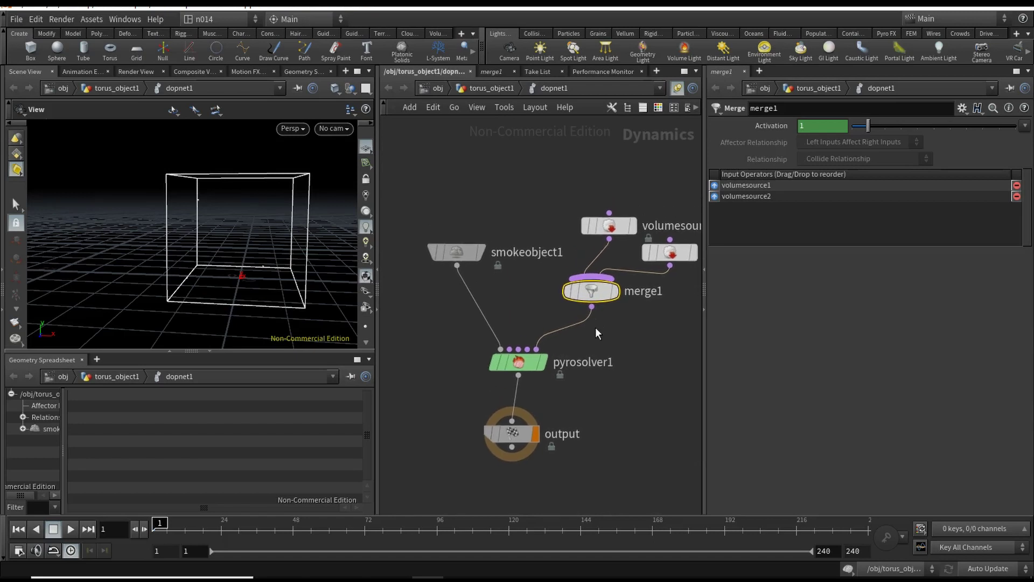
pyautogui.moveTo(427, 250); pyautogui.dragTo(413, 242)
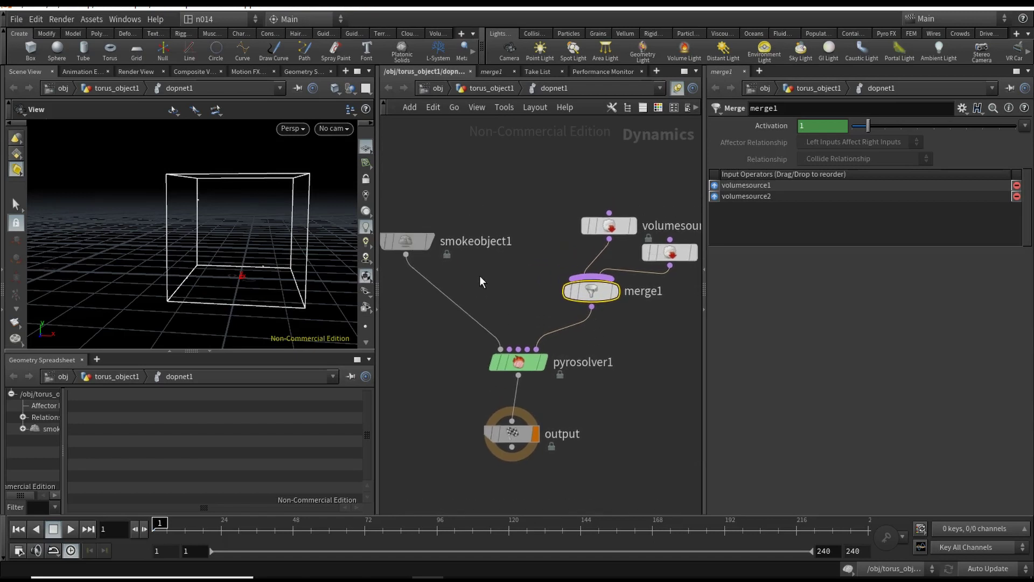
# Add a Gas Resize Fluid Dynamic node and connect its output to the second input of pyrosolver1
pyautogui.moveTo(480, 276); pyautogui.dragTo(498, 292, button='middle')
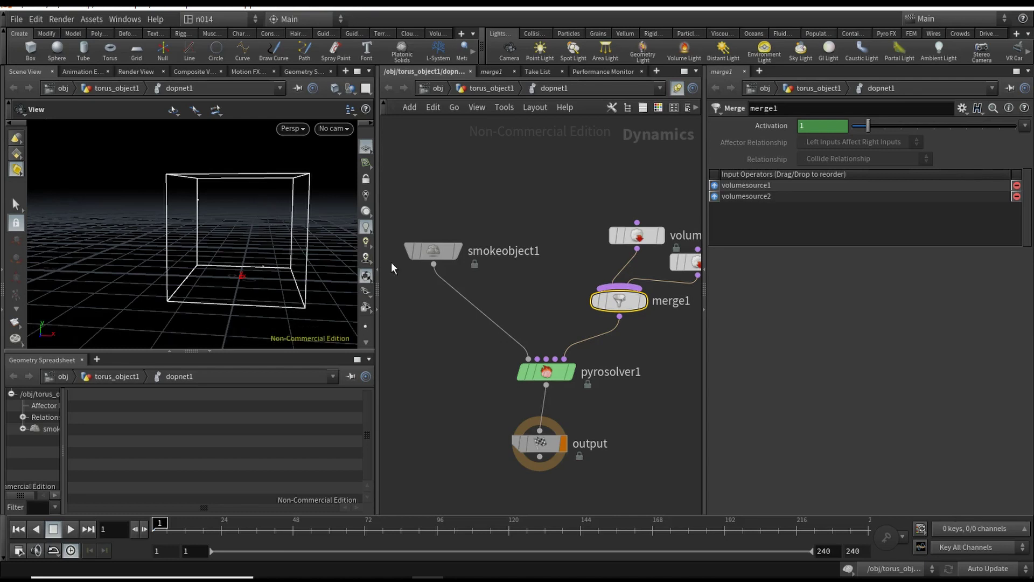
pyautogui.moveTo(543, 291); pyautogui.dragTo(531, 294, button='middle')
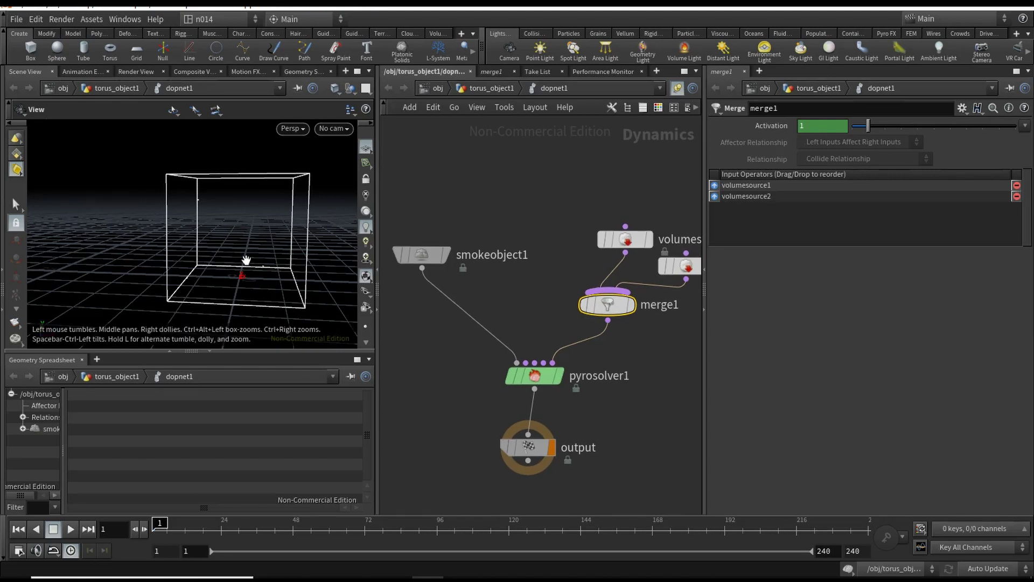
pyautogui.press('Tab')
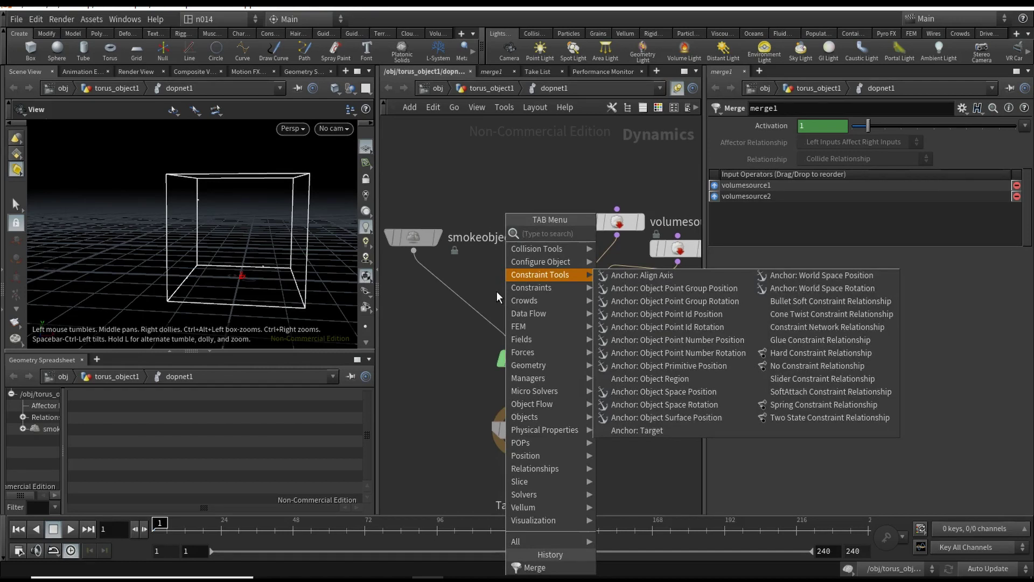
pyautogui.write('gas')
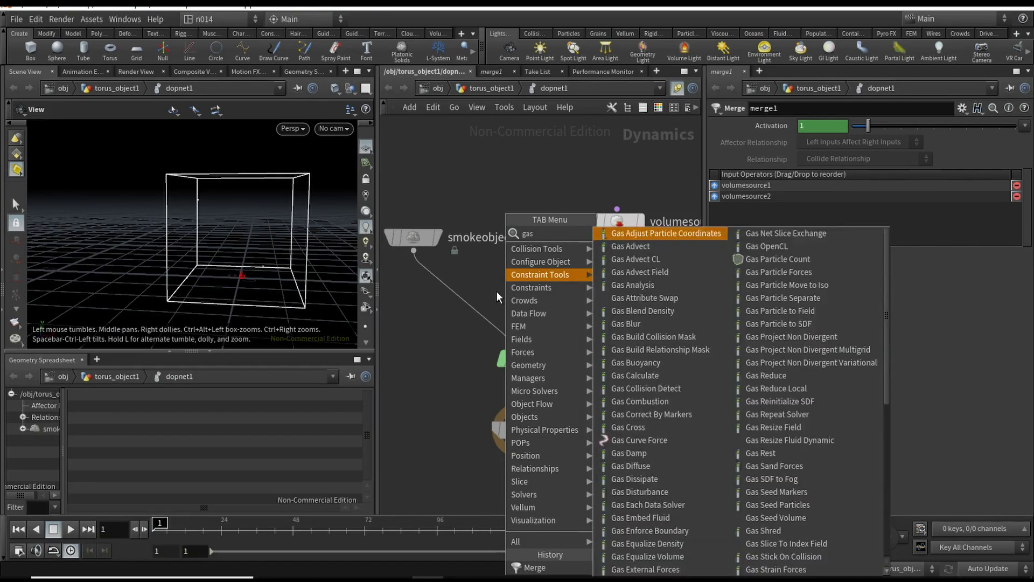
pyautogui.write('re')
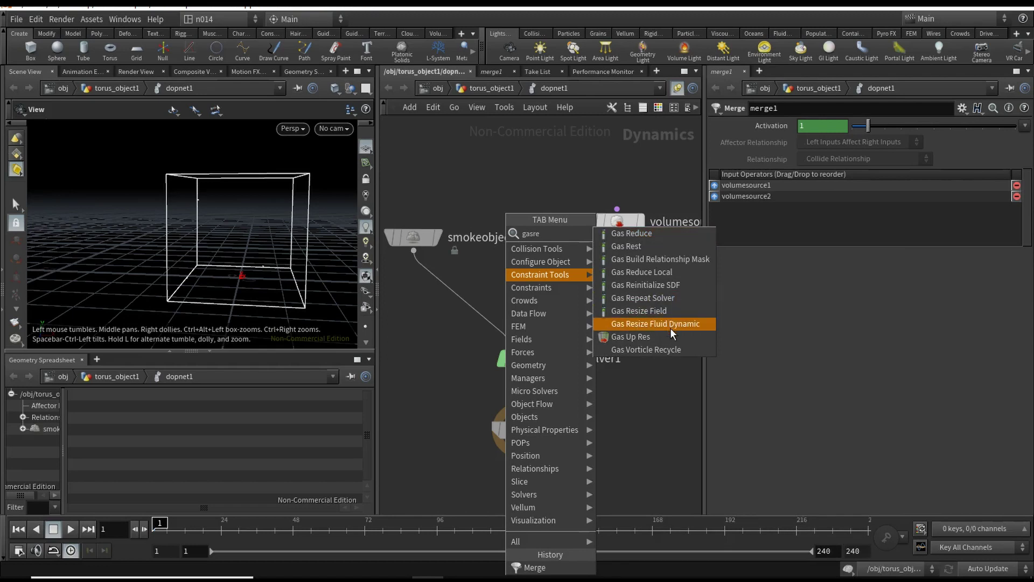
pyautogui.click(670, 323)
pyautogui.click(509, 277)
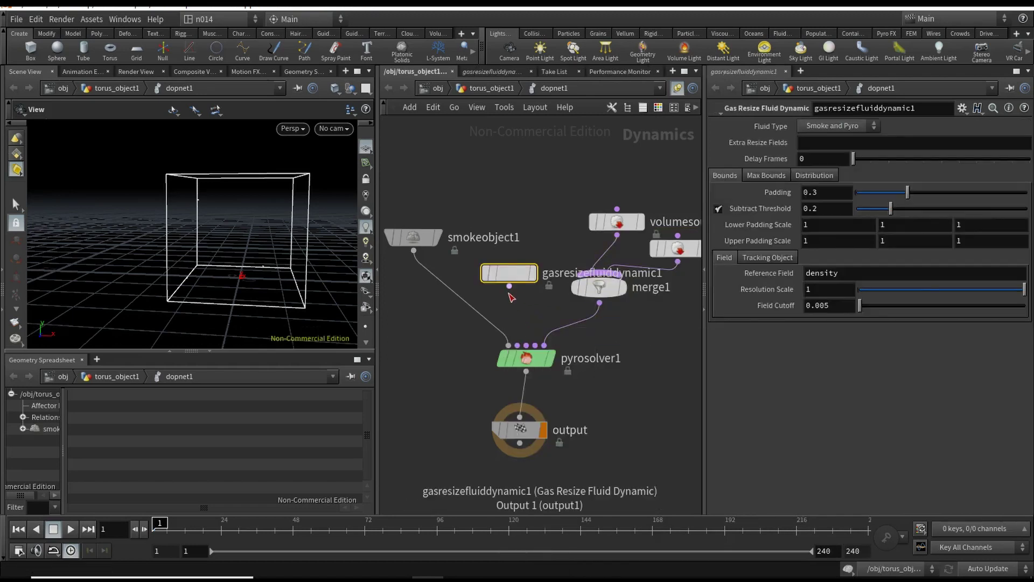
pyautogui.click(509, 286)
pyautogui.click(519, 346)
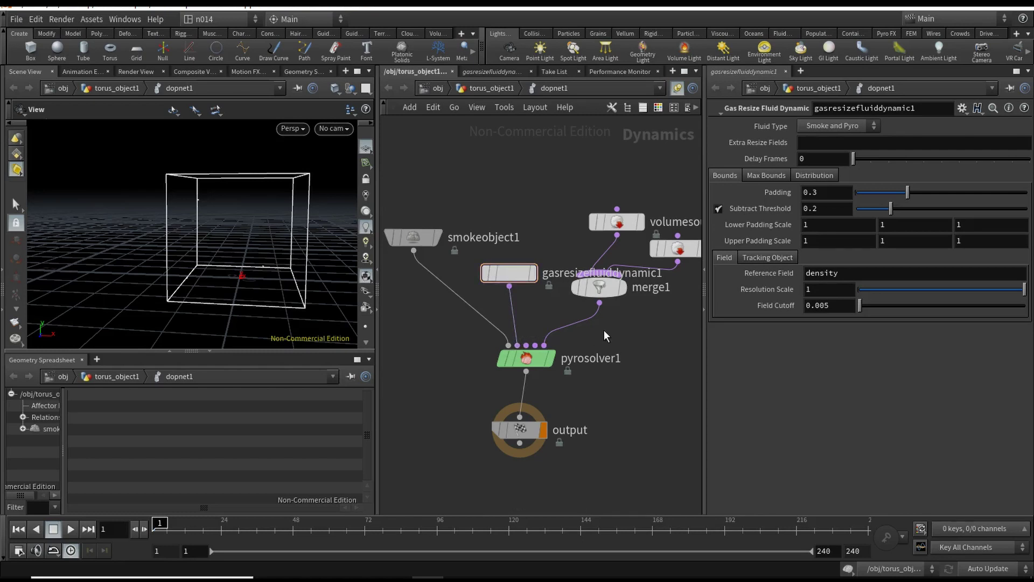
pyautogui.moveTo(458, 373); pyautogui.dragTo(449, 360, button='middle')
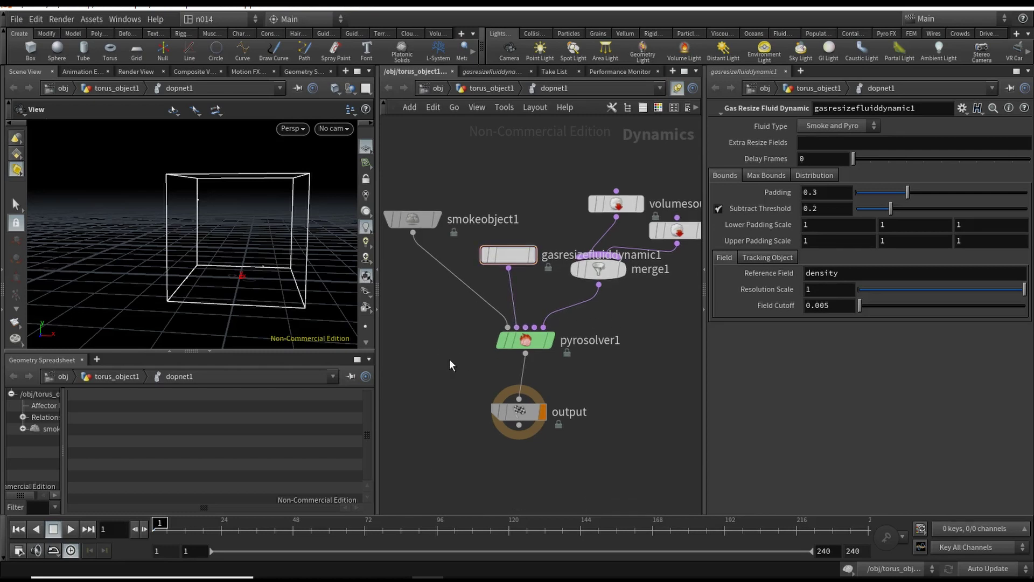
# Return to the torus_object1 network and set dopnet1's object merge Data to density
pyautogui.click(490, 88)
pyautogui.moveTo(518, 467); pyautogui.dragTo(507, 445, button='middle')
pyautogui.click(509, 444)
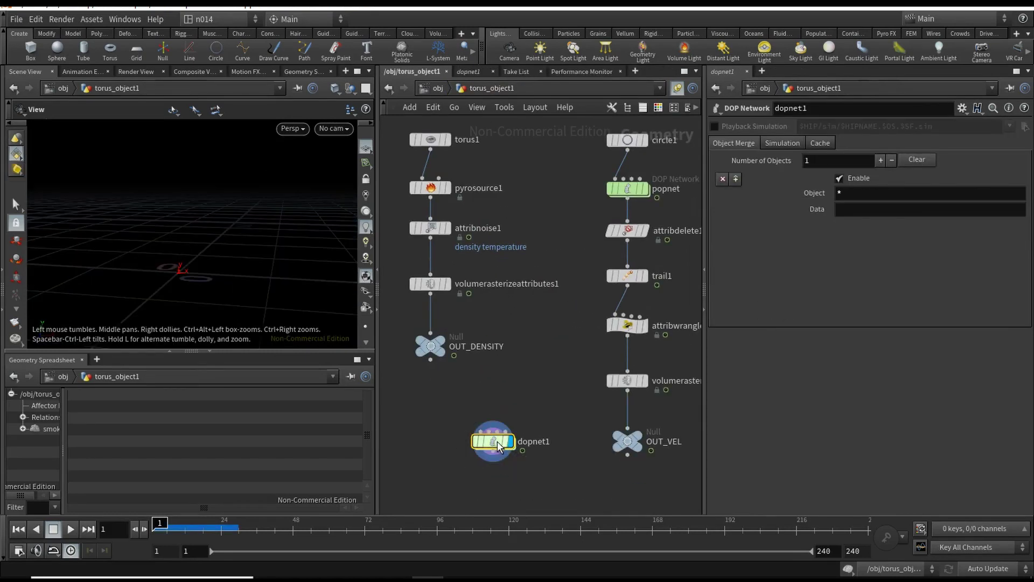
pyautogui.click(850, 211)
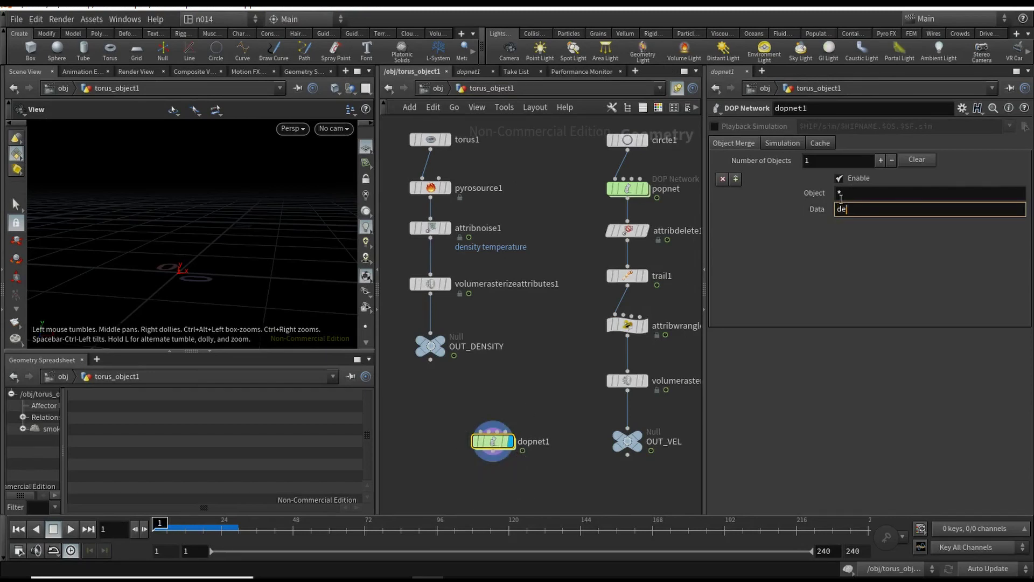
pyautogui.write('densityh')
pyautogui.press('Return')
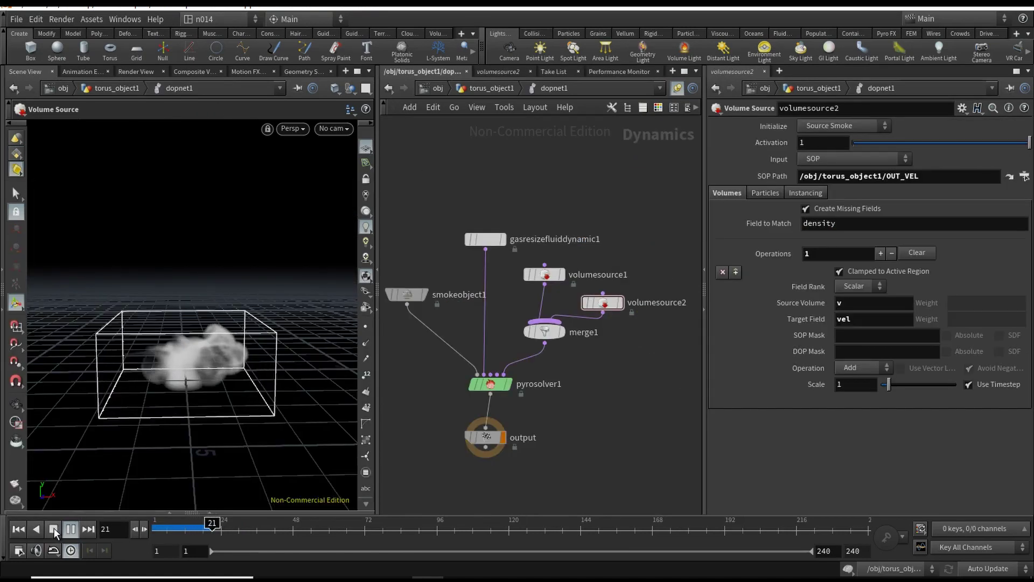
# Stop the simulation playback at frame 25 and examine the swirling smoke up close from another angle
pyautogui.click(70, 530)
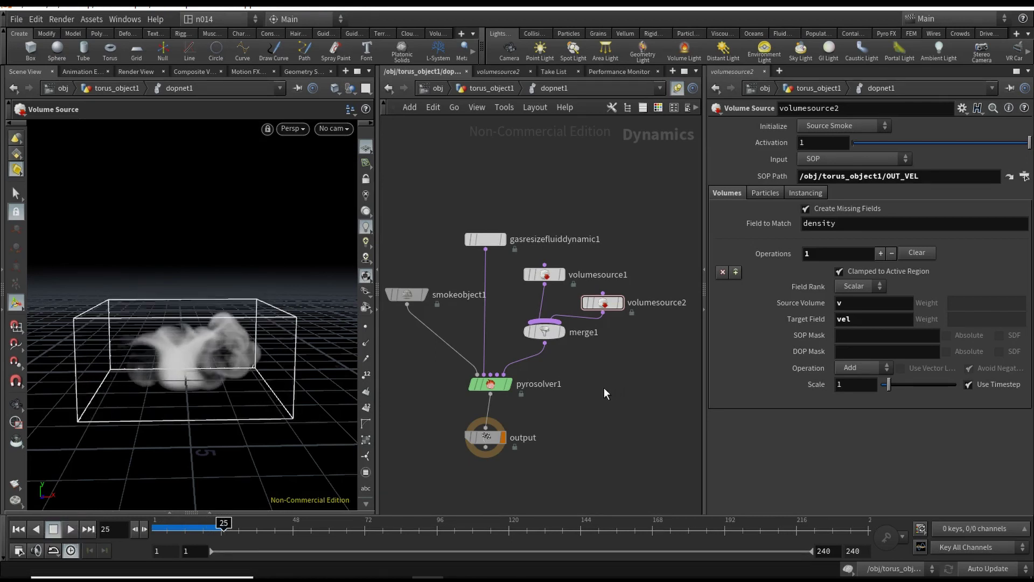
pyautogui.keyDown('alt'); pyautogui.moveTo(280, 410); pyautogui.dragTo(279, 399, button='middle'); pyautogui.keyUp('alt')
pyautogui.keyDown('alt'); pyautogui.moveTo(262, 403); pyautogui.dragTo(298, 376, button='right'); pyautogui.keyUp('alt')
pyautogui.keyDown('alt'); pyautogui.moveTo(286, 395); pyautogui.dragTo(299, 396, button='middle'); pyautogui.keyUp('alt')
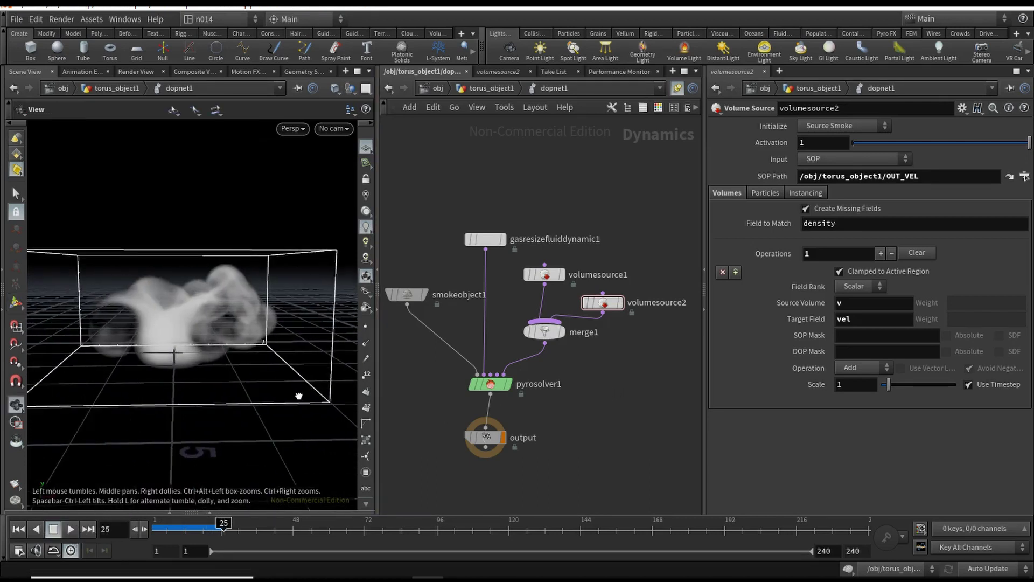
pyautogui.keyDown('alt'); pyautogui.moveTo(299, 396); pyautogui.dragTo(307, 376); pyautogui.keyUp('alt')
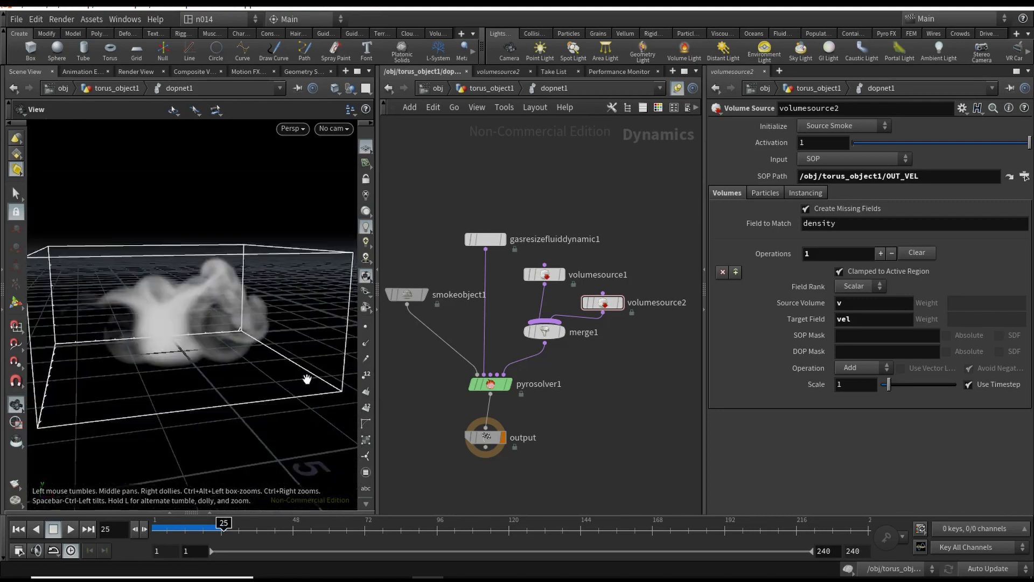
# Set the Scale of volumesource2's velocity operation to 5
pyautogui.click(844, 384)
pyautogui.write('5')
pyautogui.press('Return')
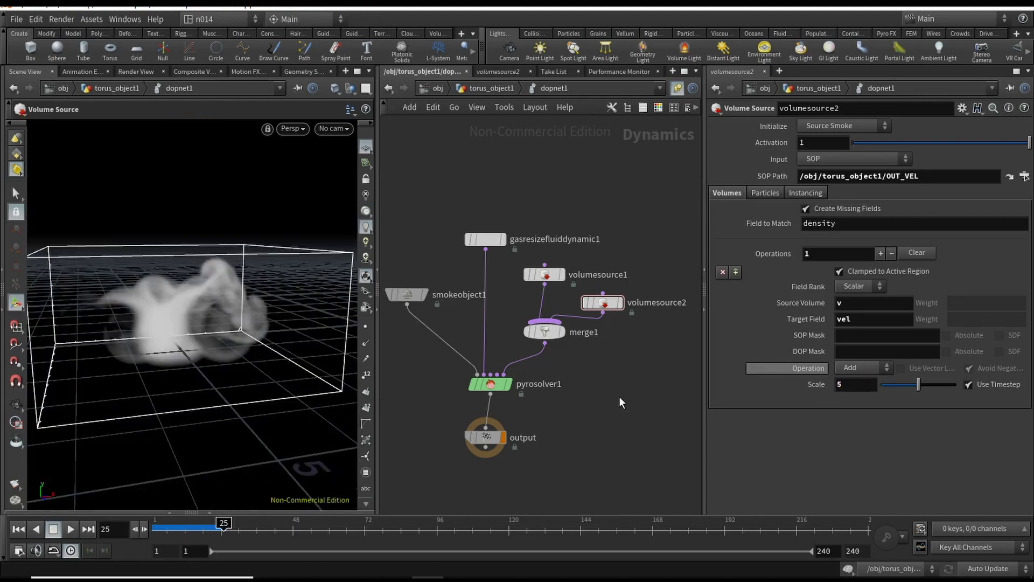
# Replay the smoke simulation from the first frame, inspect the rising smoke from several angles, and stop playback
pyautogui.click(19, 529)
pyautogui.click(70, 529)
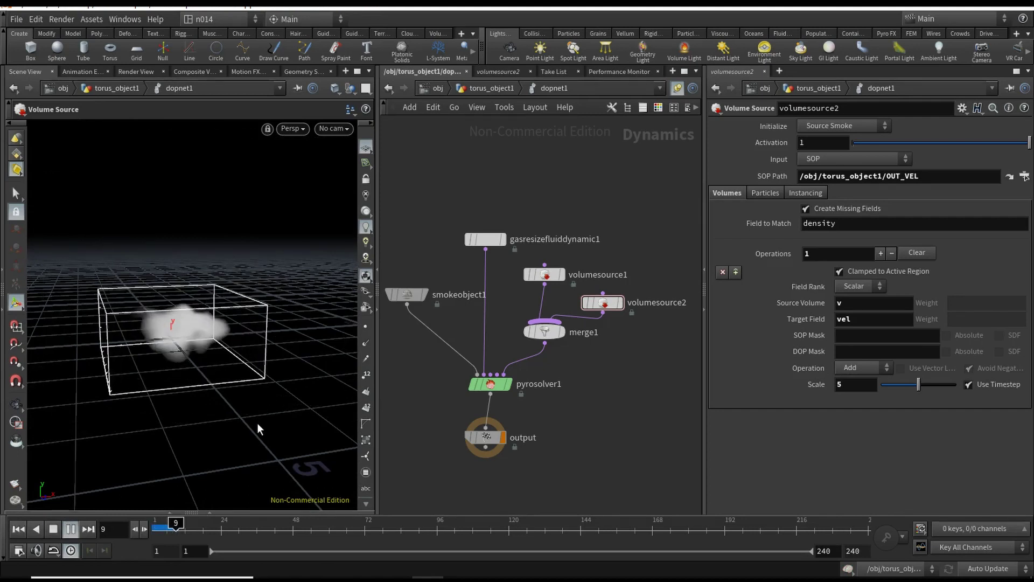
pyautogui.press('Escape')
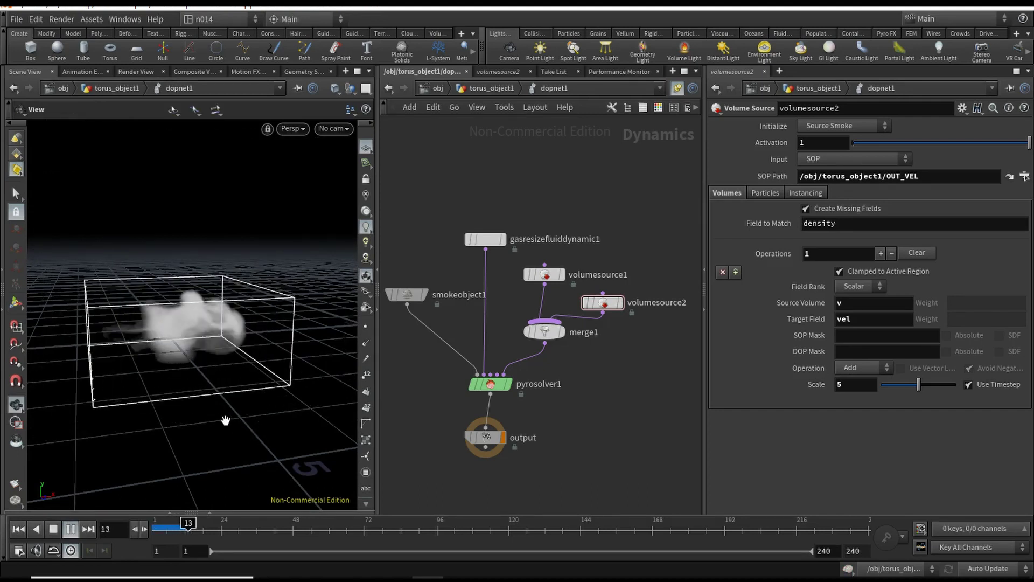
pyautogui.moveTo(225, 421); pyautogui.dragTo(239, 429)
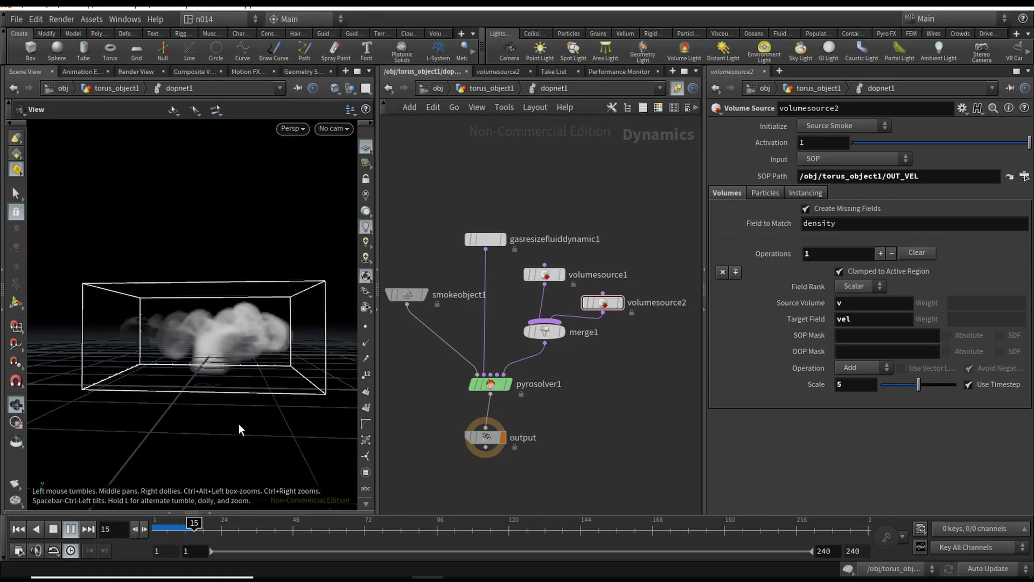
pyautogui.press('Return')
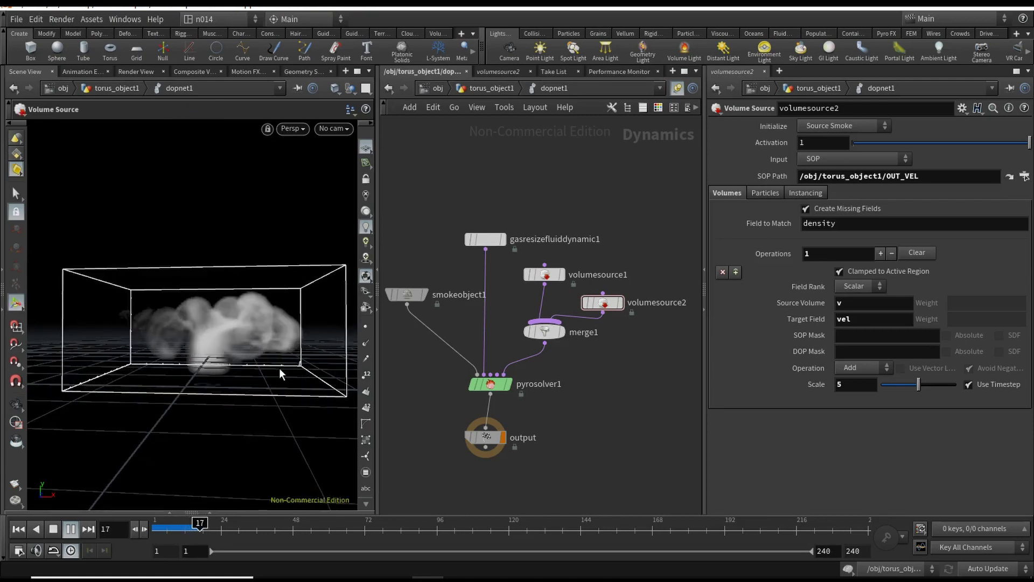
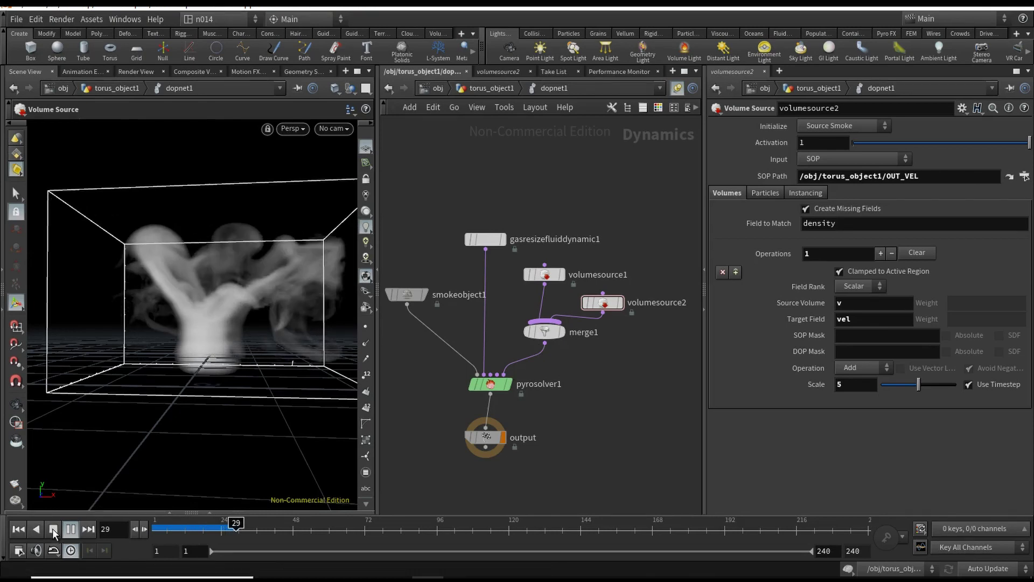
pyautogui.press('Escape')
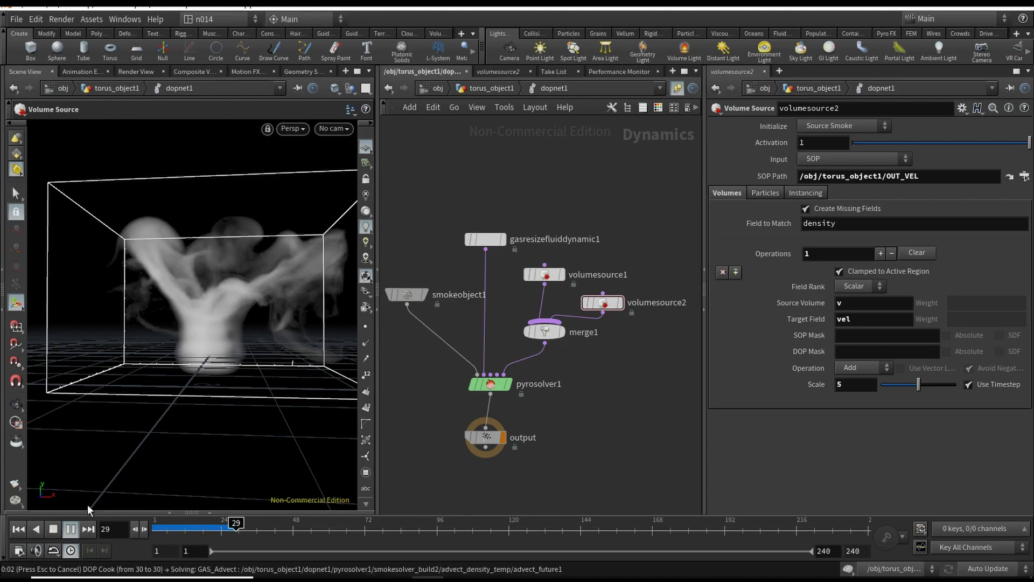
pyautogui.moveTo(207, 425)
pyautogui.mouseDown()
pyautogui.moveTo(196, 419)
pyautogui.moveTo(212, 431)
pyautogui.moveTo(173, 423)
pyautogui.moveTo(198, 418)
pyautogui.moveTo(341, 316)
pyautogui.mouseUp()
pyautogui.press('Return')
# Return to the torus_object1 network and replay the density-only simulation from frame 1
pyautogui.click(491, 88)
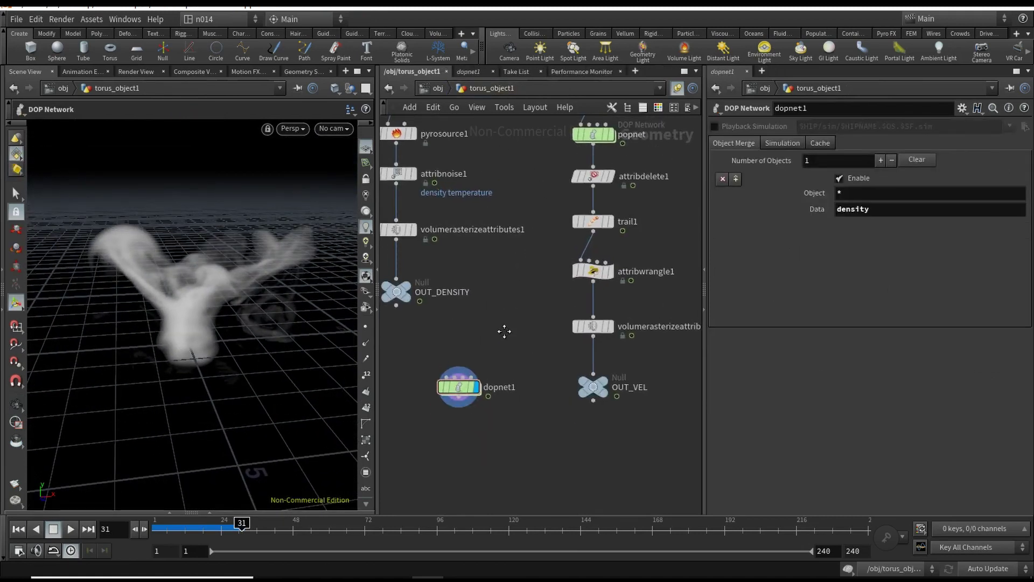
pyautogui.click(18, 529)
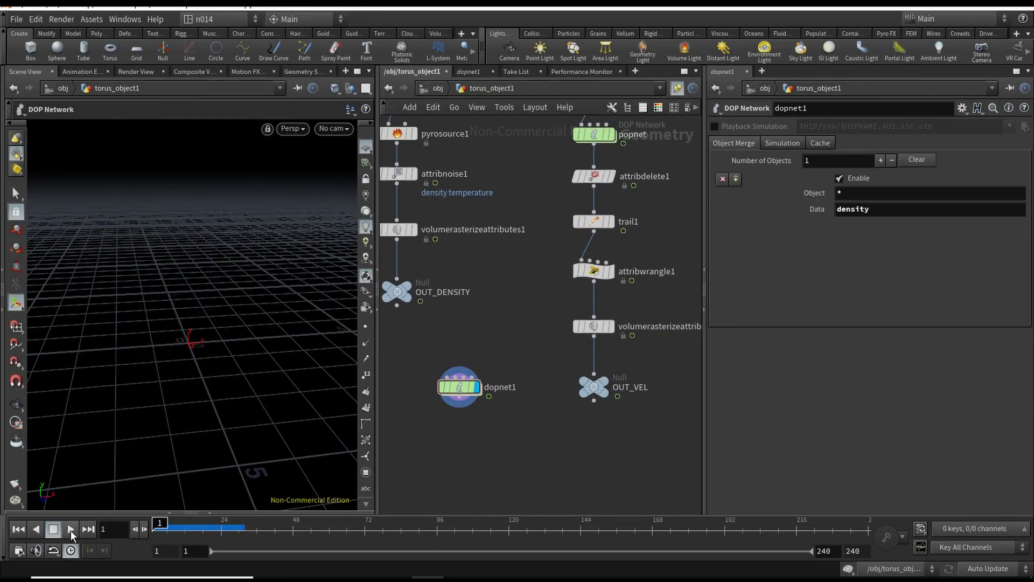
pyautogui.click(70, 529)
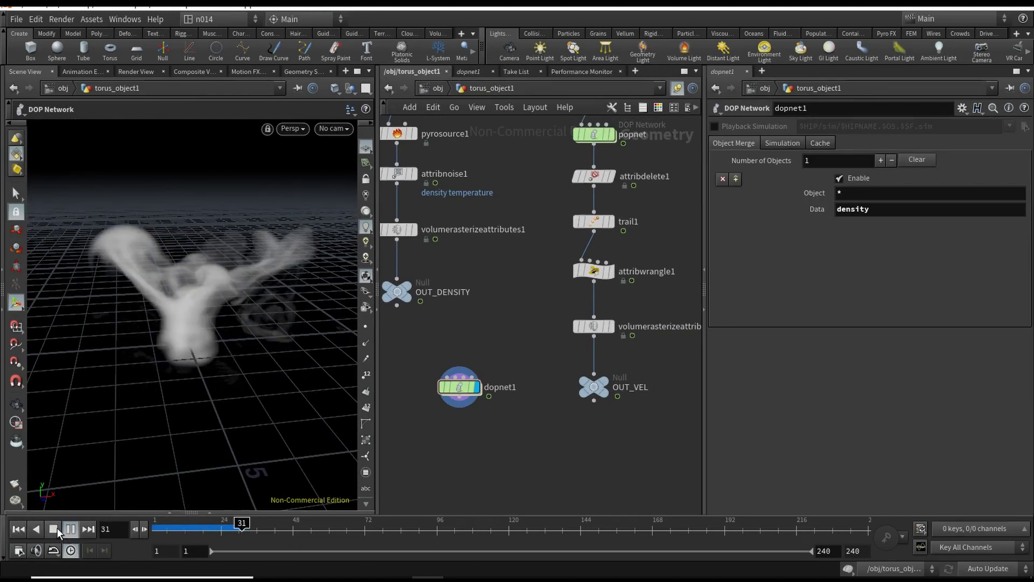
pyautogui.click(57, 527)
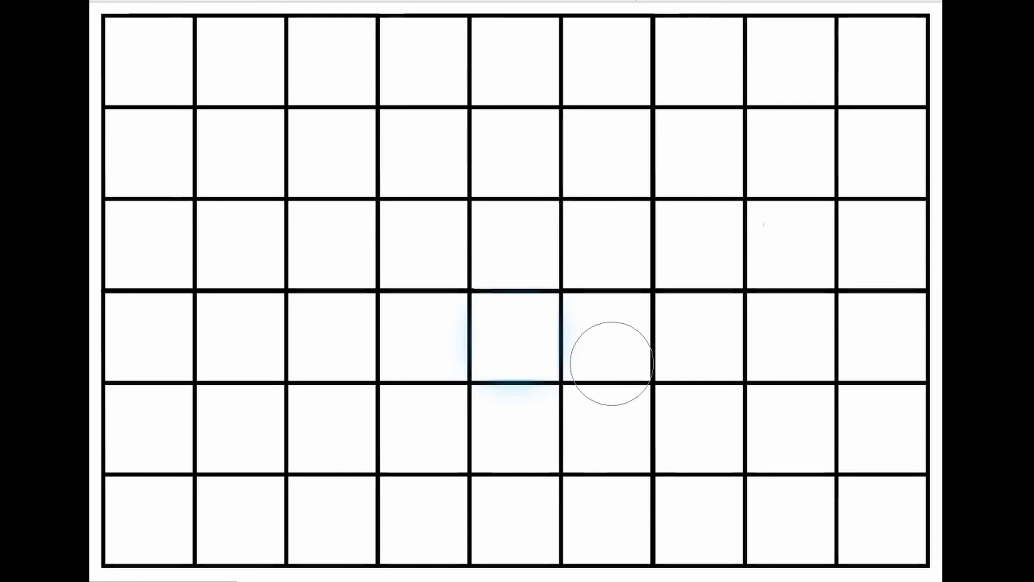
# On the drawing grid, paint a soft blue spot in the fourth-row, fifth-column cell and mark it with a red arrow and "vel"
pyautogui.click(510, 335)
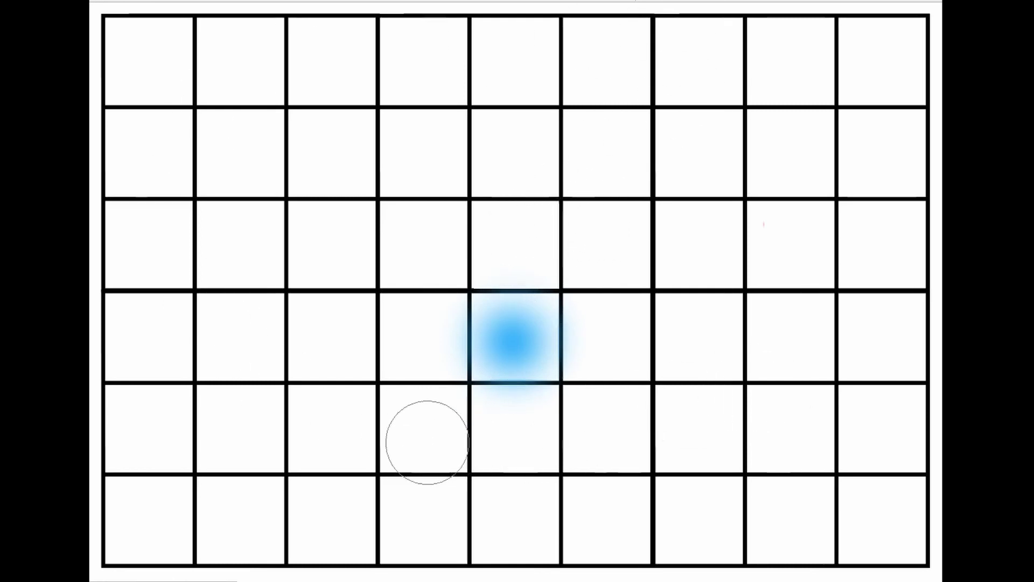
pyautogui.click(522, 370)
pyautogui.click(533, 366)
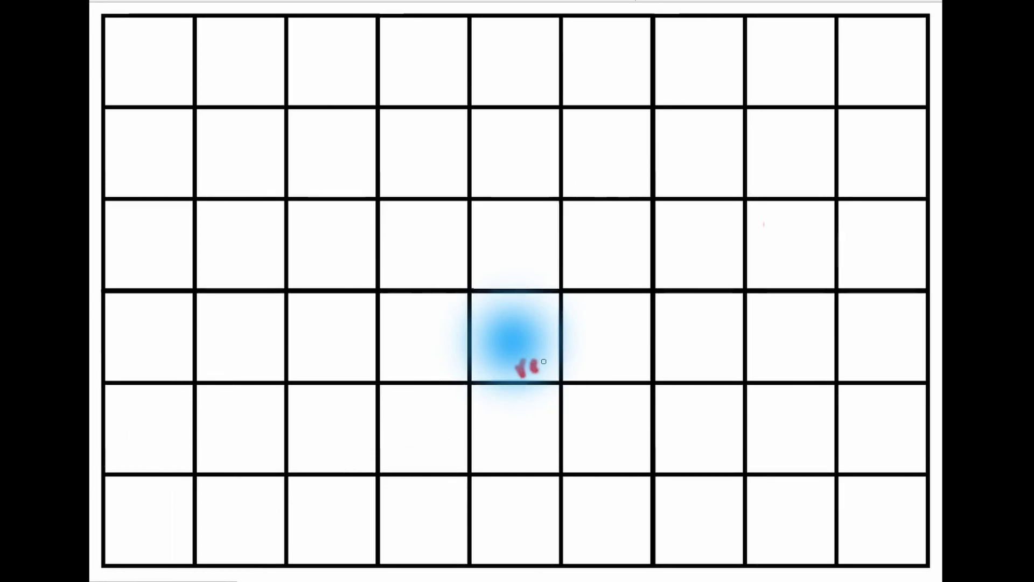
pyautogui.moveTo(543, 362); pyautogui.dragTo(555, 359)
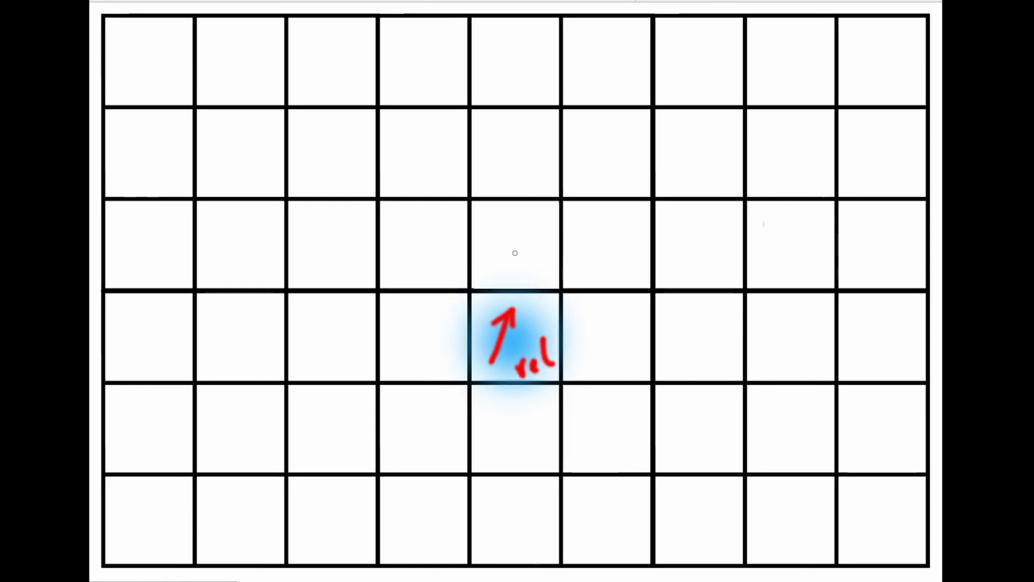
# Draw red velocity arrows in four nearby grid cells, from directly above the blue spot towards the upper right
pyautogui.moveTo(502, 266); pyautogui.dragTo(519, 227)
pyautogui.moveTo(581, 254); pyautogui.dragTo(622, 216)
pyautogui.moveTo(584, 173); pyautogui.dragTo(635, 145)
pyautogui.moveTo(678, 181); pyautogui.dragTo(728, 188)
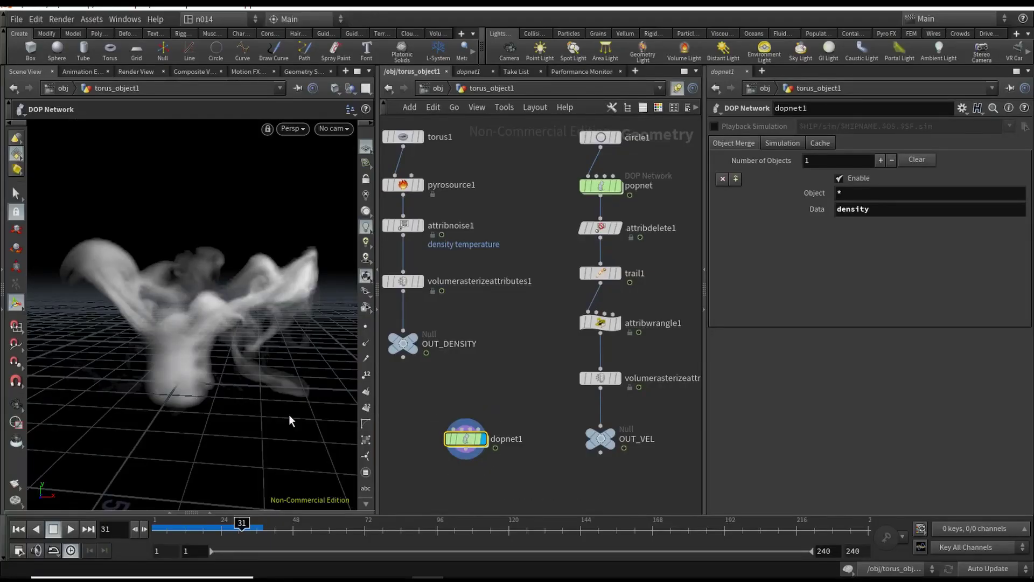
# In Houdini's torus_object1 network, add a Time Shift node, feed it from trail1's output, and display its particles
pyautogui.moveTo(496, 380)
pyautogui.mouseDown()
pyautogui.moveTo(469, 383)
pyautogui.moveTo(487, 376)
pyautogui.moveTo(547, 402)
pyautogui.moveTo(511, 384)
pyautogui.mouseUp()
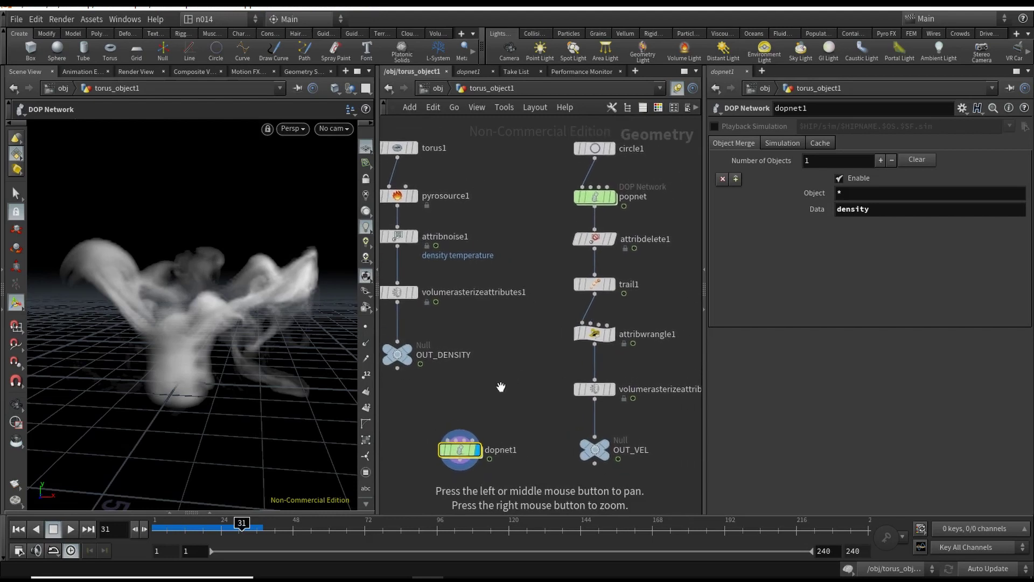
pyautogui.moveTo(506, 388); pyautogui.dragTo(377, 375)
pyautogui.press('Tab')
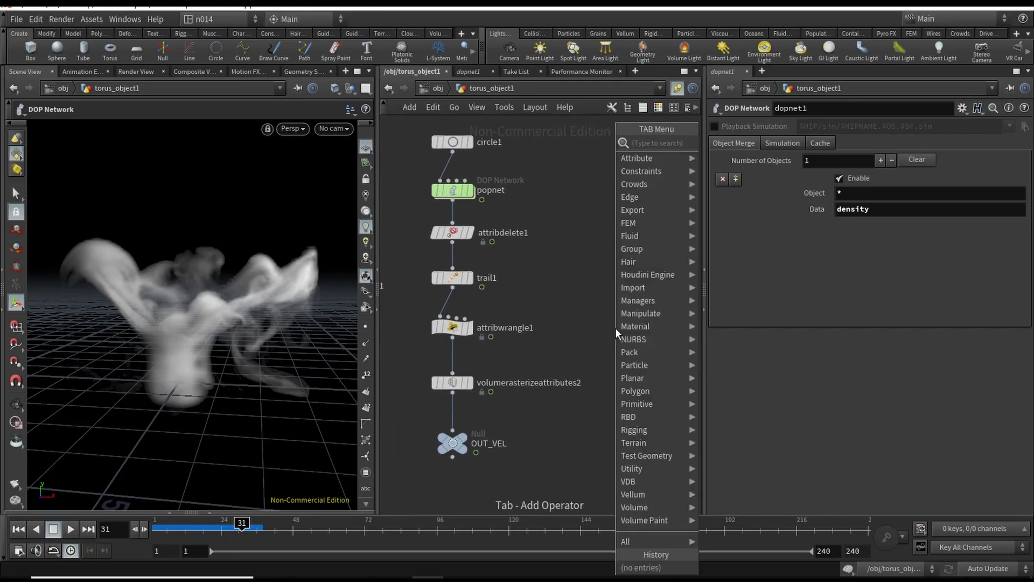
pyautogui.write('time')
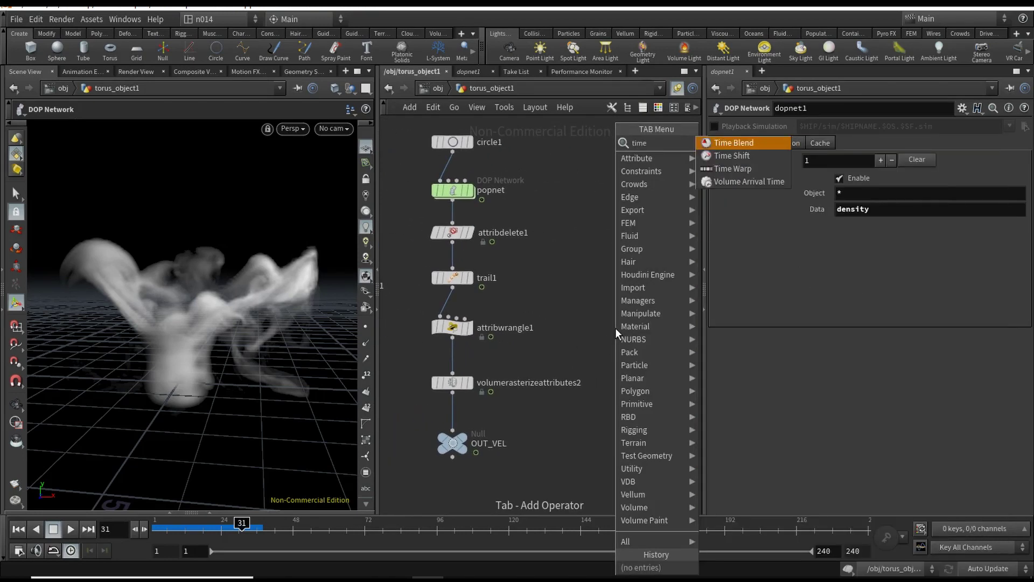
pyautogui.write('shif')
pyautogui.press('Return')
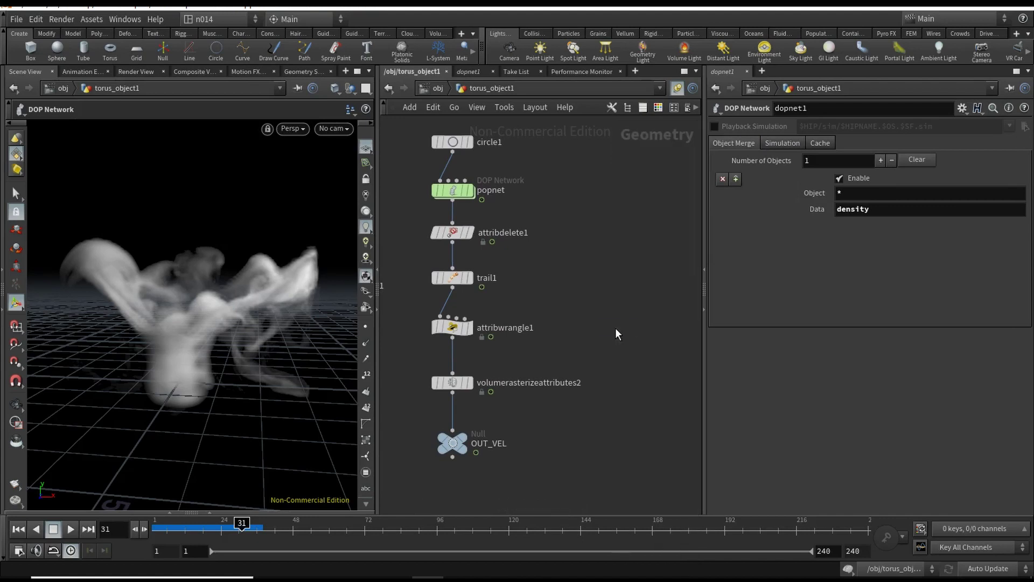
pyautogui.click(633, 321)
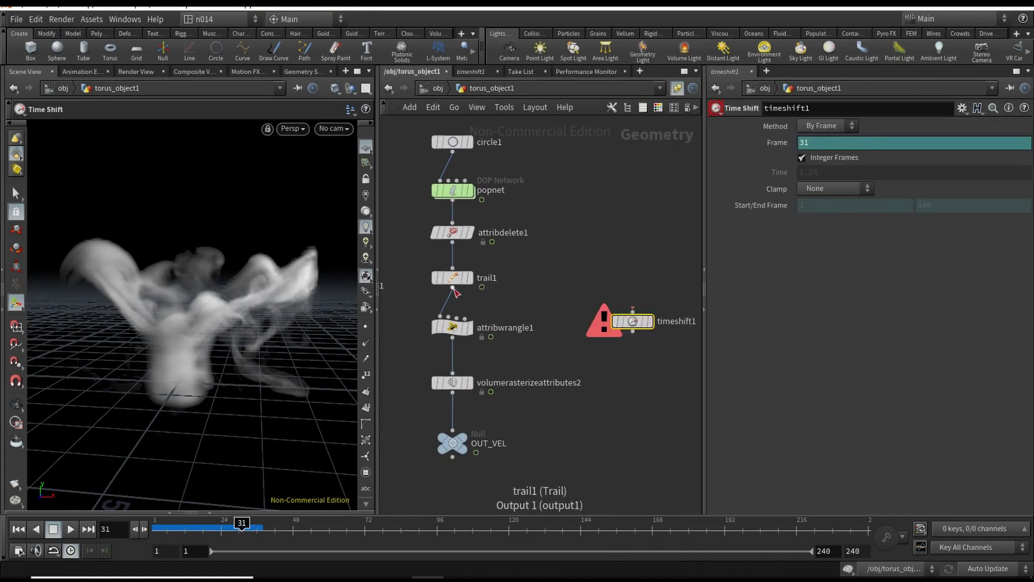
pyautogui.moveTo(453, 288); pyautogui.dragTo(634, 325)
pyautogui.press('r')
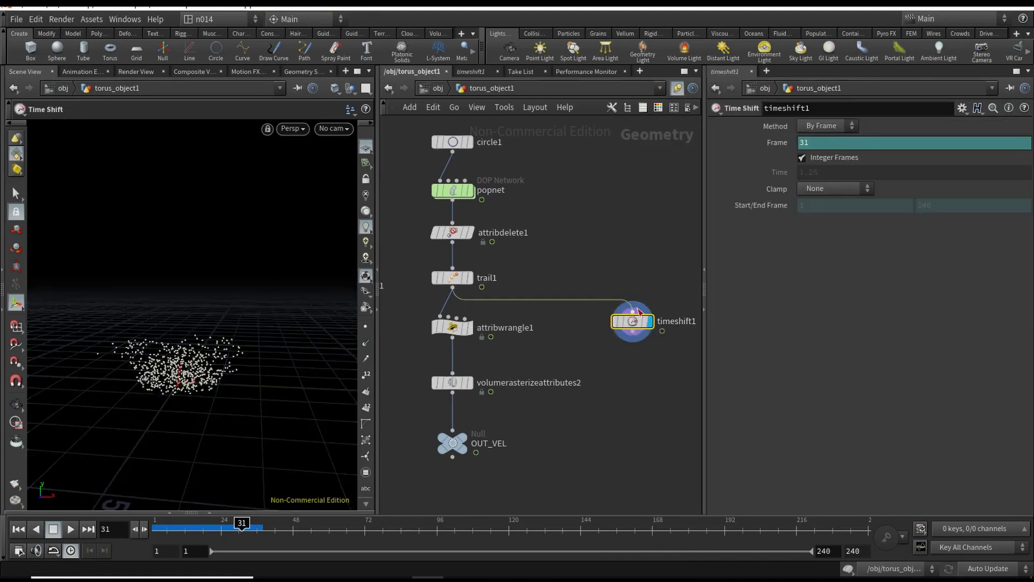
# Freeze the Time Shift at frame 75 by deleting its Frame channel there, and return the timeline to frame 1
pyautogui.moveTo(259, 388); pyautogui.dragTo(374, 532)
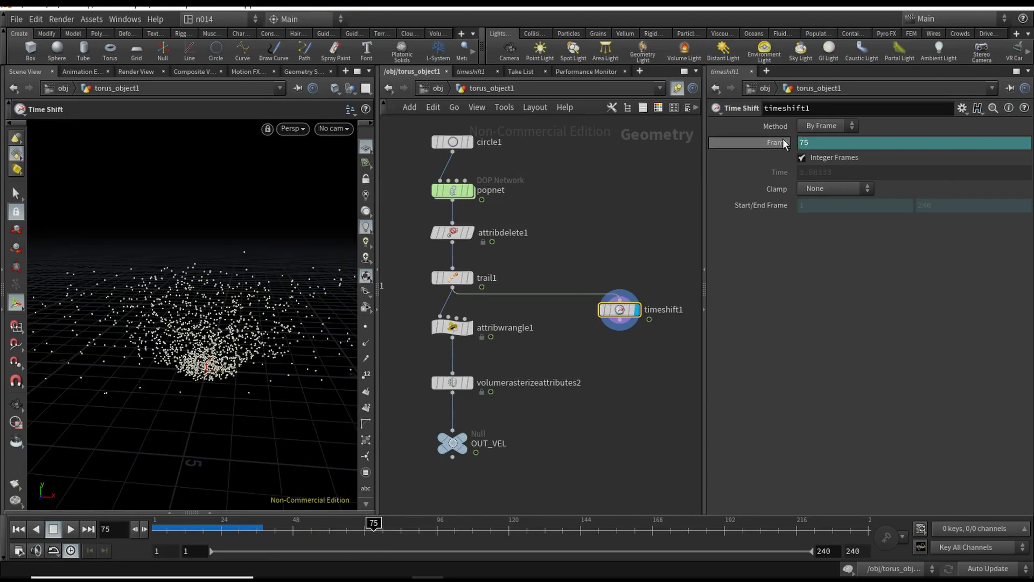
pyautogui.rightClick(781, 142)
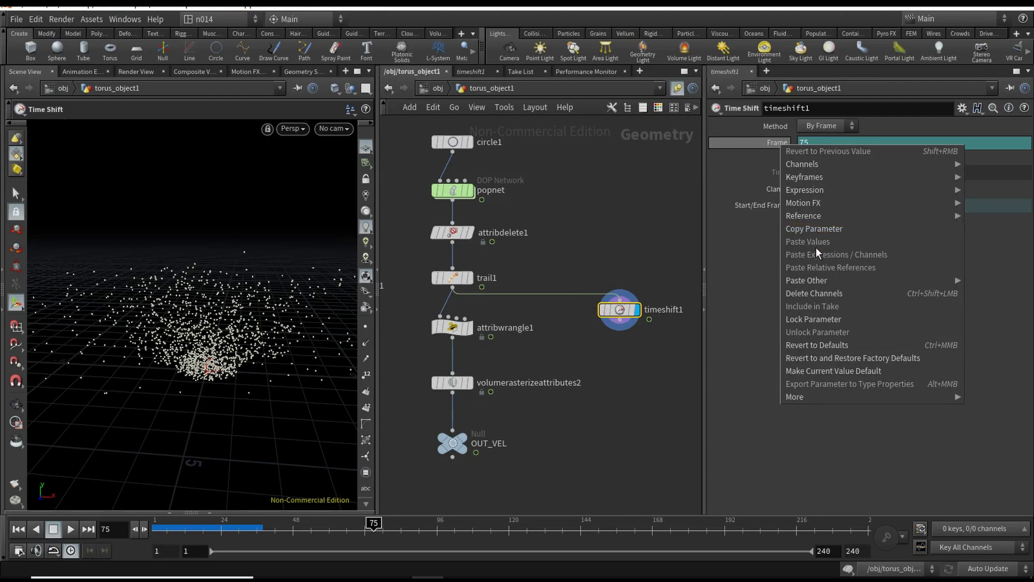
pyautogui.click(825, 294)
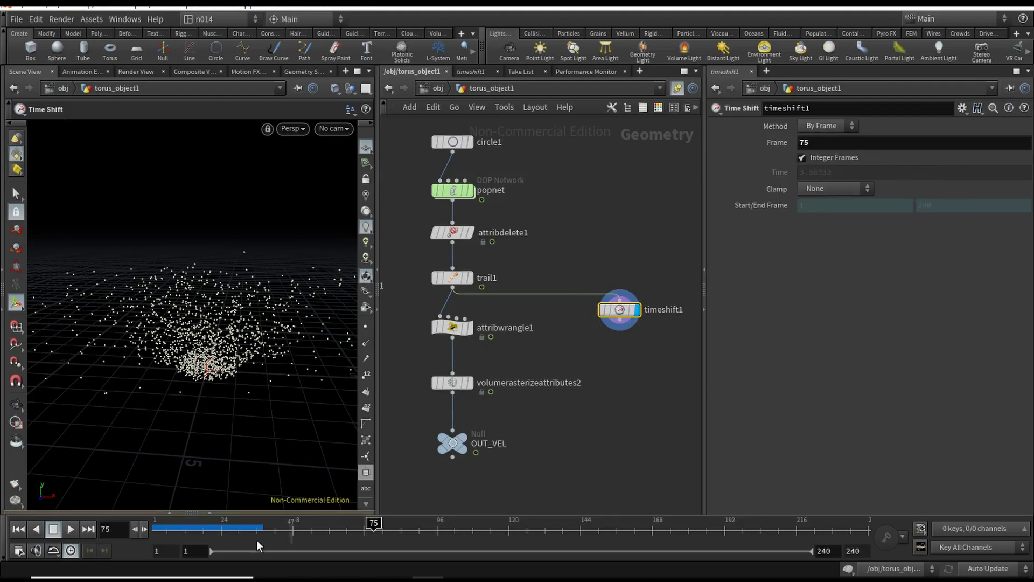
pyautogui.moveTo(164, 524)
pyautogui.mouseDown()
pyautogui.moveTo(359, 523)
pyautogui.moveTo(160, 524)
pyautogui.mouseUp()
# Add a Box node with uniform scale 5.64 and a Y center of 2.79318 around the particle cloud
pyautogui.keyDown('alt'); pyautogui.moveTo(614, 340); pyautogui.dragTo(580, 303, button='middle'); pyautogui.keyUp('alt')
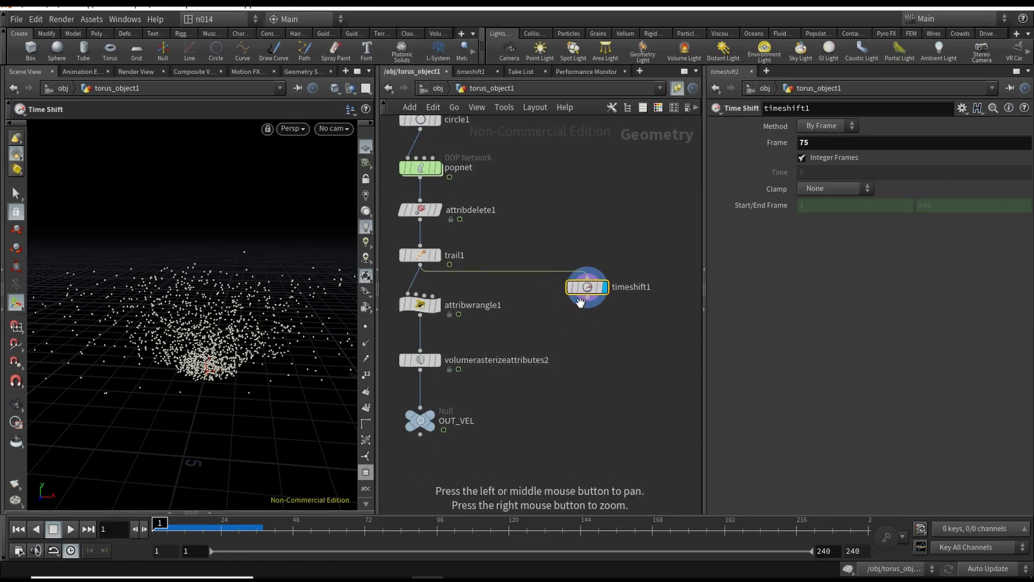
pyautogui.press('Tab')
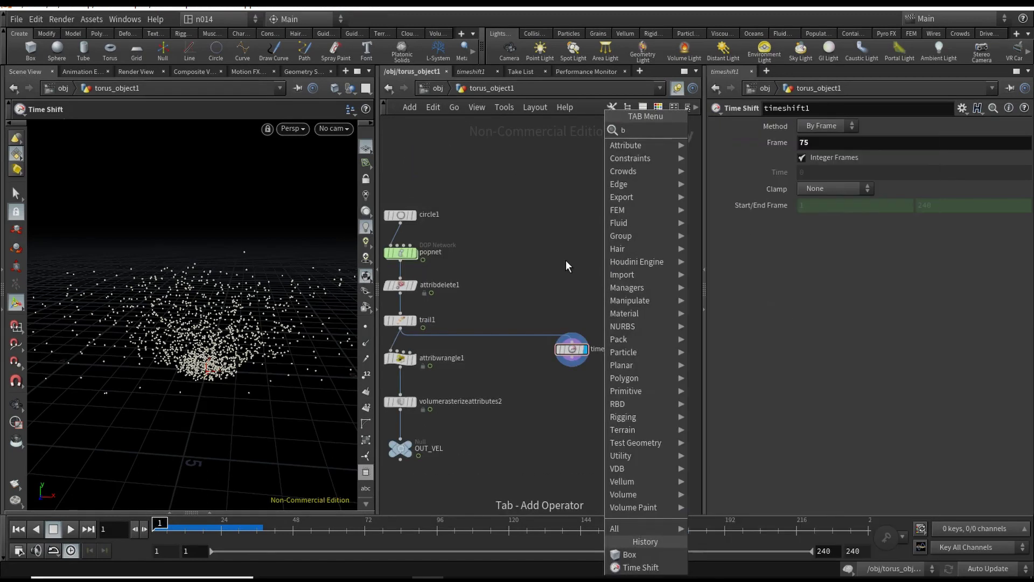
pyautogui.write('box')
pyautogui.press('Return')
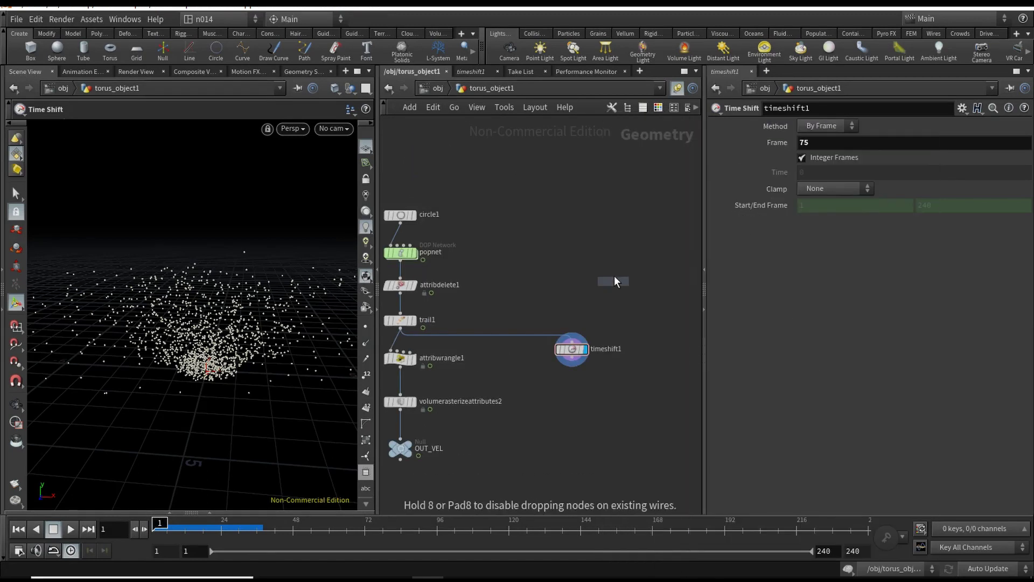
pyautogui.click(628, 247)
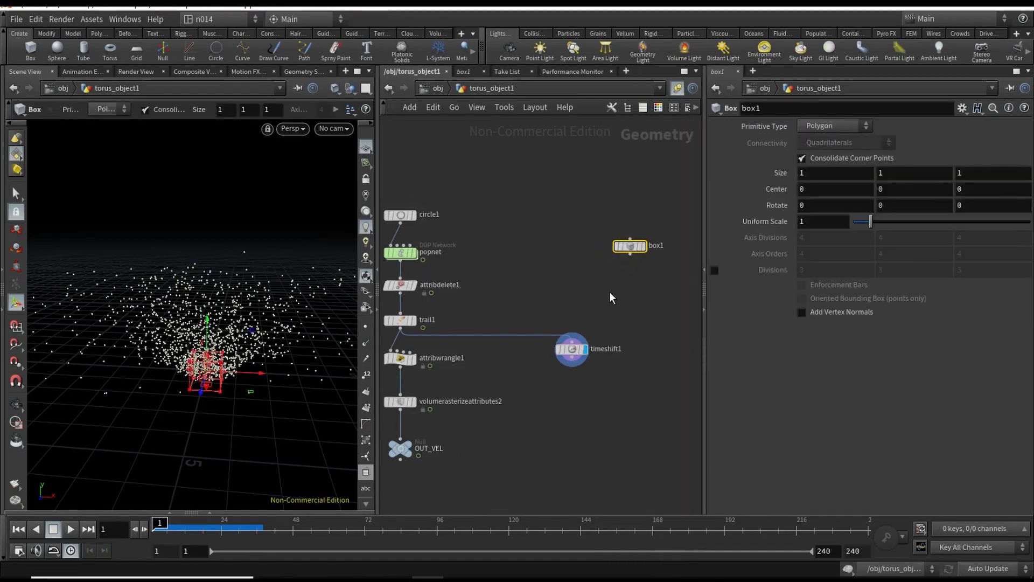
pyautogui.moveTo(609, 292); pyautogui.dragTo(570, 288, button='middle')
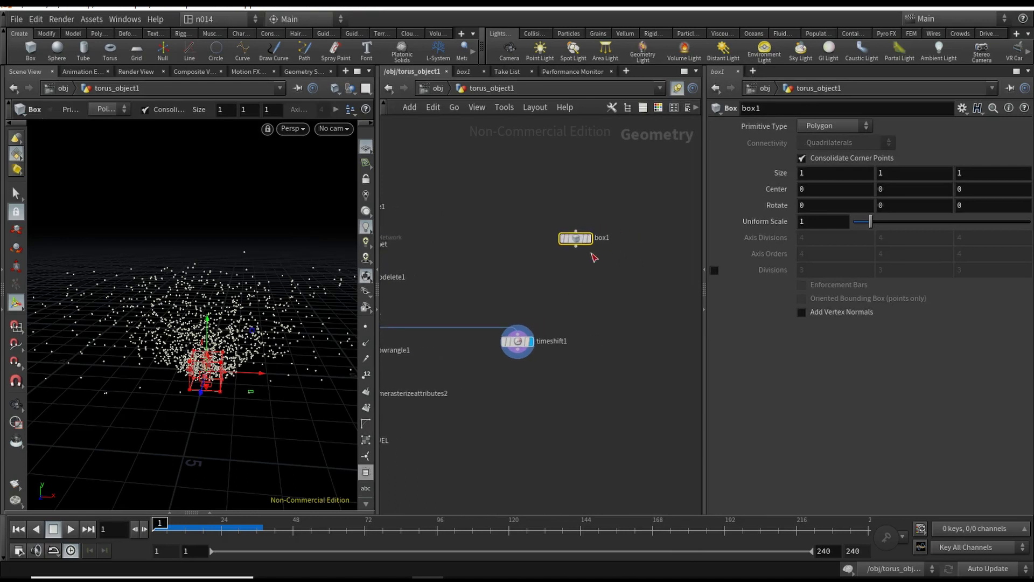
pyautogui.moveTo(874, 222); pyautogui.dragTo(957, 239)
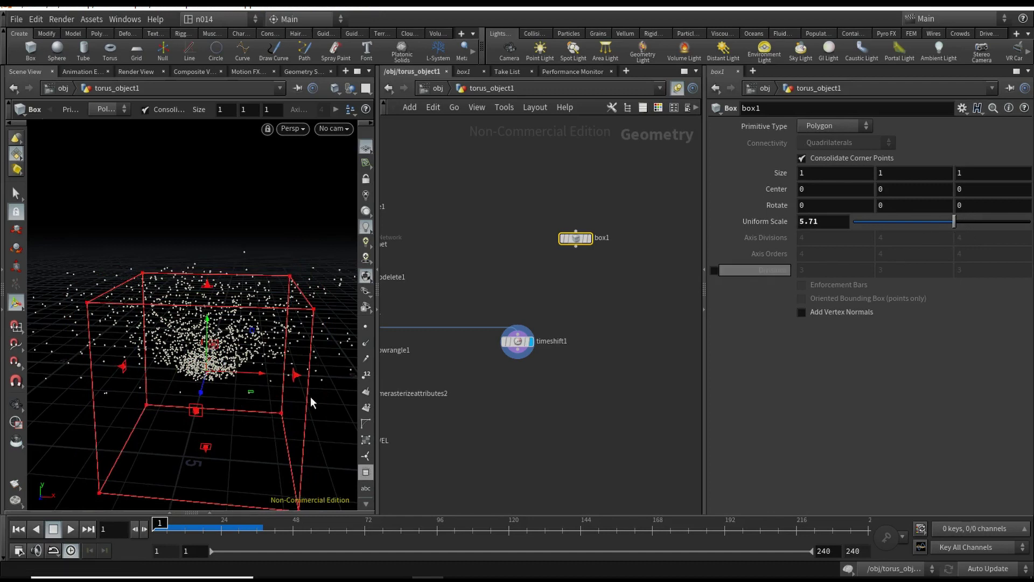
pyautogui.moveTo(302, 345); pyautogui.dragTo(196, 289)
# Add a Scatter node connected to the box and display its scattered points in the viewport
pyautogui.press('Tab')
pyautogui.write('sc')
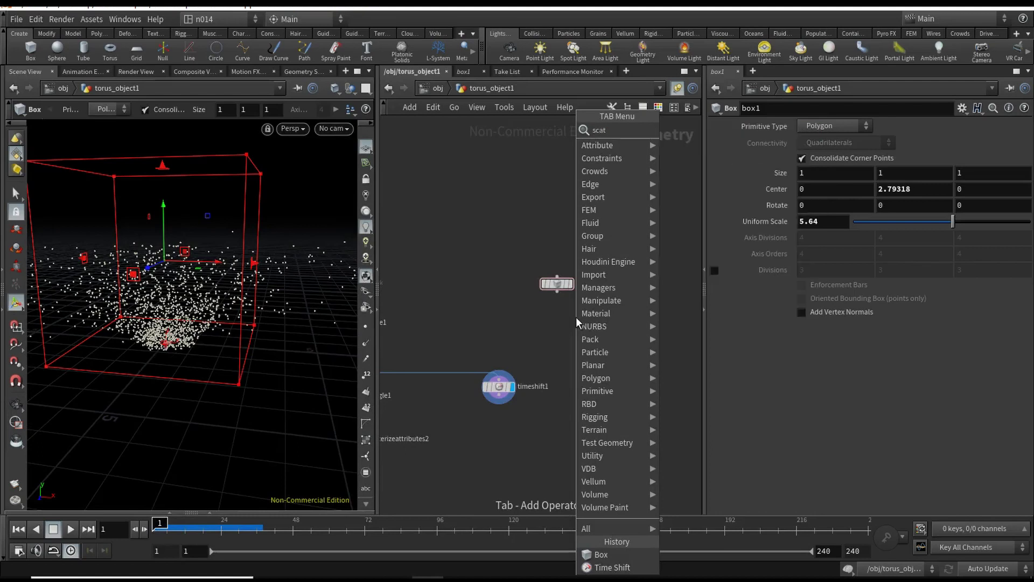
pyautogui.press('Return')
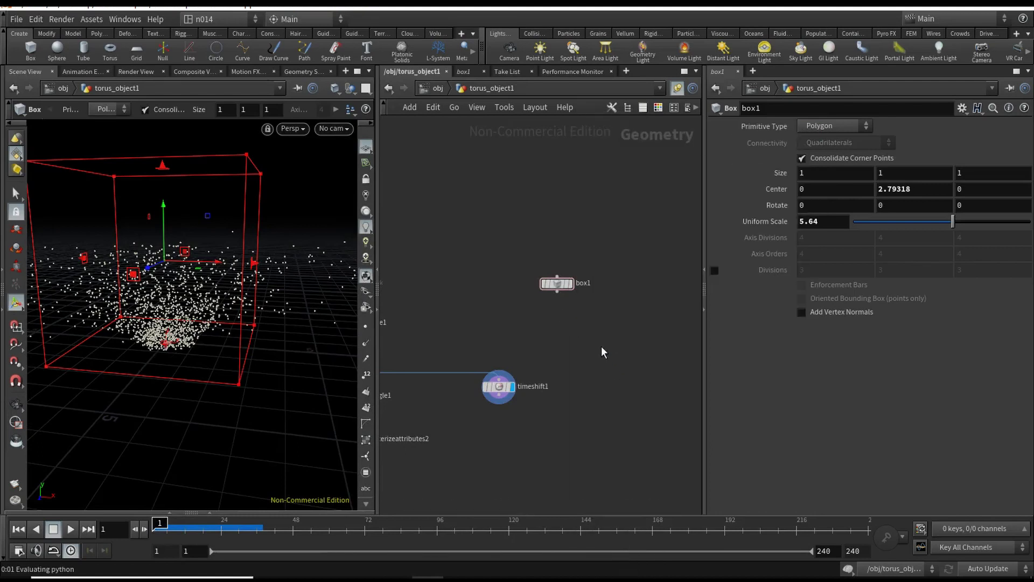
pyautogui.click(598, 363)
pyautogui.click(557, 292)
pyautogui.moveTo(596, 360); pyautogui.dragTo(575, 352)
pyautogui.click(587, 343)
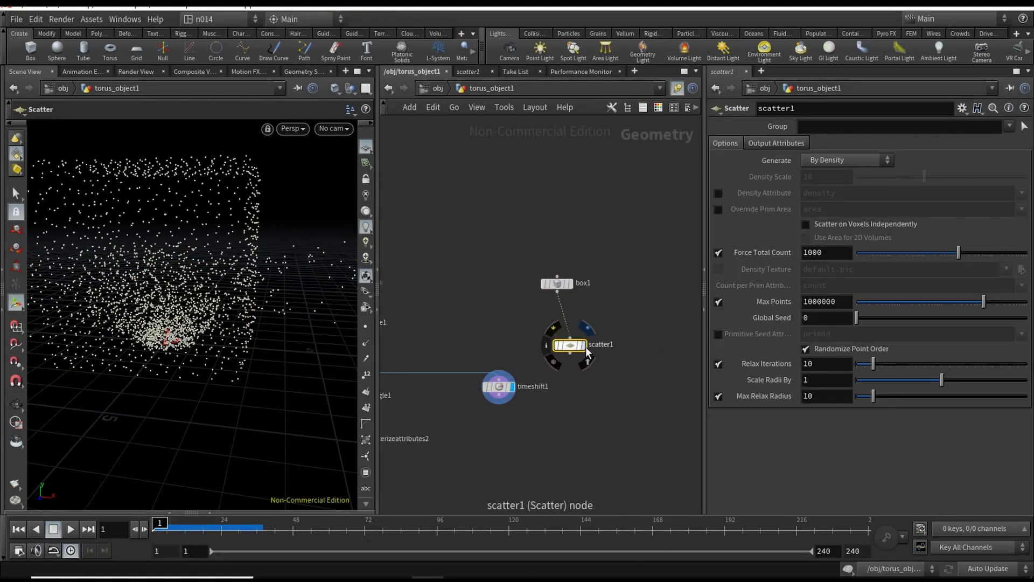
pyautogui.press('Escape')
pyautogui.moveTo(294, 354); pyautogui.dragTo(258, 329)
pyautogui.moveTo(127, 342); pyautogui.dragTo(213, 334)
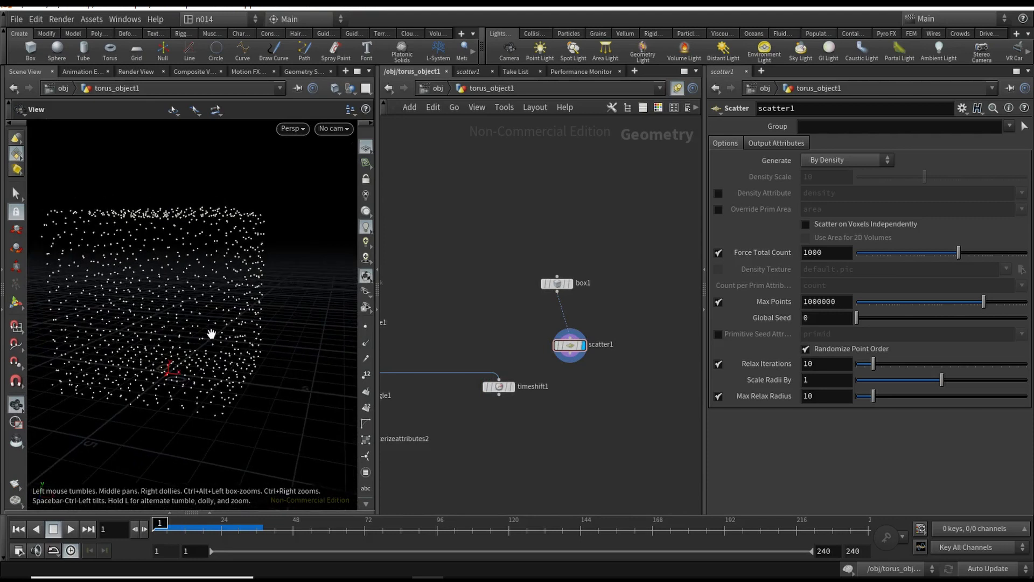
pyautogui.press('Return')
# Insert a VDB from Polygons node between box1 and scatter1
pyautogui.moveTo(596, 303); pyautogui.dragTo(593, 302, button='middle')
pyautogui.press('Tab')
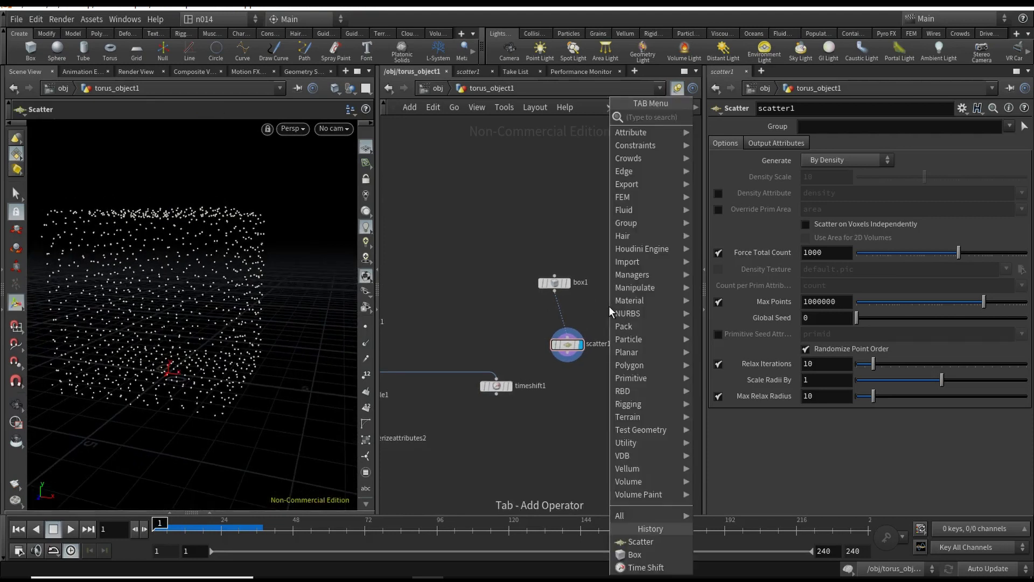
pyautogui.write('vdb')
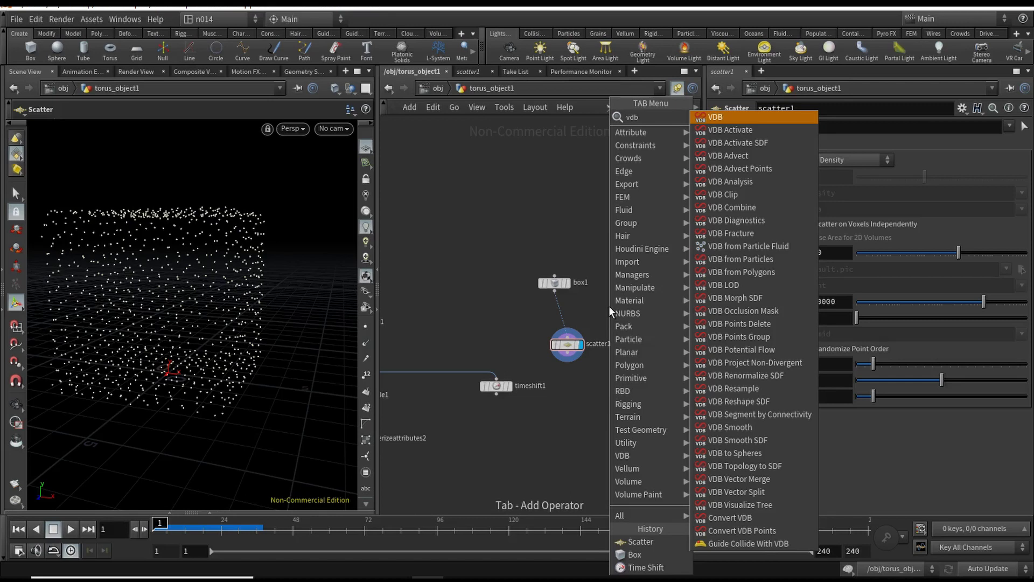
pyautogui.write('frompoly')
pyautogui.press('Return')
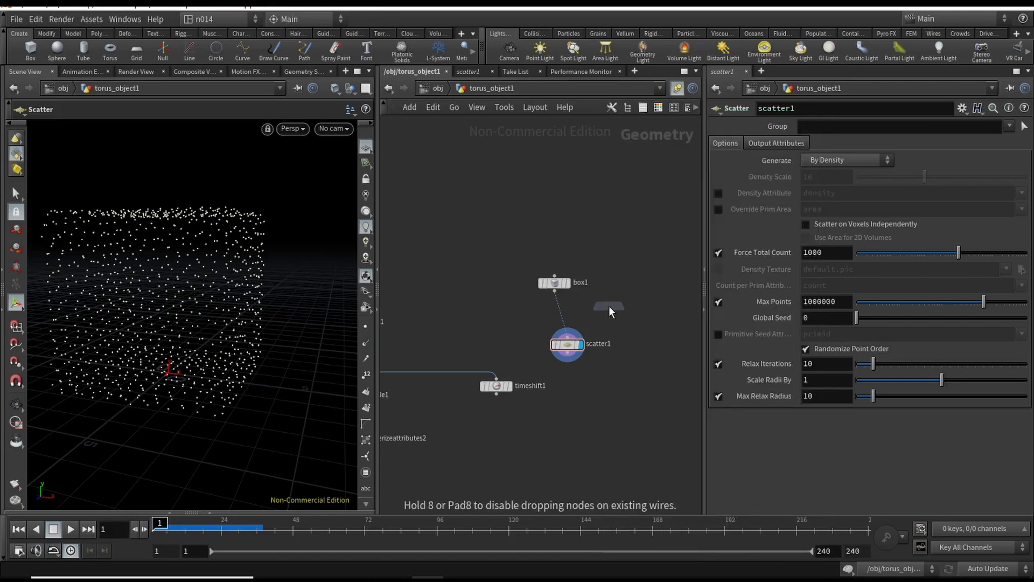
pyautogui.click(564, 314)
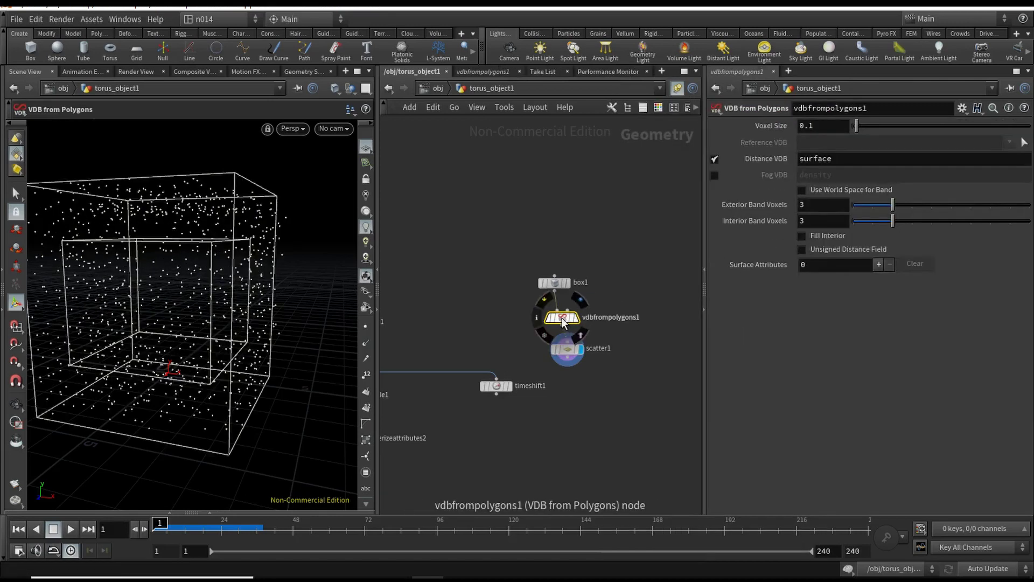
pyautogui.moveTo(564, 318); pyautogui.dragTo(568, 314)
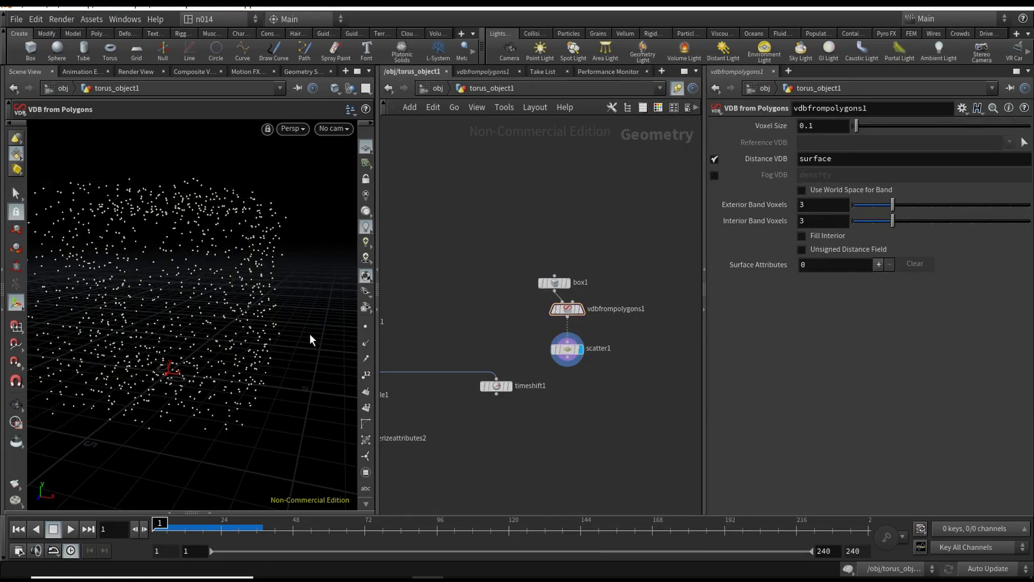
# Switch the VDB from Polygons output from the distance VDB to the fog VDB named density
pyautogui.moveTo(309, 334); pyautogui.dragTo(323, 302)
pyautogui.click(567, 308)
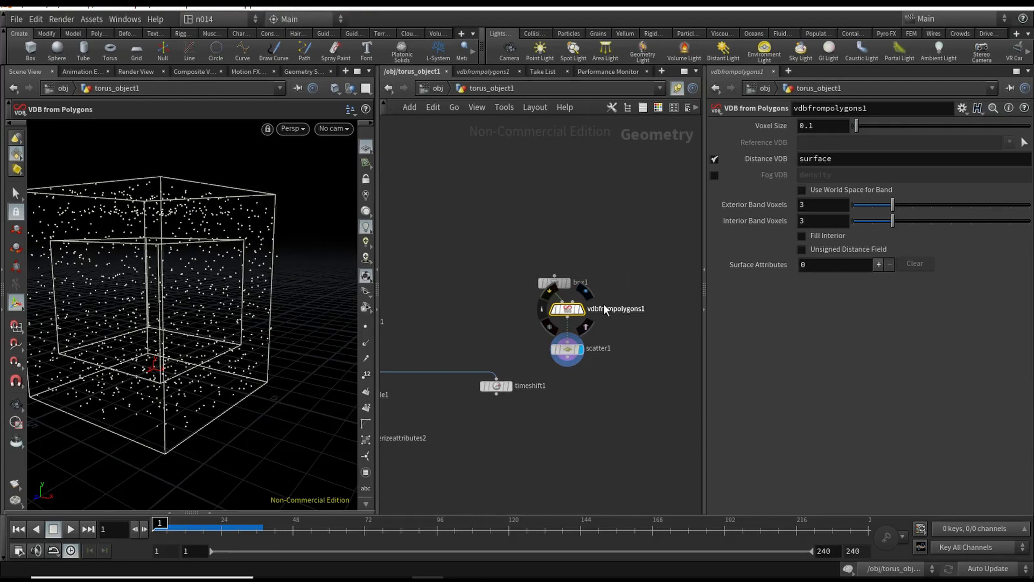
pyautogui.click(714, 159)
pyautogui.click(714, 175)
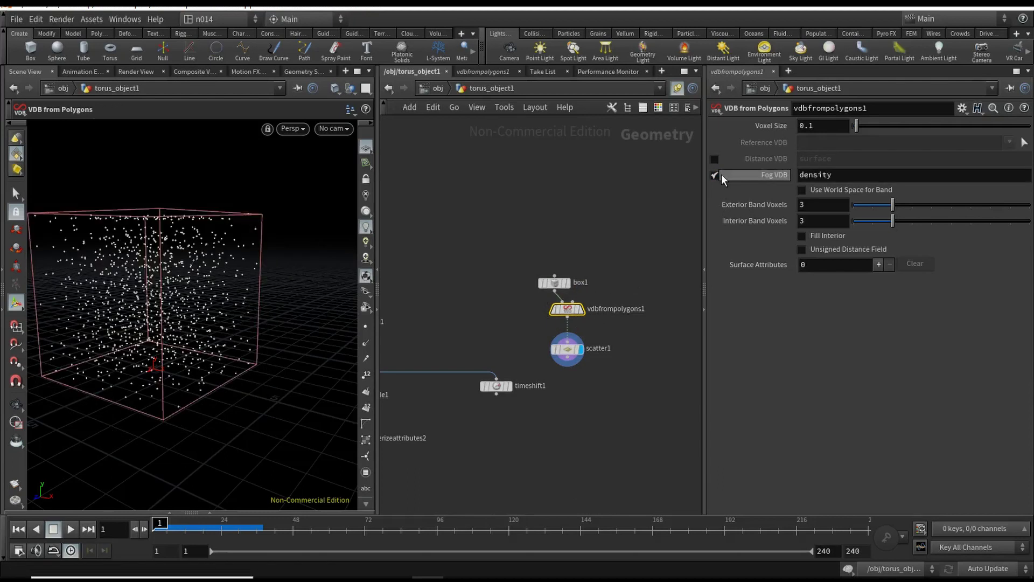
pyautogui.press('space')
pyautogui.moveTo(288, 338); pyautogui.dragTo(318, 347)
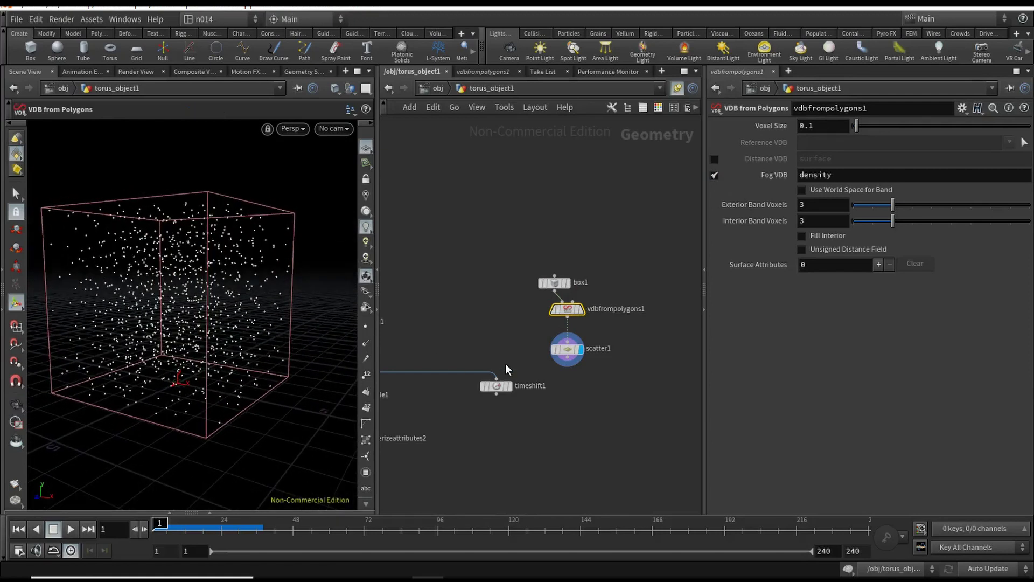
# Set scatter1's Force Total Count to 5000
pyautogui.click(534, 352)
pyautogui.click(566, 349)
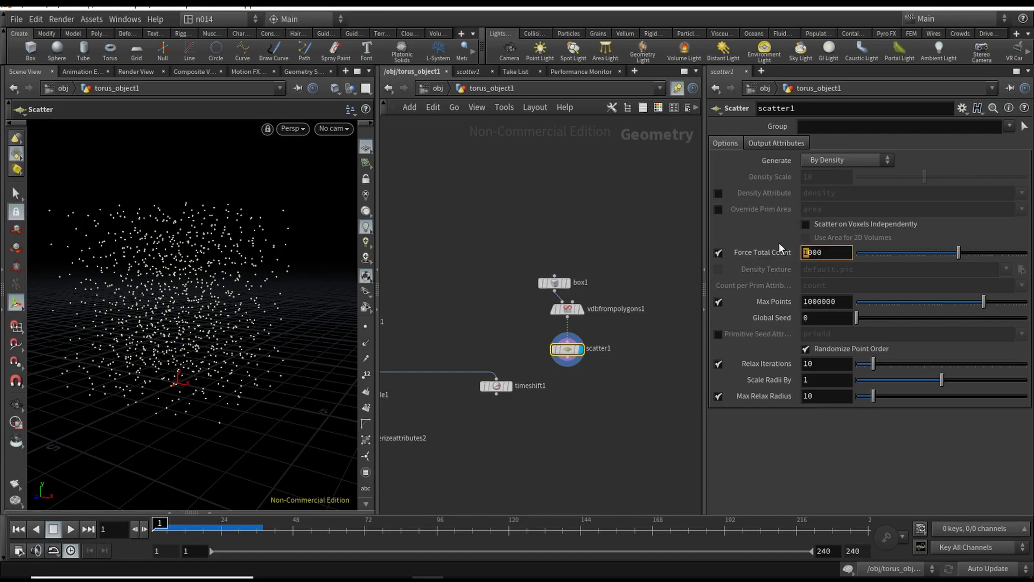
pyautogui.write('5')
pyautogui.press('Return')
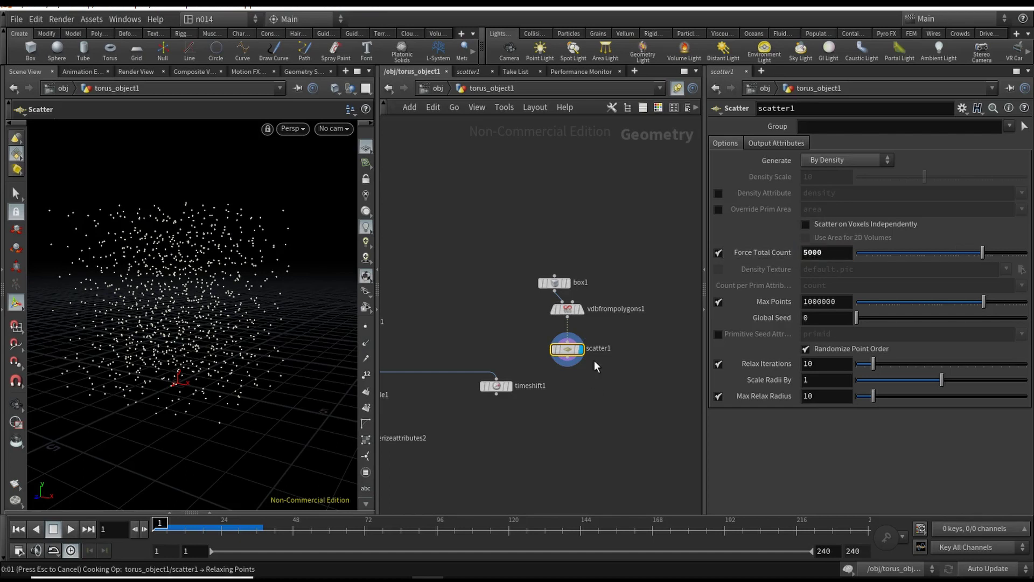
pyautogui.moveTo(603, 466); pyautogui.dragTo(604, 373, button='middle')
pyautogui.click(602, 374)
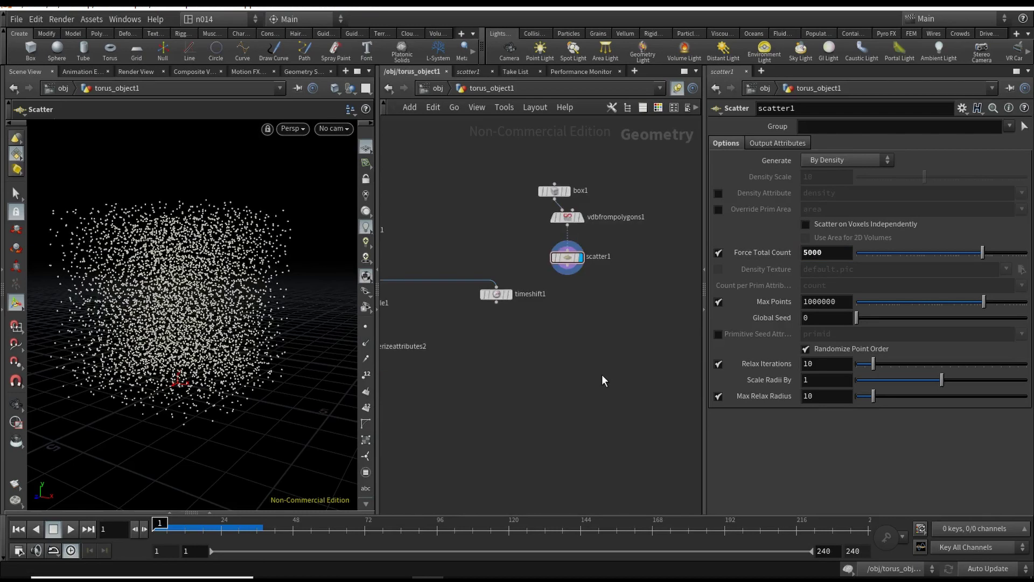
# Move the box, VDB and scatter chain clear of the Time Shift and add an Attribute VOP node fed by scatter1
pyautogui.moveTo(582, 331)
pyautogui.mouseDown(button='middle')
pyautogui.moveTo(584, 365)
pyautogui.moveTo(578, 321)
pyautogui.mouseUp(button='middle')
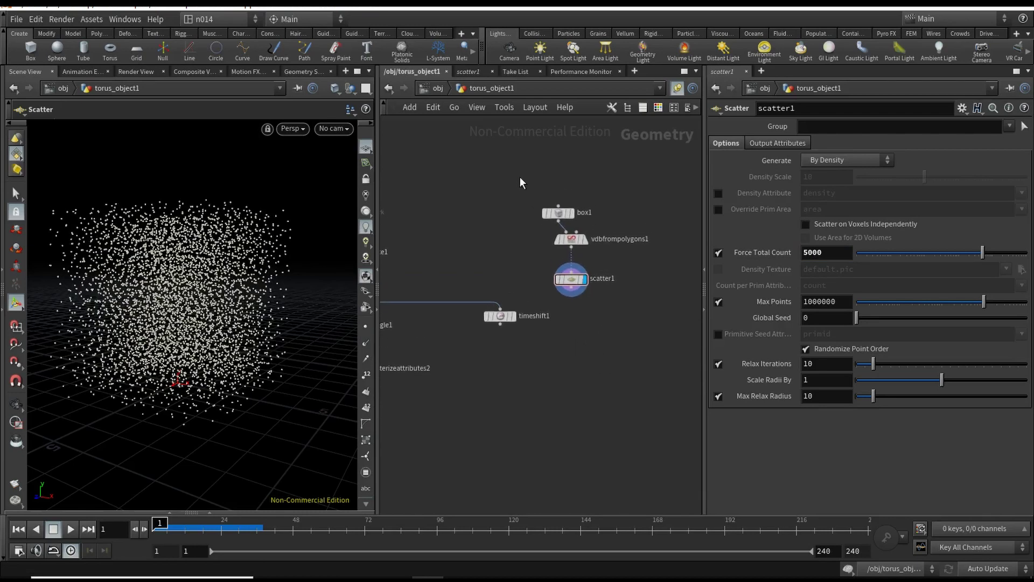
pyautogui.moveTo(526, 176); pyautogui.dragTo(608, 289)
pyautogui.moveTo(571, 280); pyautogui.dragTo(546, 243)
pyautogui.press('Tab')
pyautogui.write('a')
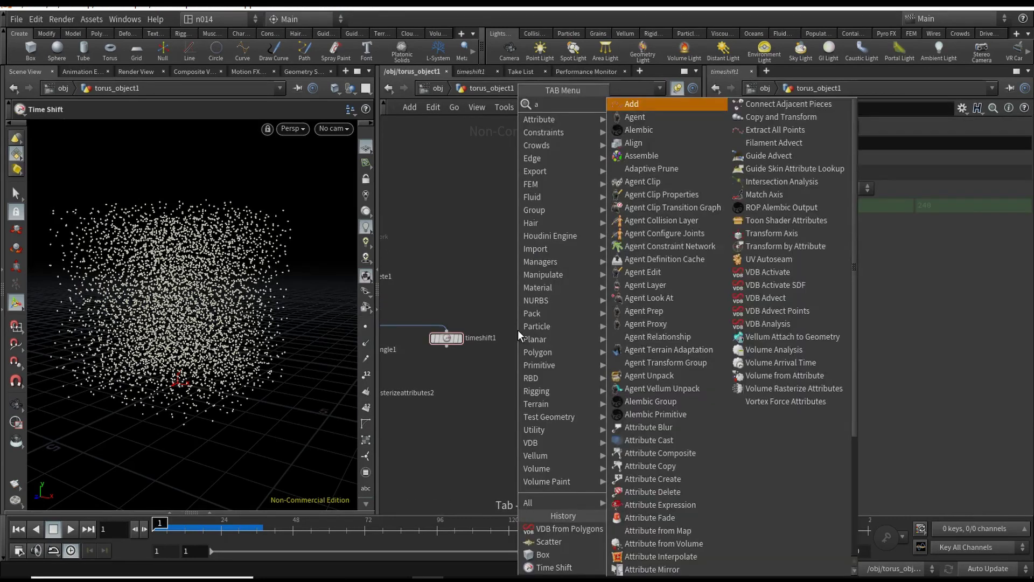
pyautogui.write('ttrib')
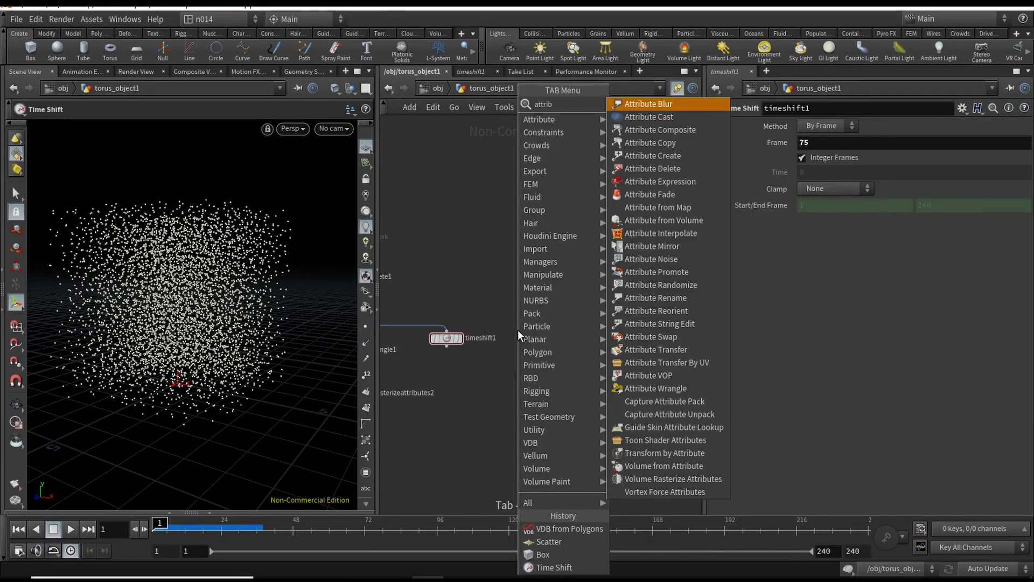
pyautogui.write('vo')
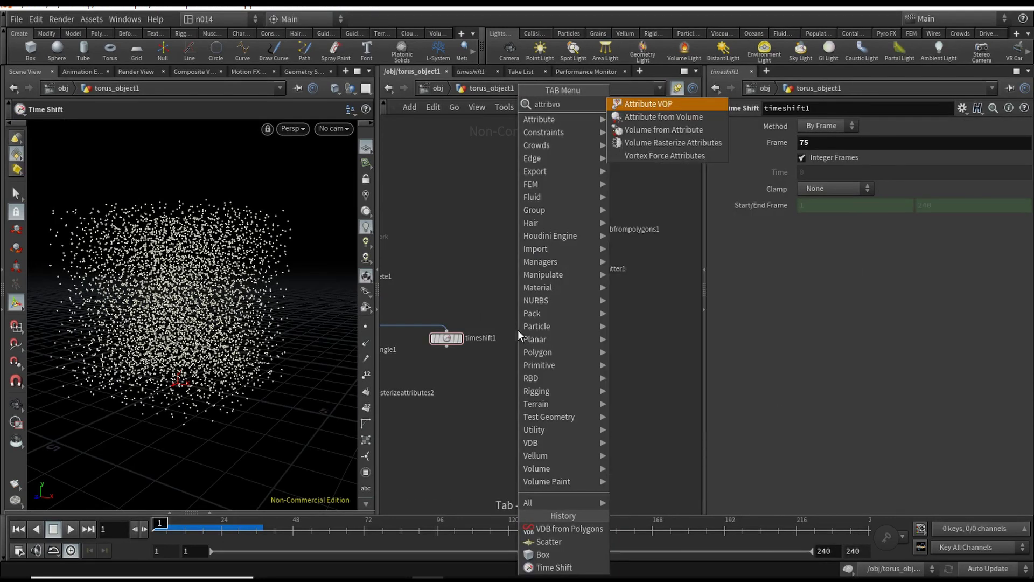
pyautogui.press('Return')
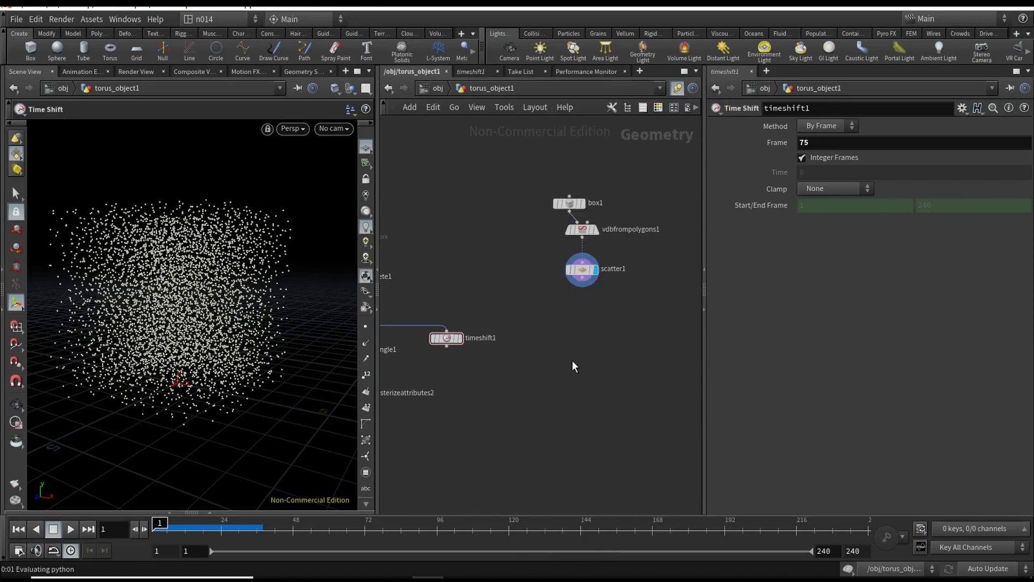
pyautogui.click(574, 366)
pyautogui.click(557, 367)
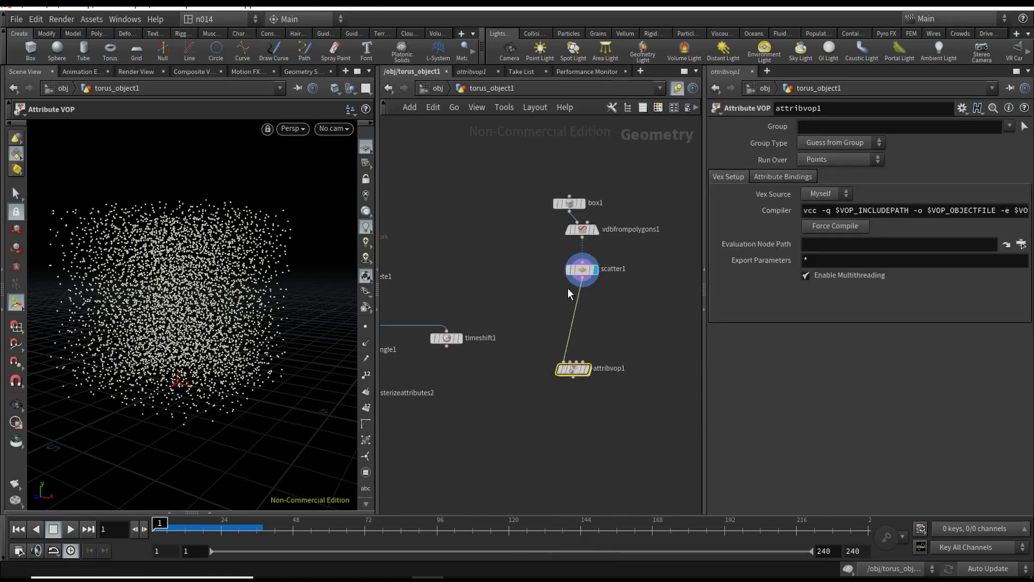
# Wire timeshift1 into the second input of attribvop1, reposition the Attribute VOP and display it
pyautogui.scroll(3, 568, 276)
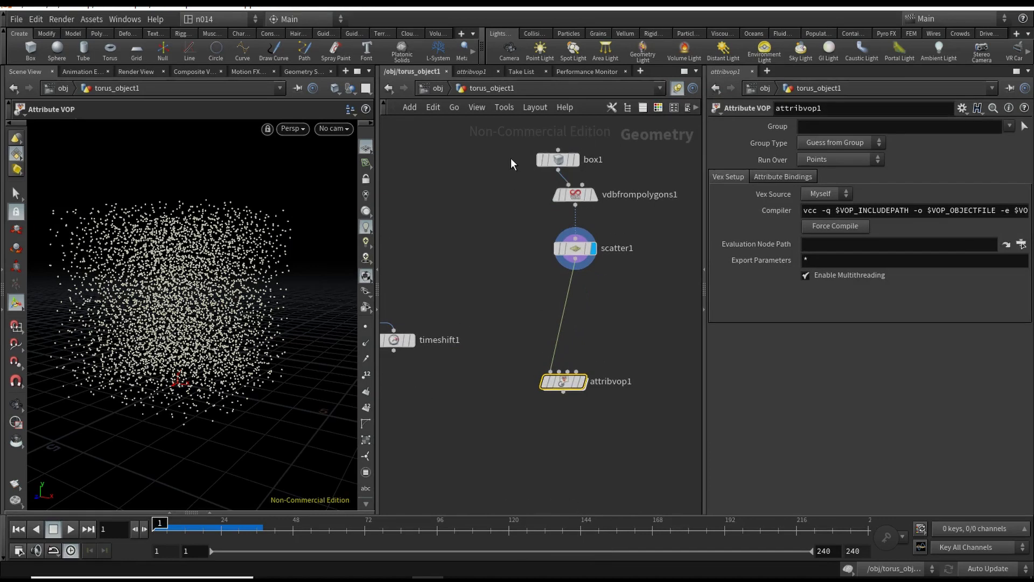
pyautogui.moveTo(511, 158); pyautogui.dragTo(558, 296)
pyautogui.moveTo(557, 297); pyautogui.dragTo(615, 246, button='middle')
pyautogui.click(452, 300)
pyautogui.click(614, 321)
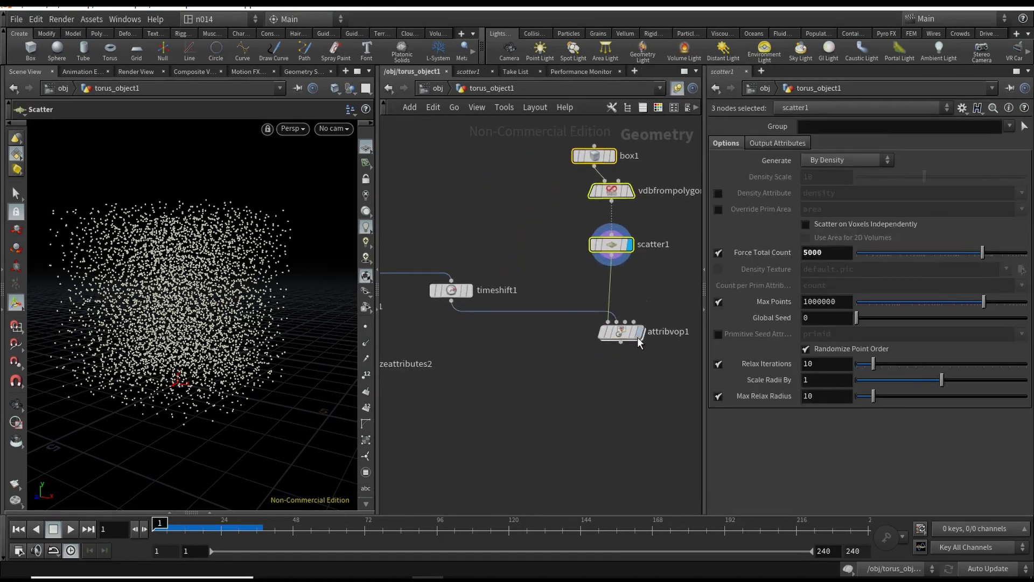
pyautogui.moveTo(615, 330); pyautogui.dragTo(586, 337)
# Enter the attribvop1 network and add a Point Cloud Open node between the global parameters and the output
pyautogui.doubleClick(586, 340)
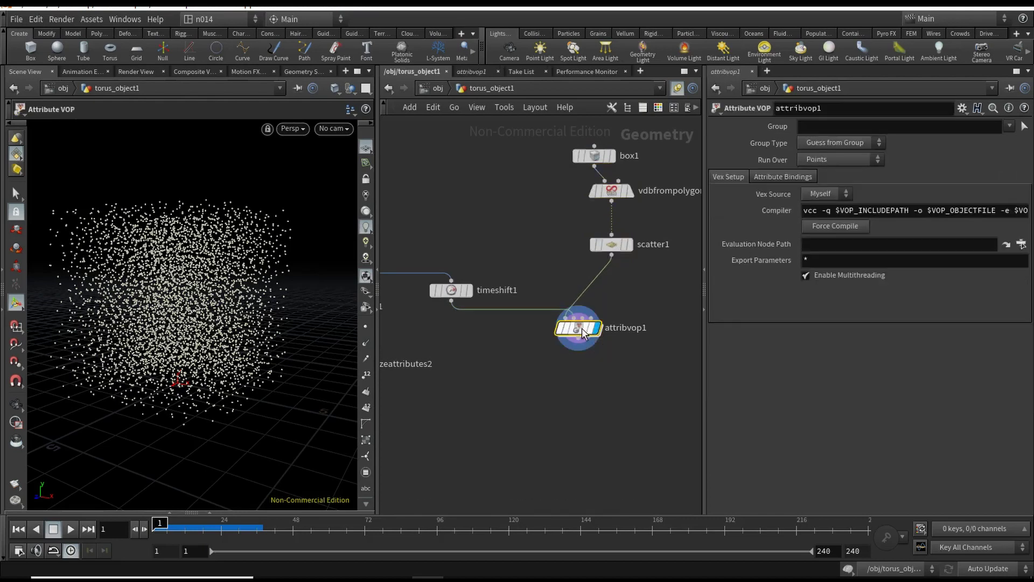
pyautogui.moveTo(536, 351); pyautogui.dragTo(535, 368, button='middle')
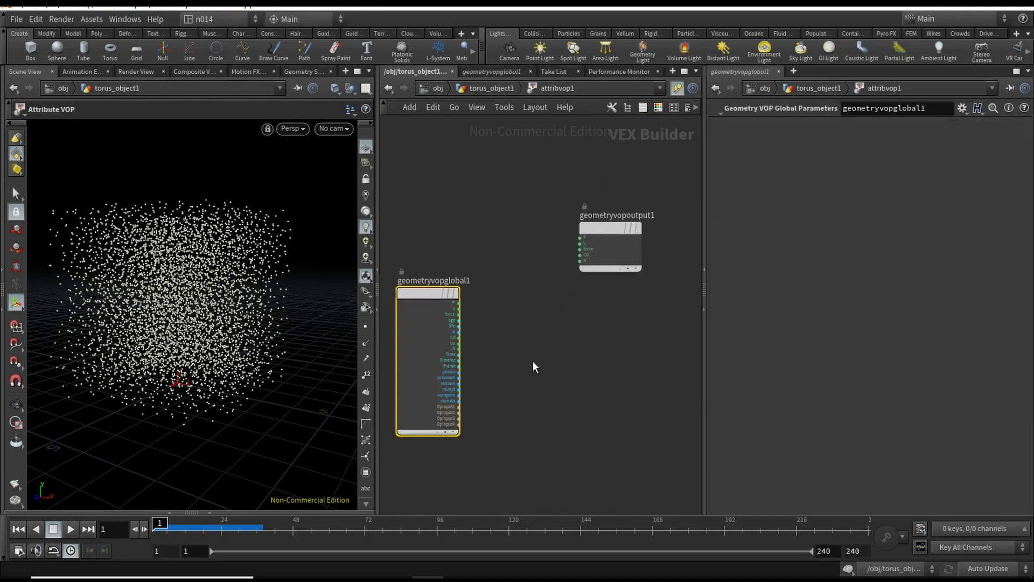
pyautogui.scroll(2, 533, 361)
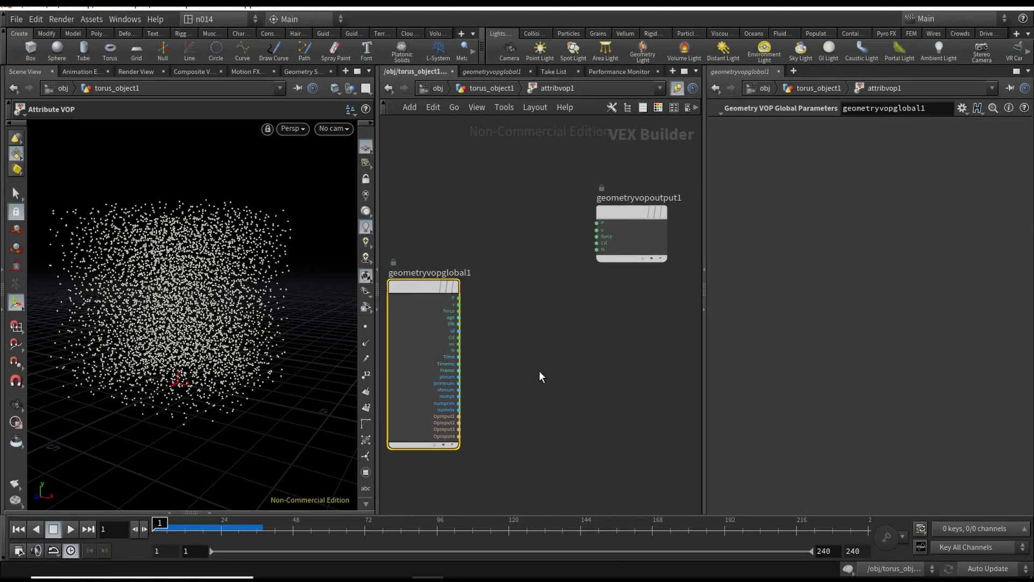
pyautogui.press('Tab')
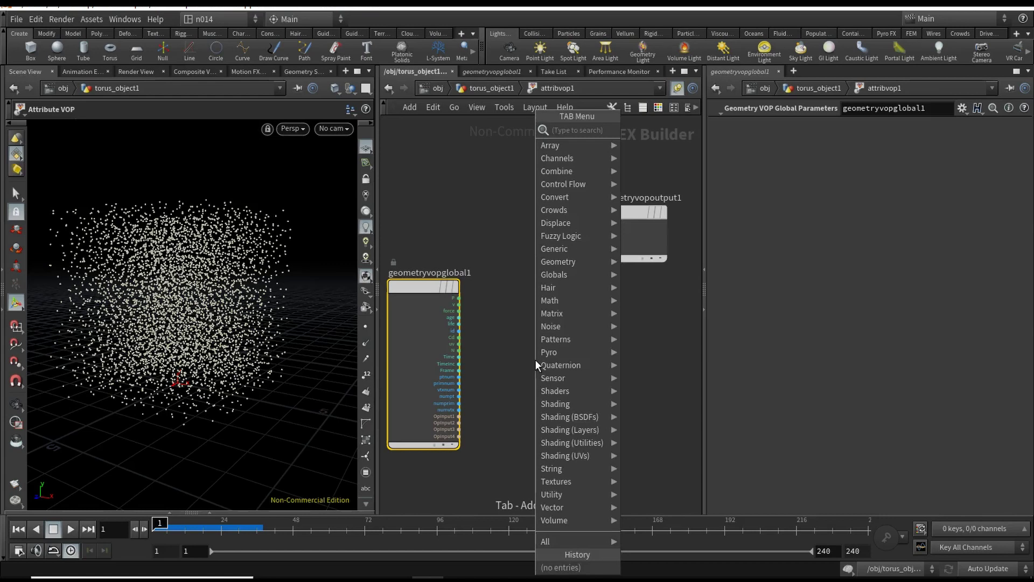
pyautogui.write('pcop')
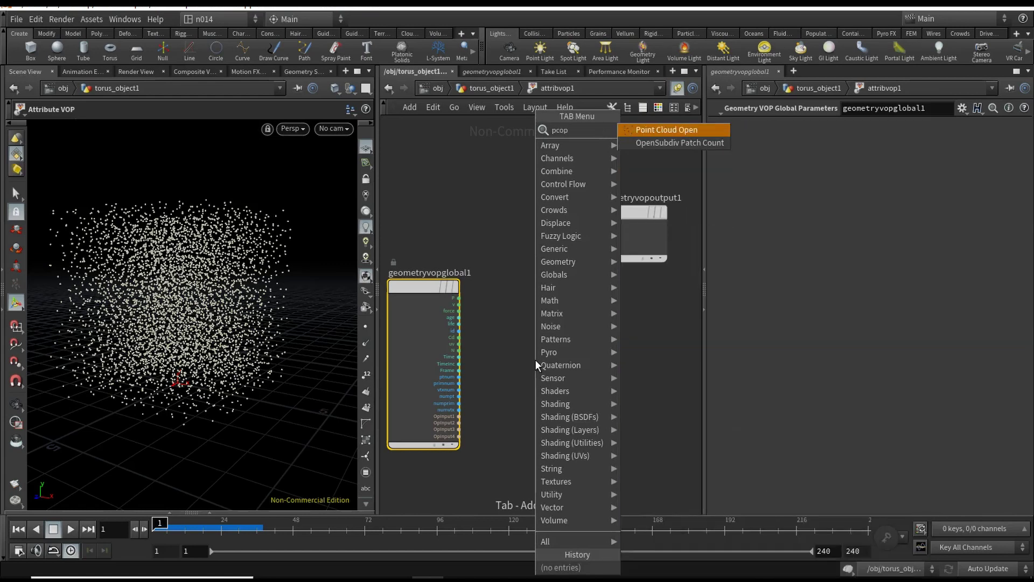
pyautogui.press('Return')
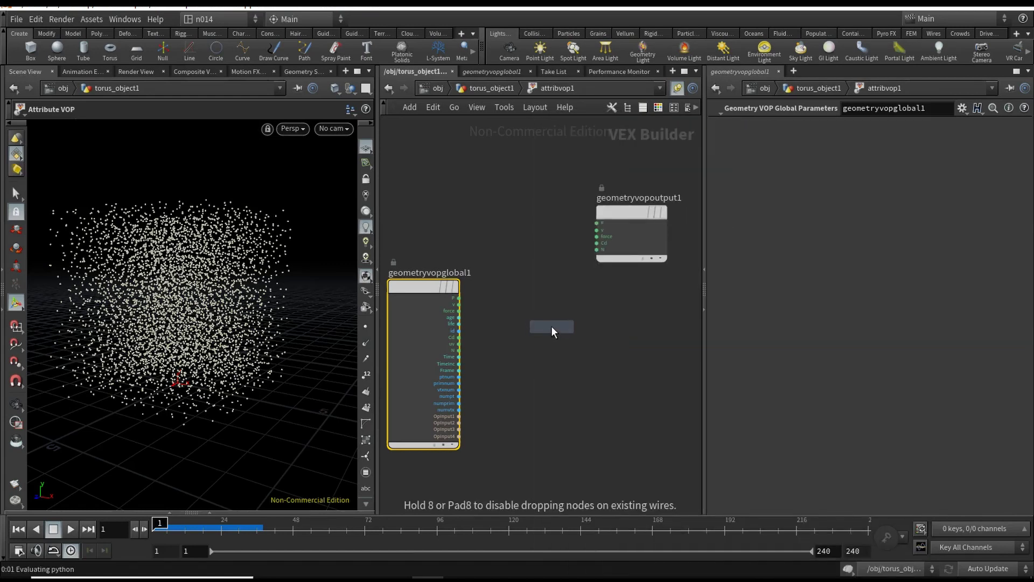
pyautogui.click(554, 327)
# Connect the global P to the Point Cloud Open's P input and OpInput2 to its file input
pyautogui.scroll(2, 502, 257)
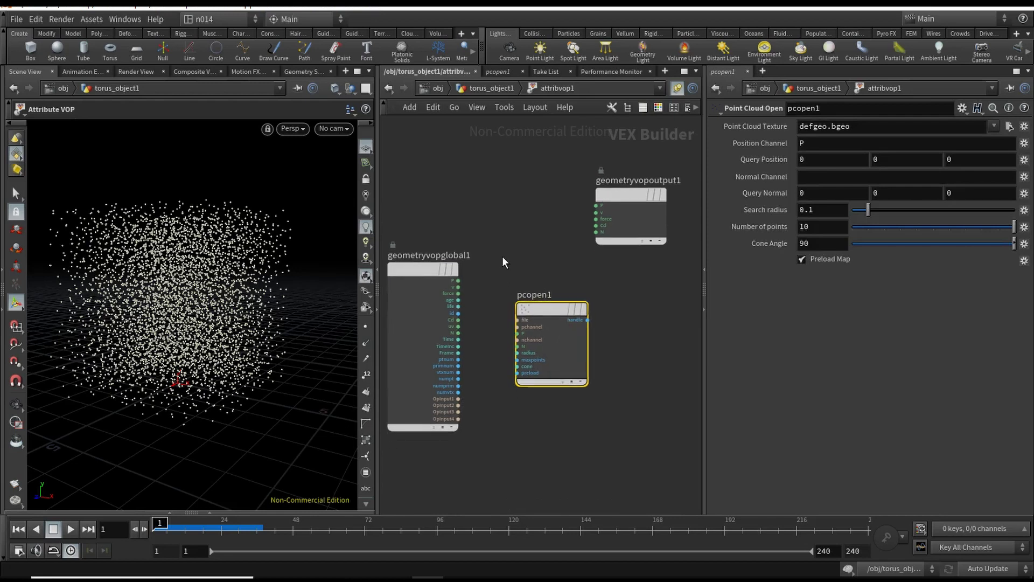
pyautogui.click(445, 287)
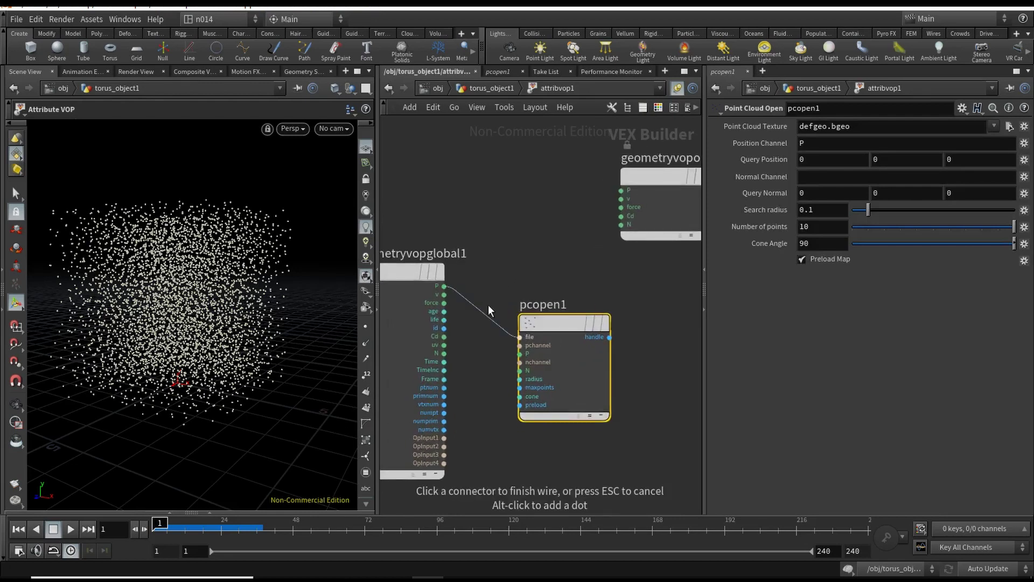
pyautogui.click(520, 353)
pyautogui.scroll(-1, 538, 272)
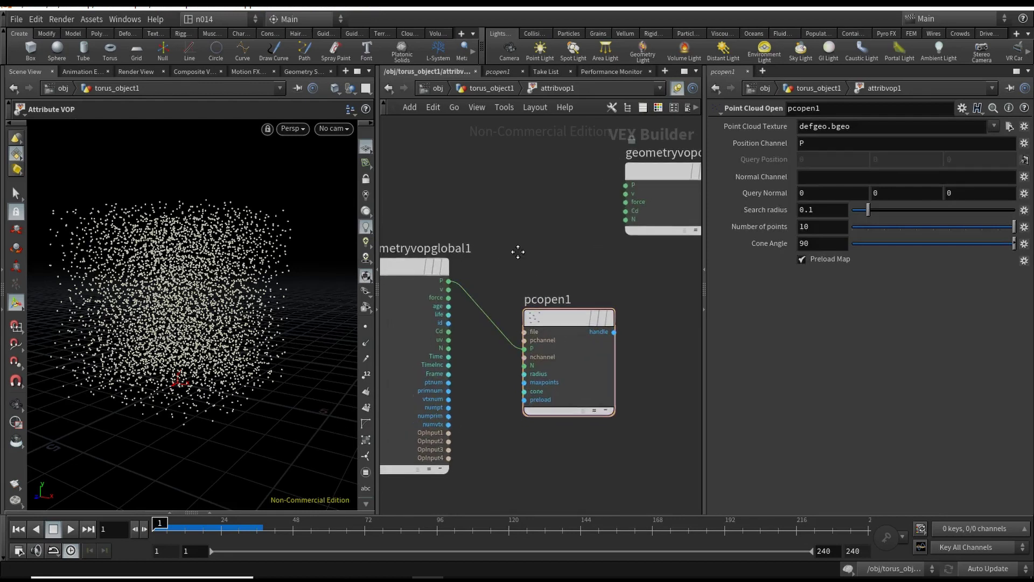
pyautogui.scroll(-2, 521, 390)
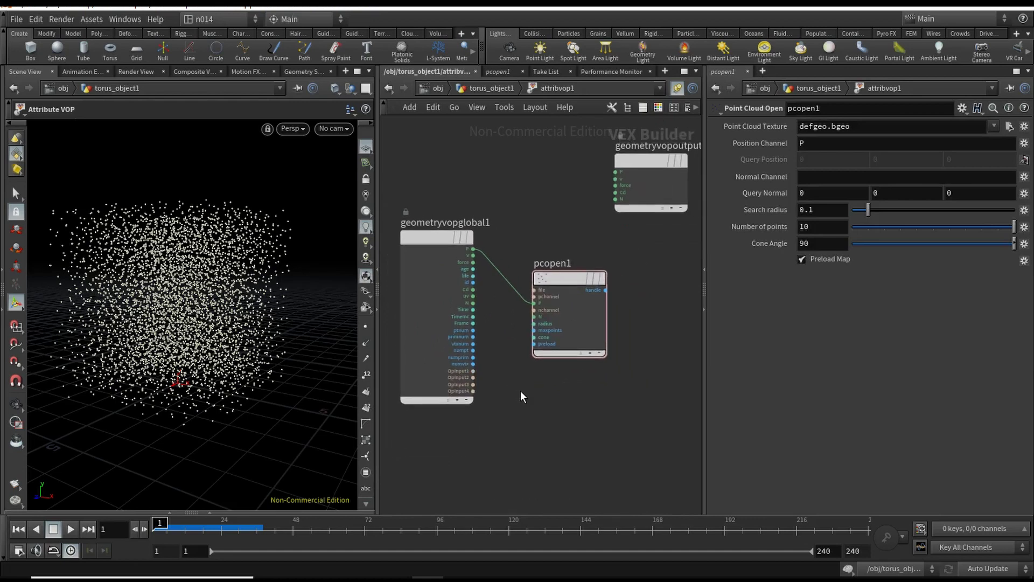
pyautogui.scroll(1, 528, 388)
pyautogui.scroll(1, 526, 402)
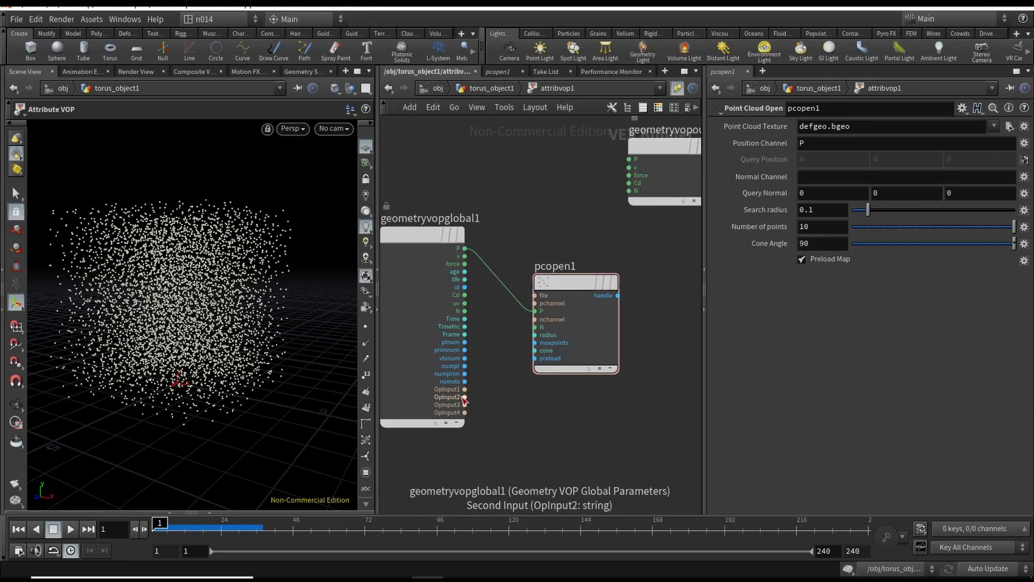
pyautogui.click(465, 397)
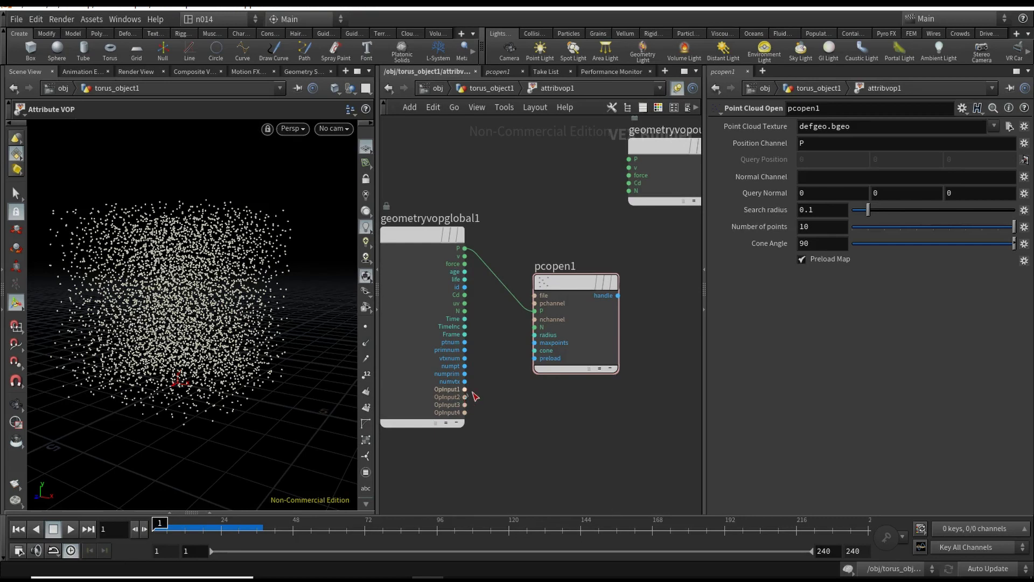
pyautogui.click(535, 296)
# Add a Point Cloud Filter node beside pcopen1 in the attribvop1 network
pyautogui.moveTo(634, 266); pyautogui.dragTo(588, 305, button='middle')
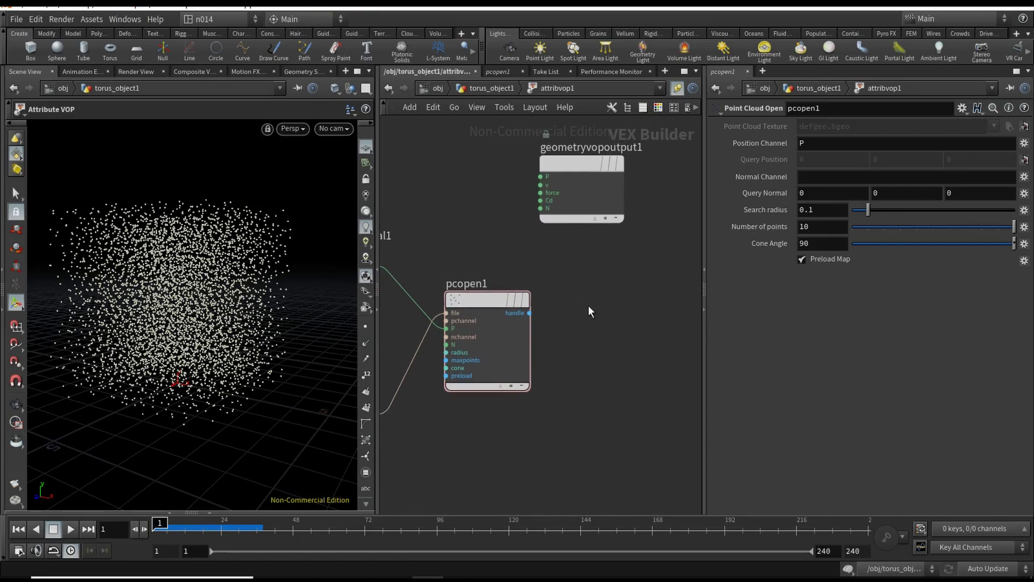
pyautogui.press('Tab')
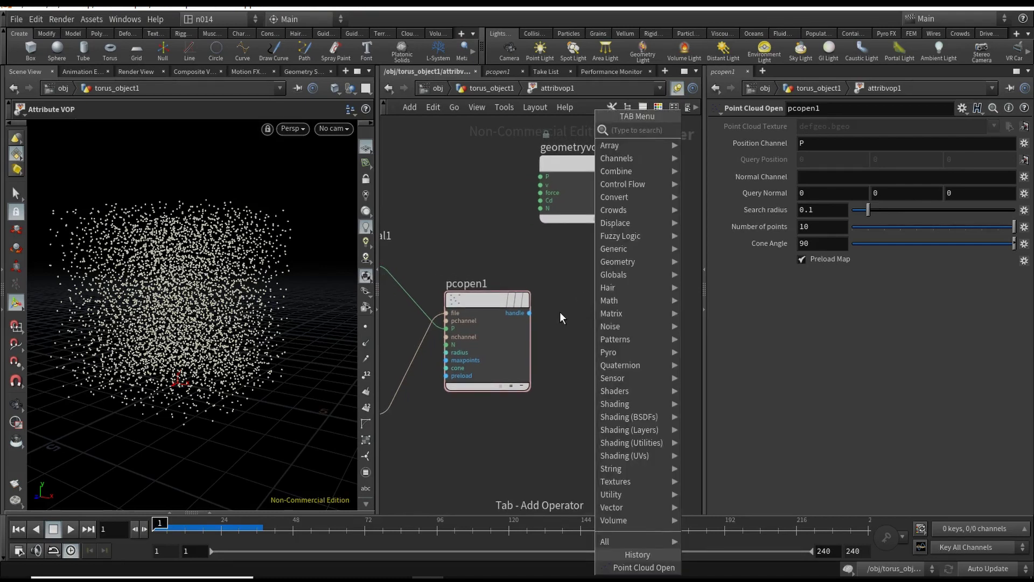
pyautogui.write('p')
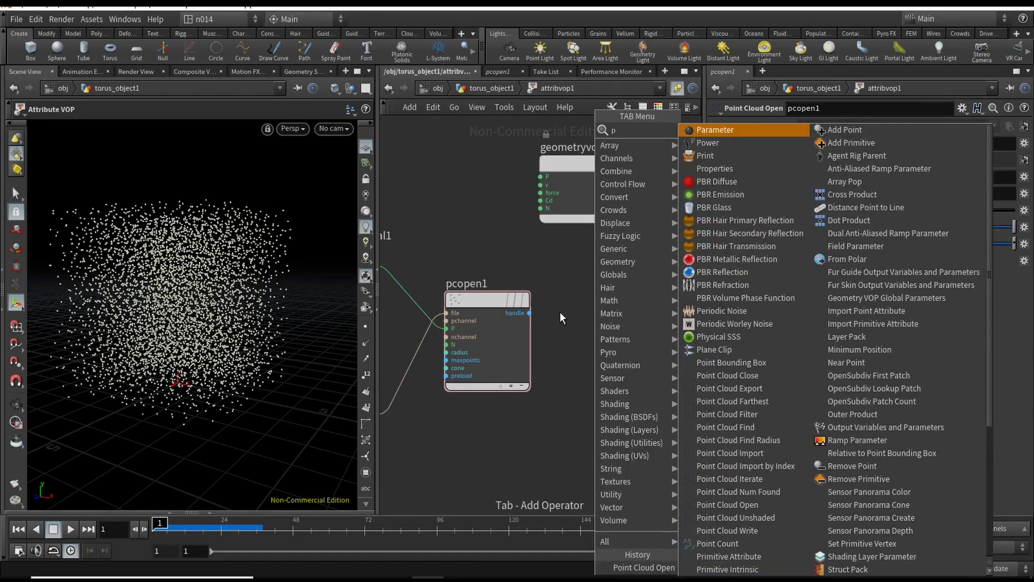
pyautogui.write('cfil')
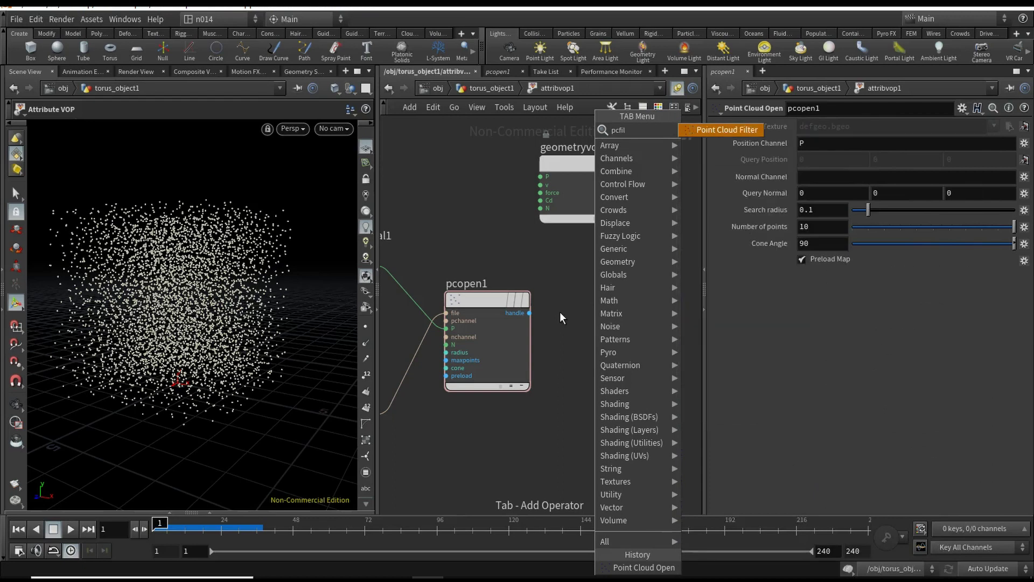
pyautogui.press('Return')
pyautogui.click(616, 317)
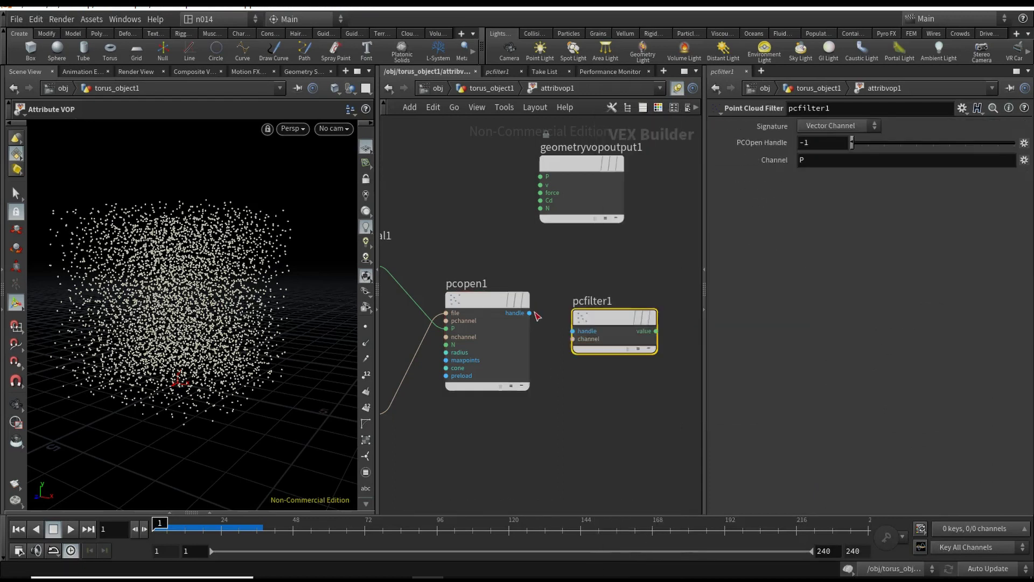
# Connect the pcopen1 handle output to pcfilter1's handle input, align the filter node and set its channel to v
pyautogui.click(530, 313)
pyautogui.click(610, 316)
pyautogui.moveTo(610, 316); pyautogui.dragTo(601, 307)
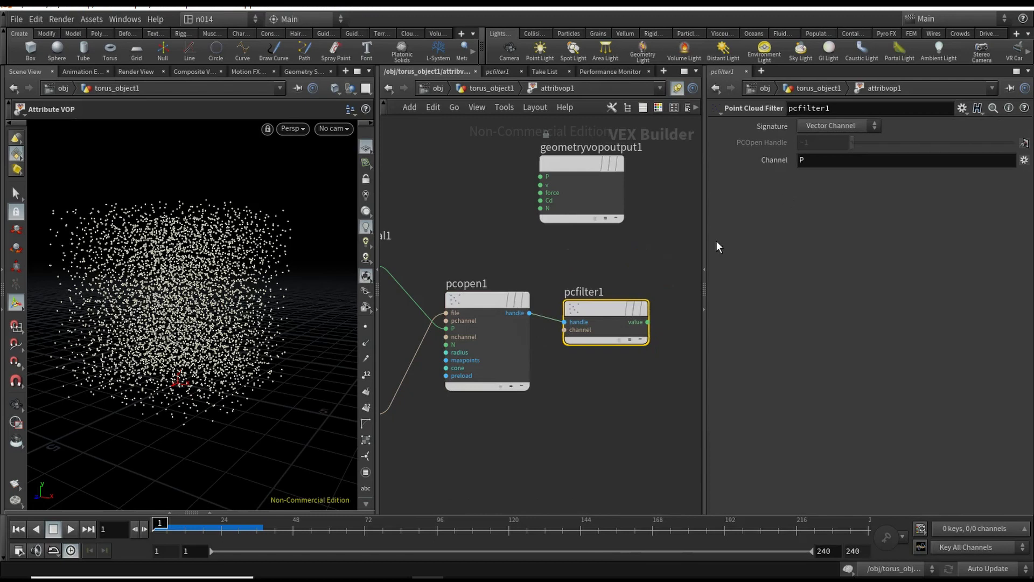
pyautogui.click(801, 159)
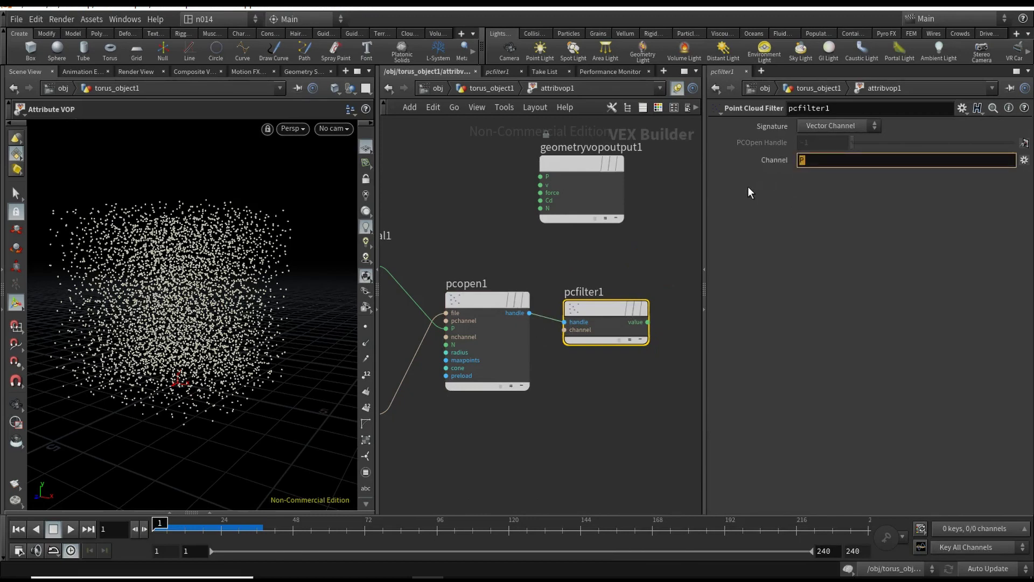
pyautogui.write('v')
pyautogui.press('Return')
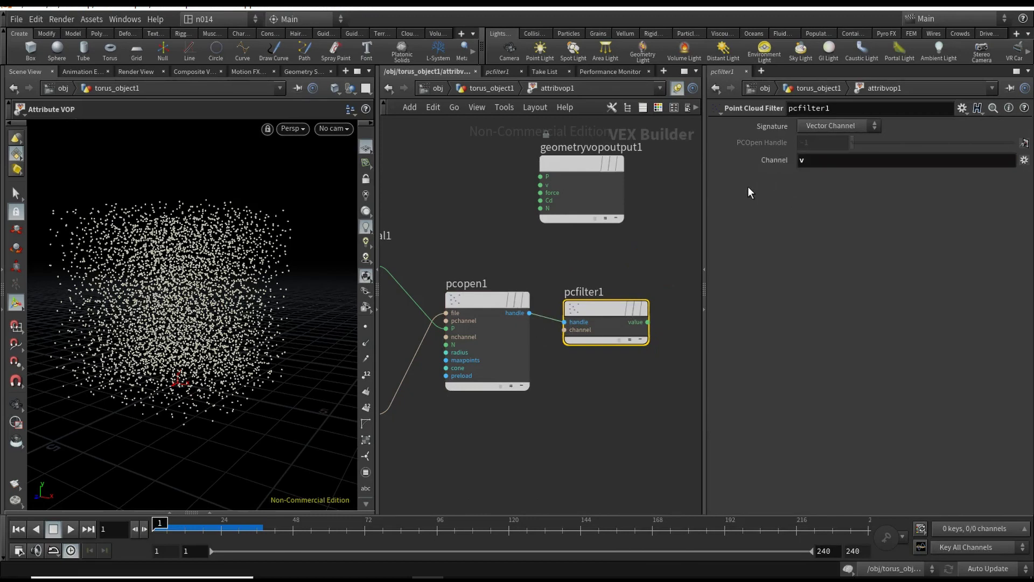
# Add a Bind Export node beyond pcfilter1 and set its type to Vector (vector)
pyautogui.click(655, 249)
pyautogui.scroll(-2, 655, 258)
pyautogui.press('Tab')
pyautogui.write('bindex')
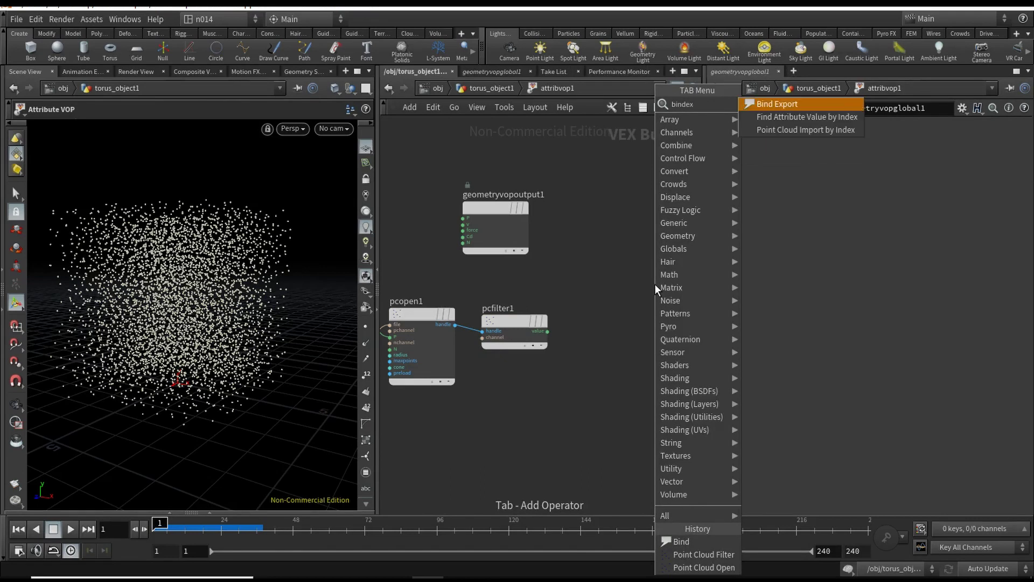
pyautogui.press('Return')
pyautogui.click(635, 334)
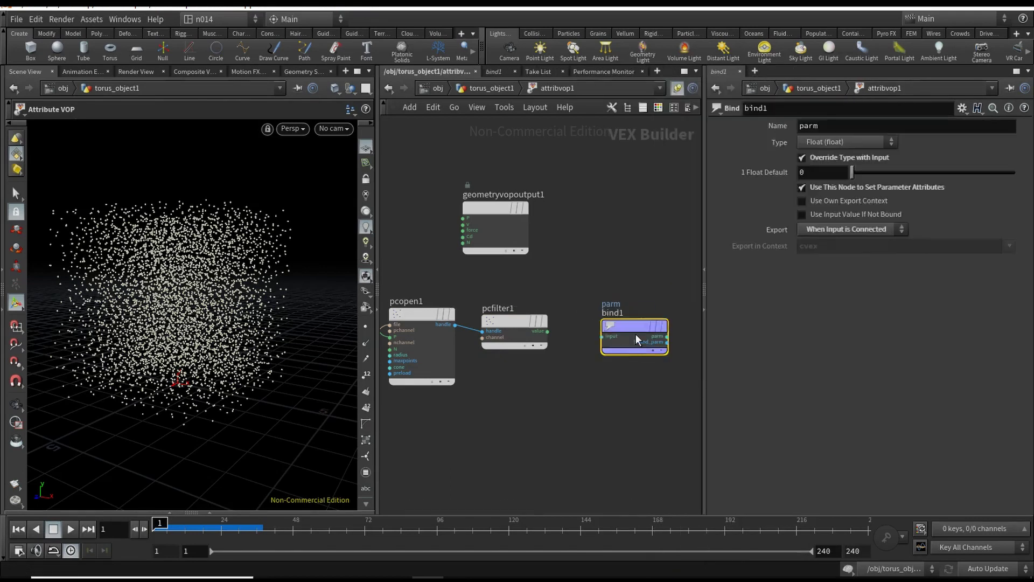
pyautogui.click(837, 143)
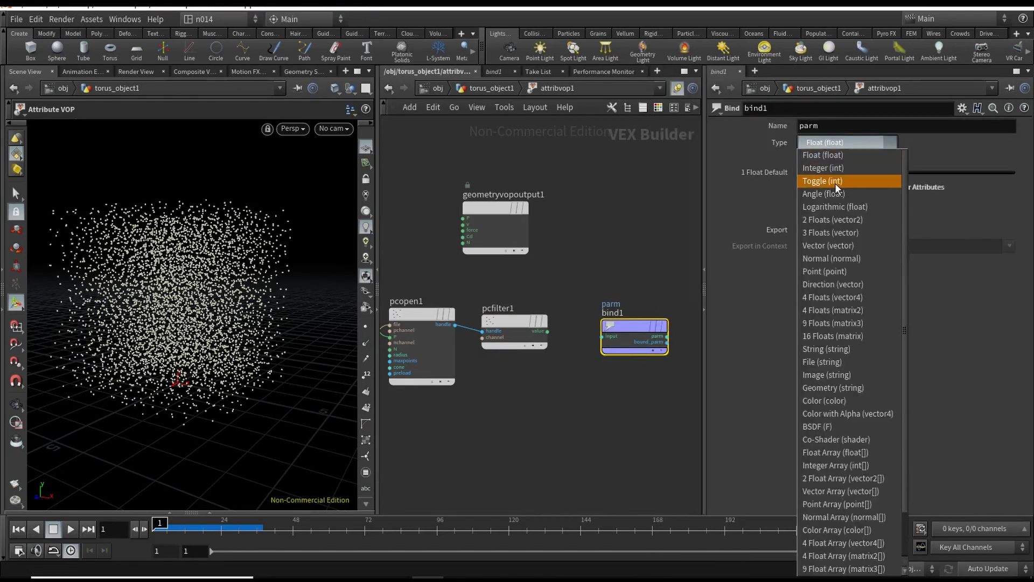
pyautogui.click(841, 246)
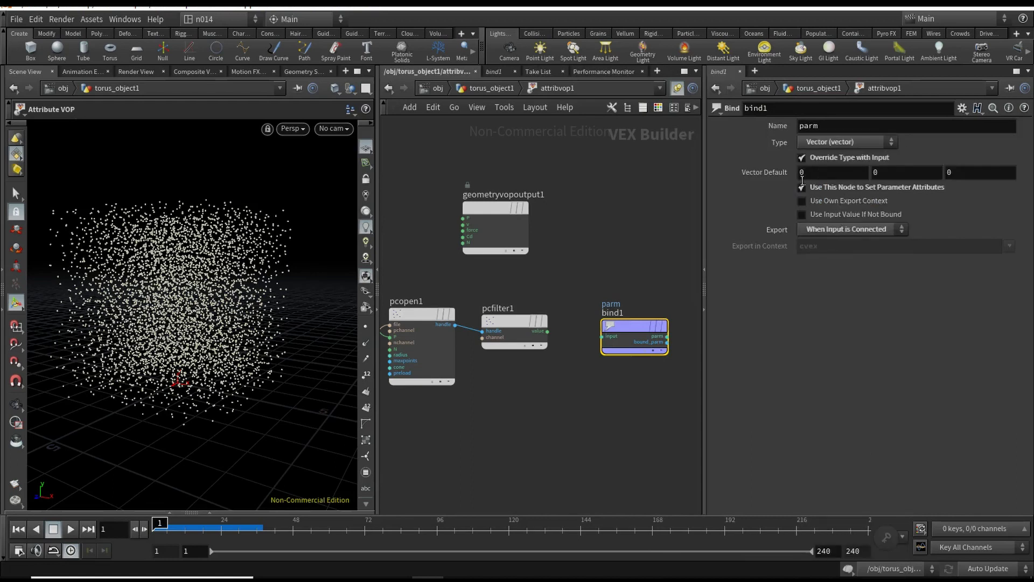
# Connect pcfilter1's value output to bind1's input and name the bound attribute v
pyautogui.click(547, 330)
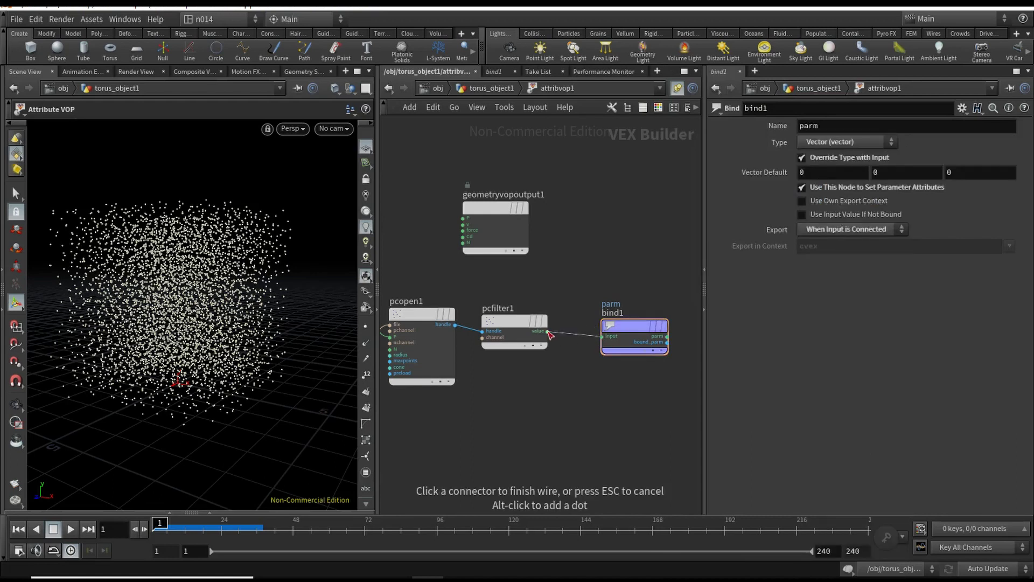
pyautogui.click(602, 336)
pyautogui.doubleClick(828, 130)
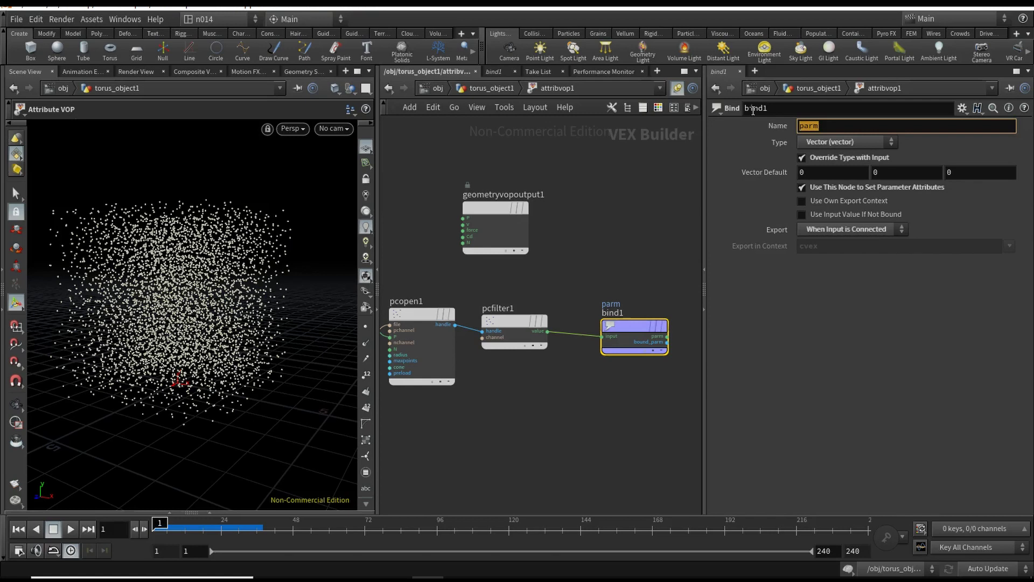
pyautogui.write('v')
pyautogui.press('Return')
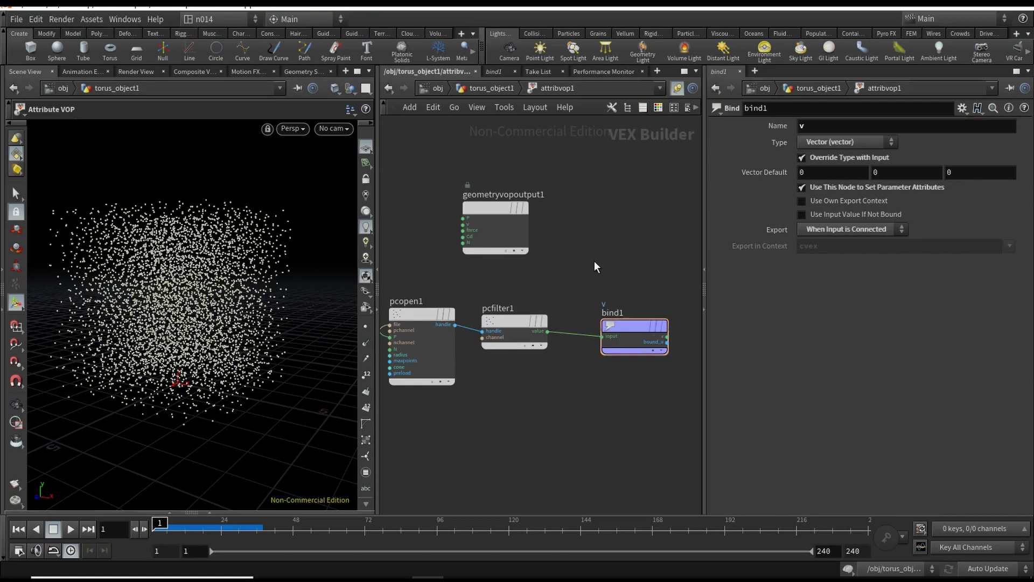
# Return to the torus_object1 network, display scatter1 and examine its point attributes in the Geometry Spreadsheet
pyautogui.moveTo(594, 261); pyautogui.dragTo(641, 248, button='middle')
pyautogui.scroll(-2, 647, 260)
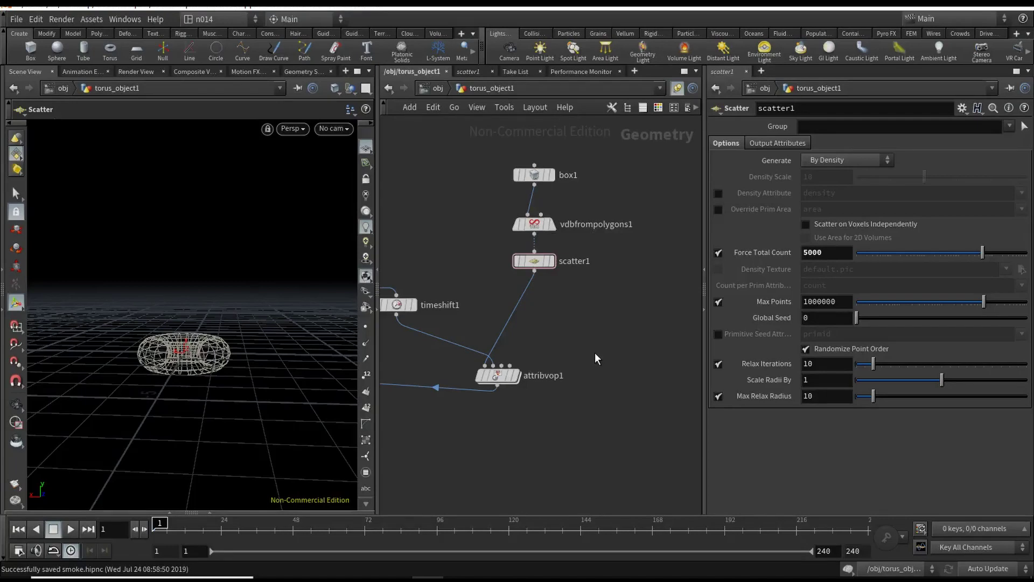
pyautogui.click(551, 261)
pyautogui.click(170, 512)
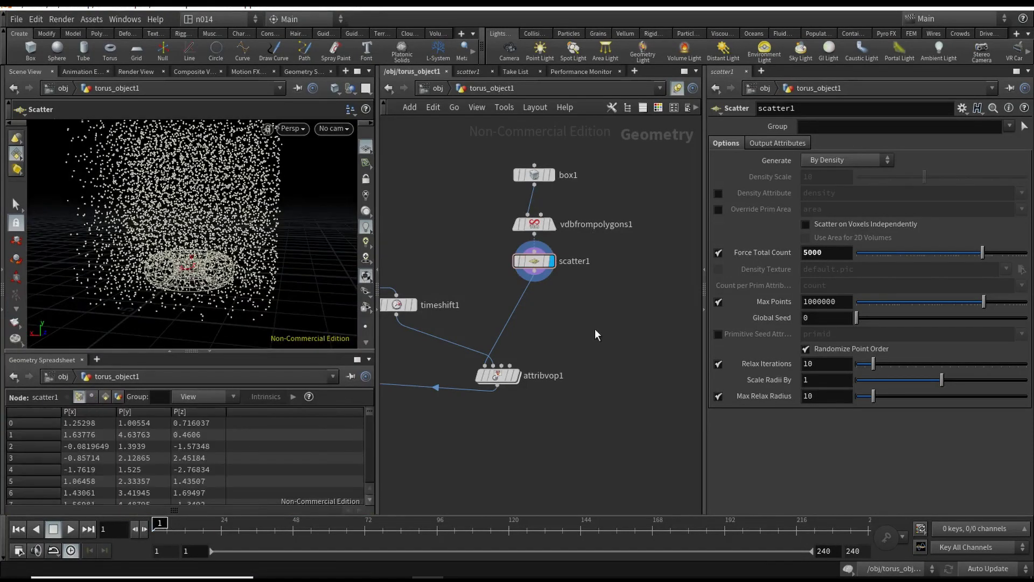
pyautogui.moveTo(596, 334); pyautogui.dragTo(622, 343, button='middle')
# Display attribvop1 and examine its points' velocity attribute v in the Geometry Spreadsheet
pyautogui.click(541, 383)
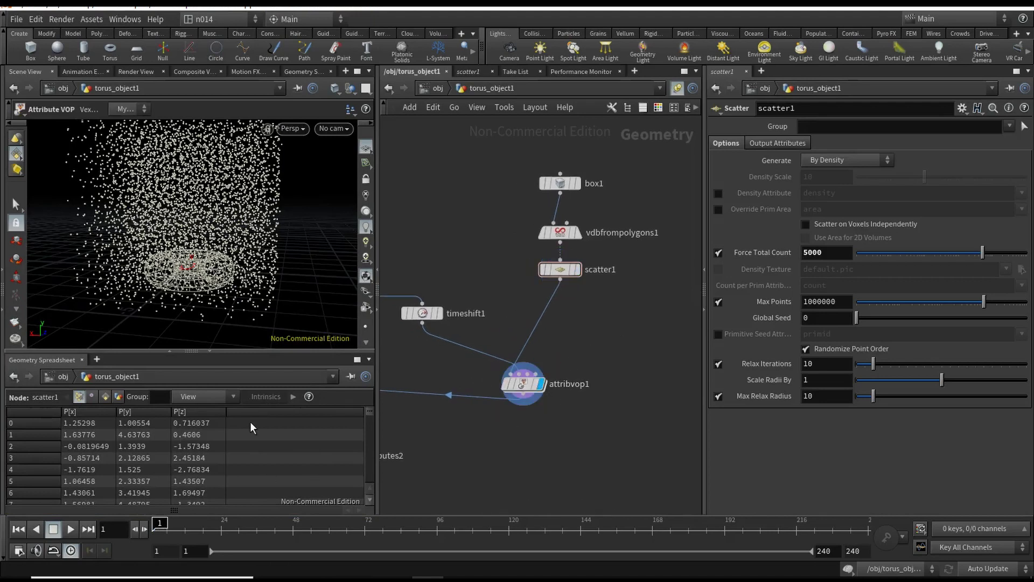
pyautogui.click(92, 397)
pyautogui.click(79, 396)
pyautogui.moveTo(634, 344); pyautogui.dragTo(640, 351, button='middle')
pyautogui.click(532, 397)
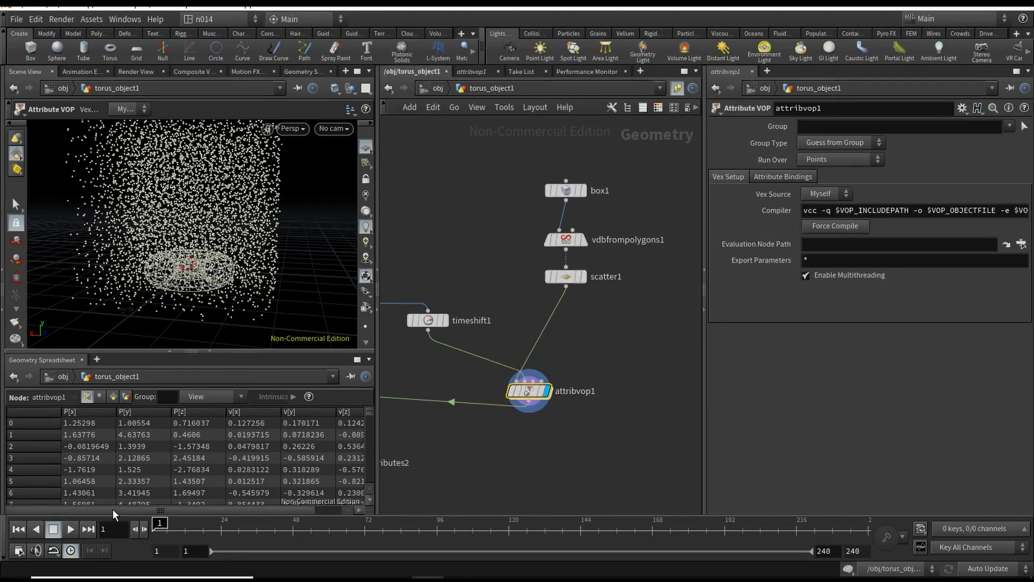
pyautogui.moveTo(114, 510); pyautogui.dragTo(134, 510)
# Add a Volume Trail node, wire scatter1 into its Points to Trail input and place it below and beside attribvop1
pyautogui.moveTo(620, 380); pyautogui.dragTo(568, 359, button='middle')
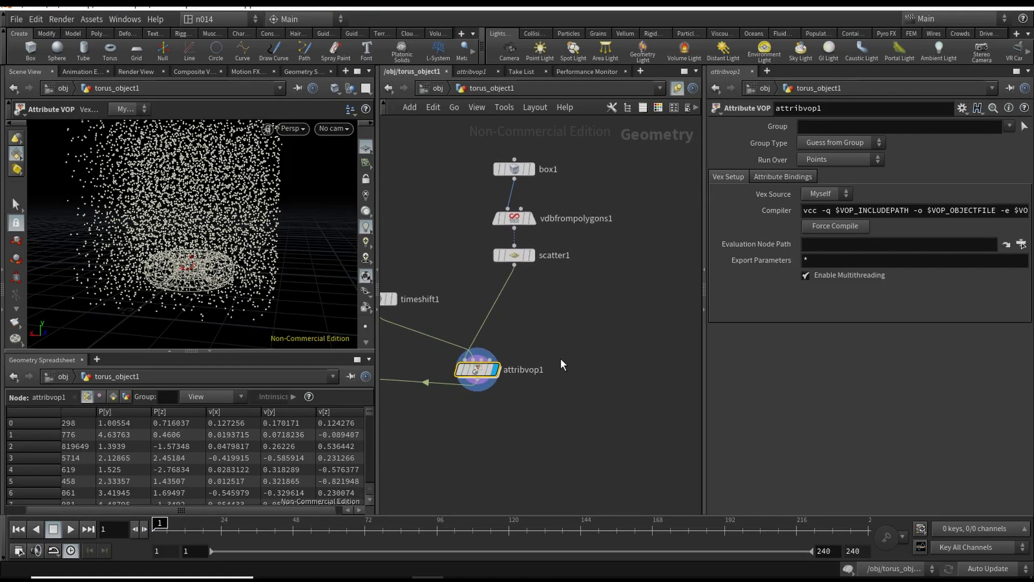
pyautogui.press('Tab')
pyautogui.write('volumetra')
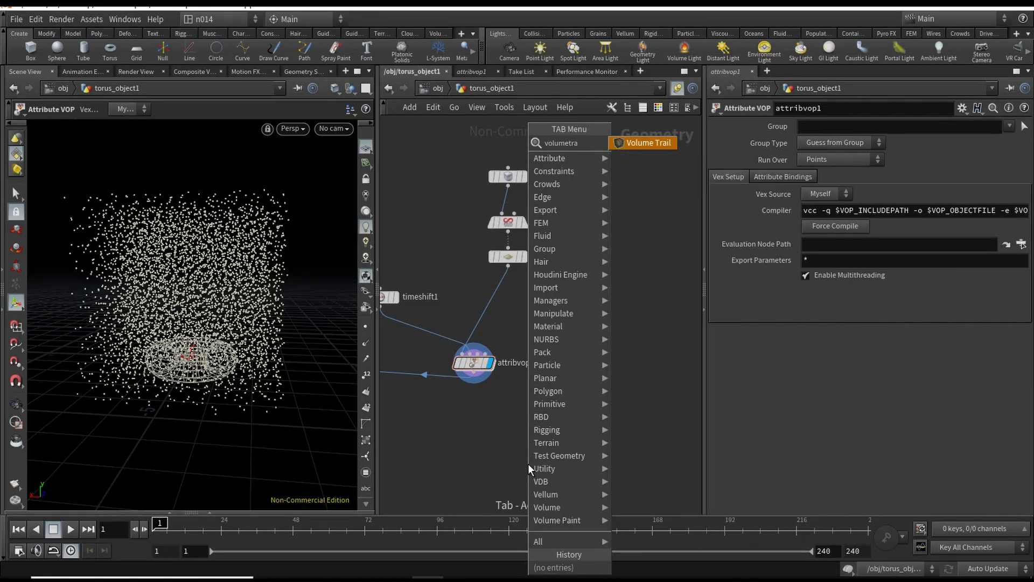
pyautogui.press('Escape')
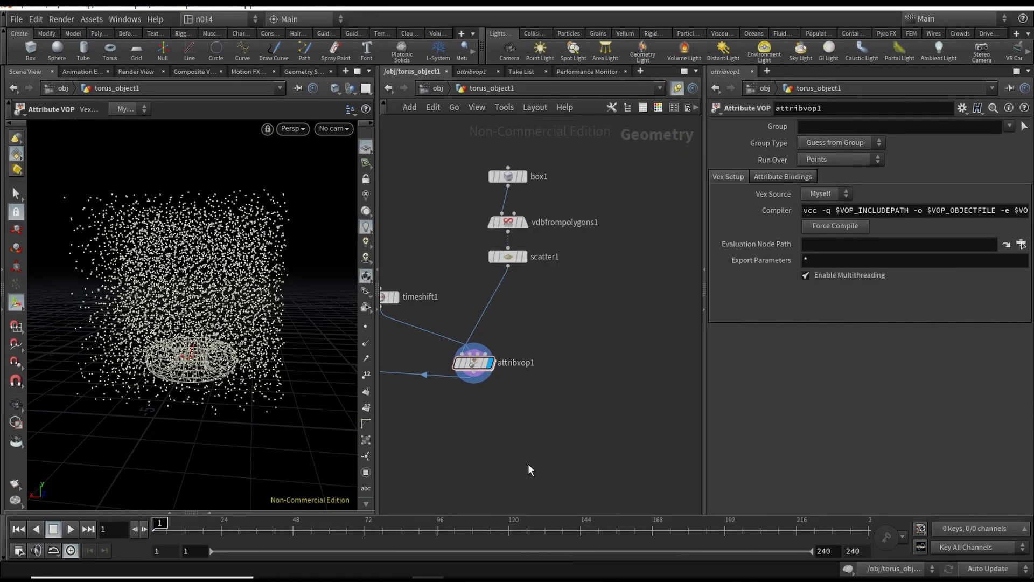
pyautogui.click(592, 369)
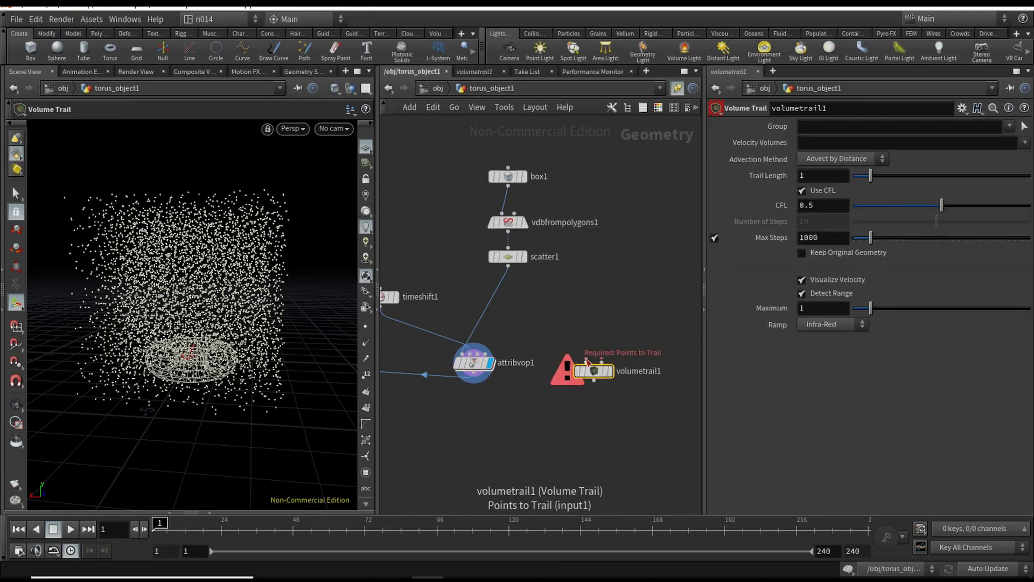
pyautogui.moveTo(590, 365); pyautogui.dragTo(508, 257)
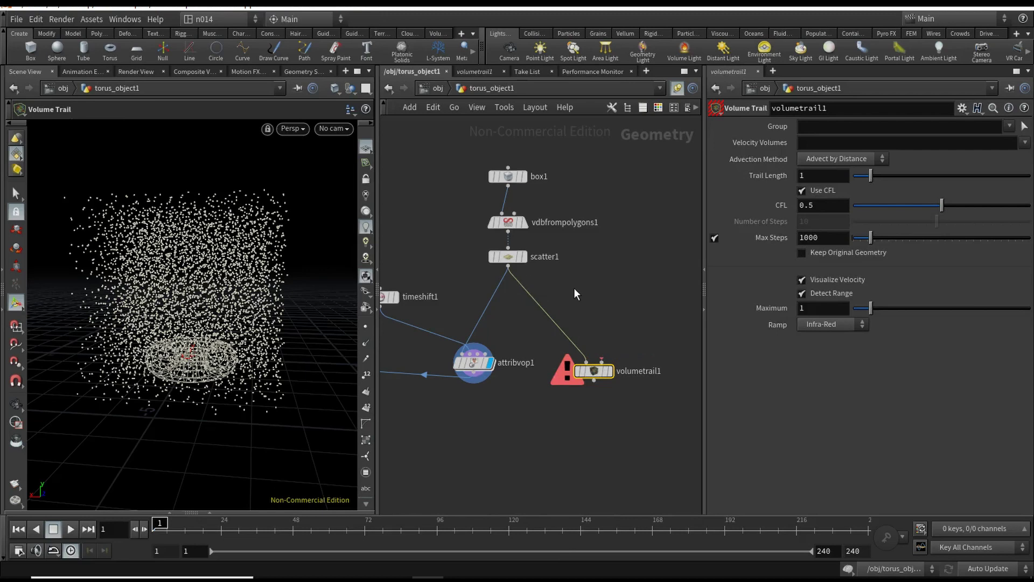
pyautogui.moveTo(593, 370); pyautogui.dragTo(609, 403)
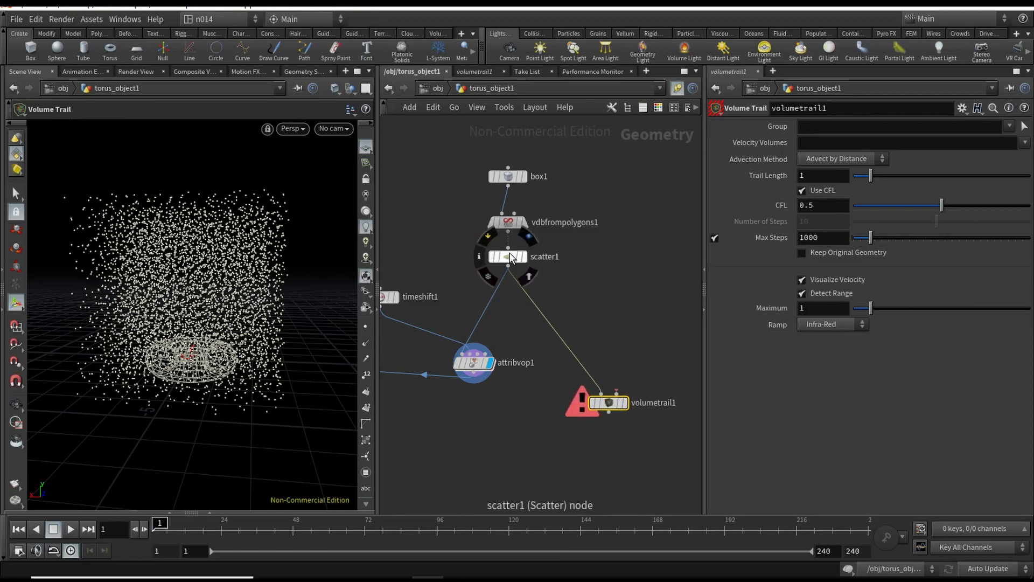
# Set scatter1's Force Total Count to 500
pyautogui.click(533, 262)
pyautogui.click(830, 252)
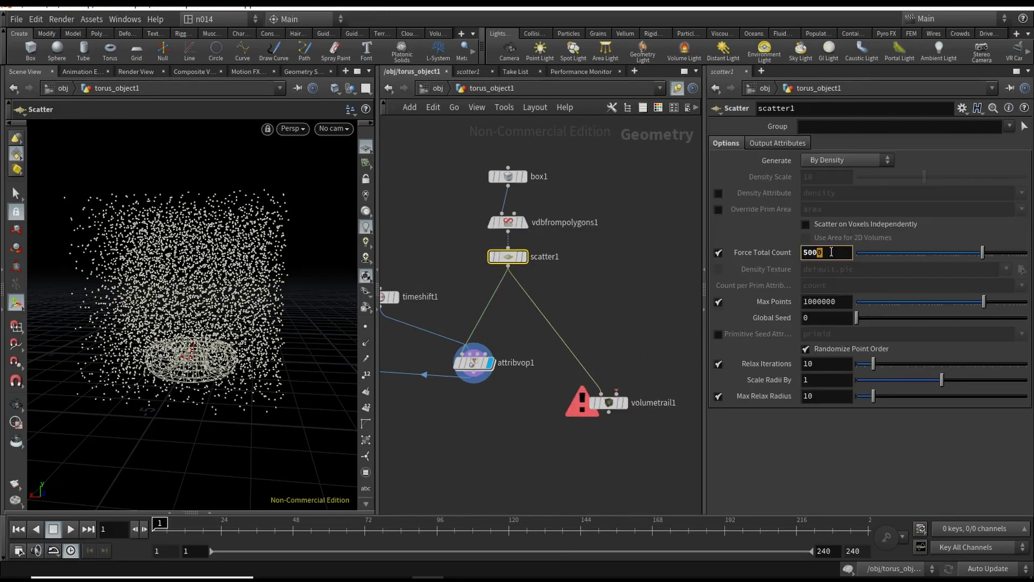
pyautogui.press('Return')
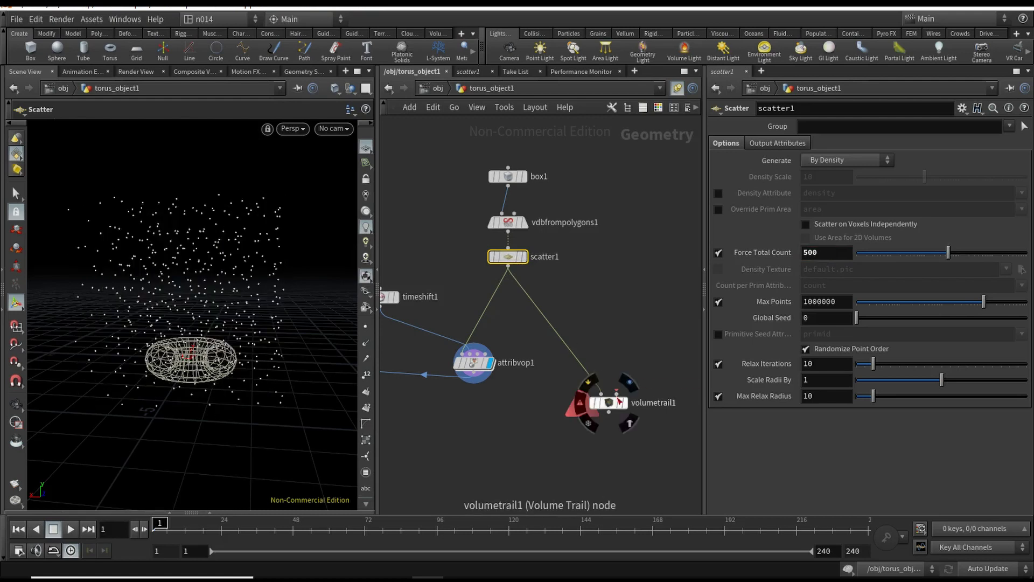
# Add a Volume node above volumetrail1, wire box1 into its input and display it
pyautogui.scroll(5, 618, 394)
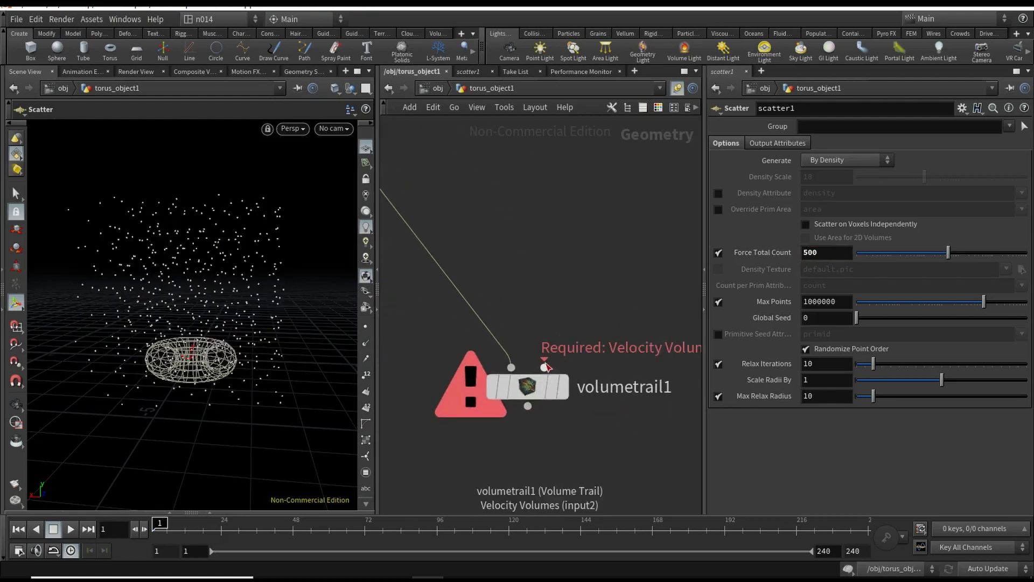
pyautogui.scroll(-5, 545, 368)
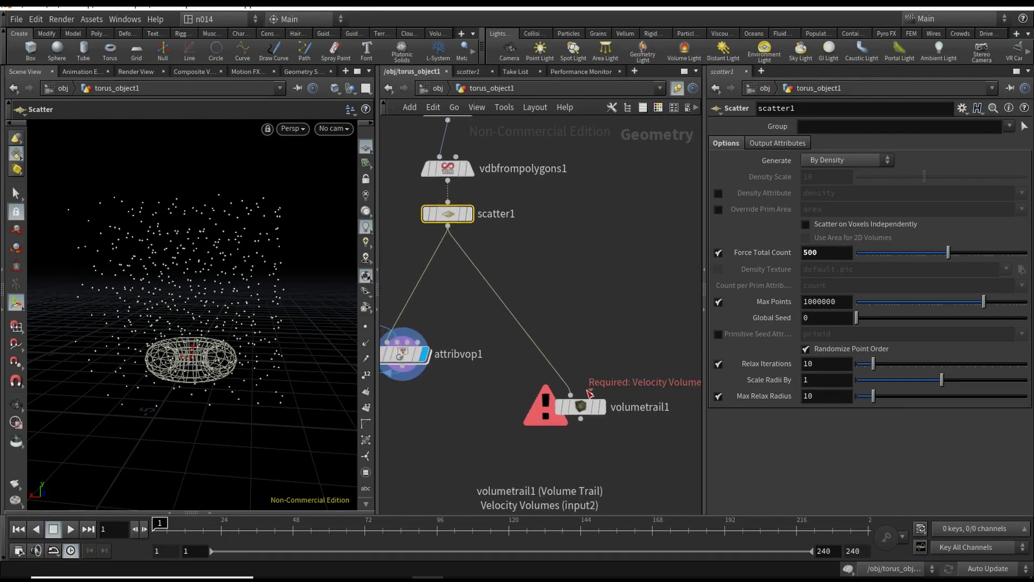
pyautogui.press('Tab')
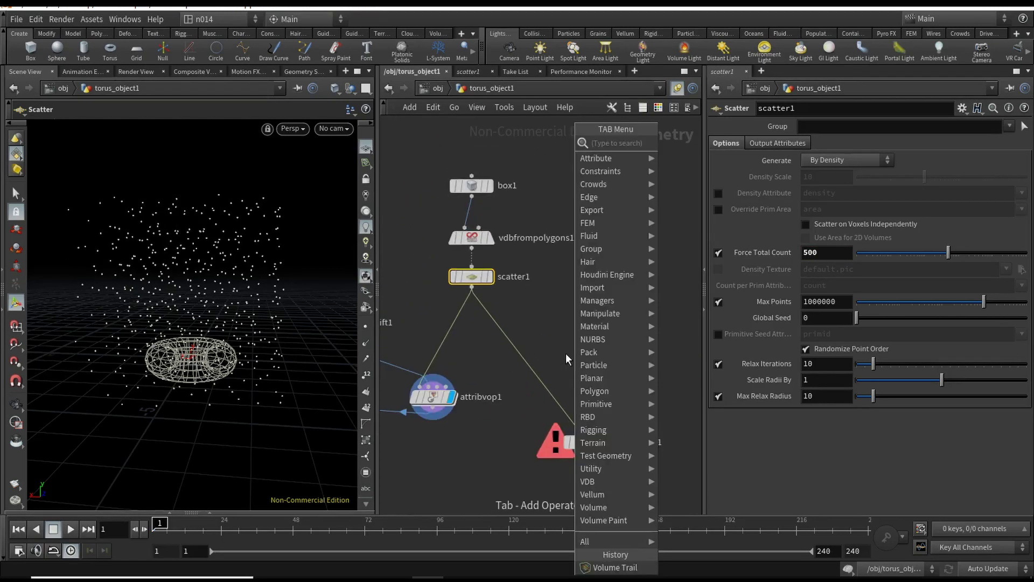
pyautogui.write('vol')
pyautogui.press('Return')
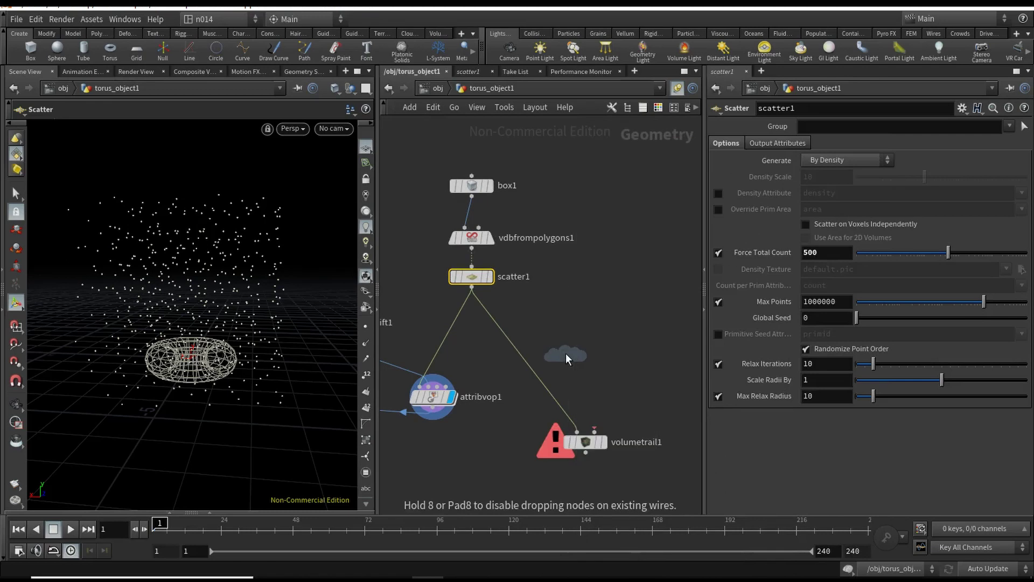
pyautogui.click(612, 322)
pyautogui.moveTo(472, 197); pyautogui.dragTo(611, 310)
pyautogui.click(631, 322)
# Name the volume1 volume vel and set its rank to Vector
pyautogui.click(806, 141)
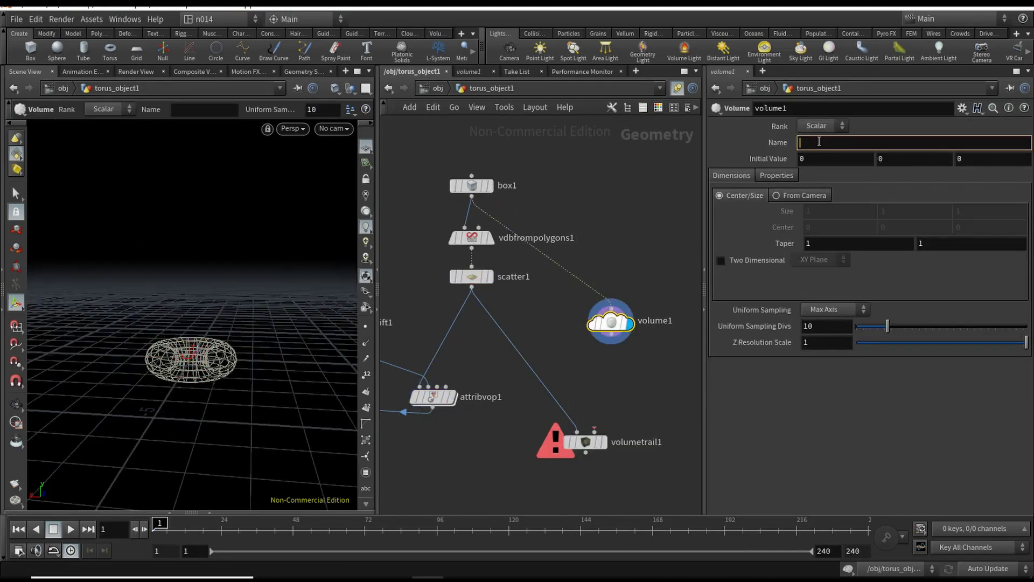
pyautogui.write('vel')
pyautogui.press('Return')
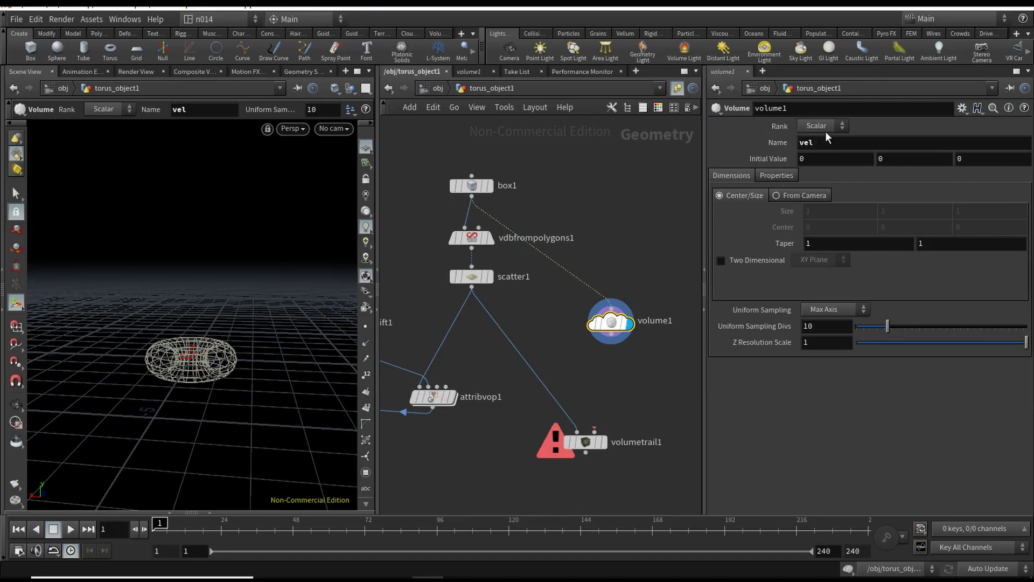
pyautogui.click(820, 125)
pyautogui.click(823, 154)
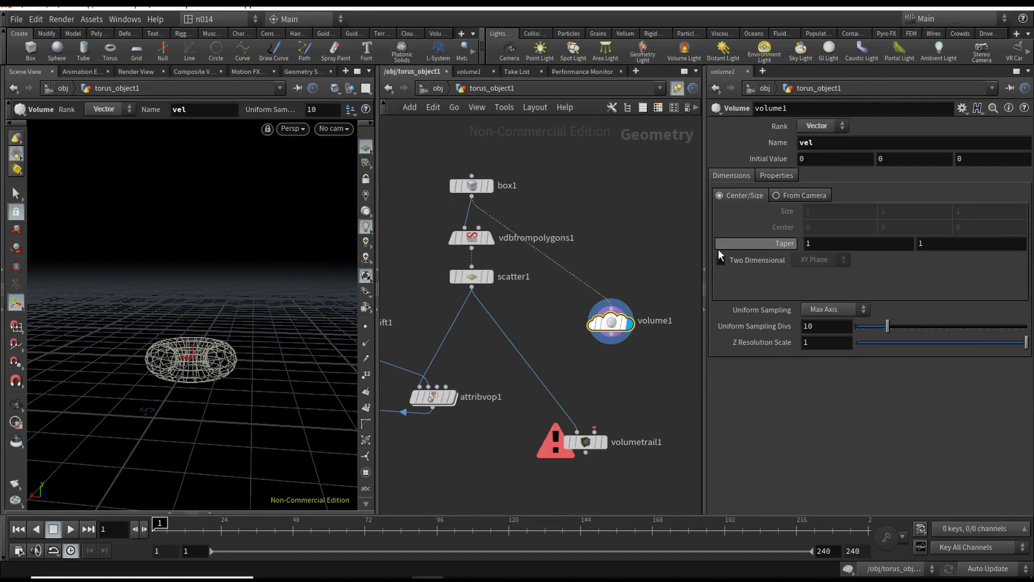
# Move volumetrail1 and volume1 lower in the network to make room around them
pyautogui.moveTo(592, 443); pyautogui.dragTo(596, 488)
pyautogui.moveTo(614, 329); pyautogui.dragTo(609, 396)
pyautogui.moveTo(608, 396); pyautogui.dragTo(599, 325, button='middle')
pyautogui.moveTo(599, 326)
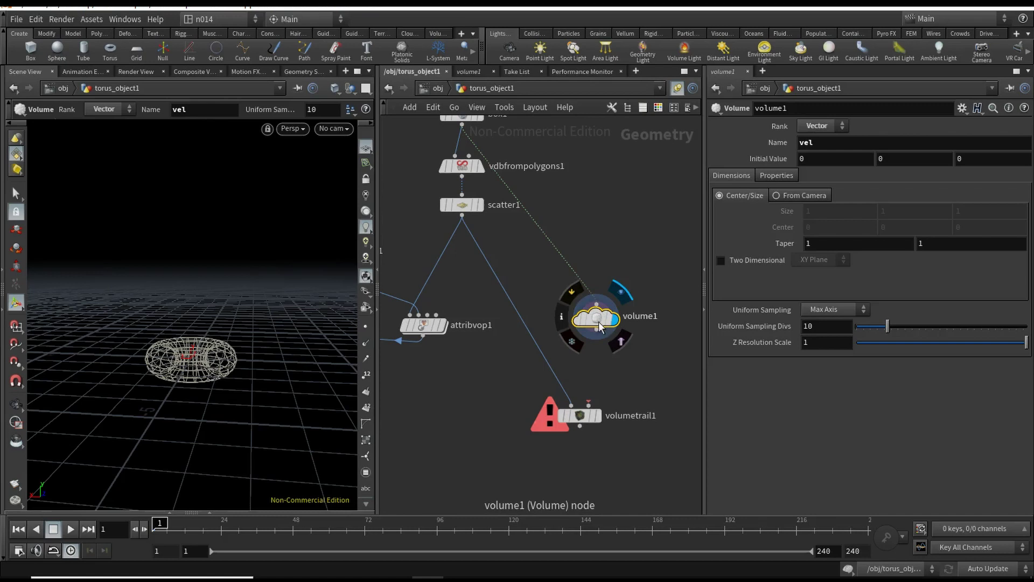
# Add a Volume VOP node between volume1 and volumetrail1
pyautogui.click(787, 176)
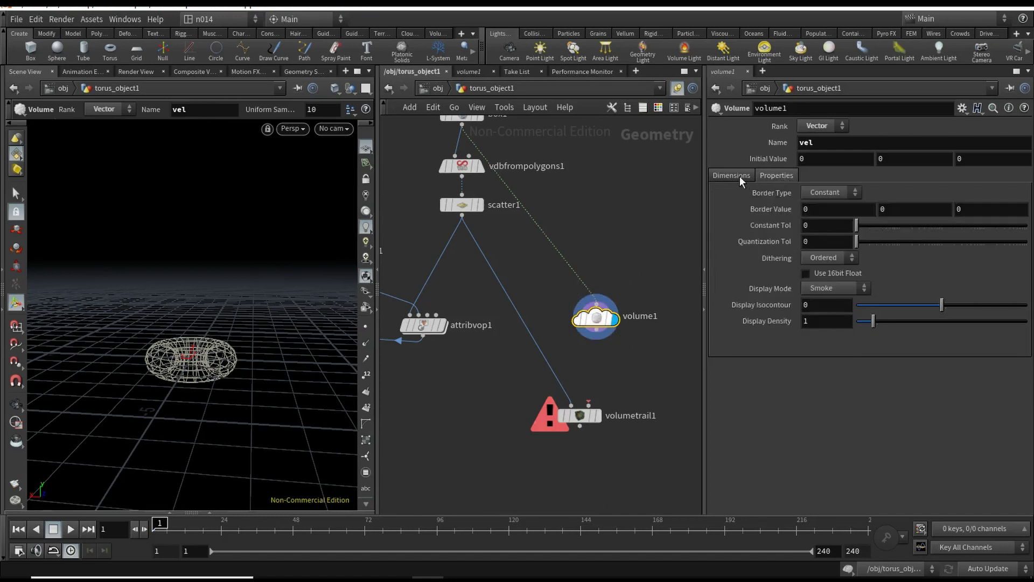
pyautogui.click(736, 175)
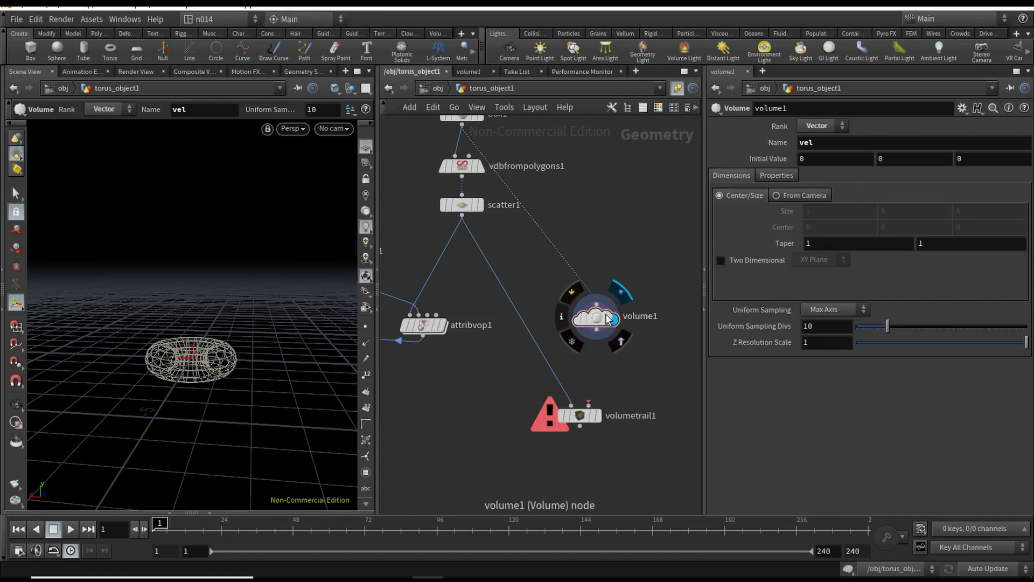
pyautogui.press('Tab')
pyautogui.write('vo')
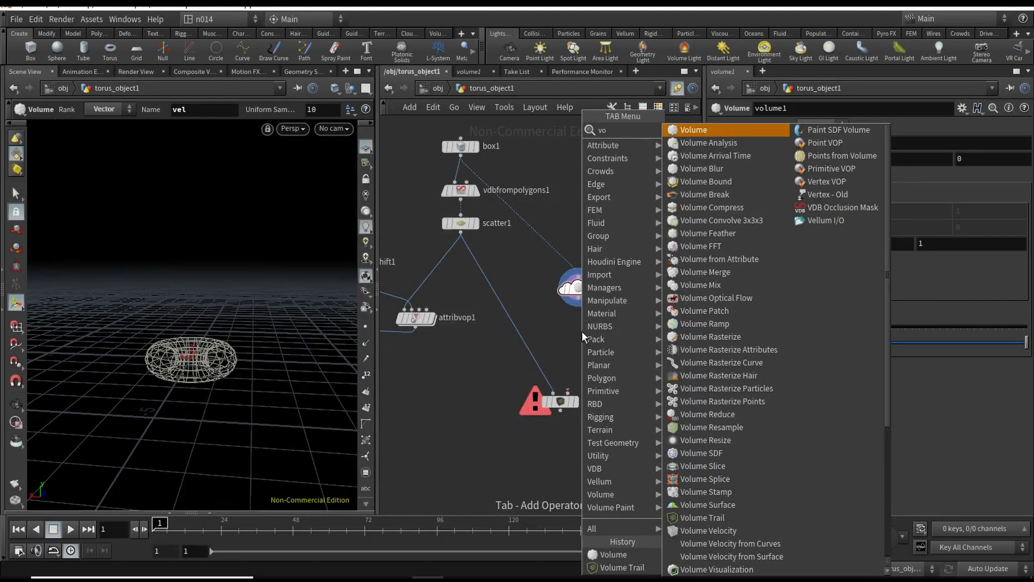
pyautogui.write('lume')
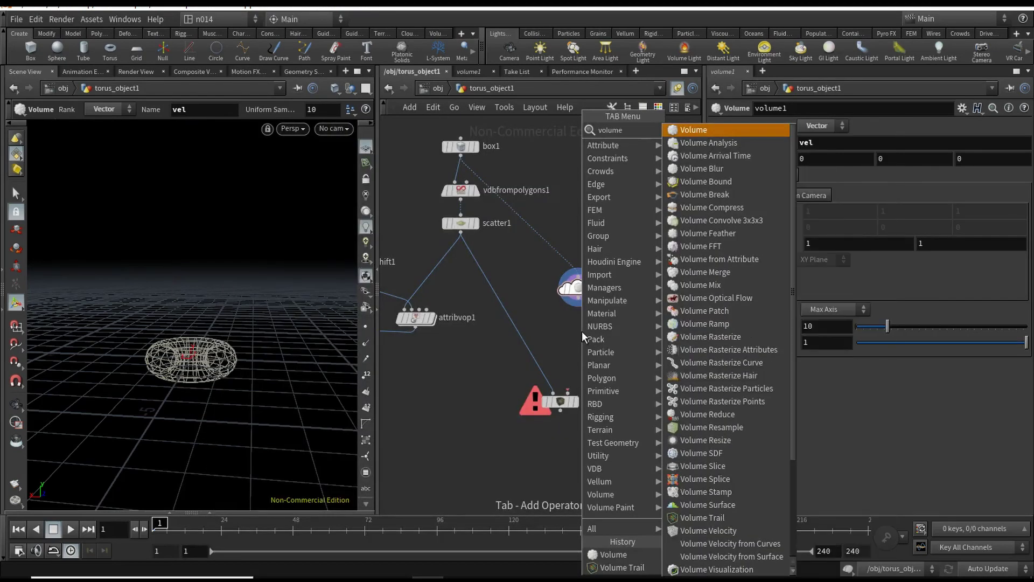
pyautogui.write(' vop')
pyautogui.press('Return')
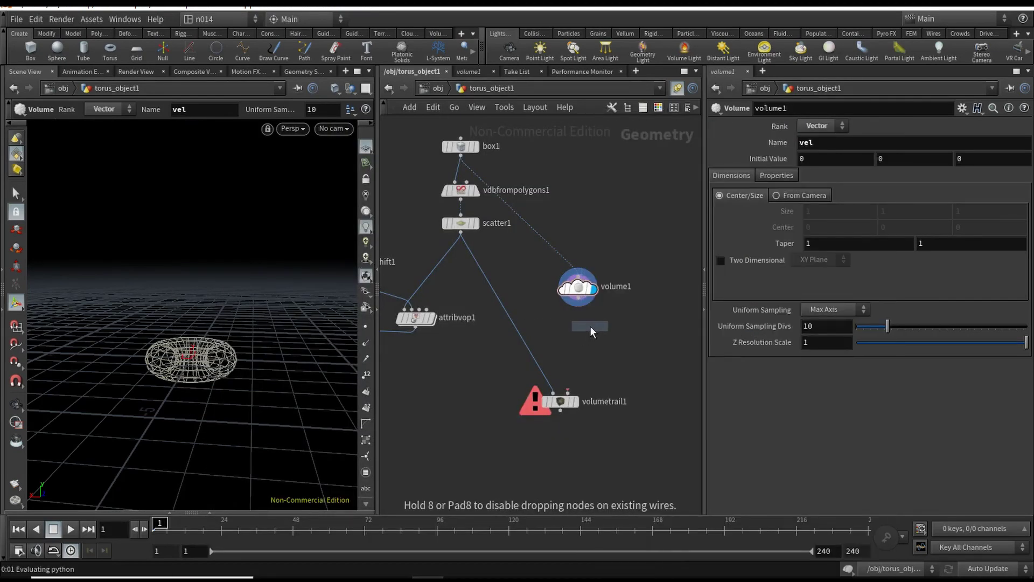
pyautogui.click(589, 327)
# Open attribvop1 and copy its pcopen1, pcfilter1 and bind1 nodes
pyautogui.click(426, 321)
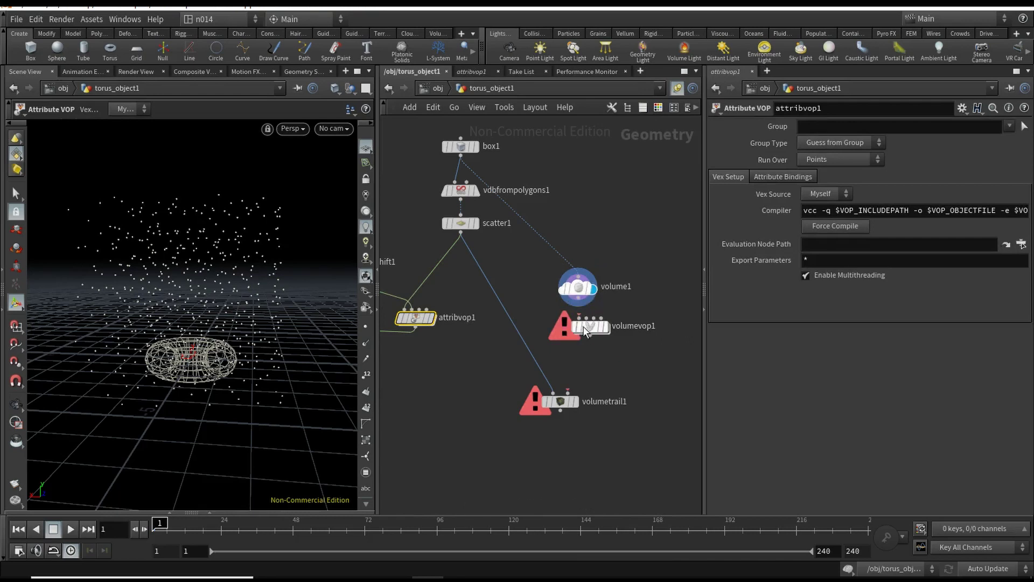
pyautogui.doubleClick(415, 318)
pyautogui.moveTo(526, 331); pyautogui.dragTo(653, 437)
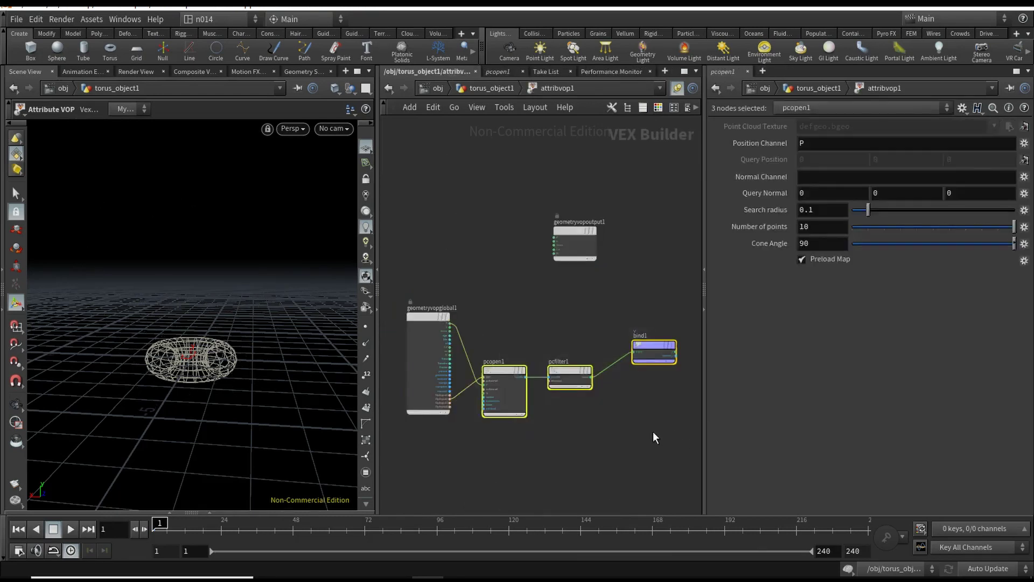
pyautogui.hotkey('ctrl', 'c')
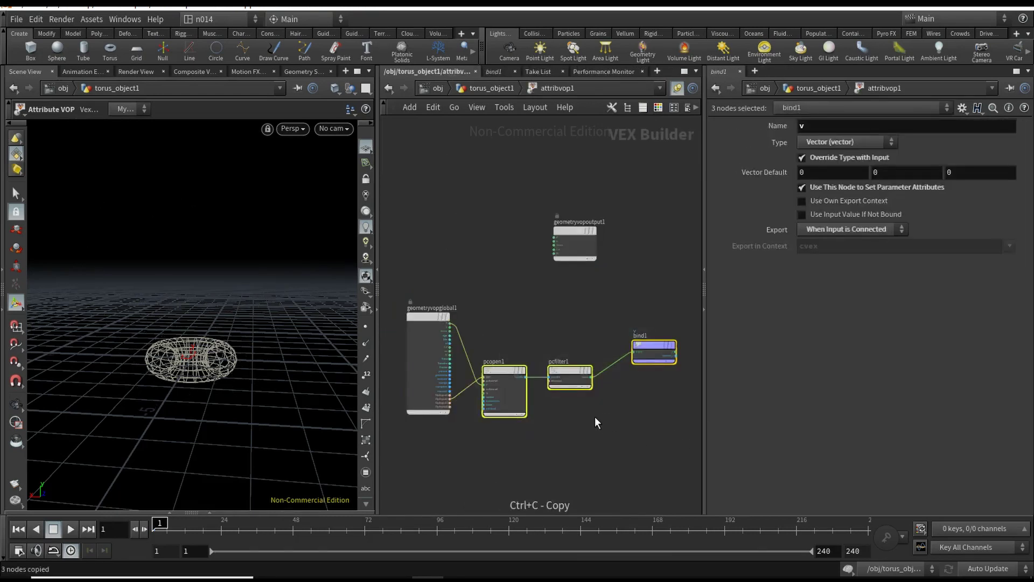
# Paste the three copied point cloud nodes inside volumevop1 and move them clear of volumevopglobal1
pyautogui.click(489, 88)
pyautogui.doubleClick(614, 294)
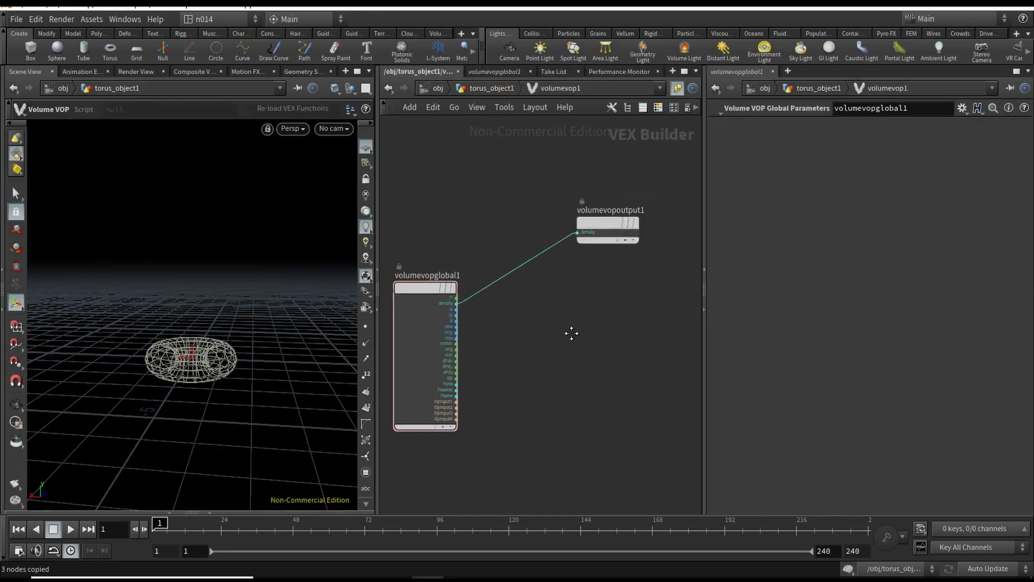
pyautogui.hotkey('ctrl', 'v')
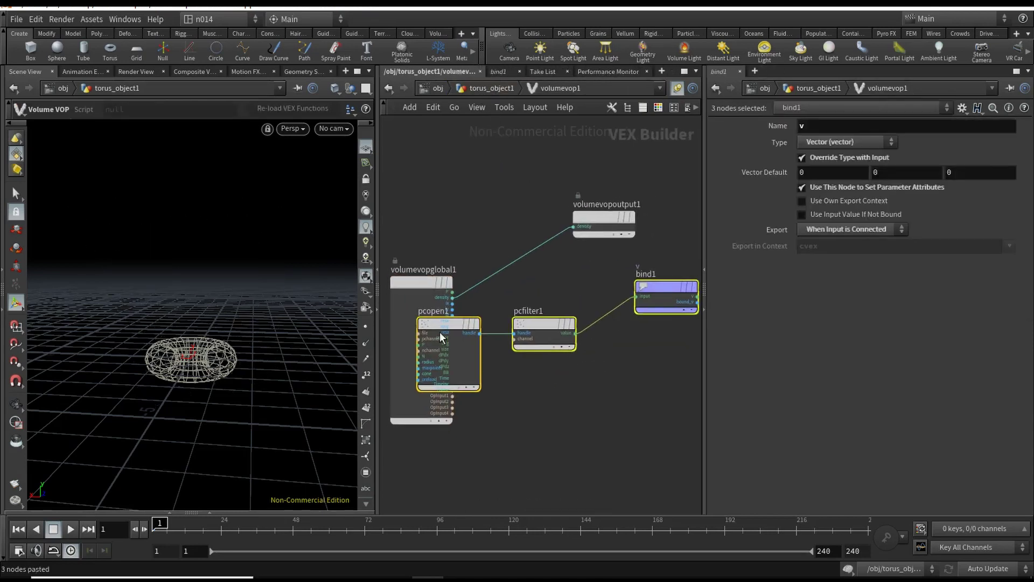
pyautogui.moveTo(439, 332); pyautogui.dragTo(538, 334)
pyautogui.moveTo(538, 335); pyautogui.dragTo(544, 272, button='middle')
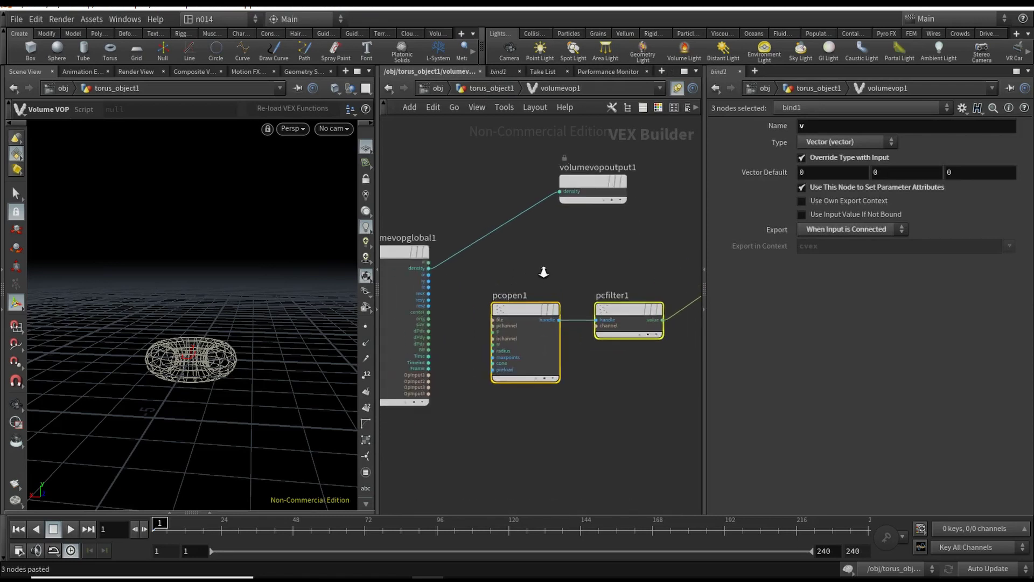
# Wire volumevopglobal1's P into pcopen1's P and OpInput2 into its file input, and check pcfilter1's channel
pyautogui.scroll(3, 543, 272)
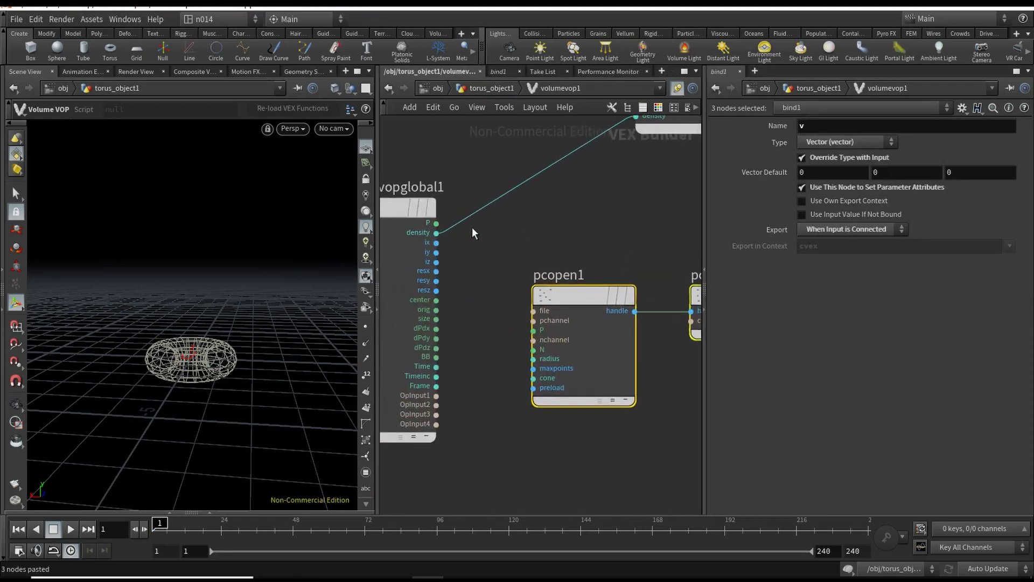
pyautogui.scroll(-2, 496, 247)
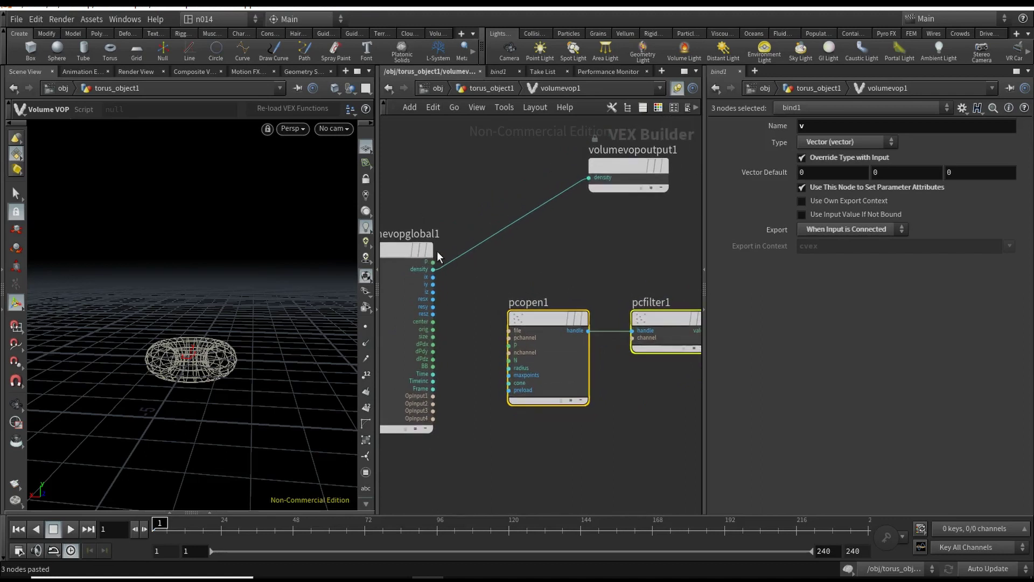
pyautogui.click(433, 262)
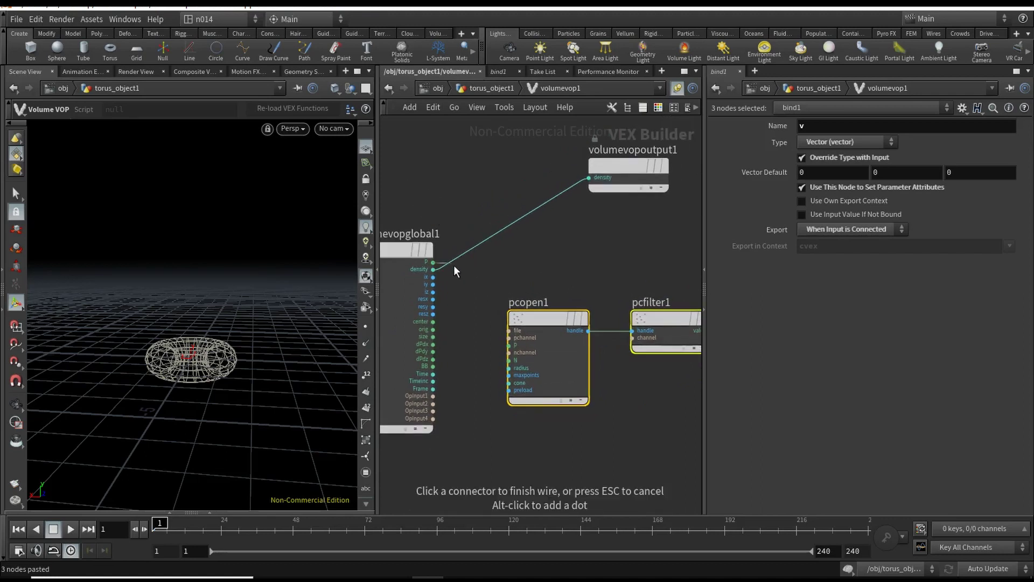
pyautogui.click(508, 346)
pyautogui.click(432, 403)
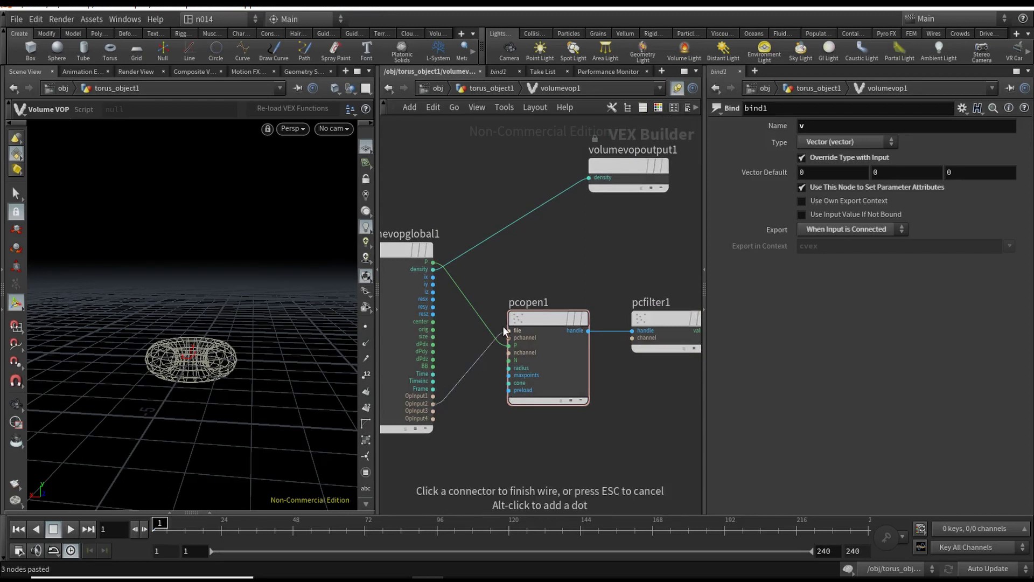
pyautogui.click(508, 330)
pyautogui.moveTo(594, 270); pyautogui.dragTo(484, 290, button='middle')
pyautogui.click(544, 336)
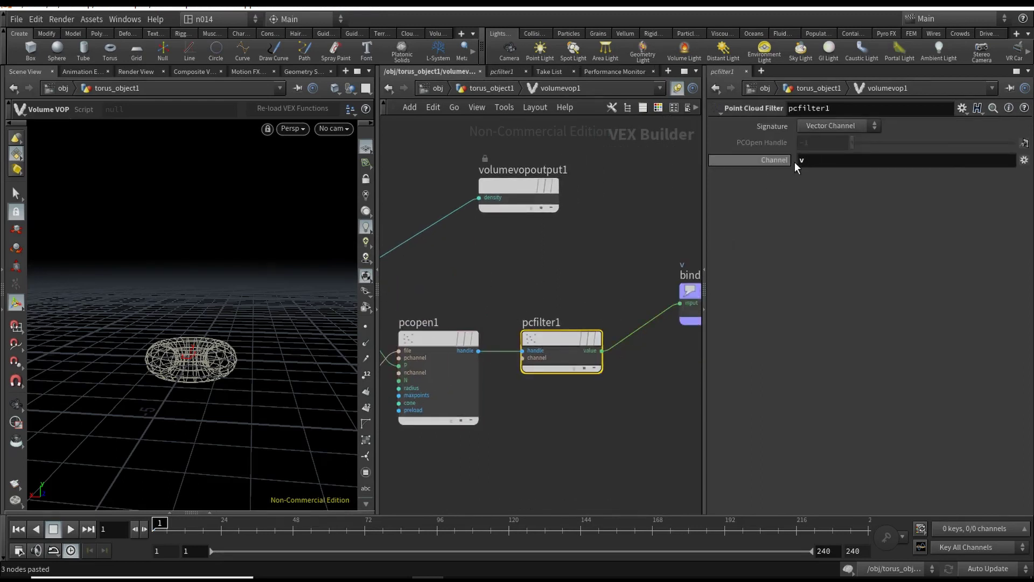
pyautogui.moveTo(547, 283); pyautogui.dragTo(587, 283, button='middle')
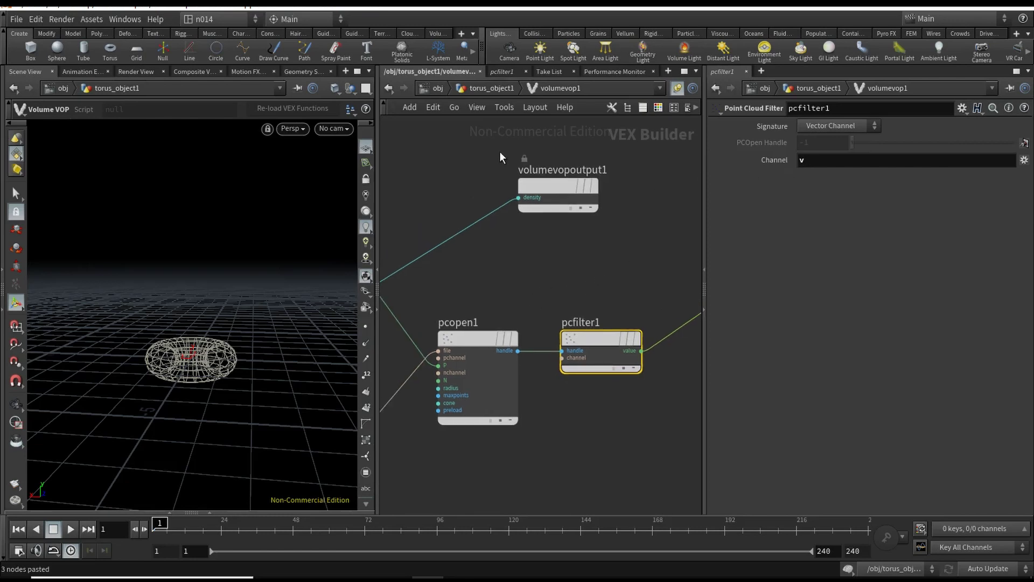
# Return to the torus_object1 network and wire volume1 into volumevop1's first input
pyautogui.click(492, 88)
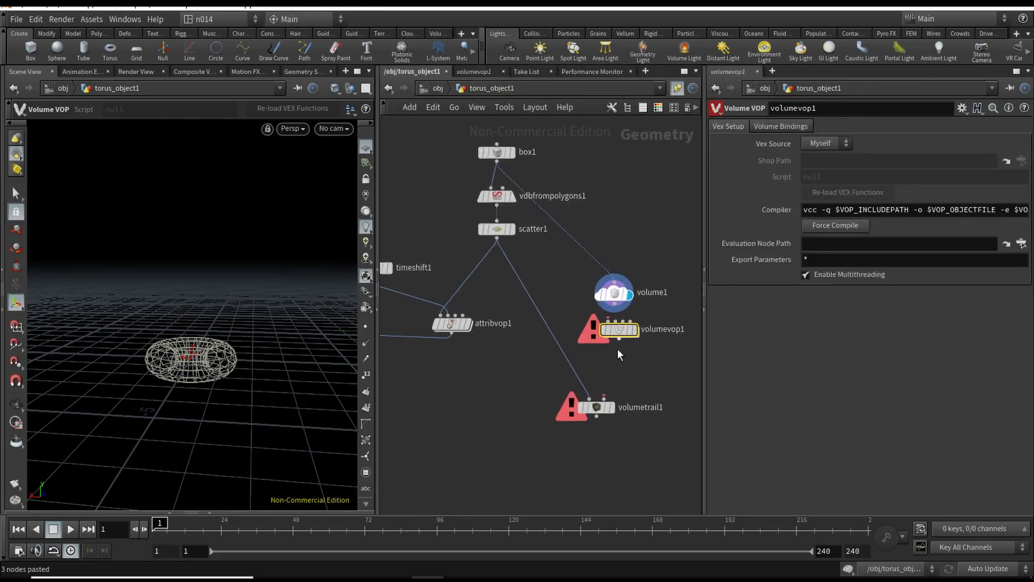
pyautogui.moveTo(618, 350); pyautogui.dragTo(583, 343, button='middle')
pyautogui.scroll(2, 610, 354)
pyautogui.moveTo(582, 314); pyautogui.dragTo(591, 330)
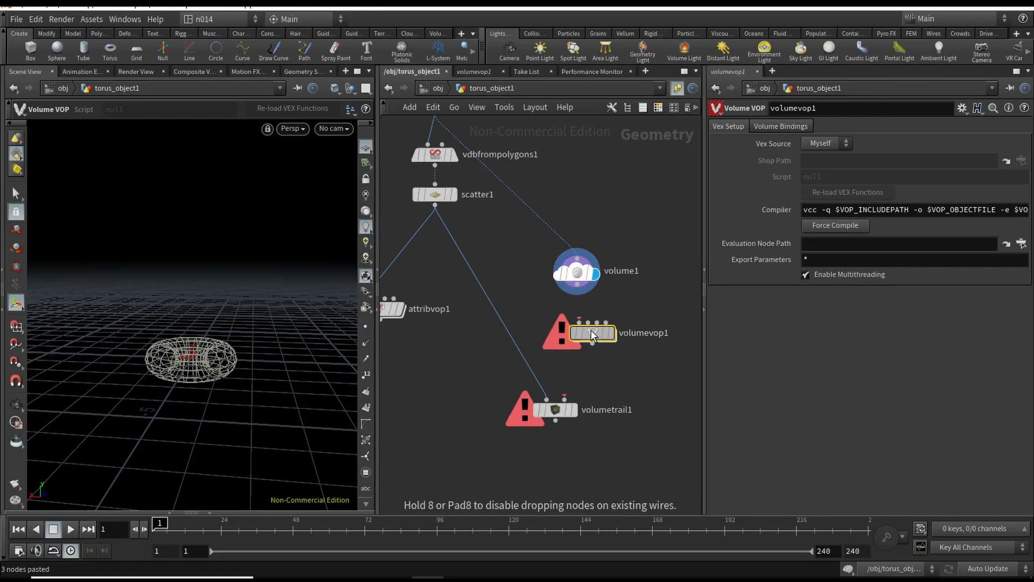
pyautogui.click(579, 323)
pyautogui.click(577, 286)
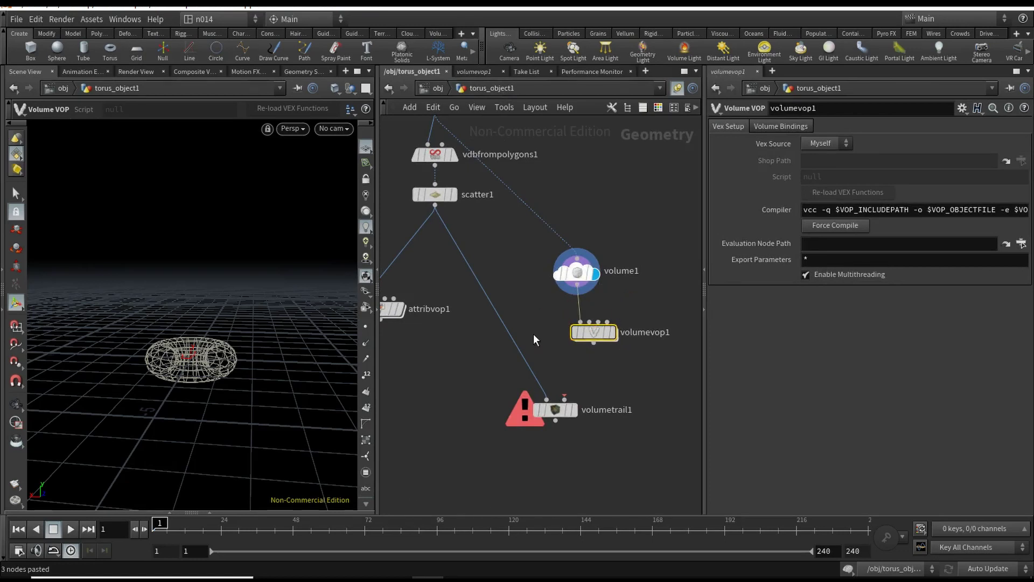
# Wire timeshift1's output into volumevop1's second input
pyautogui.moveTo(507, 339); pyautogui.dragTo(553, 349, button='middle')
pyautogui.scroll(-3, 563, 325)
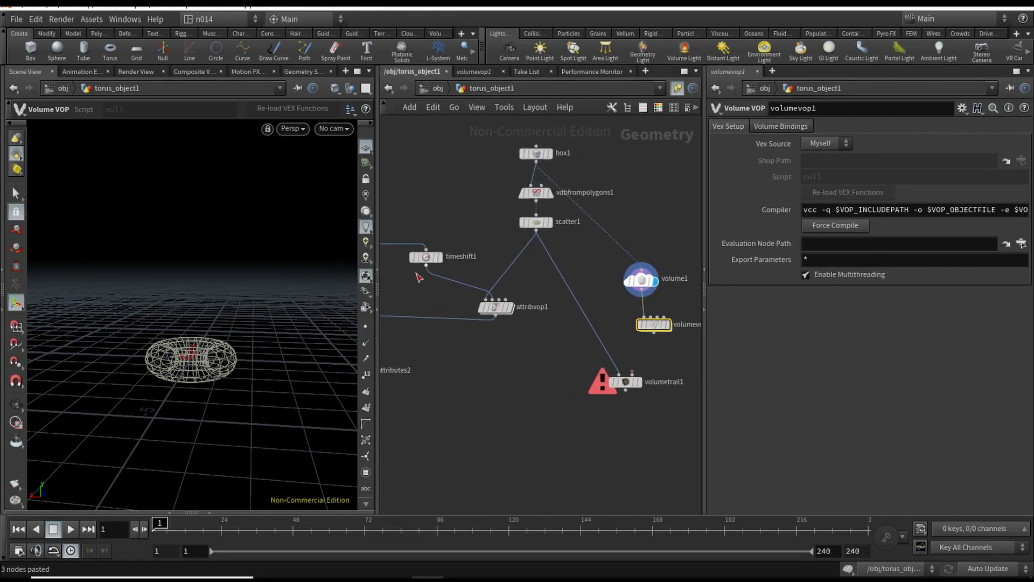
pyautogui.moveTo(418, 277)
pyautogui.mouseDown(button='middle')
pyautogui.moveTo(473, 300)
pyautogui.moveTo(577, 288)
pyautogui.moveTo(436, 272)
pyautogui.mouseUp(button='middle')
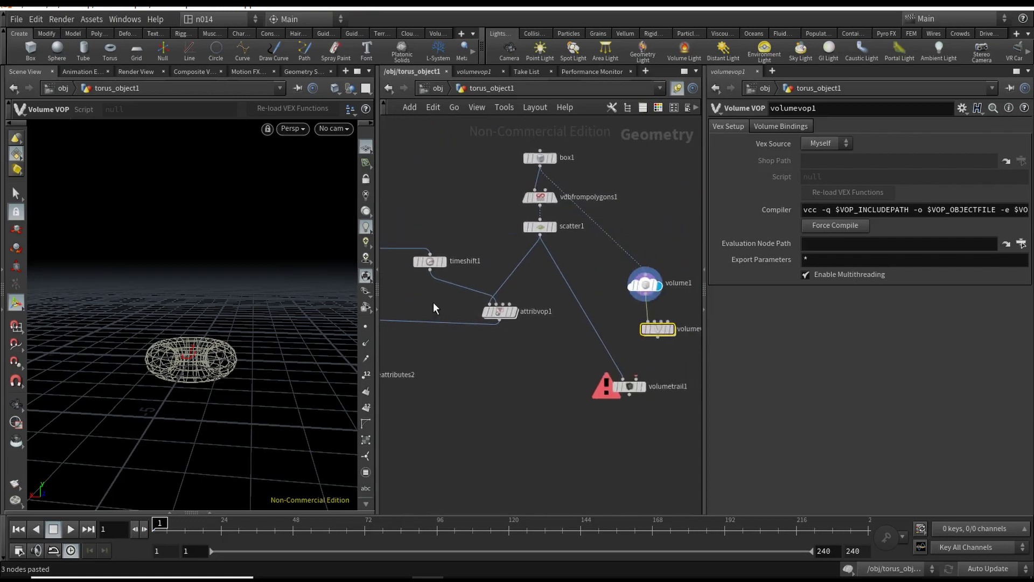
pyautogui.click(431, 273)
pyautogui.click(654, 322)
# Align volumevop1 under volume1, wire it into volumetrail1's second input and display volumetrail1
pyautogui.moveTo(611, 346); pyautogui.dragTo(551, 338, button='middle')
pyautogui.scroll(3, 571, 326)
pyautogui.click(601, 322)
pyautogui.moveTo(582, 322); pyautogui.dragTo(564, 313)
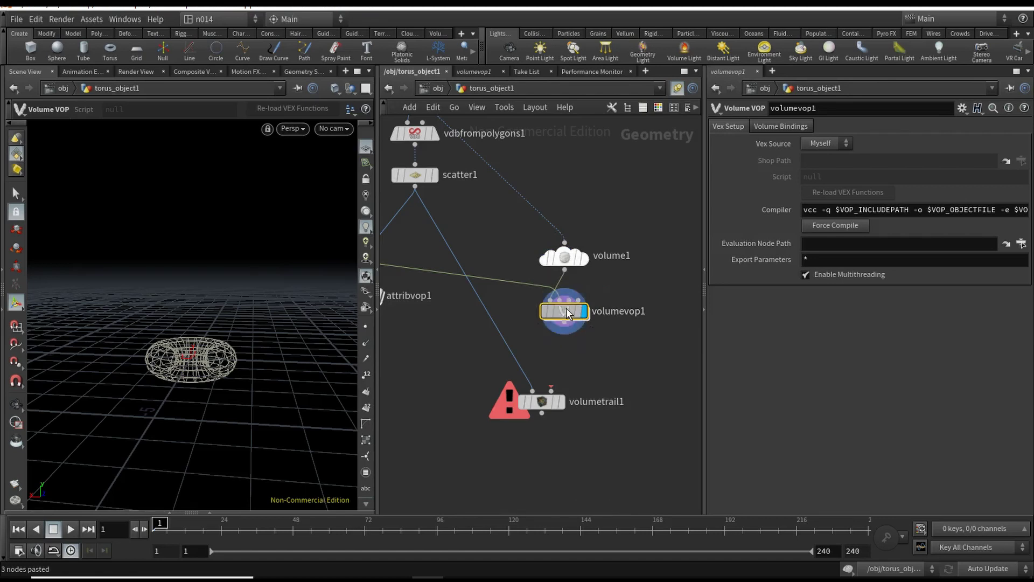
pyautogui.click(564, 323)
pyautogui.click(560, 404)
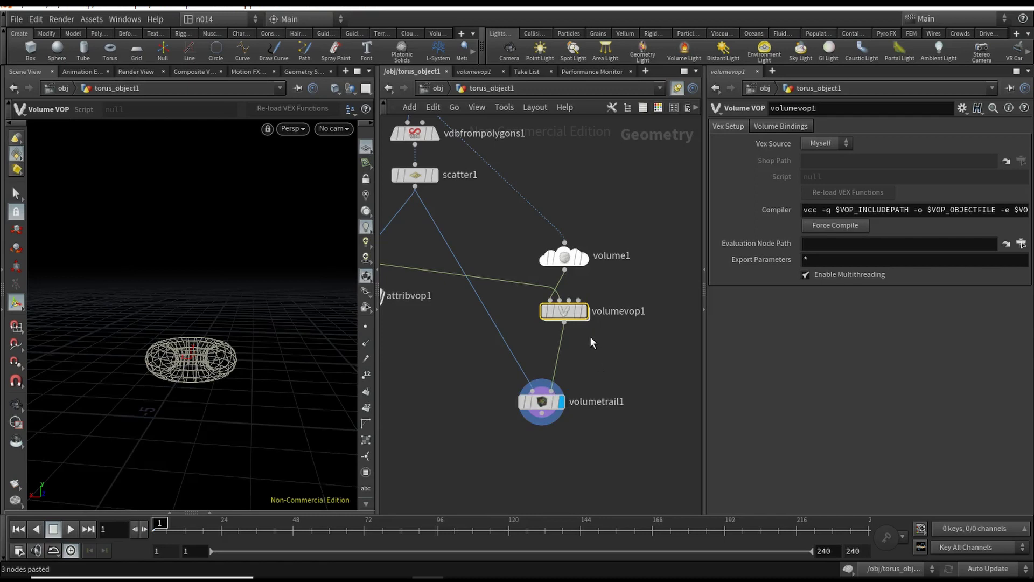
# Set the search radius of pcopen1 inside volumevop1 to 1
pyautogui.moveTo(589, 336); pyautogui.dragTo(601, 378, button='middle')
pyautogui.moveTo(571, 331)
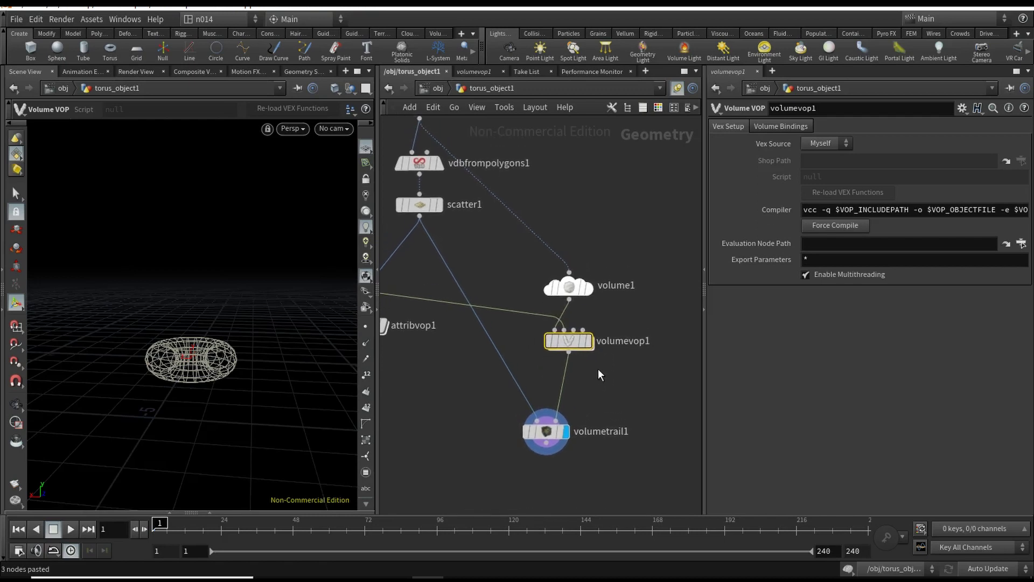
pyautogui.moveTo(570, 338); pyautogui.dragTo(570, 344)
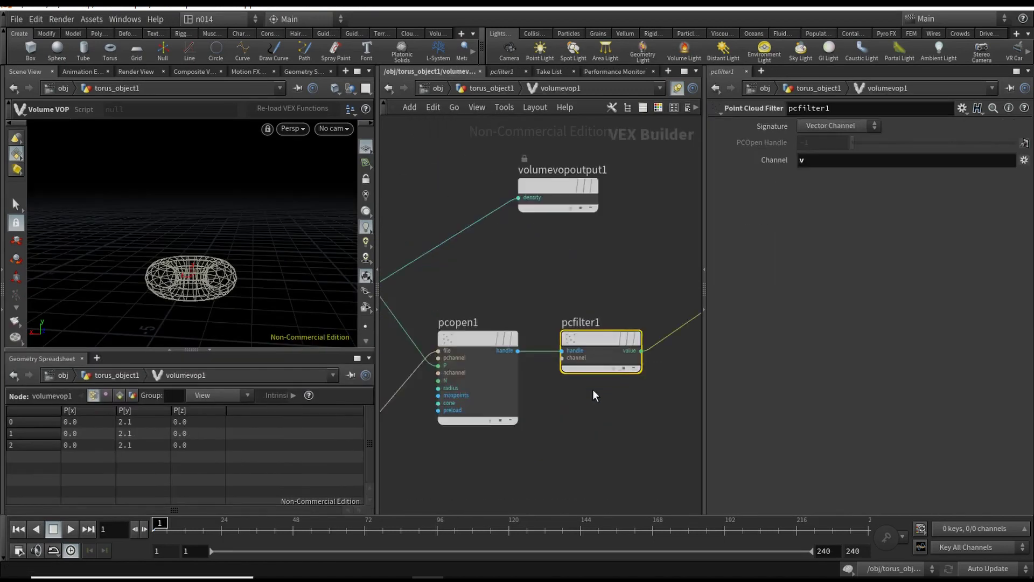
pyautogui.click(473, 339)
pyautogui.moveTo(563, 342)
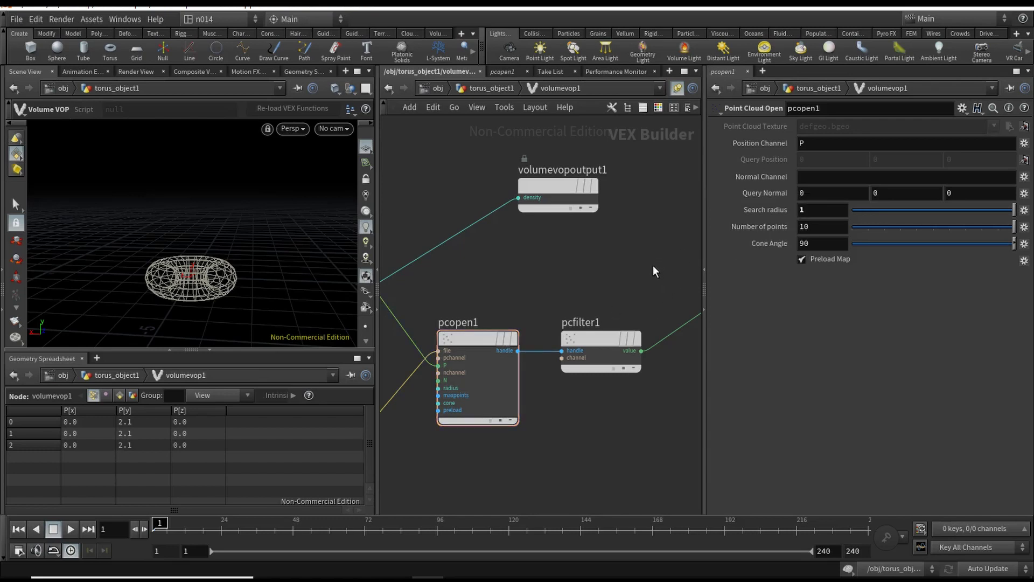
# Rename the bound parameter of bind1 in volumevop1 to vel and return to the torus_object1 network
pyautogui.click(601, 337)
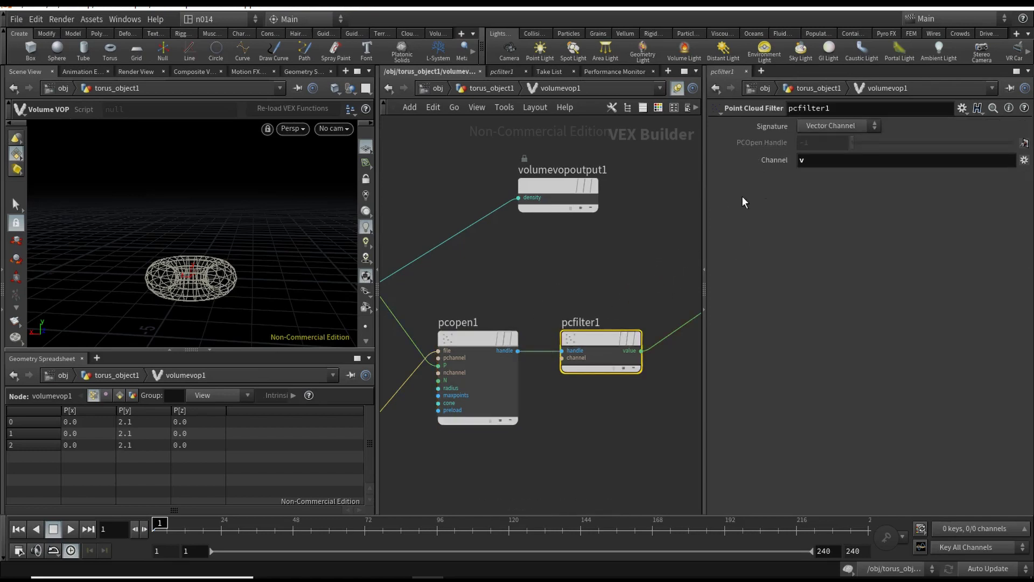
pyautogui.click(495, 88)
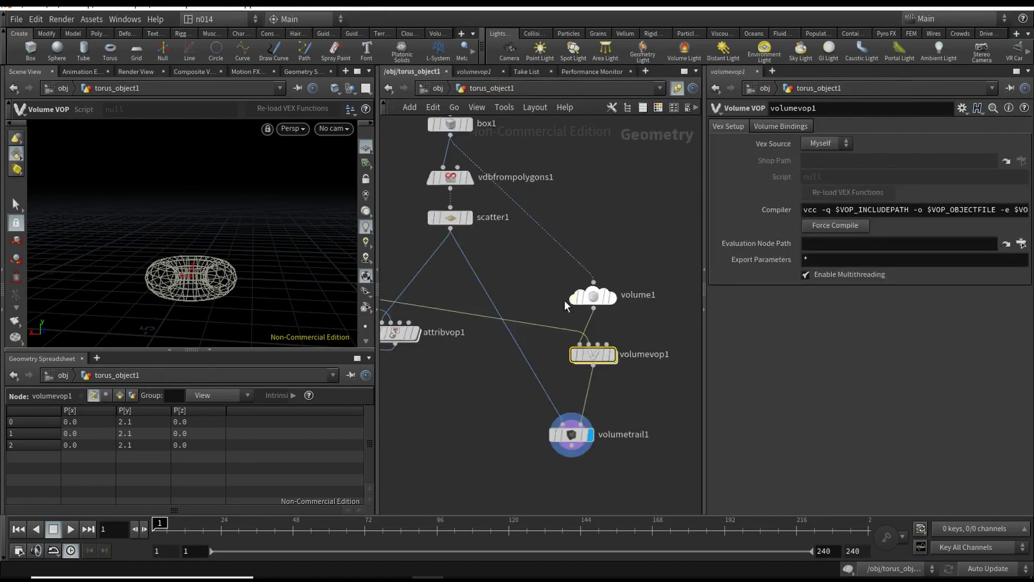
pyautogui.doubleClick(599, 353)
pyautogui.click(618, 312)
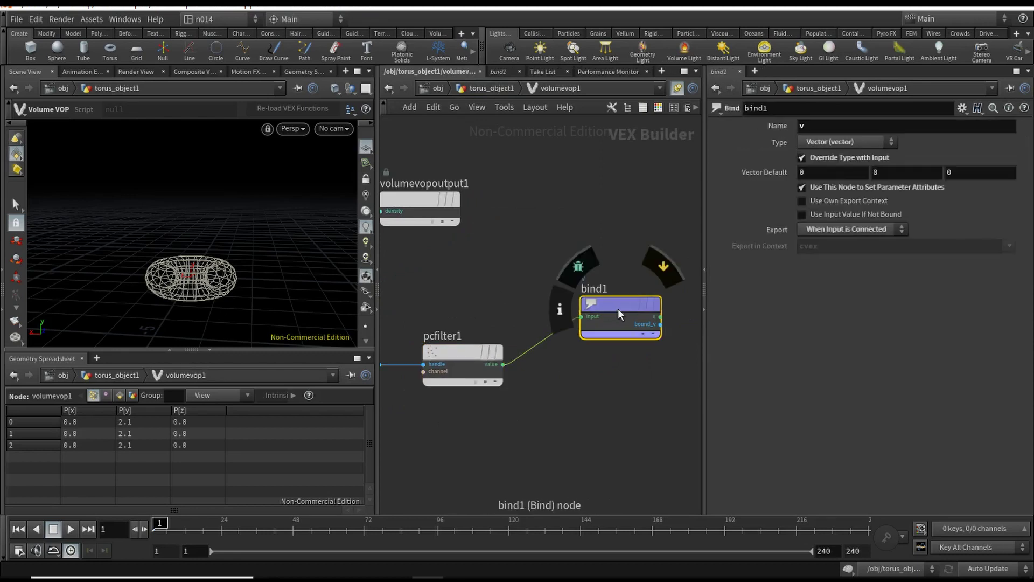
pyautogui.moveTo(619, 312); pyautogui.dragTo(606, 350)
pyautogui.click(823, 130)
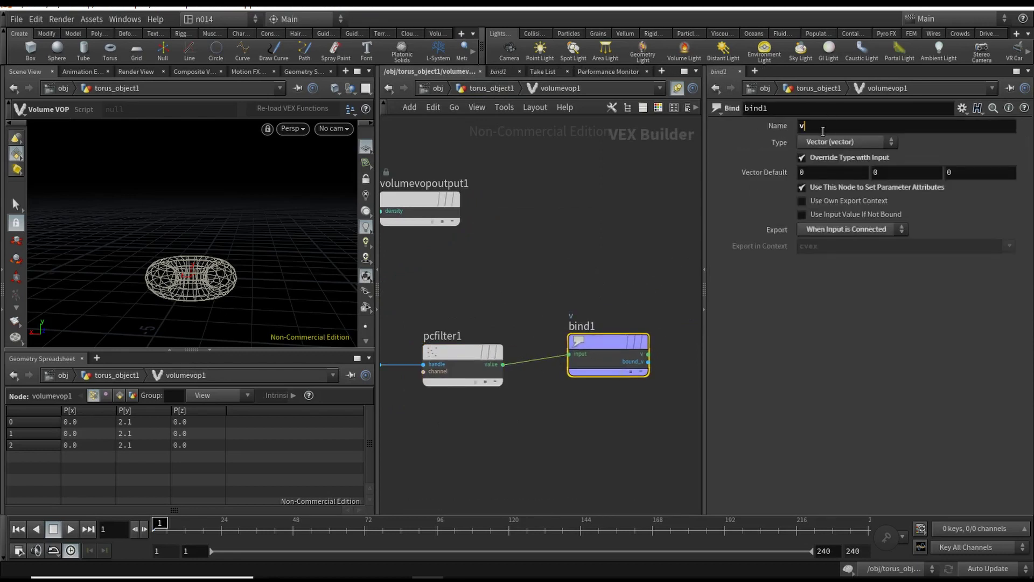
pyautogui.click(807, 127)
pyautogui.press('Return')
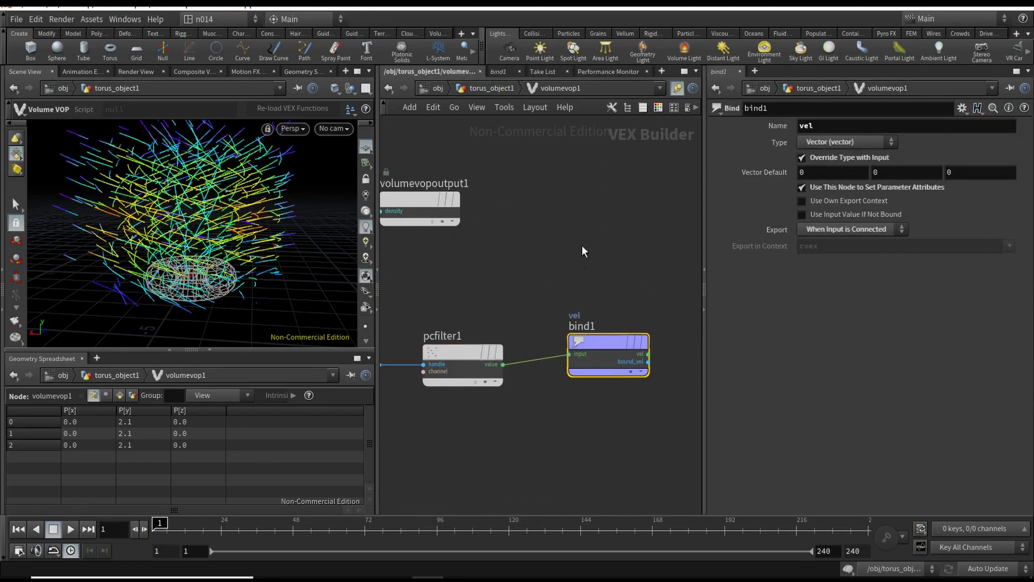
pyautogui.click(567, 273)
pyautogui.click(500, 90)
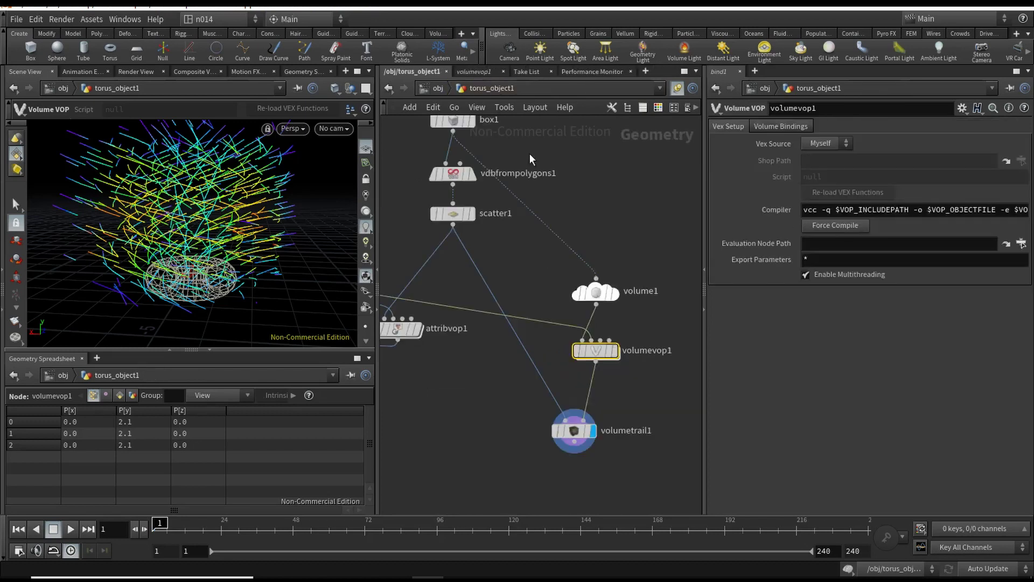
# Examine the velocity trails around the torus from another angle in the viewport
pyautogui.moveTo(313, 288); pyautogui.dragTo(242, 298)
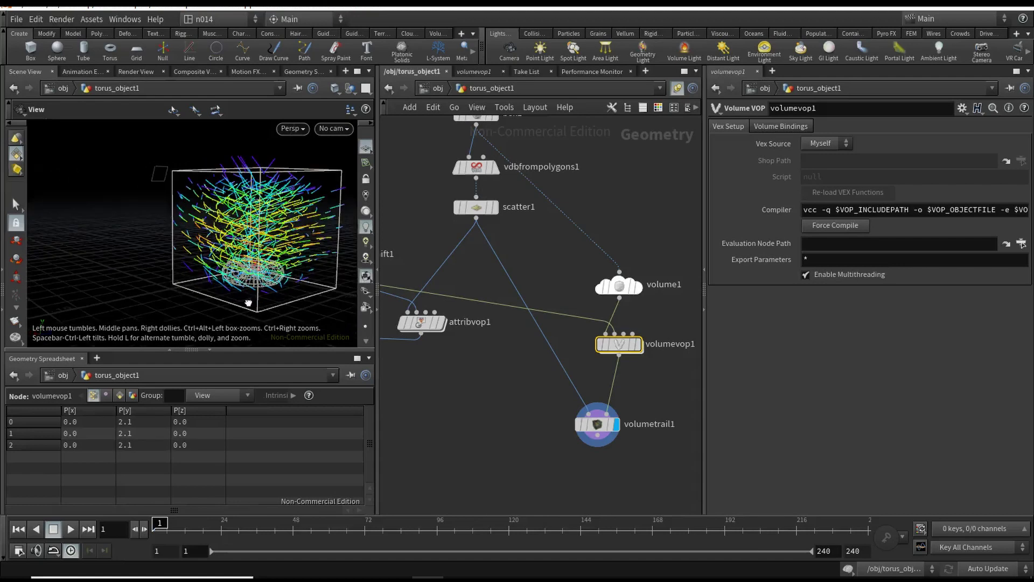
pyautogui.click(242, 299)
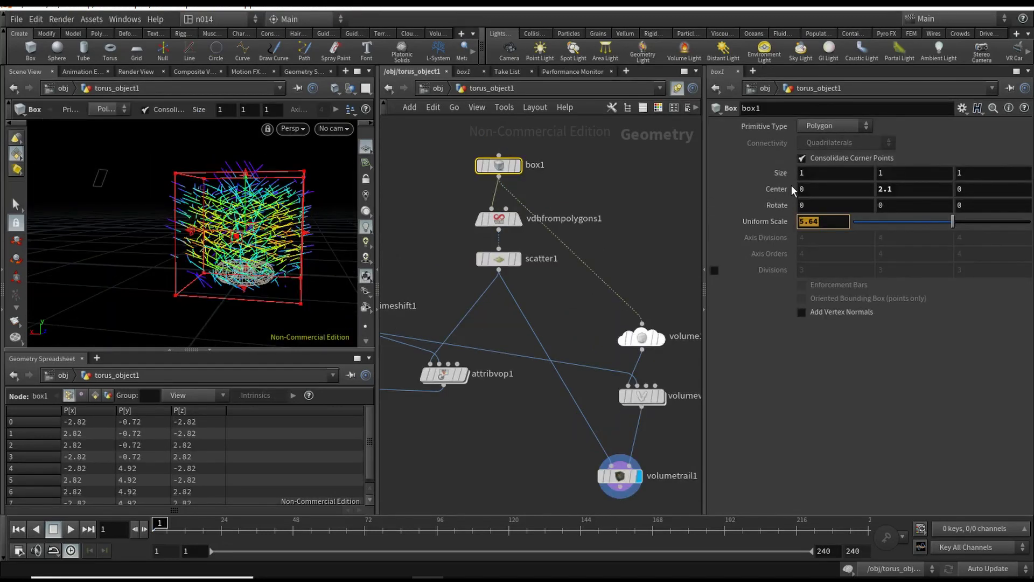
# Set the uniform scale of box1 to 8
pyautogui.write('8')
pyautogui.press('Return')
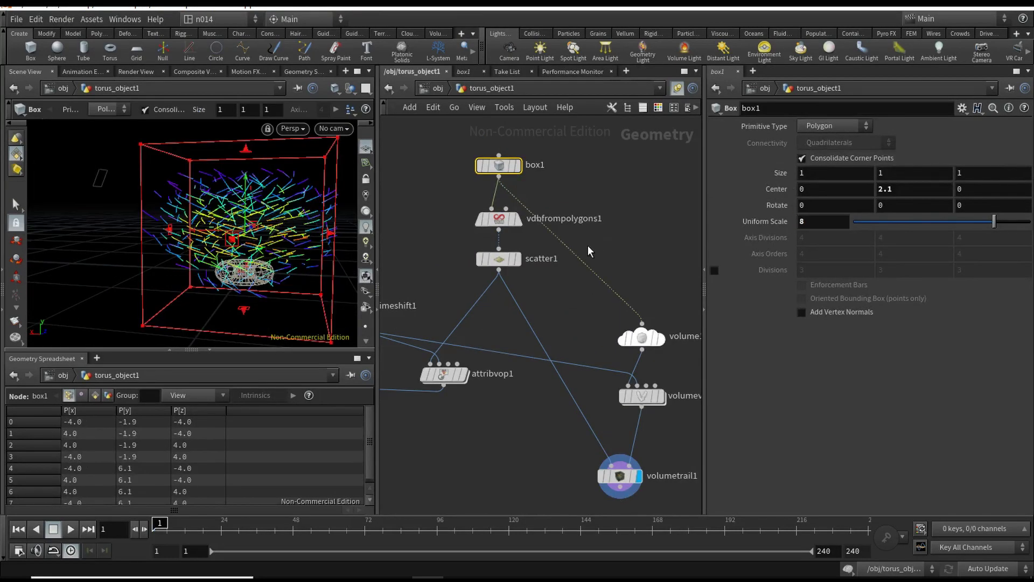
# Set the search radius of pcopen1 inside volumevop1 to 2 and return to the torus_object1 network
pyautogui.click(642, 397)
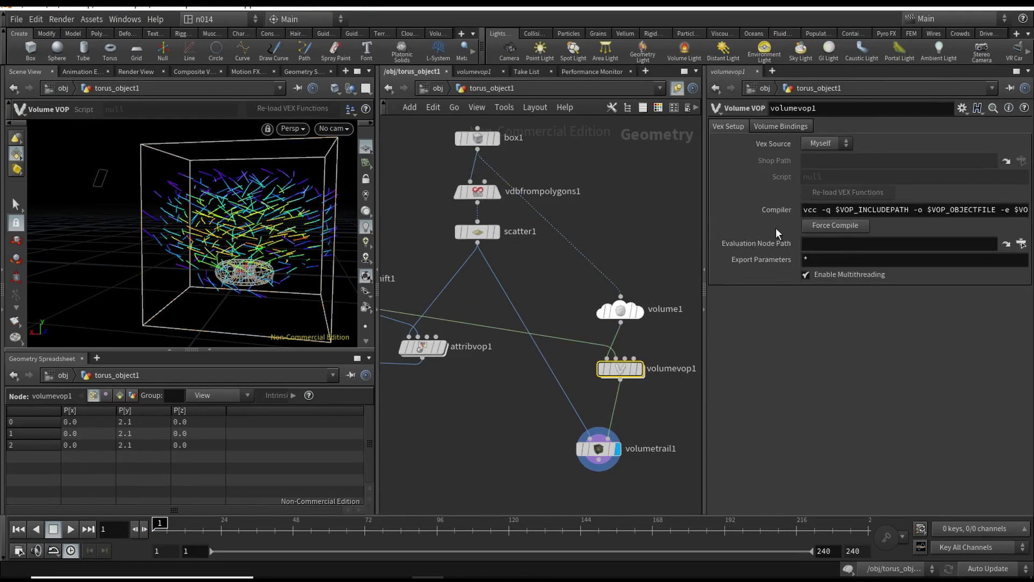
pyautogui.doubleClick(622, 372)
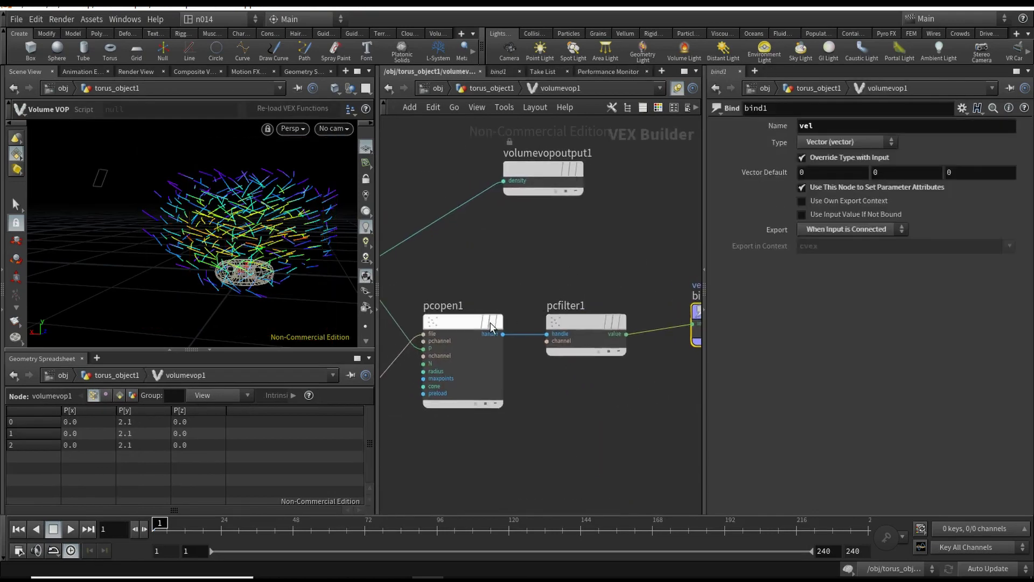
pyautogui.click(463, 322)
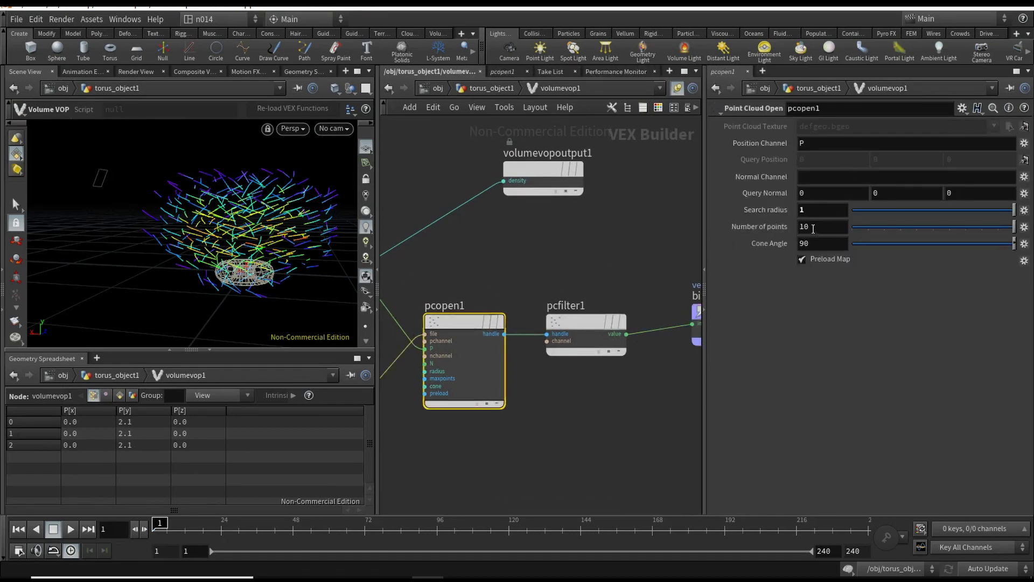
pyautogui.write('2')
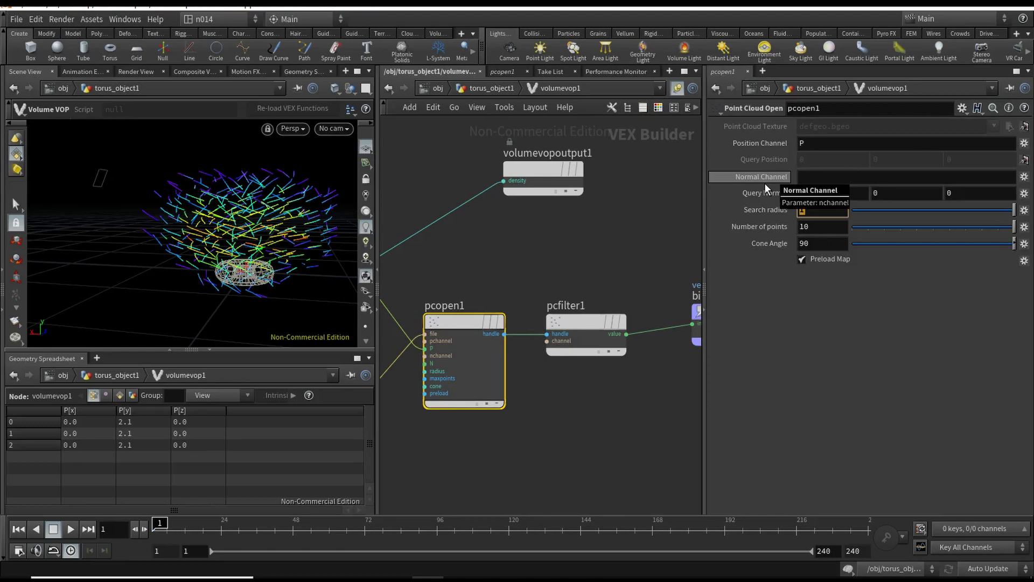
pyautogui.press('Return')
pyautogui.click(562, 266)
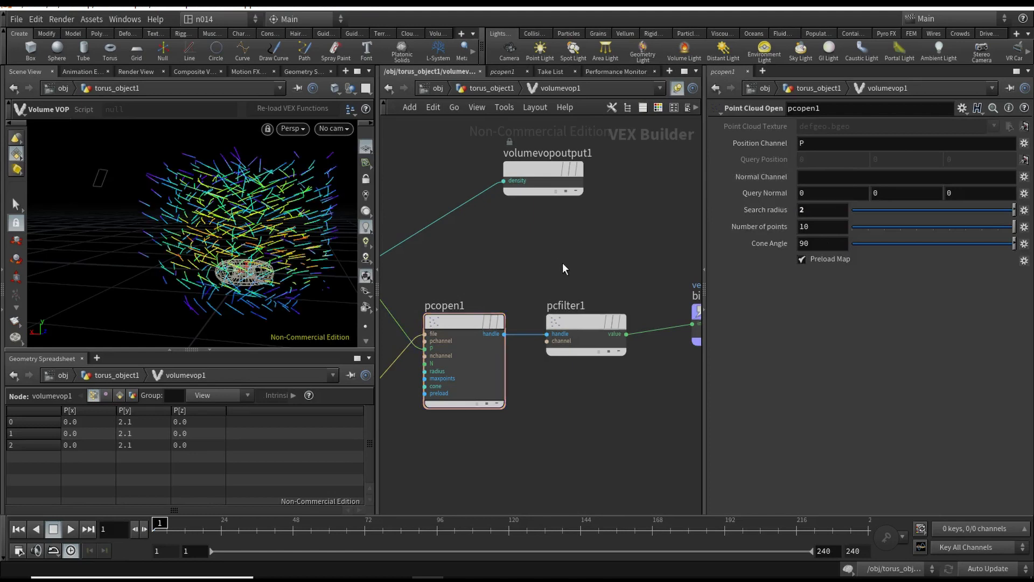
pyautogui.click(490, 89)
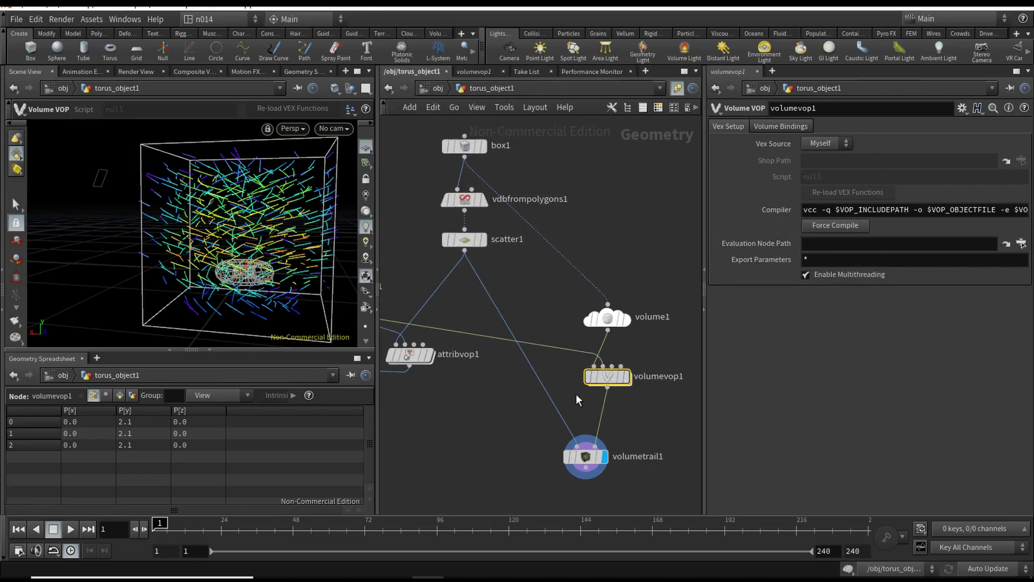
# Set the trail length of volumetrail1 to 9.71 and view the longer velocity trails from another angle
pyautogui.click(585, 457)
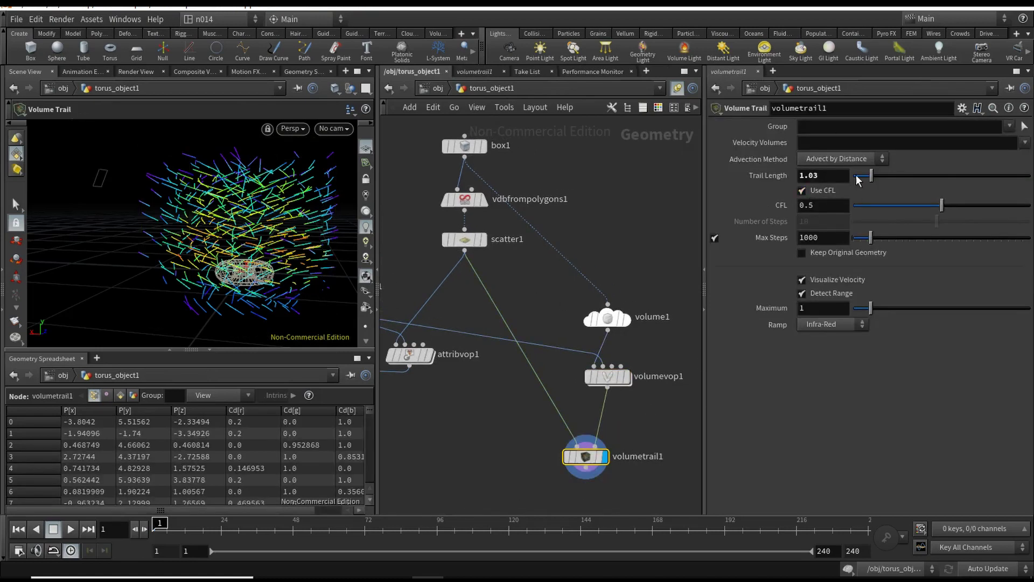
pyautogui.moveTo(874, 180); pyautogui.dragTo(1026, 175)
pyautogui.press('Escape')
pyautogui.moveTo(345, 307); pyautogui.dragTo(294, 248)
pyautogui.press('Return')
# Set the search radius of the pcopen1 node inside attribvop1 to 2
pyautogui.moveTo(468, 406); pyautogui.dragTo(531, 340, button='middle')
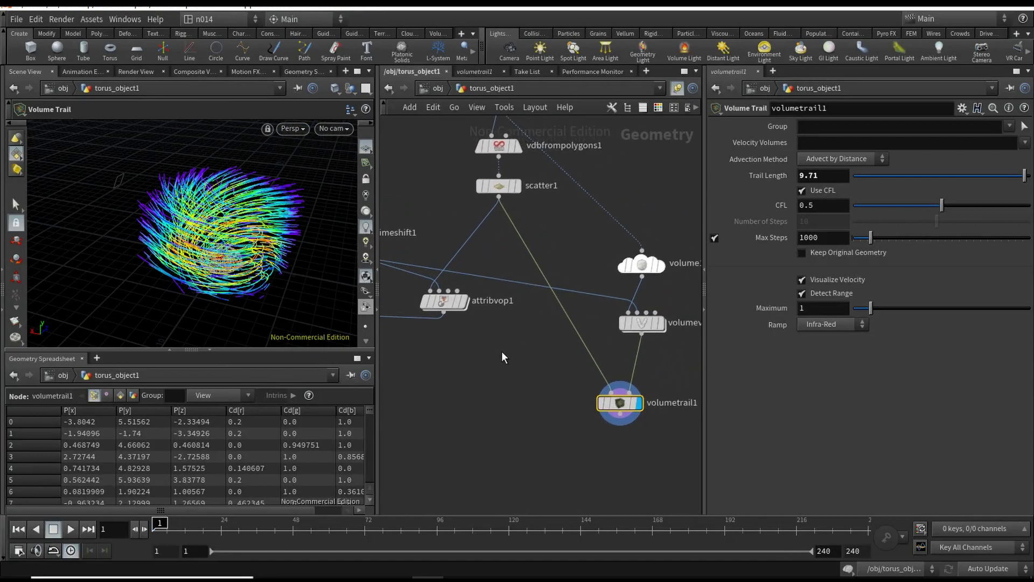
pyautogui.doubleClick(446, 303)
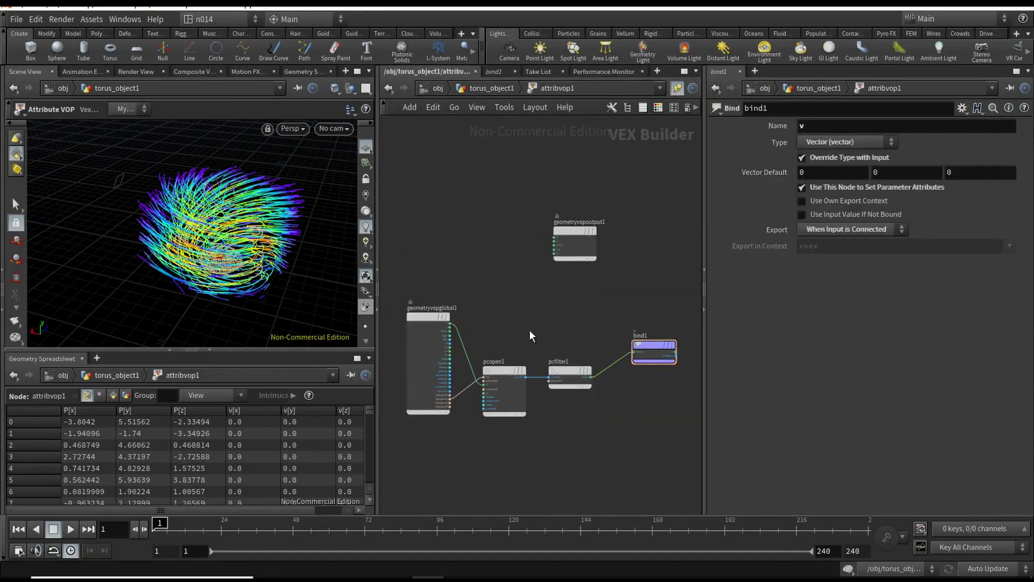
pyautogui.scroll(3, 530, 303)
pyautogui.click(503, 377)
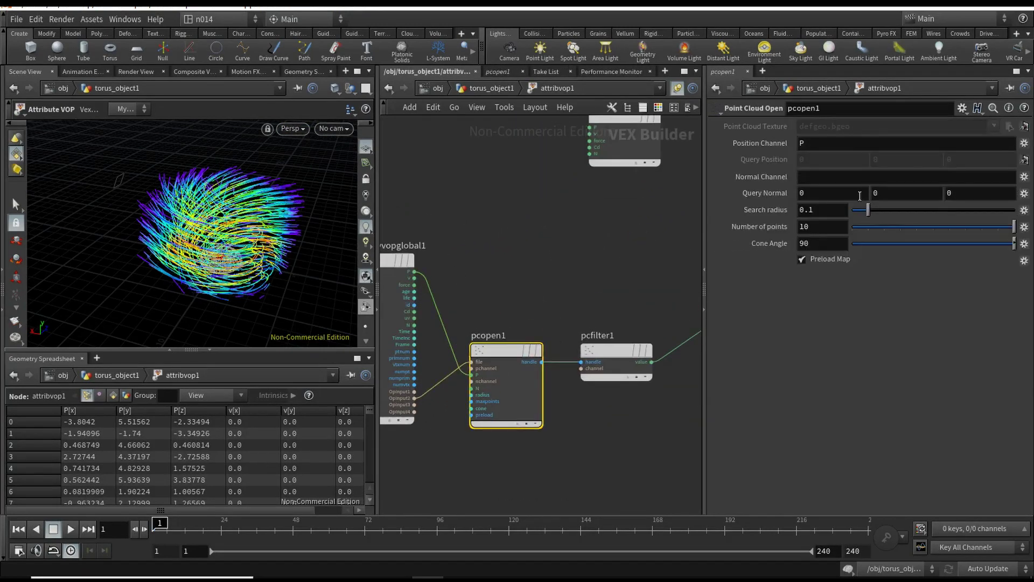
pyautogui.click(815, 211)
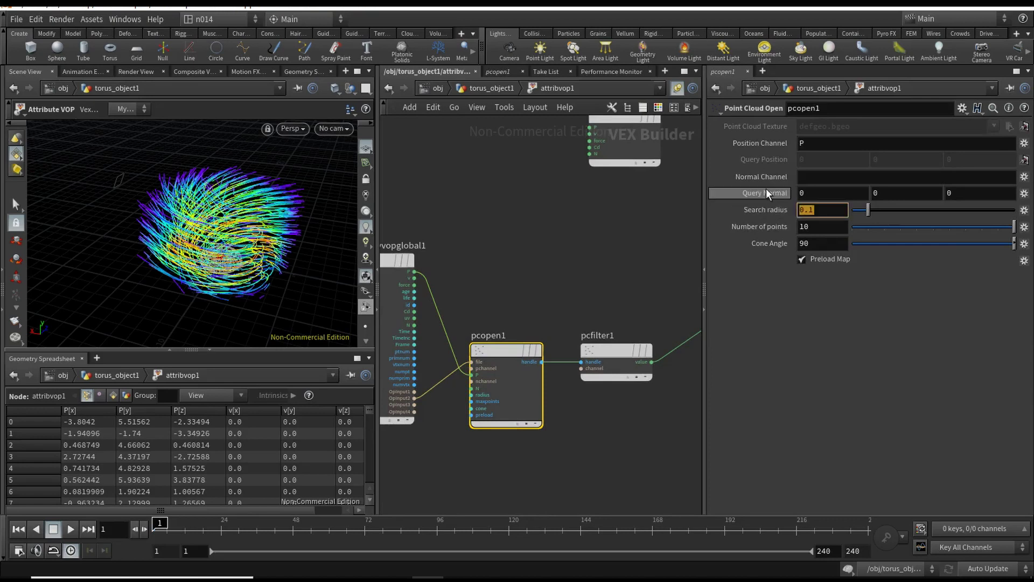
pyautogui.write('2')
pyautogui.press('Return')
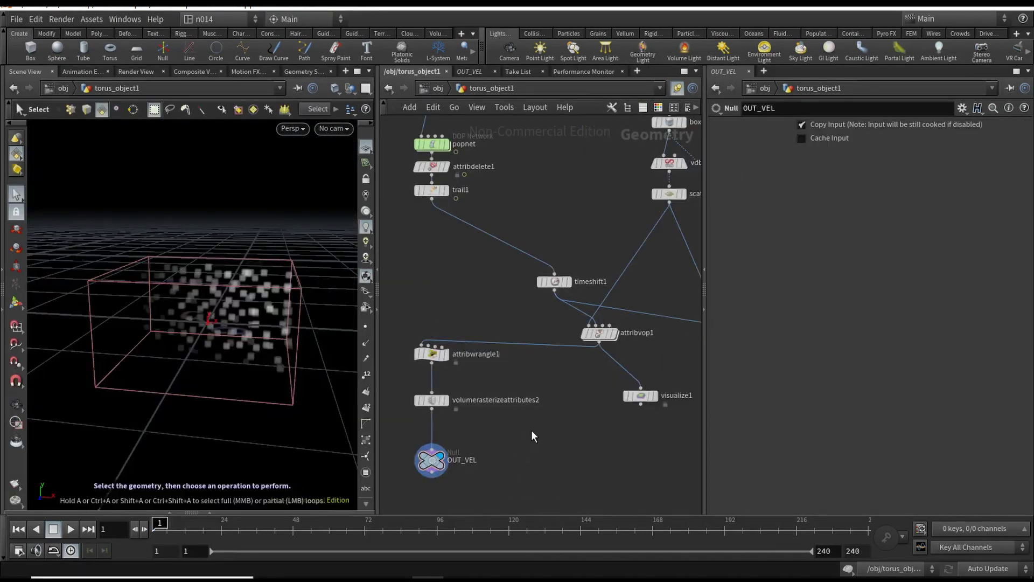
# Set the forced total count of scatter1 to 5000 points
pyautogui.moveTo(563, 421); pyautogui.dragTo(494, 446, button='middle')
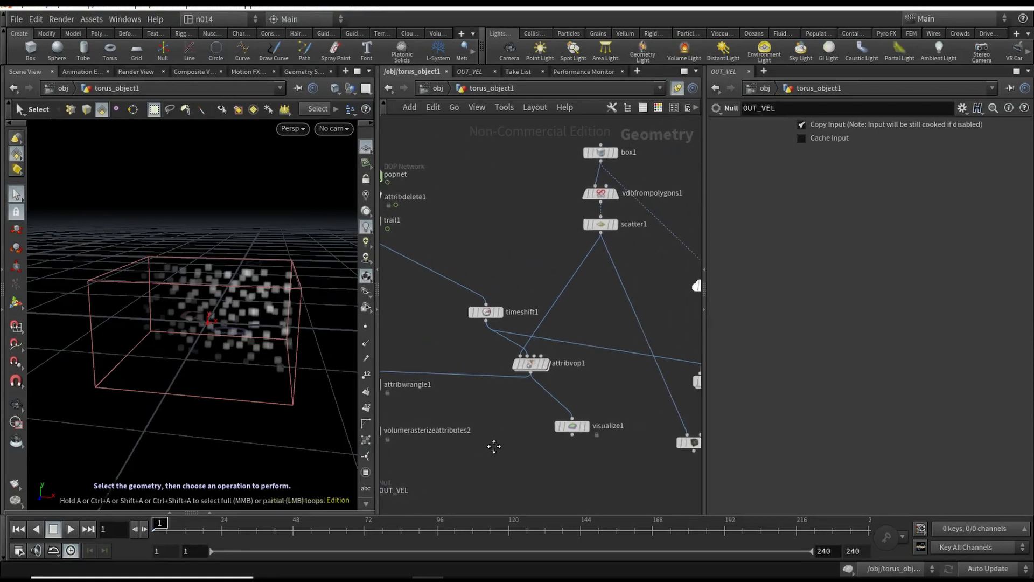
pyautogui.moveTo(586, 305); pyautogui.dragTo(584, 272, button='middle')
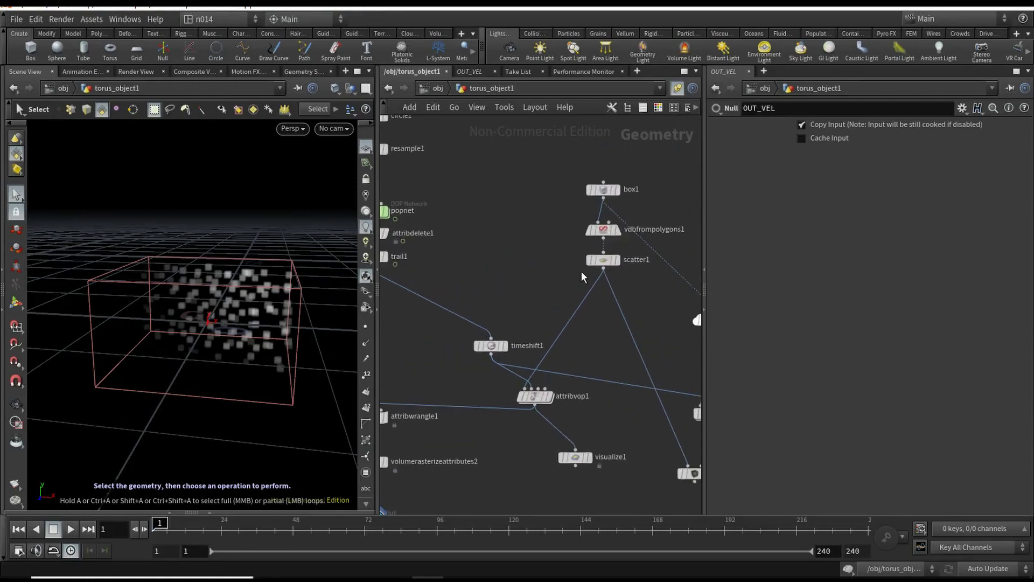
pyautogui.click(604, 261)
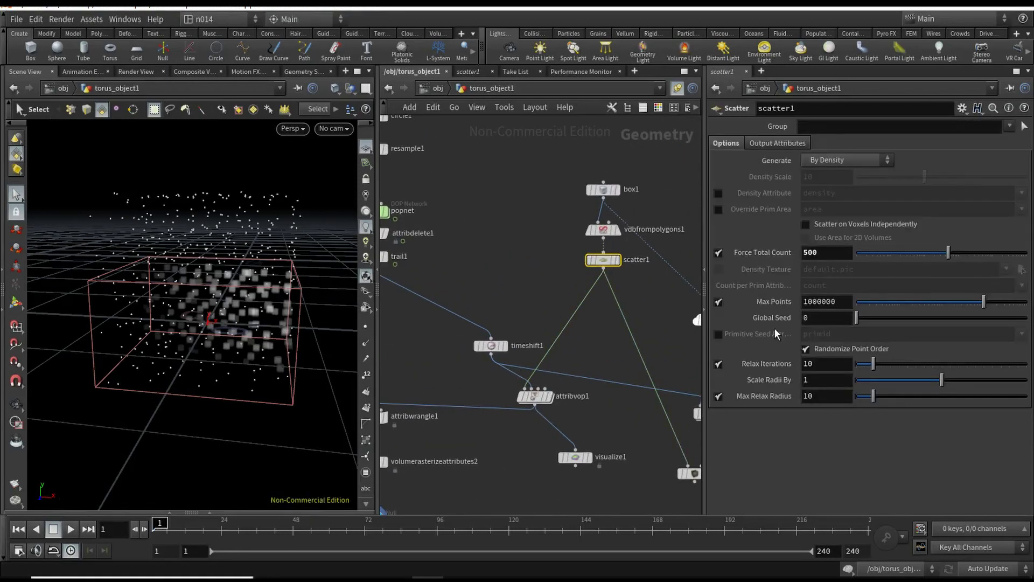
pyautogui.click(821, 252)
pyautogui.moveTo(643, 314); pyautogui.dragTo(600, 306, button='middle')
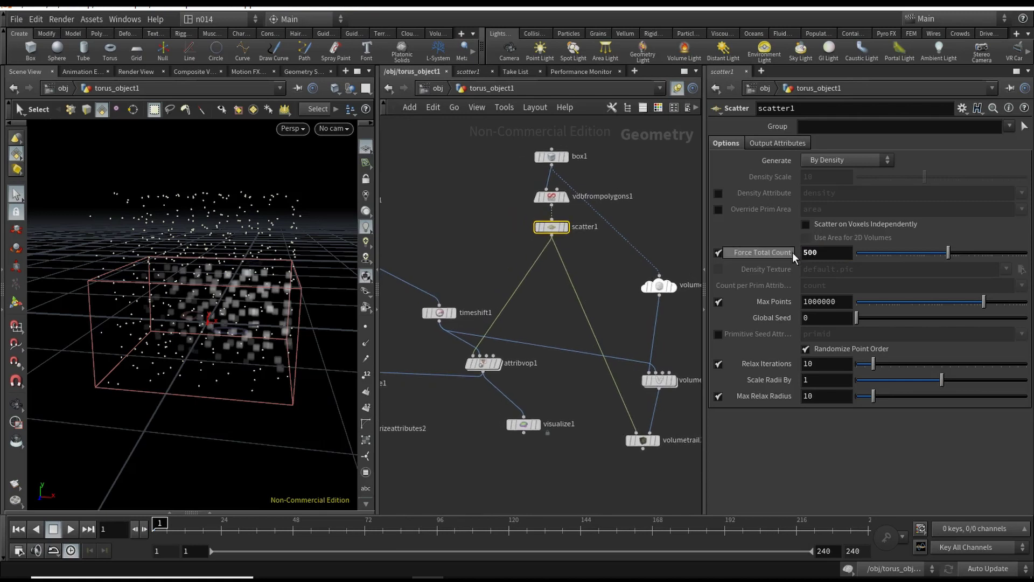
pyautogui.click(824, 253)
pyautogui.write('0')
pyautogui.press('Return')
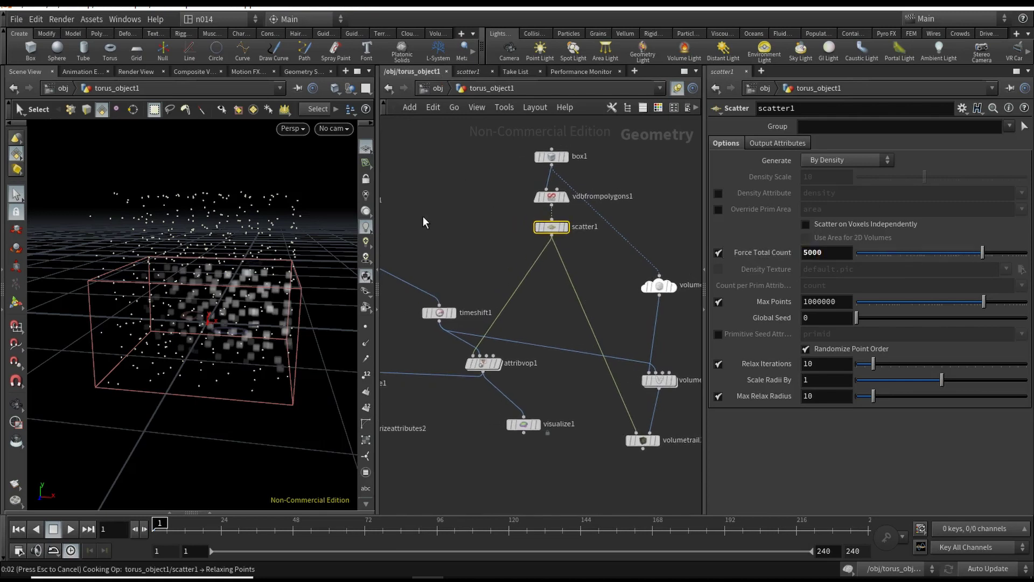
# Set the first radius value of torus1 to 1
pyautogui.moveTo(427, 222); pyautogui.dragTo(614, 206, button='middle')
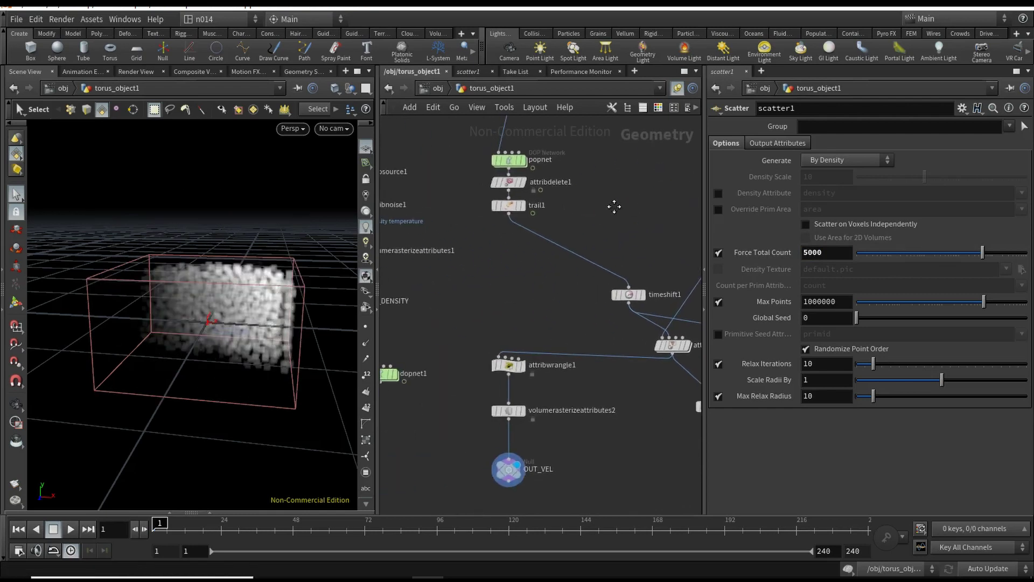
pyautogui.moveTo(419, 266); pyautogui.dragTo(581, 335, button='middle')
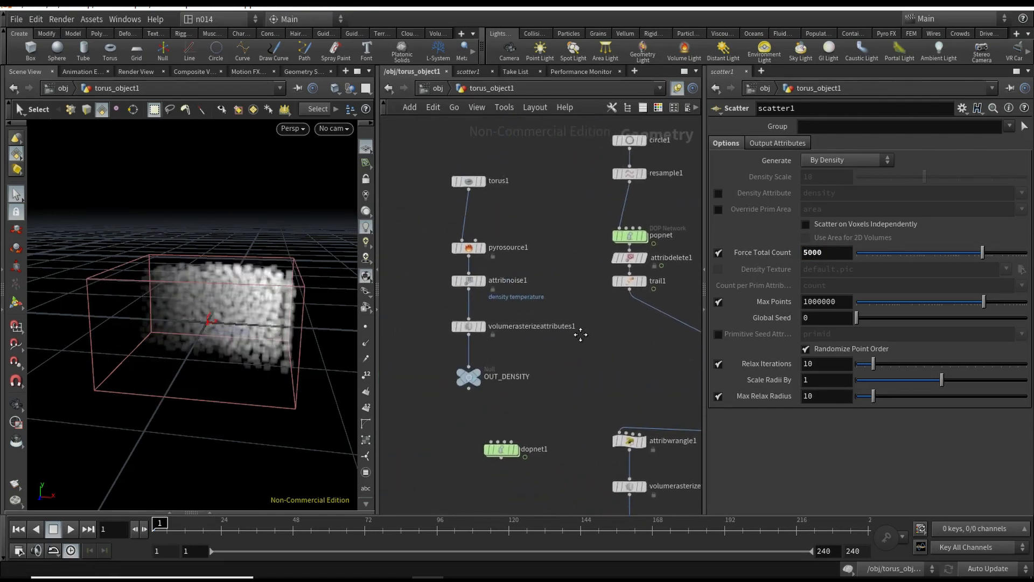
pyautogui.click(468, 181)
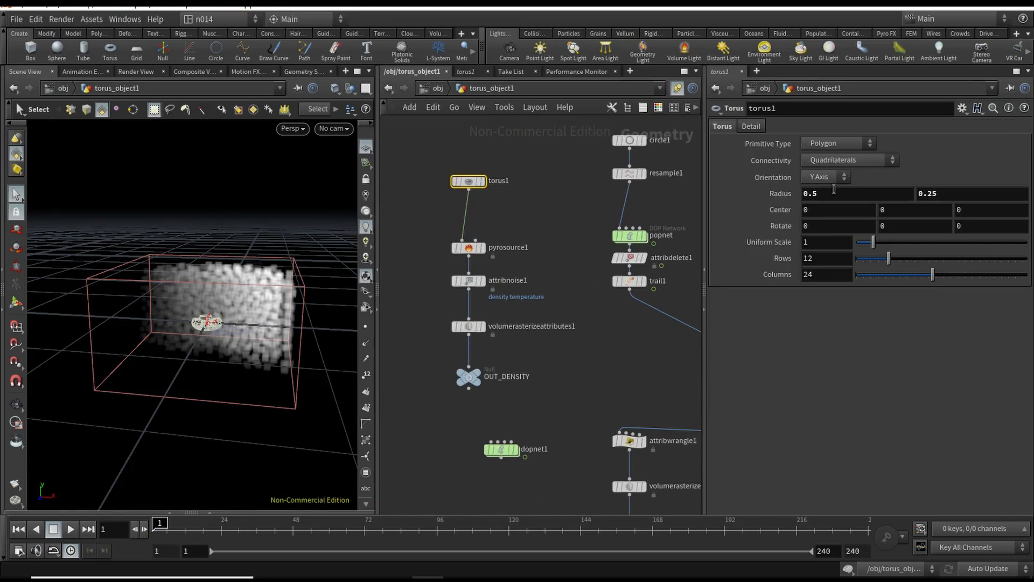
pyautogui.doubleClick(824, 194)
pyautogui.write('1')
pyautogui.press('Return')
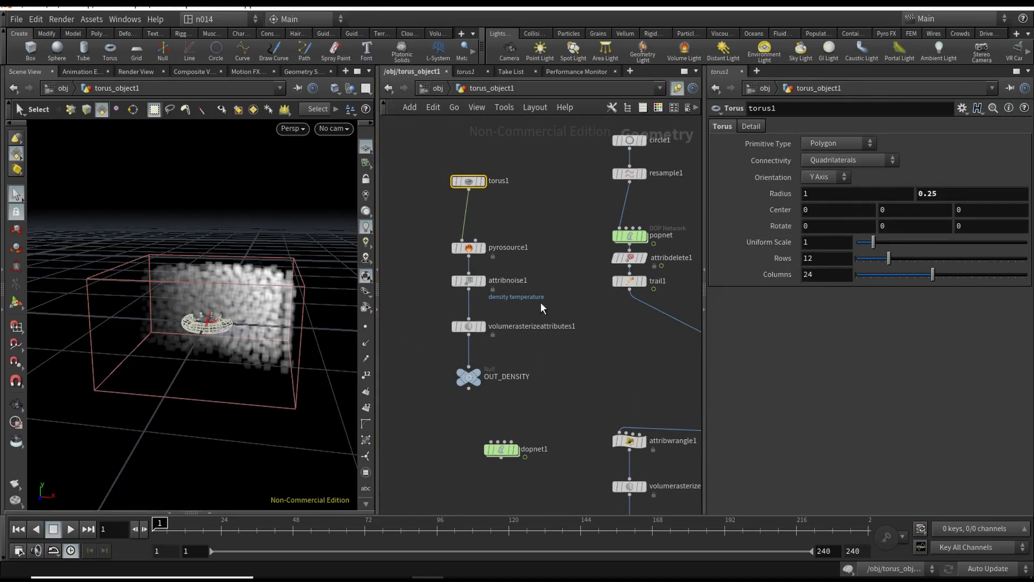
pyautogui.click(607, 357)
pyautogui.moveTo(573, 404); pyautogui.dragTo(554, 331, button='middle')
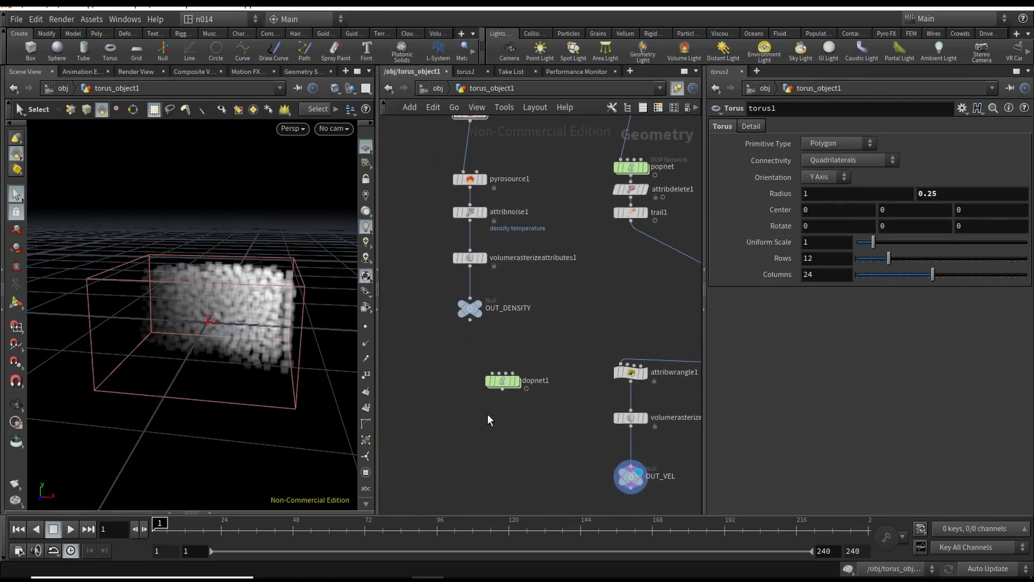
pyautogui.moveTo(517, 391)
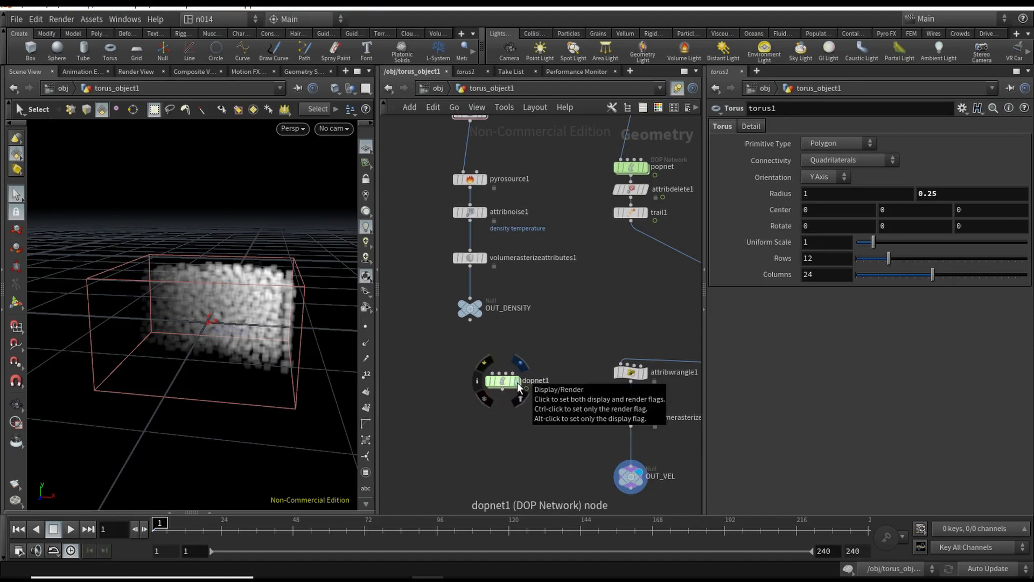
# Inside attribvop1, add a Curl Noise node above pcopen1 and feed the global P output into its pos input
pyautogui.moveTo(603, 312); pyautogui.dragTo(434, 330, button='middle')
pyautogui.click(623, 373)
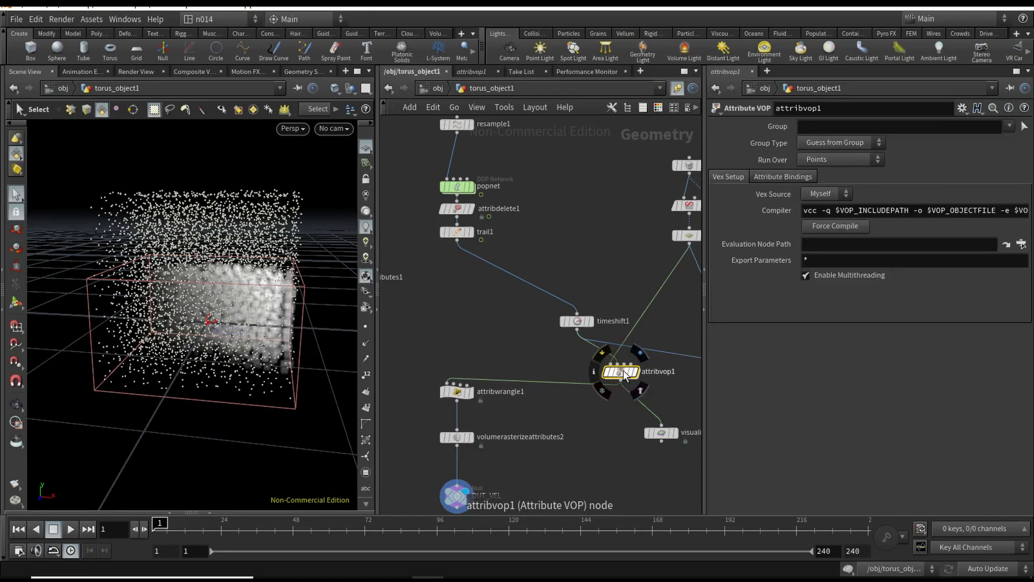
pyautogui.doubleClick(623, 373)
pyautogui.moveTo(564, 388); pyautogui.dragTo(507, 317, button='middle')
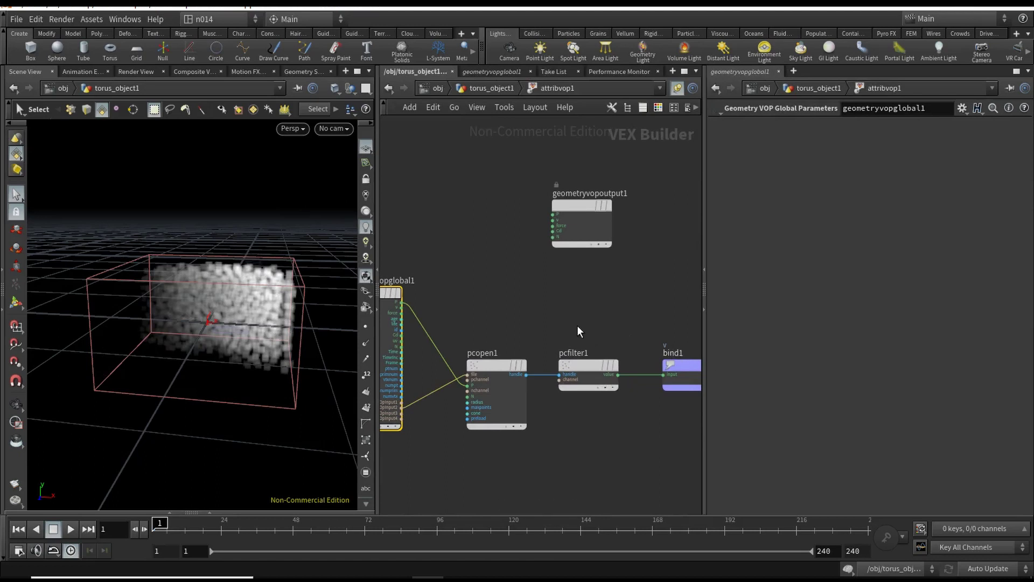
pyautogui.press('Tab')
pyautogui.write('cur')
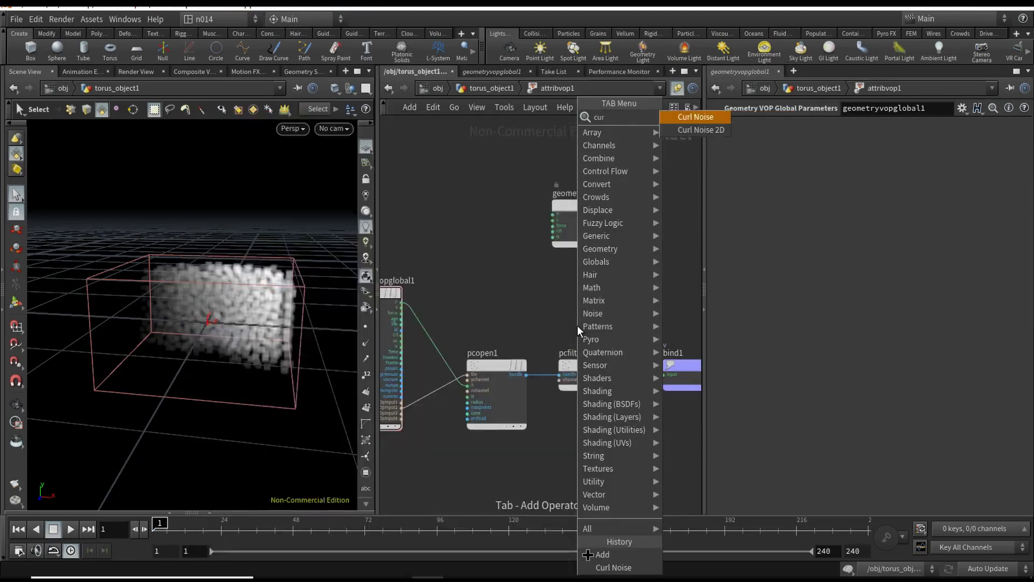
pyautogui.press('Return')
pyautogui.click(516, 285)
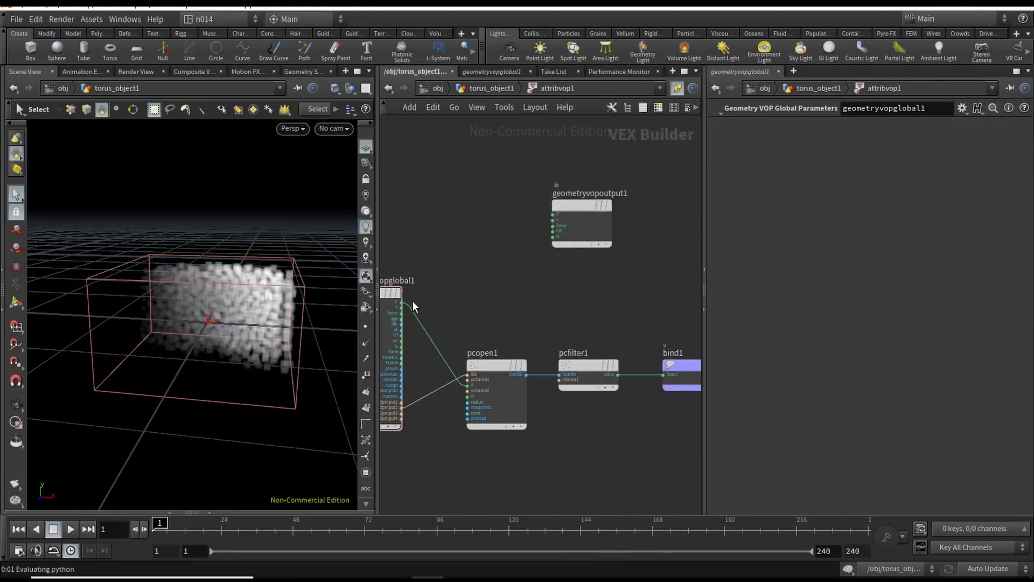
pyautogui.click(401, 304)
pyautogui.click(488, 300)
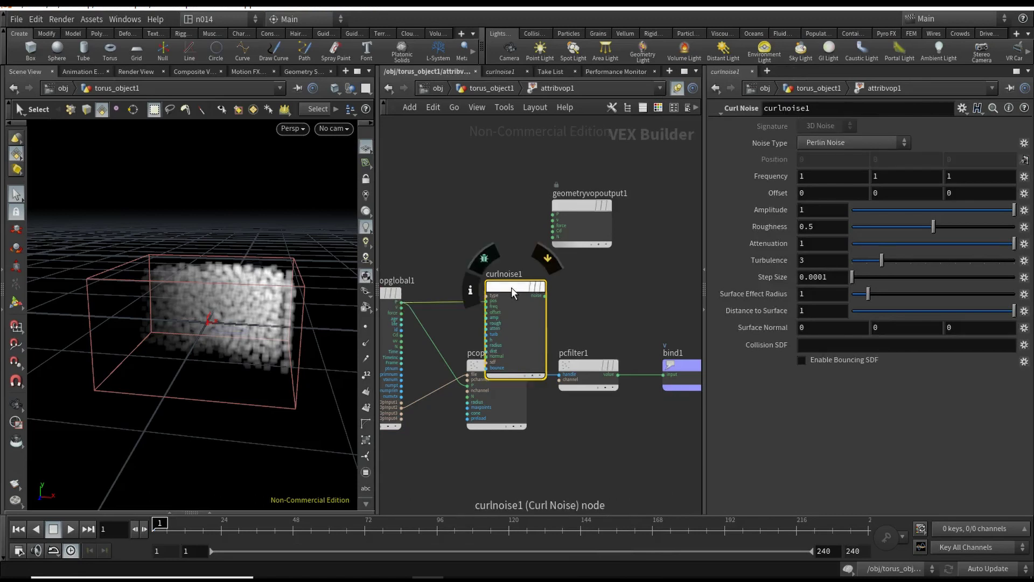
pyautogui.moveTo(514, 287); pyautogui.dragTo(499, 239)
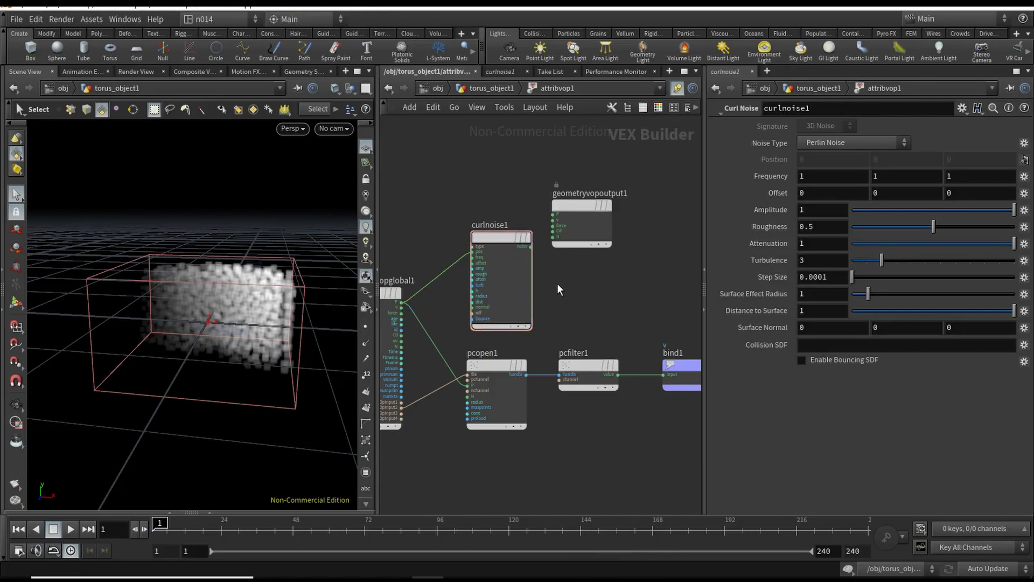
# Create an Add node above pcfilter1 and wire the curlnoise1 noise and pcfilter1 value outputs into it
pyautogui.press('Tab')
pyautogui.write('add')
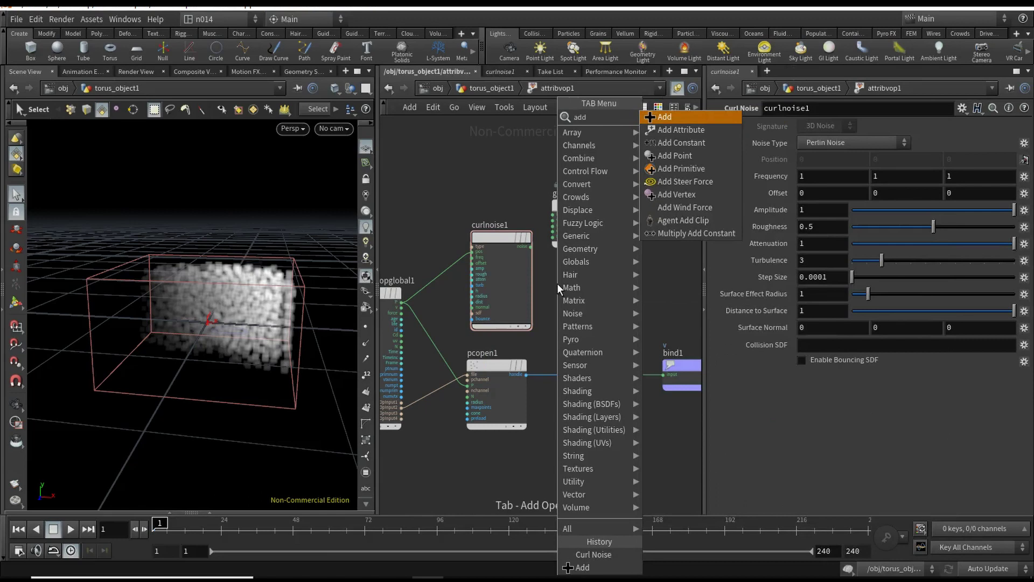
pyautogui.press('Return')
pyautogui.click(598, 303)
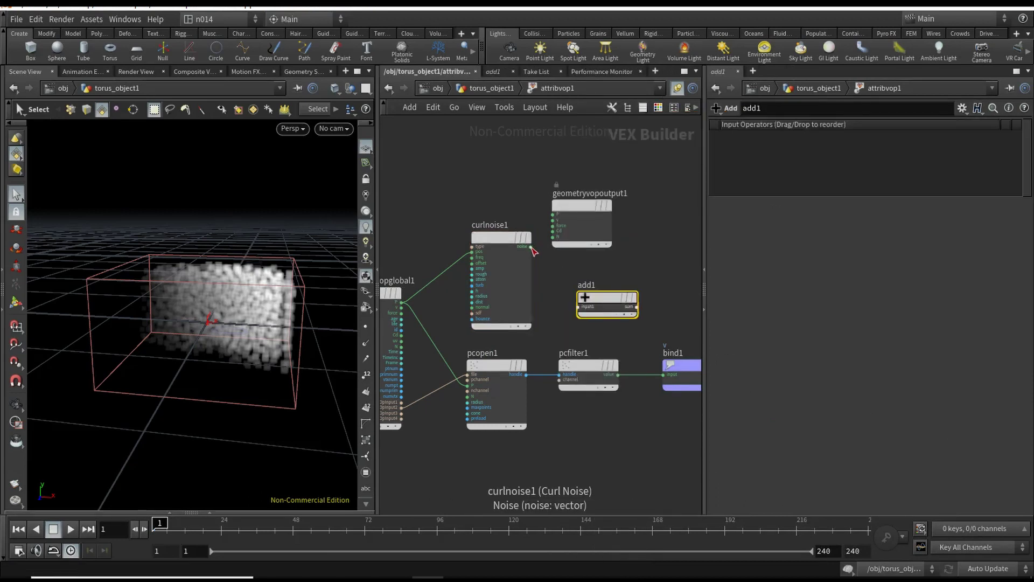
pyautogui.moveTo(532, 250); pyautogui.dragTo(578, 306)
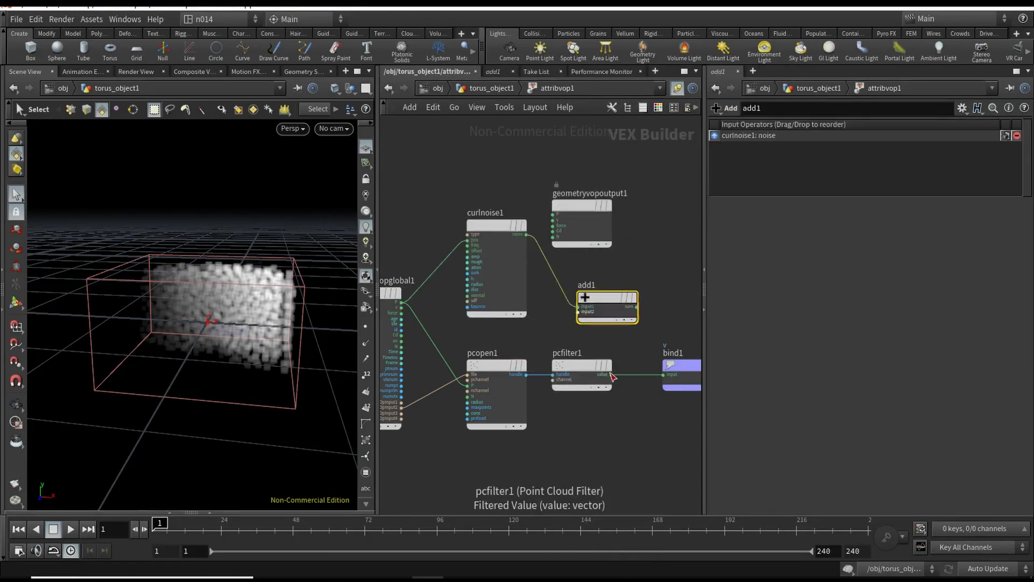
pyautogui.moveTo(613, 377); pyautogui.dragTo(578, 312)
pyautogui.scroll(3, 628, 346)
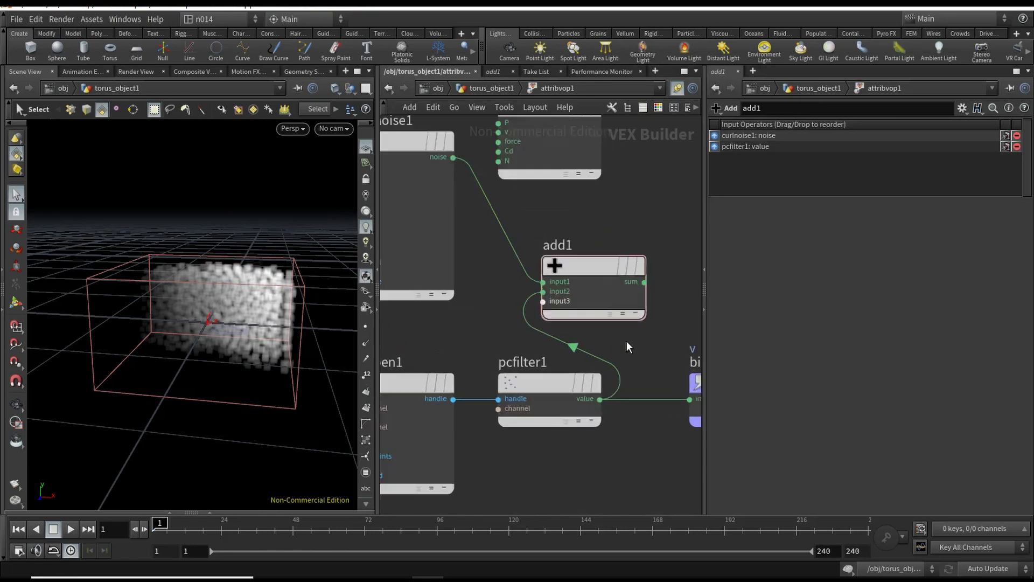
# Set the curlnoise1 frequency to 0.8 on all three components
pyautogui.moveTo(628, 346); pyautogui.dragTo(670, 376, button='middle')
pyautogui.moveTo(532, 321); pyautogui.dragTo(568, 342, button='middle')
pyautogui.click(488, 198)
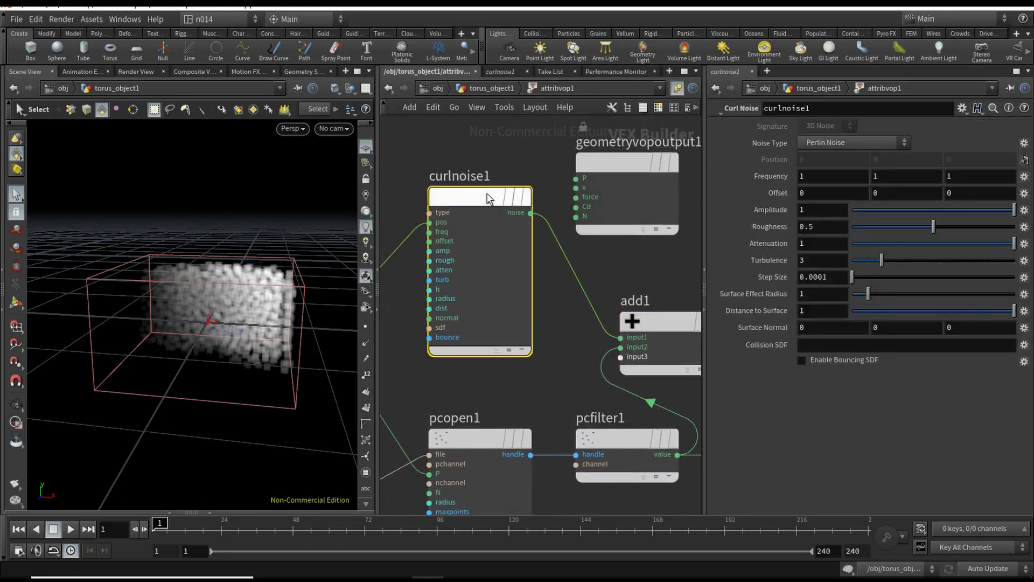
pyautogui.middleClick(768, 178)
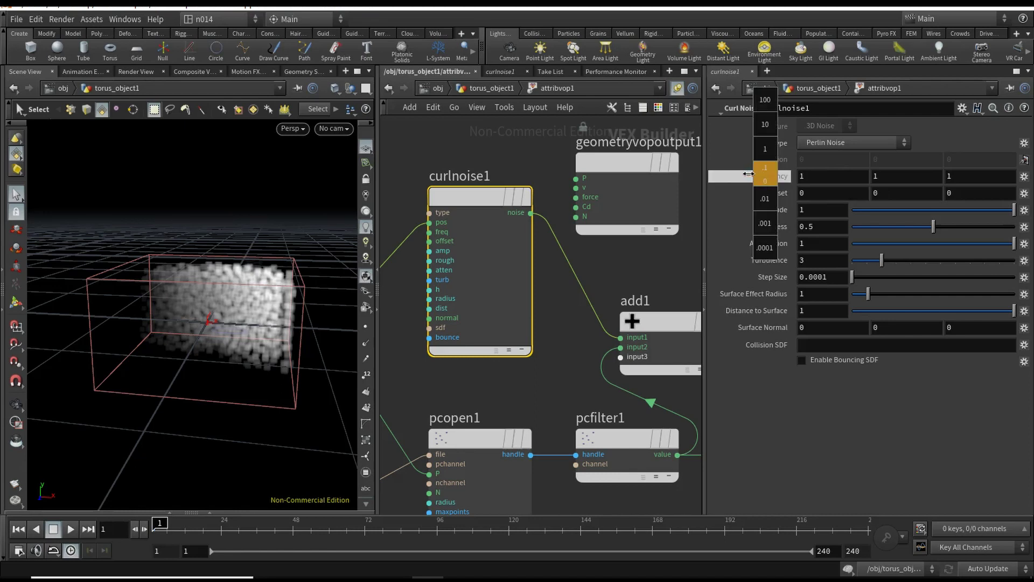
pyautogui.moveTo(749, 173); pyautogui.dragTo(743, 174, button='middle')
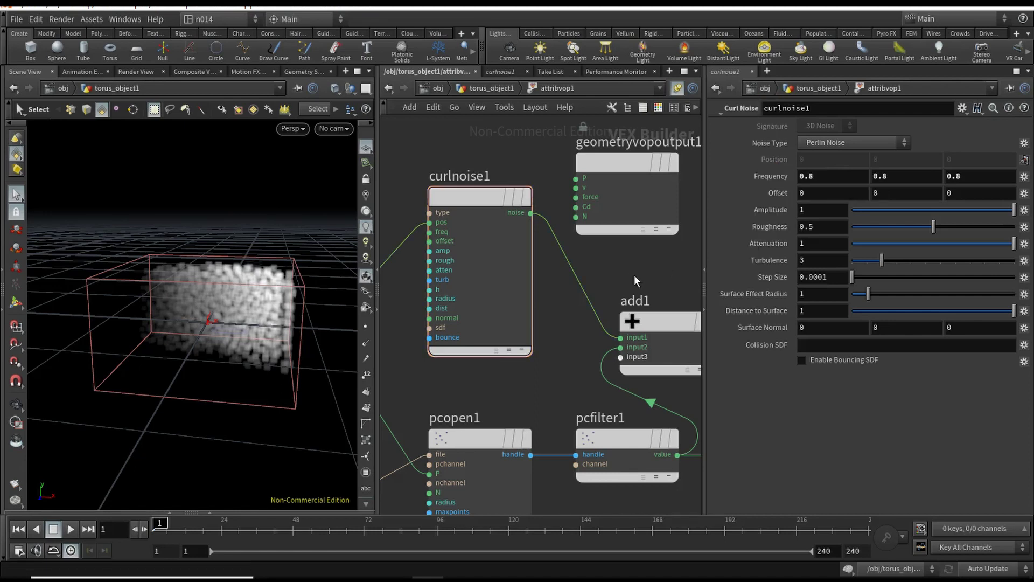
# Wire the add1 sum output into the bind1 input and return to the torus_object1 network
pyautogui.scroll(-5, 649, 269)
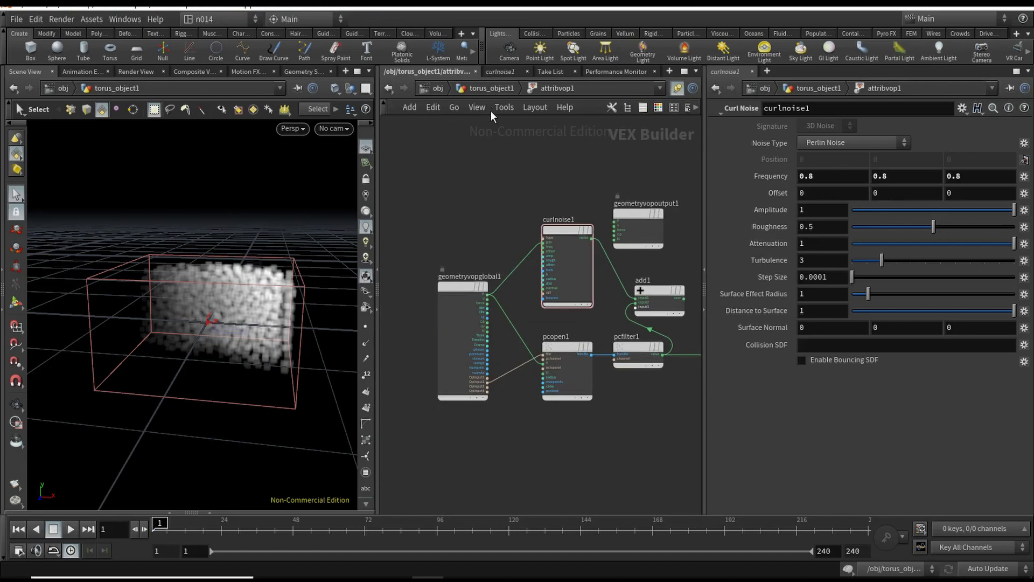
pyautogui.moveTo(525, 145); pyautogui.dragTo(459, 146, button='middle')
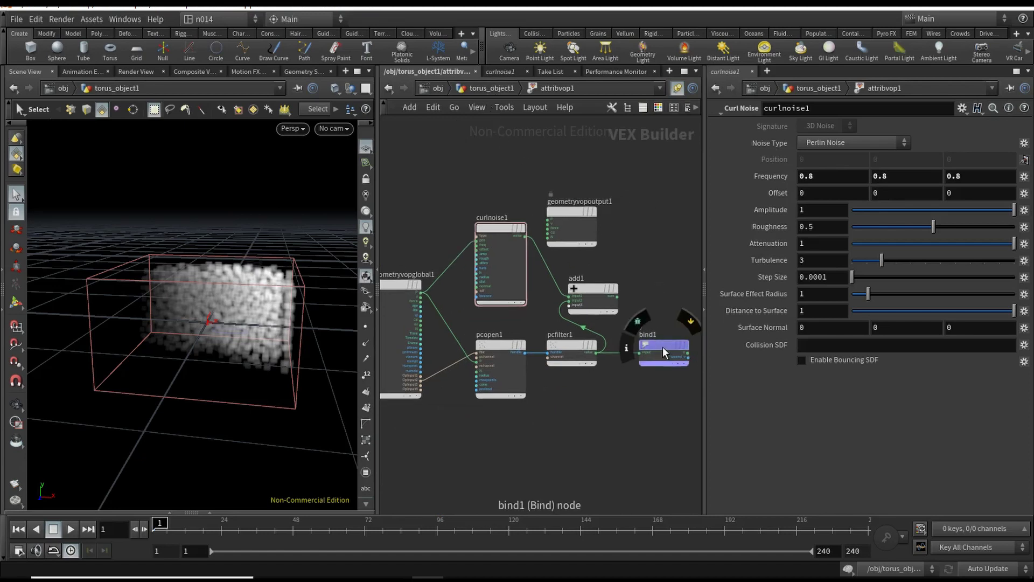
pyautogui.moveTo(616, 297); pyautogui.dragTo(640, 353)
pyautogui.moveTo(622, 256); pyautogui.dragTo(652, 259, button='middle')
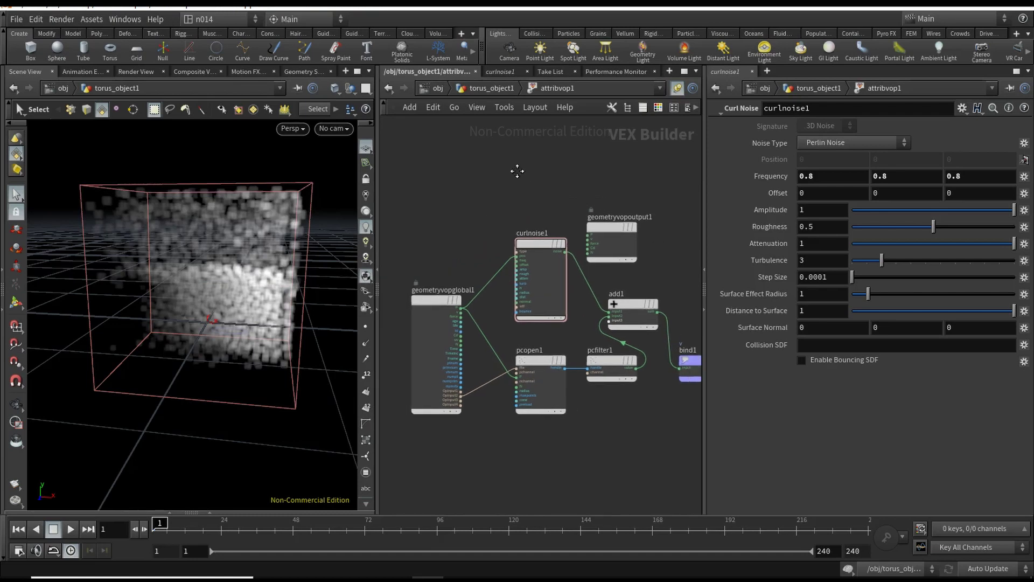
pyautogui.moveTo(517, 168); pyautogui.dragTo(483, 164, button='middle')
pyautogui.click(489, 88)
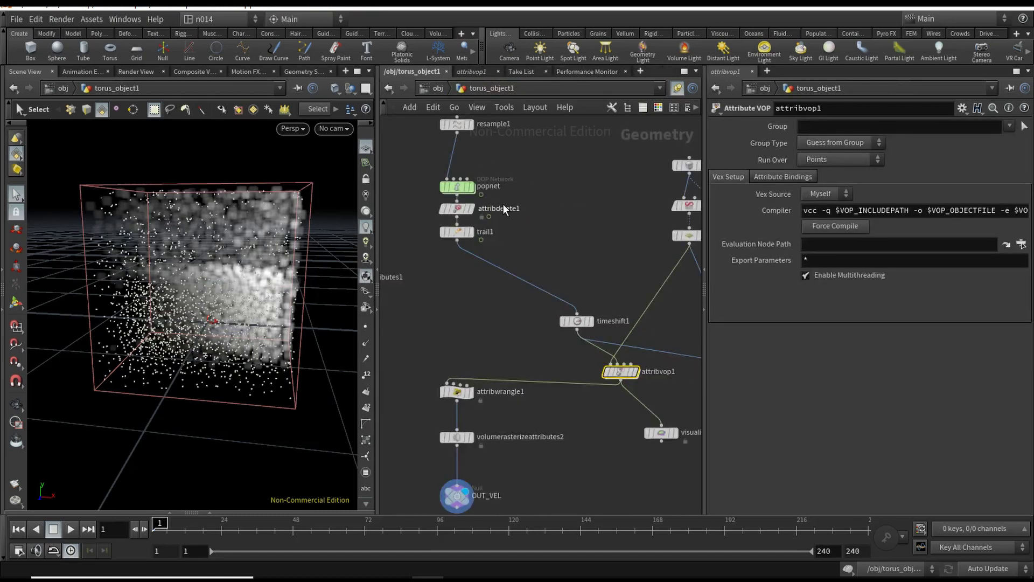
# Display dopnet1, play the smoke simulation, and stop it to examine the smoke ring up close
pyautogui.moveTo(556, 209); pyautogui.dragTo(606, 223, button='middle')
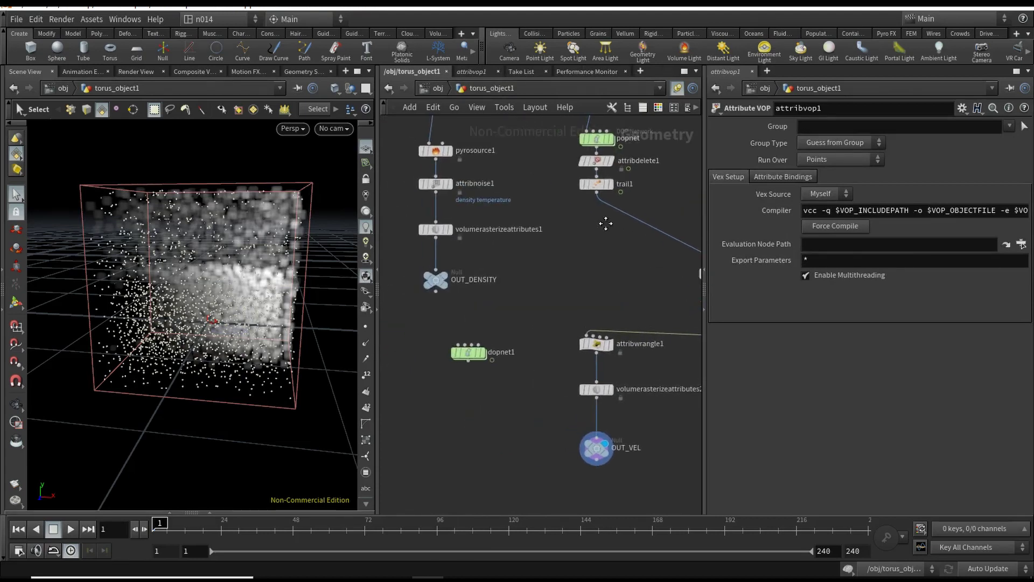
pyautogui.click(481, 356)
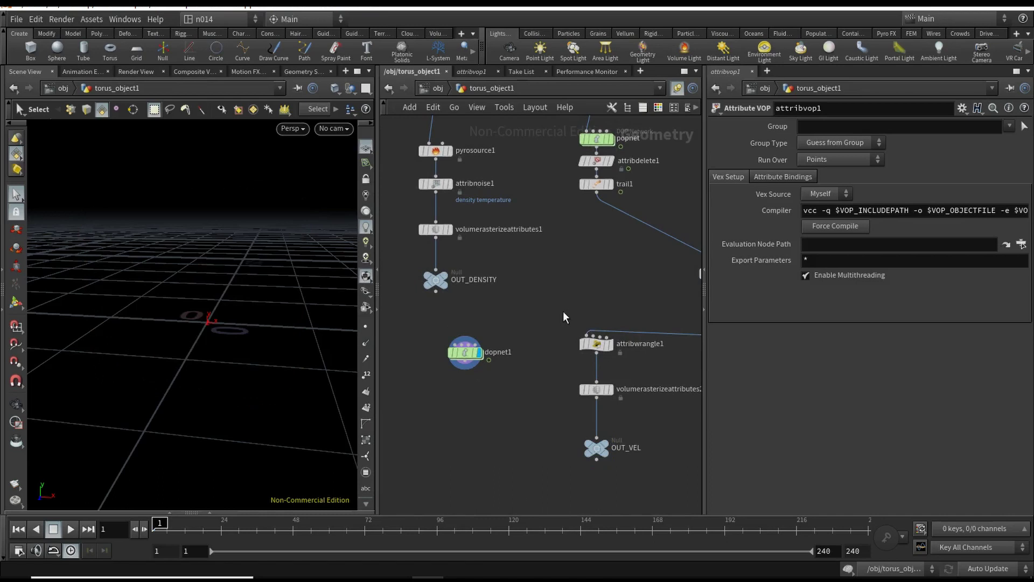
pyautogui.click(68, 530)
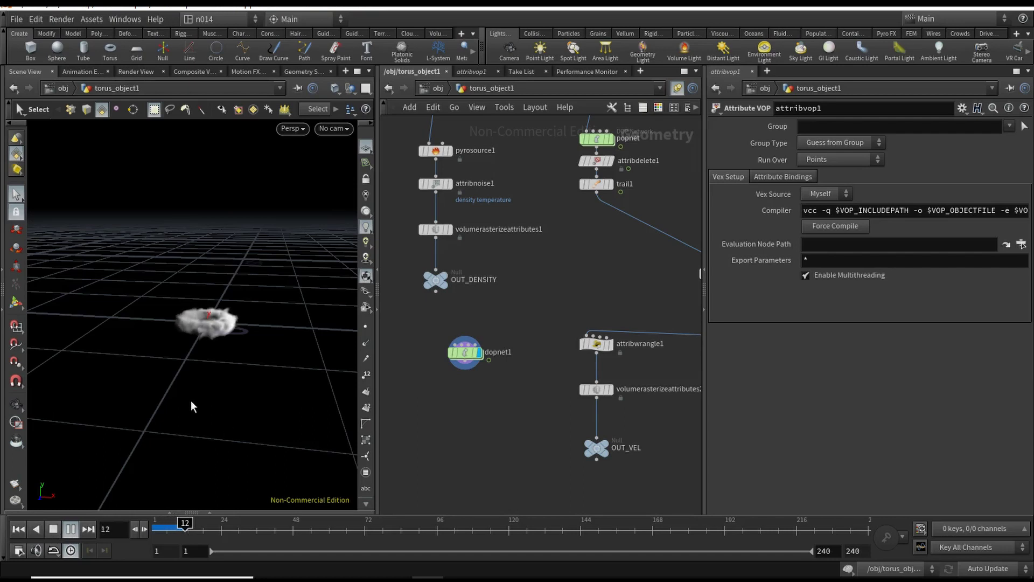
pyautogui.press('Escape')
pyautogui.keyDown('alt'); pyautogui.moveTo(199, 359); pyautogui.dragTo(275, 346, button='right'); pyautogui.keyUp('alt')
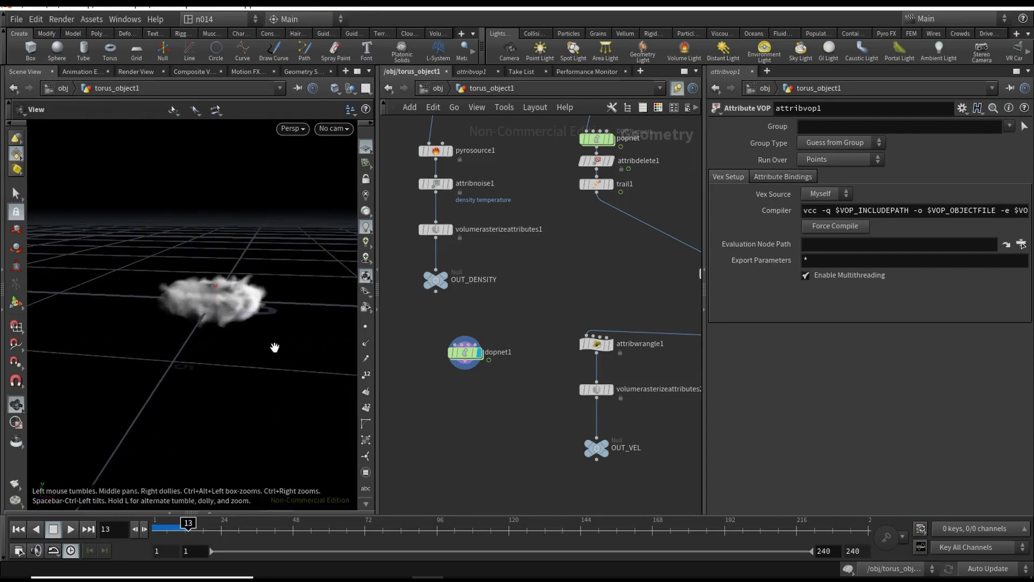
pyautogui.keyDown('alt'); pyautogui.moveTo(275, 347); pyautogui.dragTo(224, 378, button='middle'); pyautogui.keyUp('alt')
pyautogui.keyDown('alt'); pyautogui.moveTo(224, 379); pyautogui.dragTo(292, 394, button='right'); pyautogui.keyUp('alt')
pyautogui.keyDown('alt'); pyautogui.moveTo(293, 394); pyautogui.dragTo(249, 411); pyautogui.keyUp('alt')
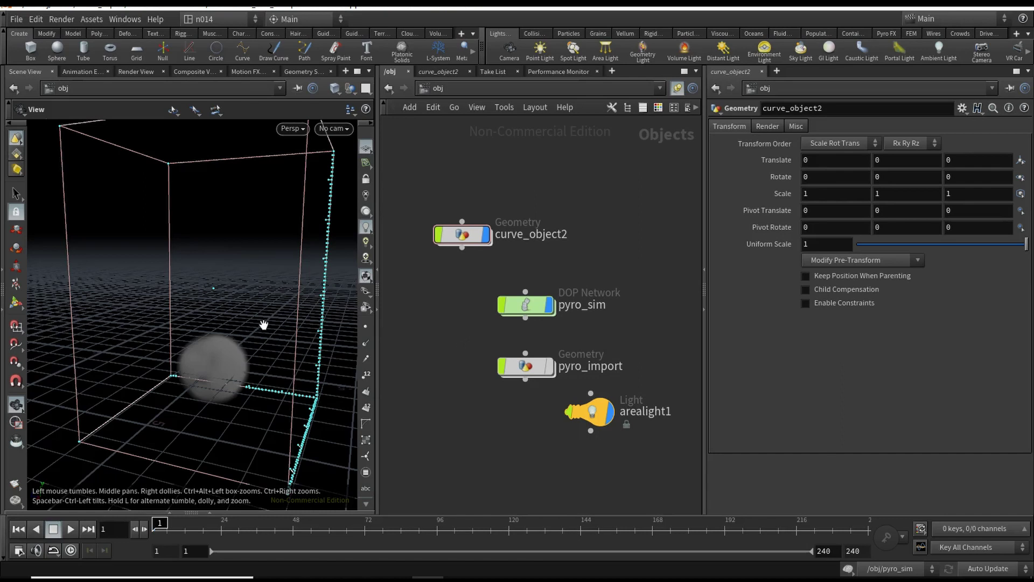
# Play the pyro_sim simulation of the curve example with its whole container in view
pyautogui.moveTo(263, 325); pyautogui.dragTo(270, 277)
pyautogui.scroll(-3, 270, 277)
pyautogui.click(70, 529)
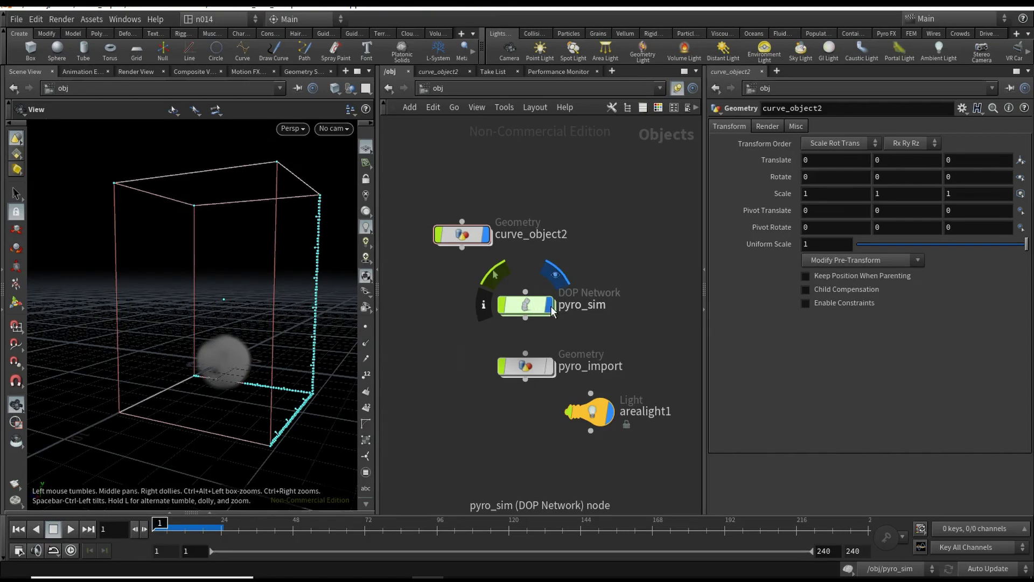
# Open the curve_object2 network and display transform1 to examine the guide curve
pyautogui.doubleClick(462, 234)
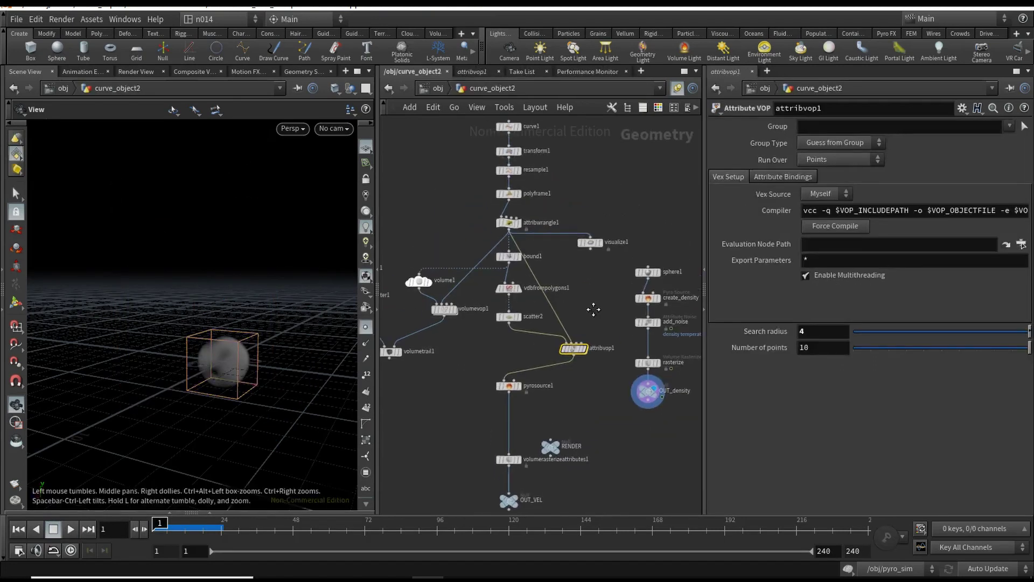
pyautogui.moveTo(554, 242); pyautogui.dragTo(579, 230, button='middle')
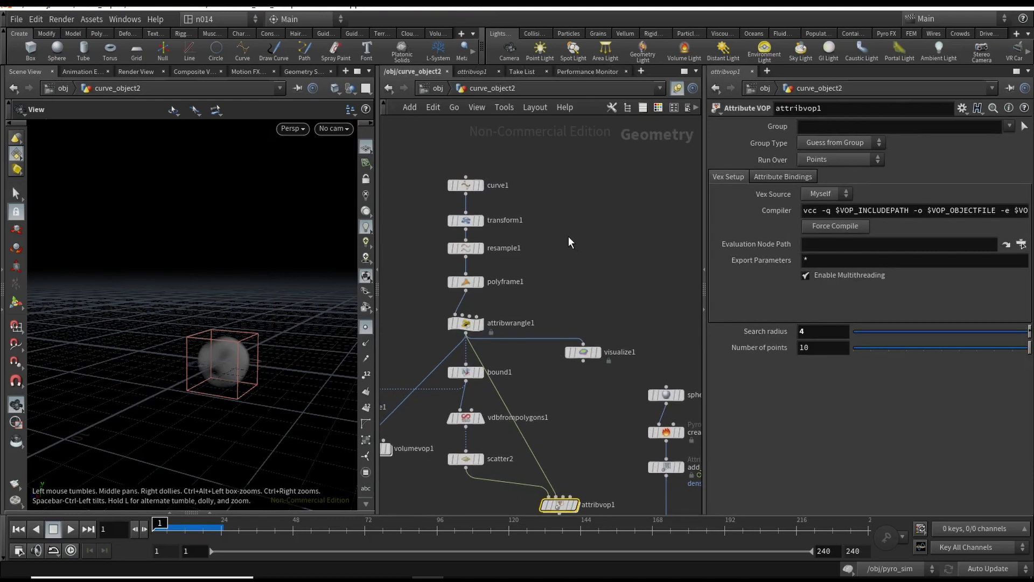
pyautogui.scroll(-2, 568, 236)
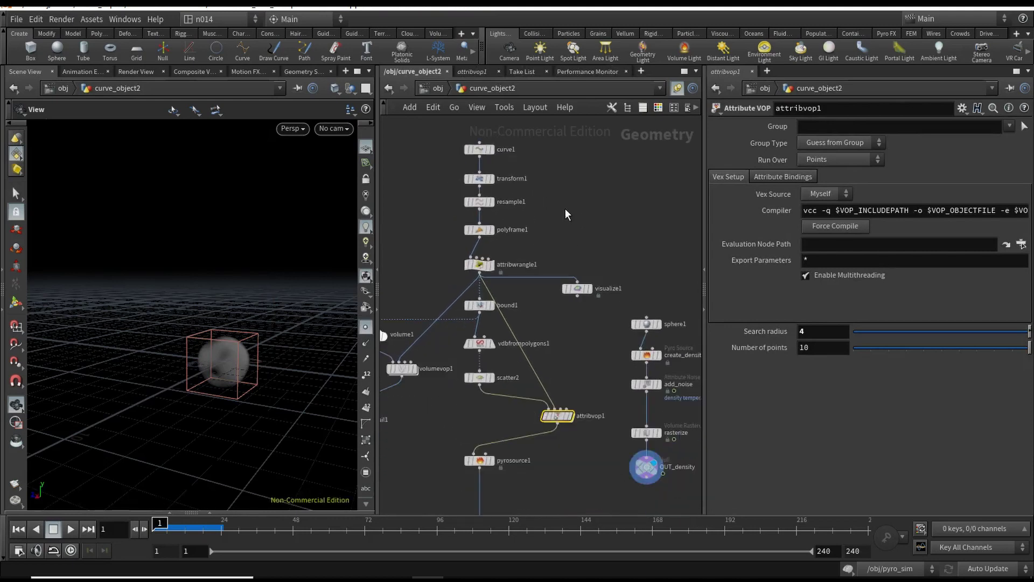
pyautogui.moveTo(565, 213)
pyautogui.mouseDown(button='middle')
pyautogui.moveTo(577, 219)
pyautogui.moveTo(558, 208)
pyautogui.mouseUp(button='middle')
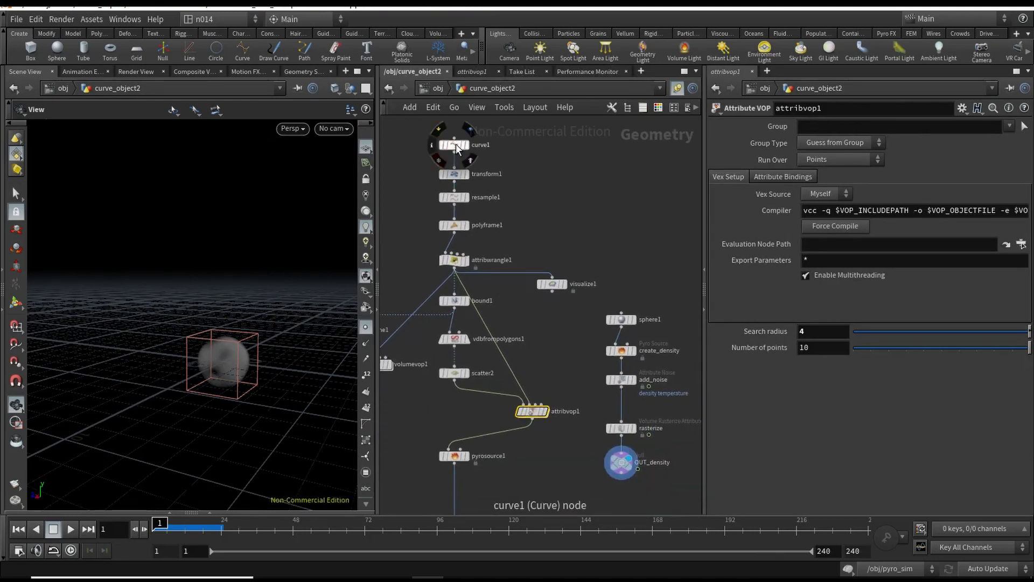
pyautogui.click(457, 176)
pyautogui.click(458, 176)
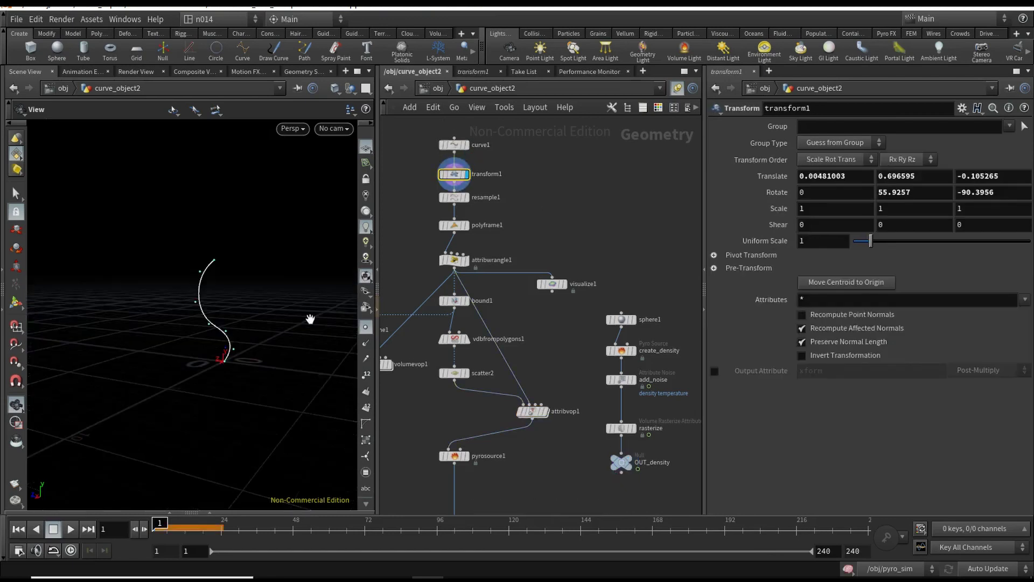
pyautogui.moveTo(259, 341); pyautogui.dragTo(284, 286)
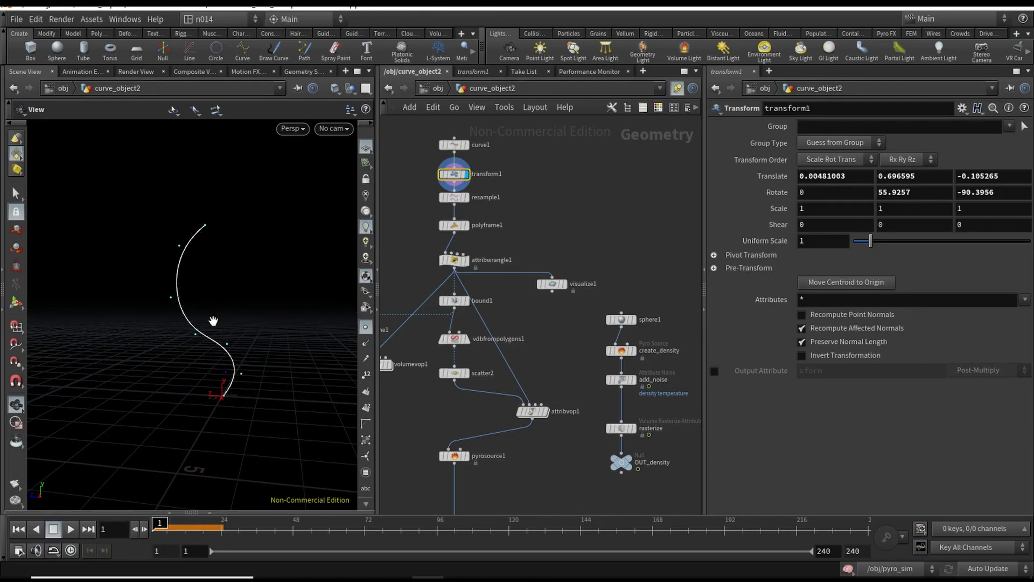
# Display sphere1 to examine the source shape of the density branch
pyautogui.moveTo(596, 277); pyautogui.dragTo(564, 242, button='middle')
pyautogui.click(591, 269)
pyautogui.click(591, 267)
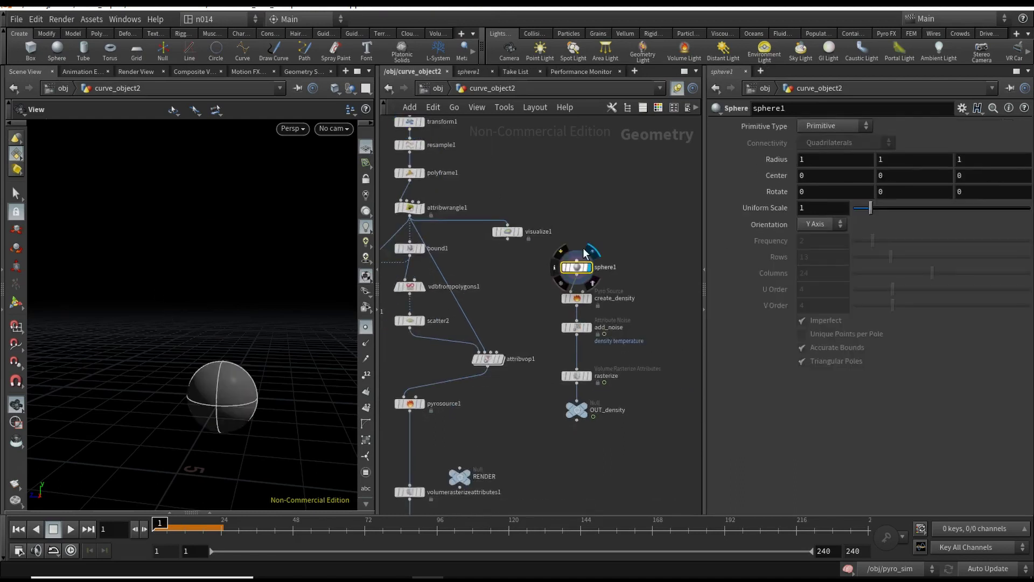
pyautogui.moveTo(155, 388); pyautogui.dragTo(173, 279, button='middle')
pyautogui.moveTo(173, 279); pyautogui.dragTo(240, 275, button='right')
pyautogui.moveTo(490, 399); pyautogui.dragTo(541, 354, button='middle')
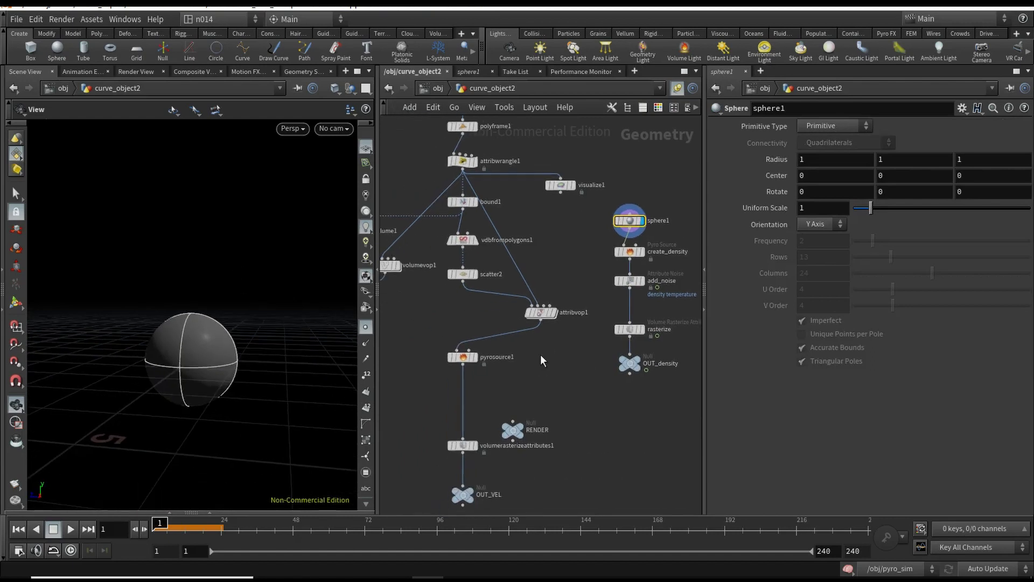
# Display transform1 again and inspect the guide curve from another angle
pyautogui.moveTo(561, 250); pyautogui.dragTo(605, 451, button='middle')
pyautogui.click(520, 281)
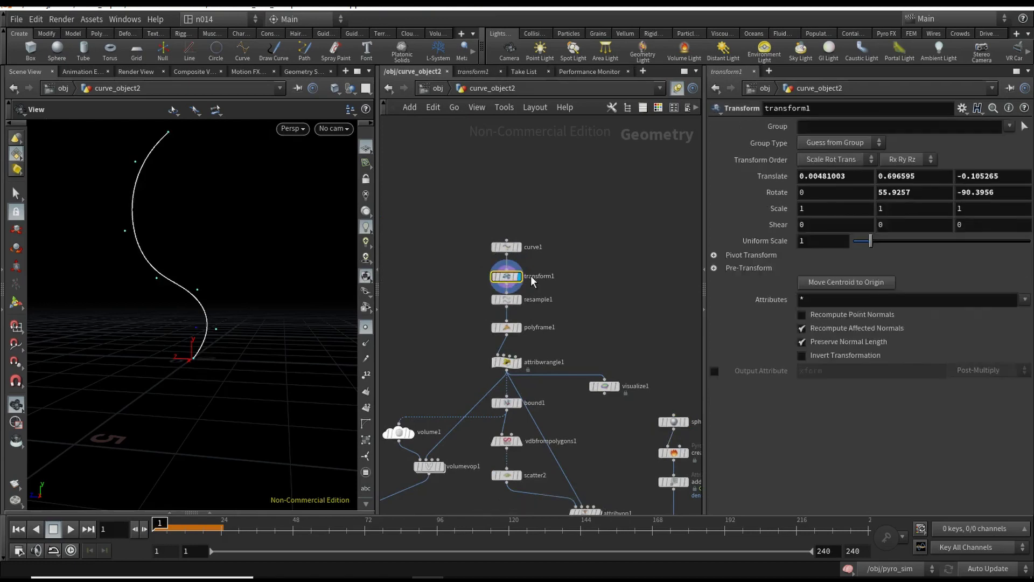
pyautogui.scroll(2, 587, 280)
pyautogui.moveTo(233, 290); pyautogui.dragTo(286, 286)
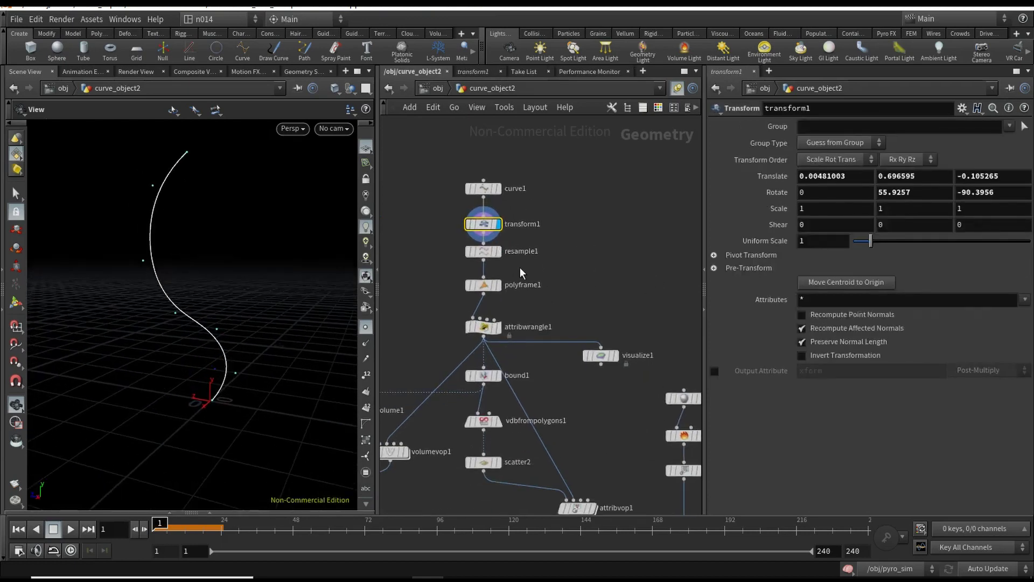
# Move the display down to polyframe1 and inspect its tangent name setting N
pyautogui.press('Down')
pyautogui.press('Down')
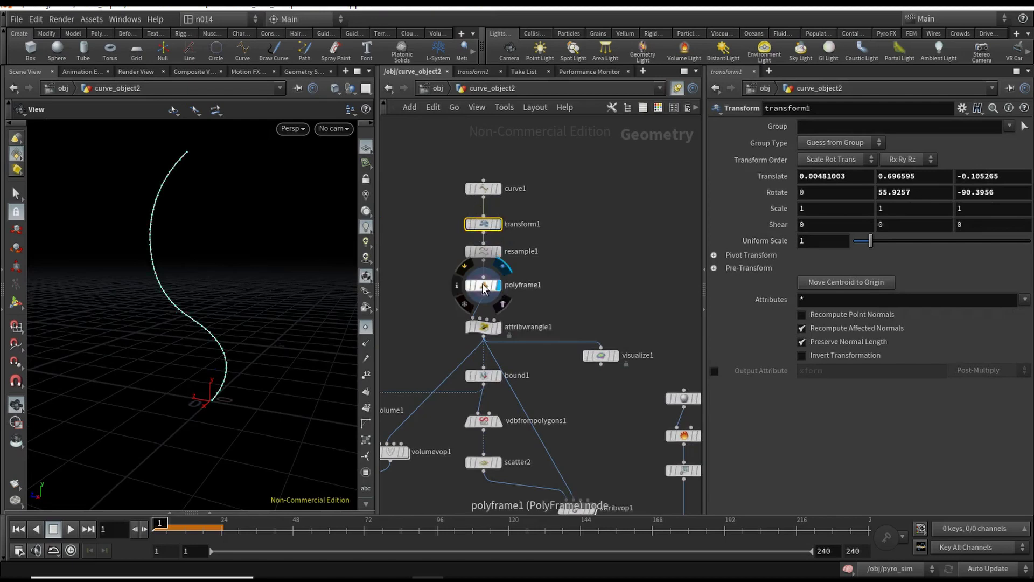
pyautogui.scroll(2, 548, 291)
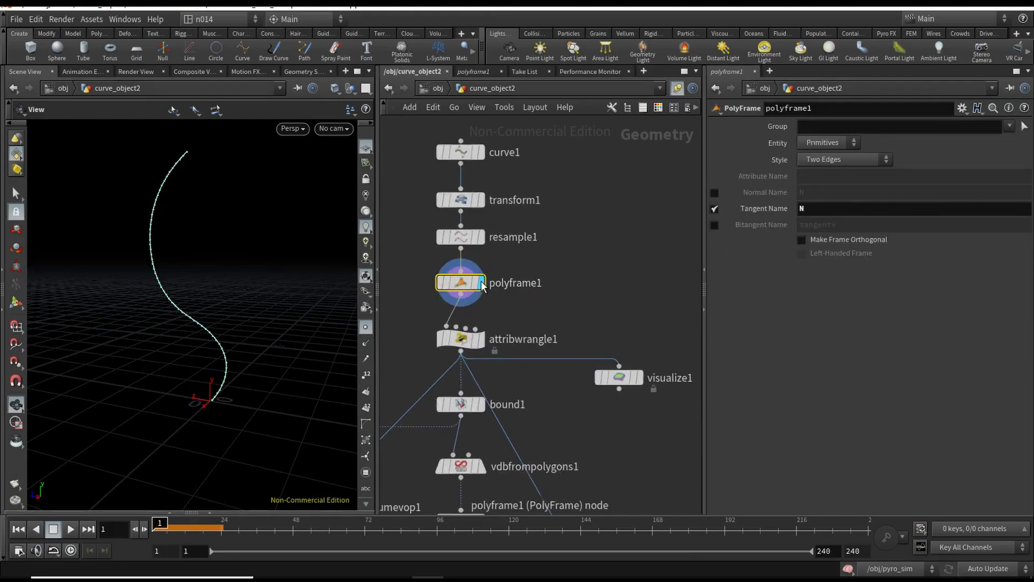
pyautogui.moveTo(462, 289)
pyautogui.scroll(2, 581, 289)
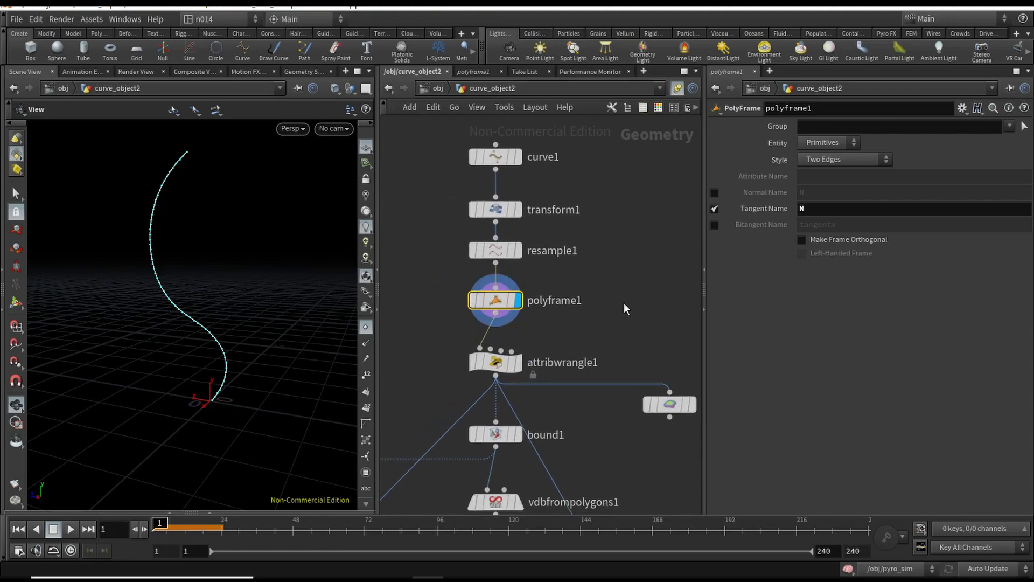
pyautogui.moveTo(586, 295); pyautogui.dragTo(593, 287, button='middle')
# Feed polyframe1 into visualize1, display it, and inspect the vector marker for attribute N along the curve
pyautogui.moveTo(482, 296)
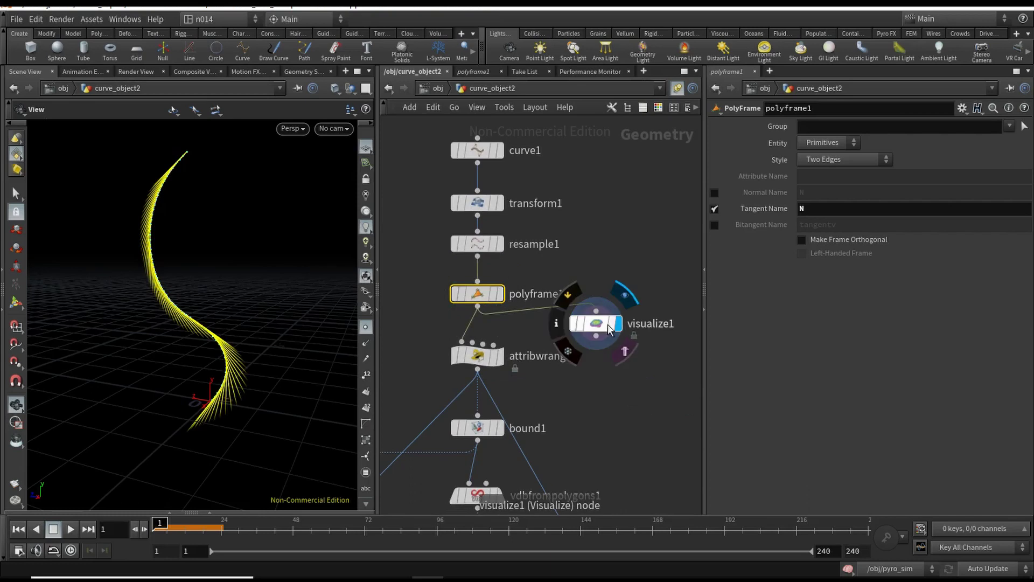
pyautogui.click(603, 323)
pyautogui.moveTo(635, 252); pyautogui.dragTo(620, 216, button='middle')
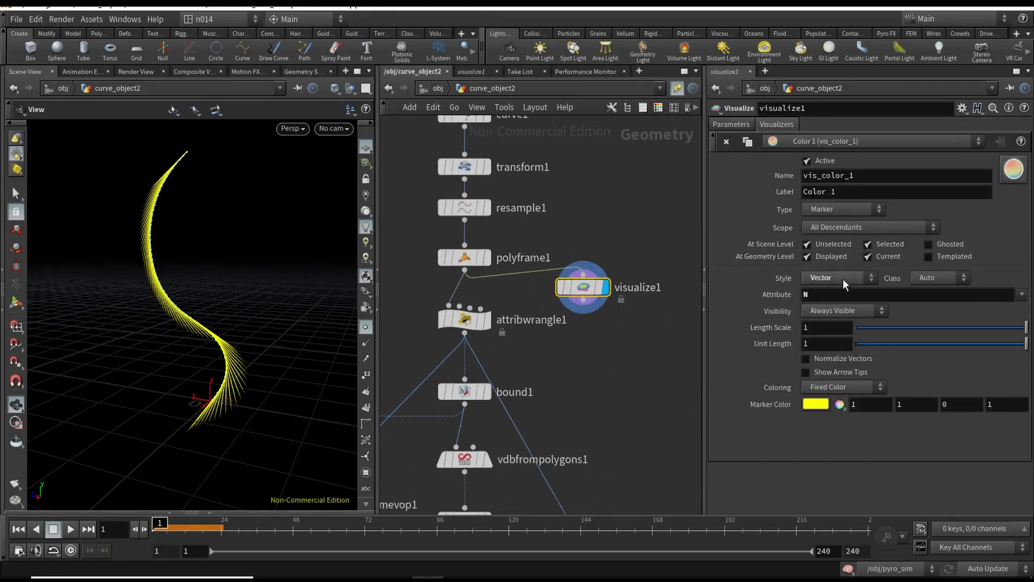
pyautogui.click(827, 297)
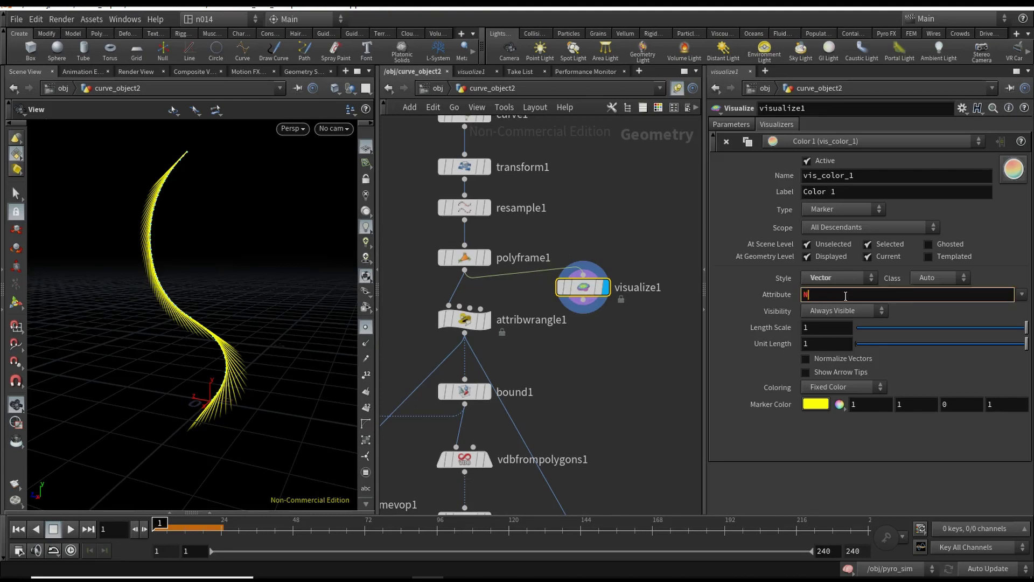
pyautogui.moveTo(628, 344); pyautogui.dragTo(635, 319, button='middle')
pyautogui.moveTo(199, 439); pyautogui.dragTo(197, 329)
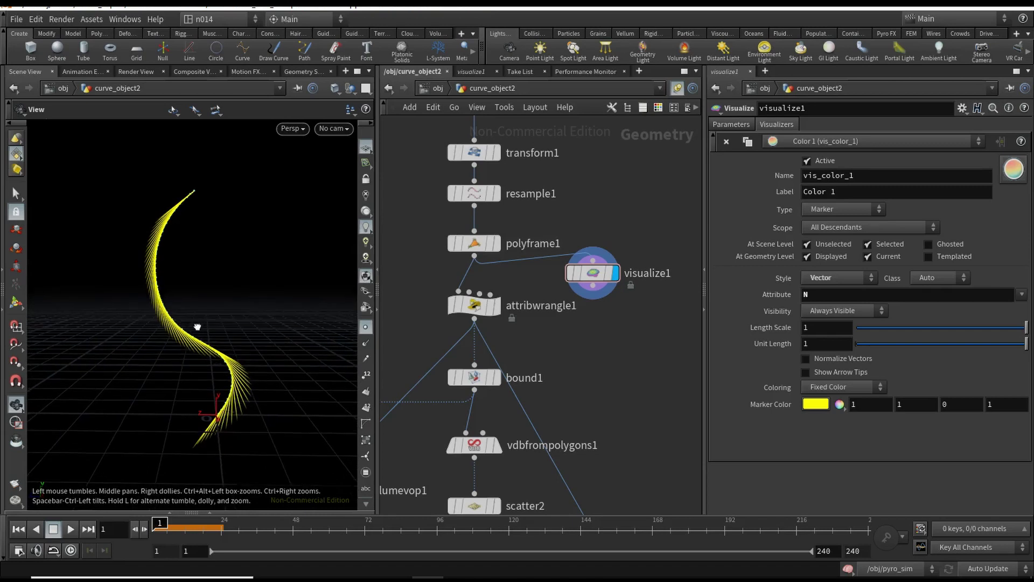
# Display attribwrangle1 and examine its expression @N=-@N; that reverses the normals
pyautogui.click(500, 281)
pyautogui.click(473, 306)
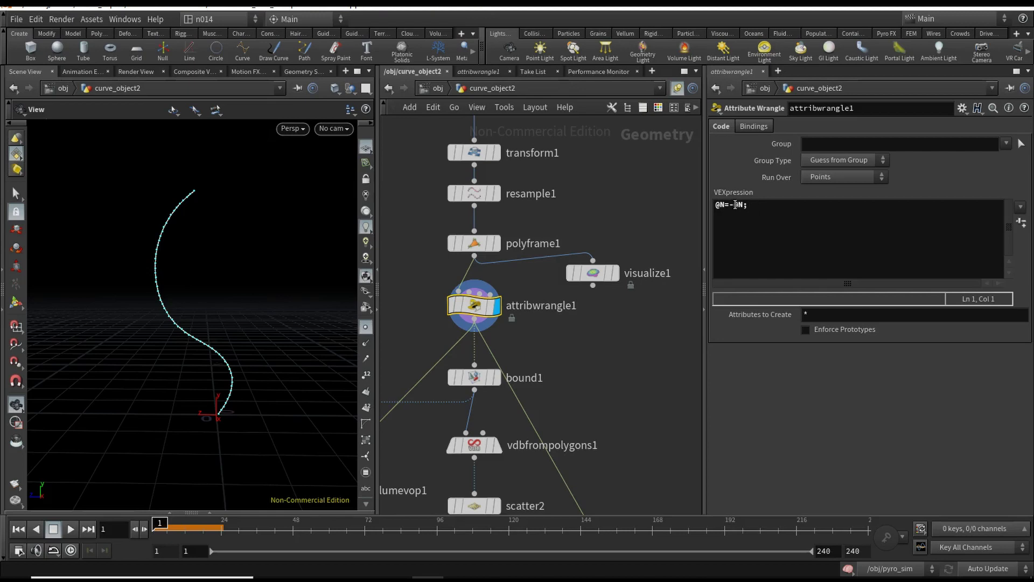
pyautogui.scroll(-4, 564, 286)
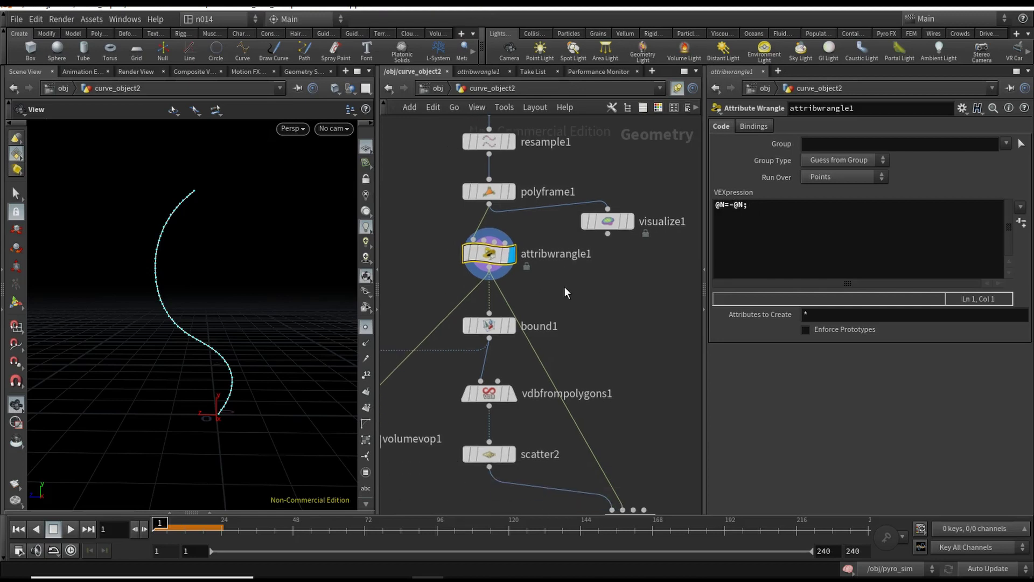
pyautogui.moveTo(279, 325); pyautogui.dragTo(233, 314)
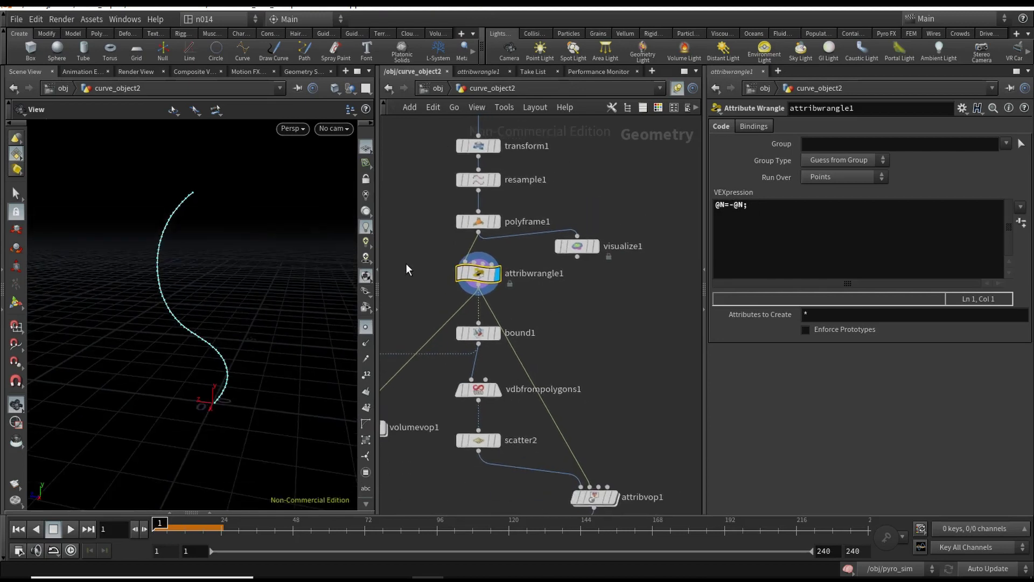
# Connect the attribwrangle1 output to visualize1, place visualize1 beside bound1, and display it to inspect the reversed normals
pyautogui.click(479, 291)
pyautogui.click(587, 244)
pyautogui.moveTo(579, 247); pyautogui.dragTo(597, 306)
pyautogui.click(613, 303)
pyautogui.moveTo(205, 329); pyautogui.dragTo(188, 320)
pyautogui.moveTo(200, 219); pyautogui.dragTo(205, 293)
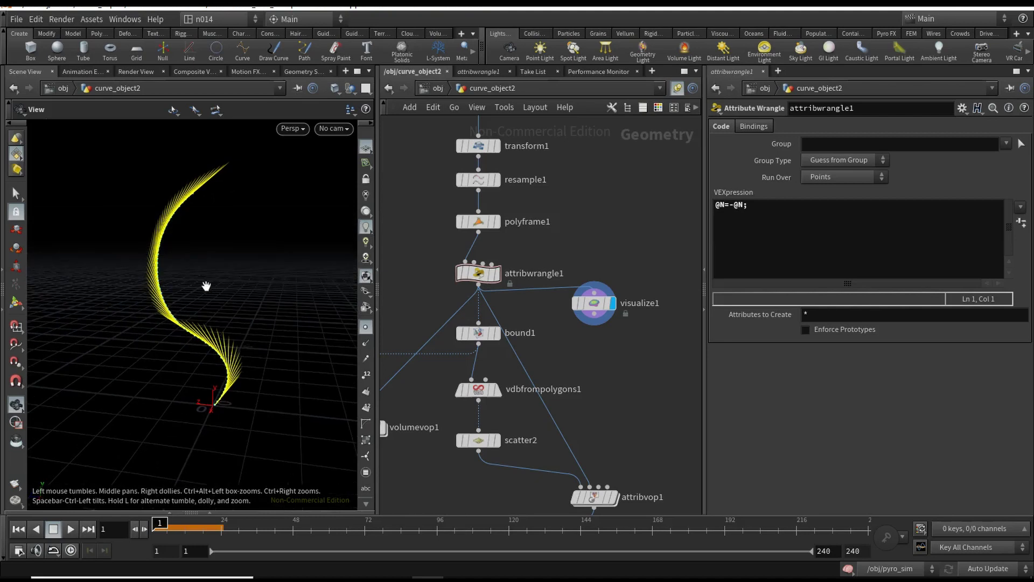
pyautogui.scroll(3, 231, 273)
pyautogui.moveTo(230, 272); pyautogui.dragTo(225, 311, button='middle')
pyautogui.scroll(-4, 225, 311)
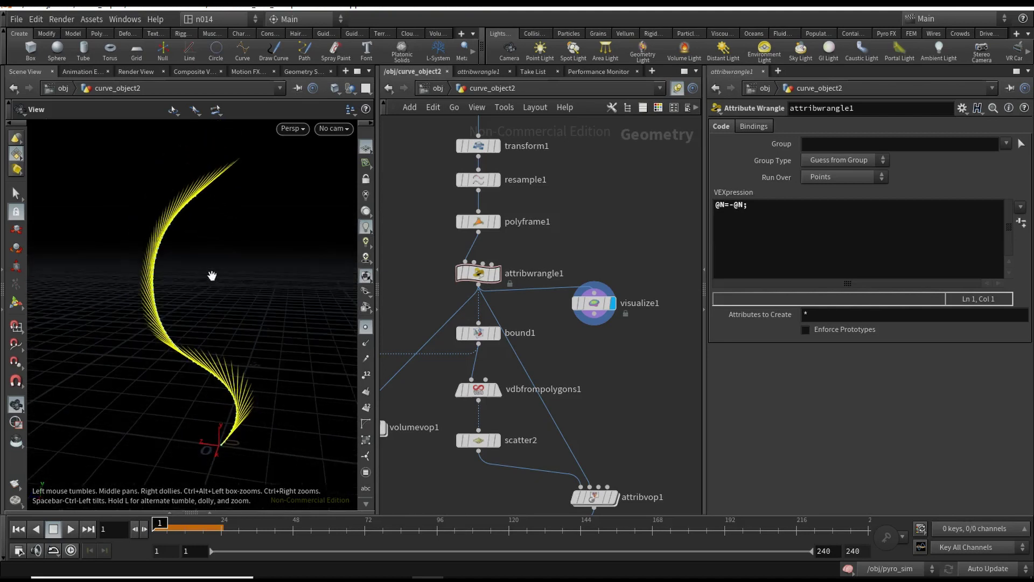
# Display bound1 to inspect the box around the curve, followed by vdbfrompolygons1 to inspect its density and velocity volume settings
pyautogui.scroll(-2, 200, 277)
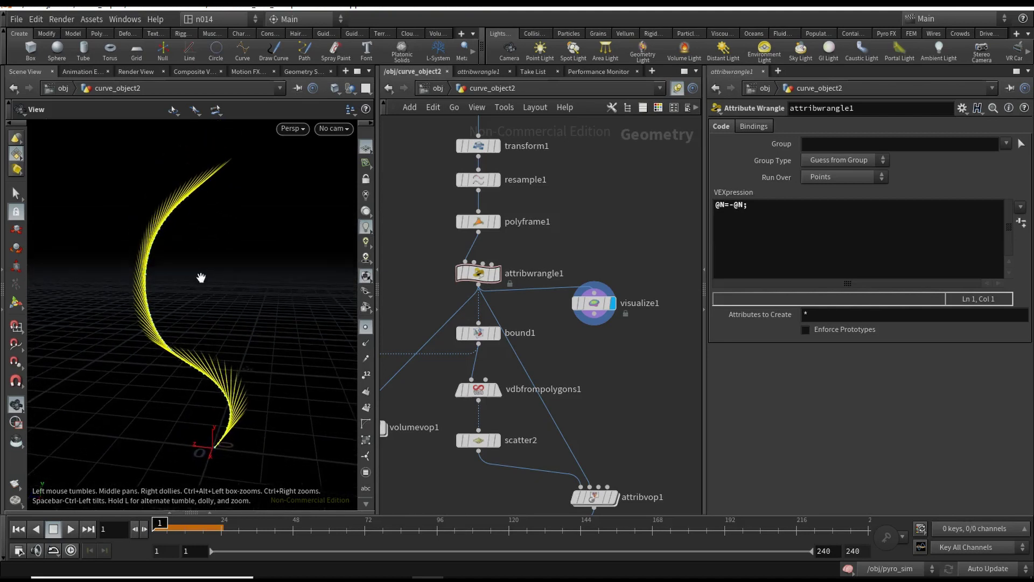
pyautogui.click(496, 332)
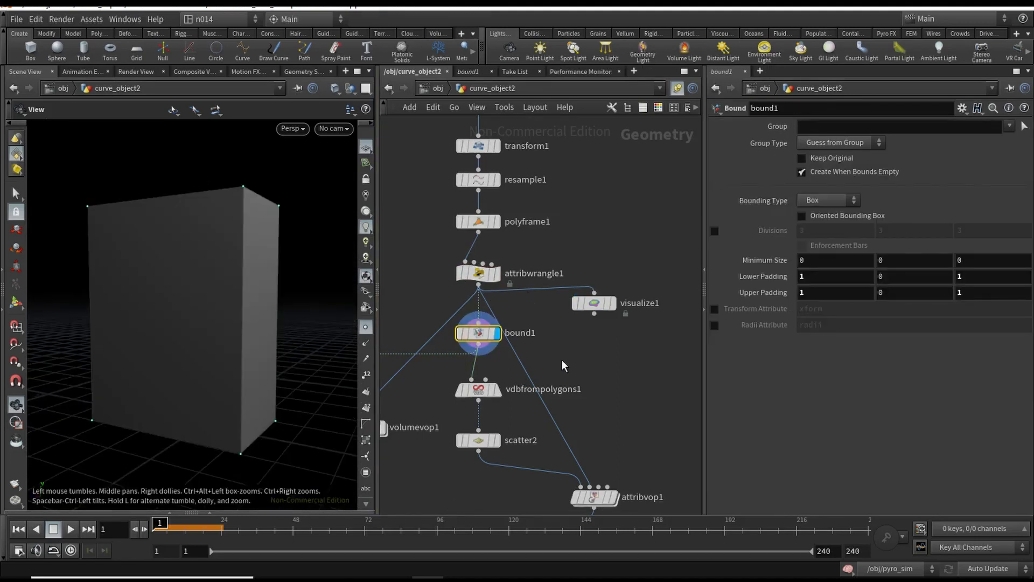
pyautogui.scroll(-4, 587, 329)
pyautogui.click(522, 314)
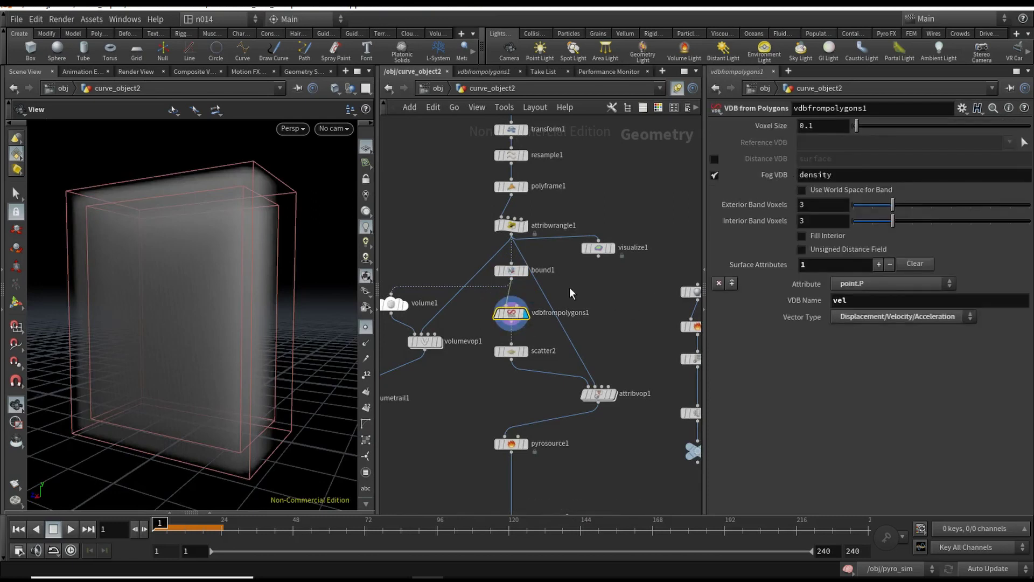
pyautogui.moveTo(592, 286); pyautogui.dragTo(571, 237, button='middle')
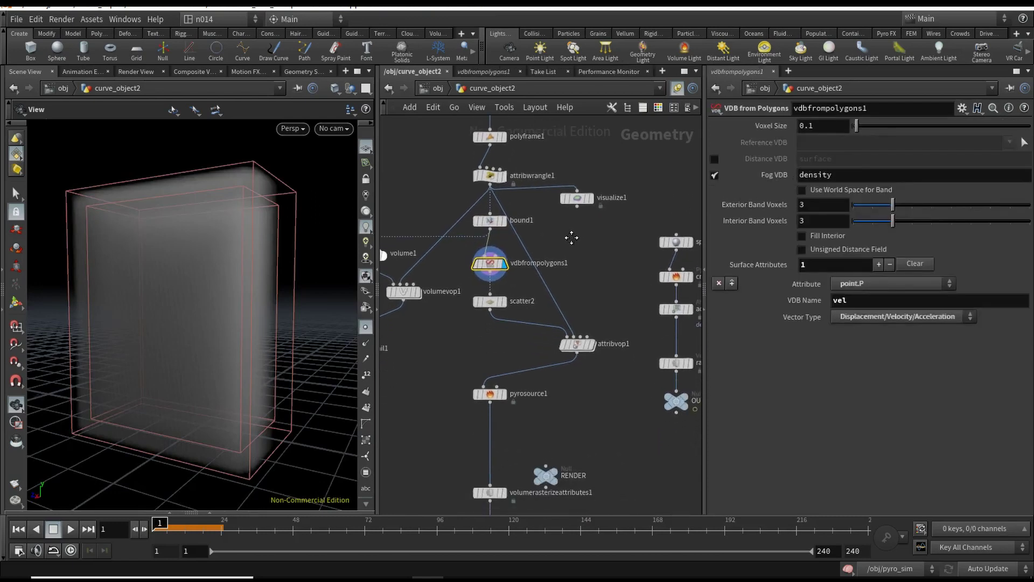
# Display scatter2 and examine the points scattered inside the bounding volume
pyautogui.click(504, 300)
pyautogui.moveTo(301, 334); pyautogui.dragTo(200, 294)
pyautogui.moveTo(496, 178); pyautogui.dragTo(512, 216, button='middle')
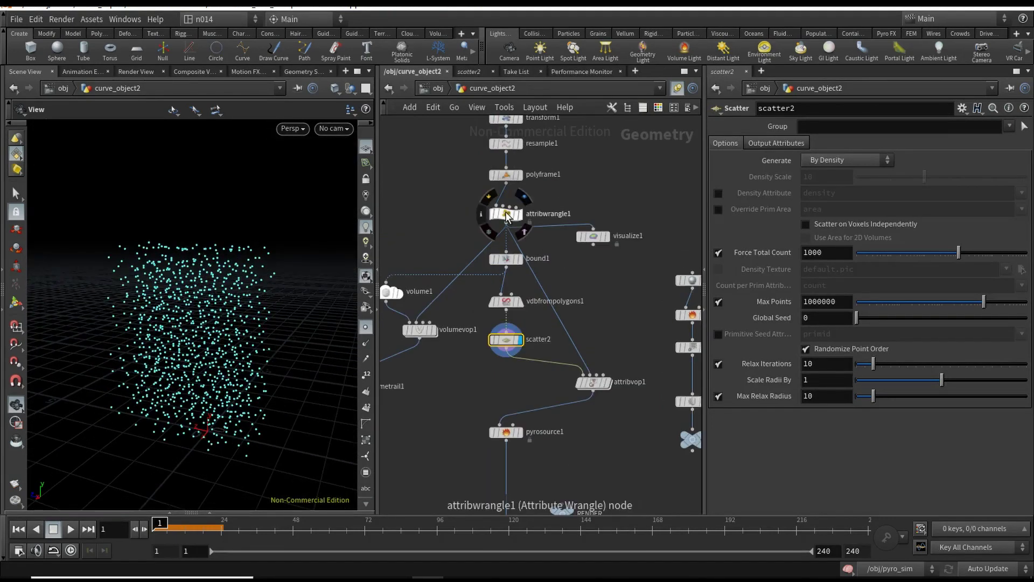
# Compare the curve at attribwrangle1 and its visualize1 vectors with the scattered points, returning the display to scatter2
pyautogui.click(520, 214)
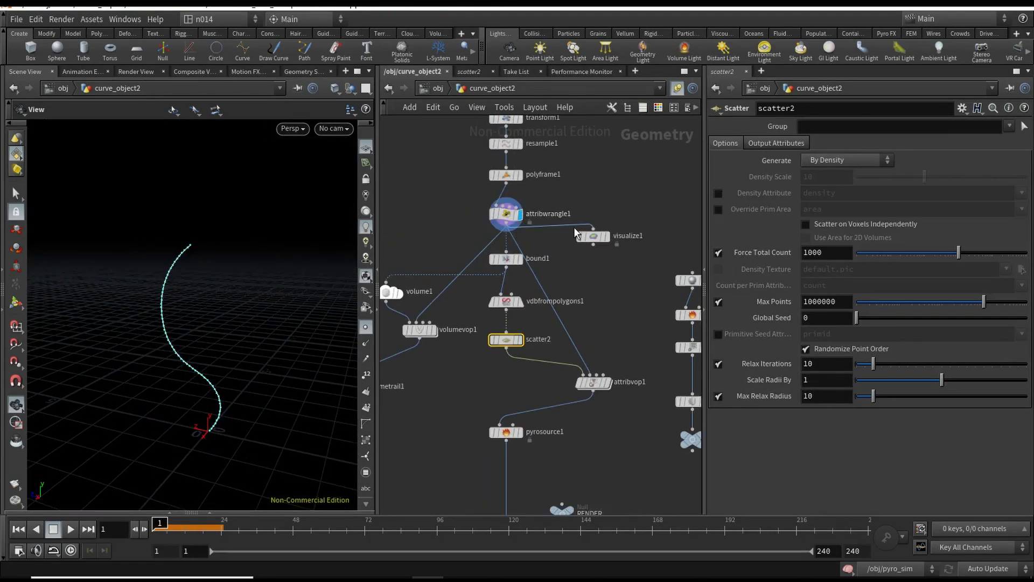
pyautogui.click(604, 238)
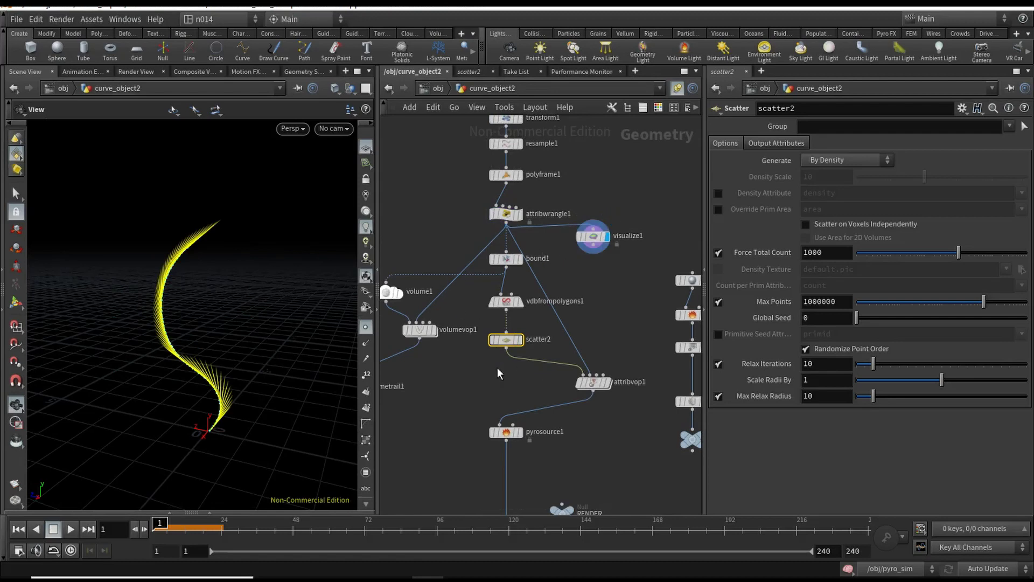
pyautogui.scroll(2, 527, 346)
pyautogui.click(526, 332)
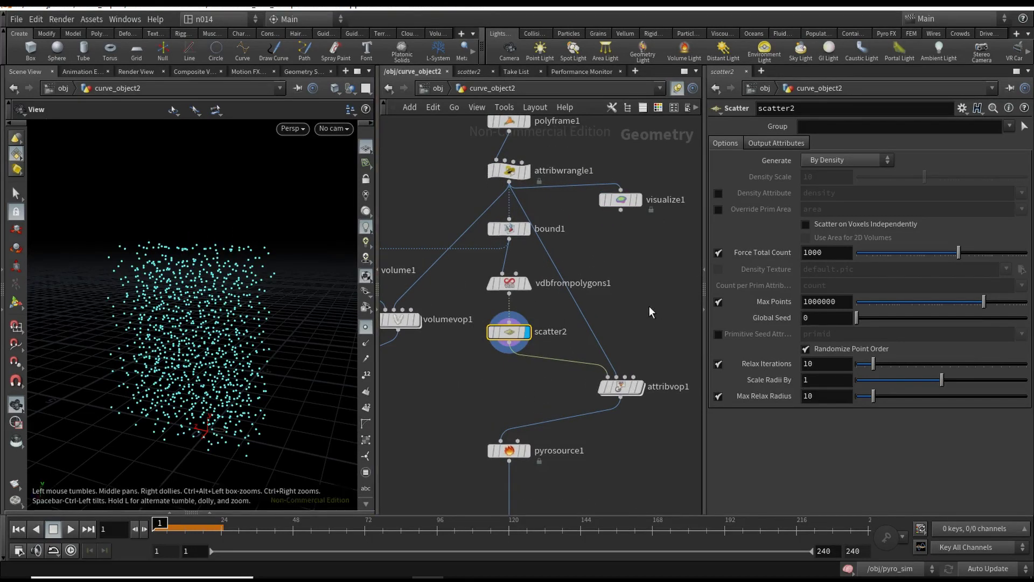
pyautogui.moveTo(632, 298); pyautogui.dragTo(597, 266, button='middle')
# Open the attribvop1 network, examine how OpInput2 feeds the pcopen1 file input, and return to curve_object2
pyautogui.doubleClick(586, 355)
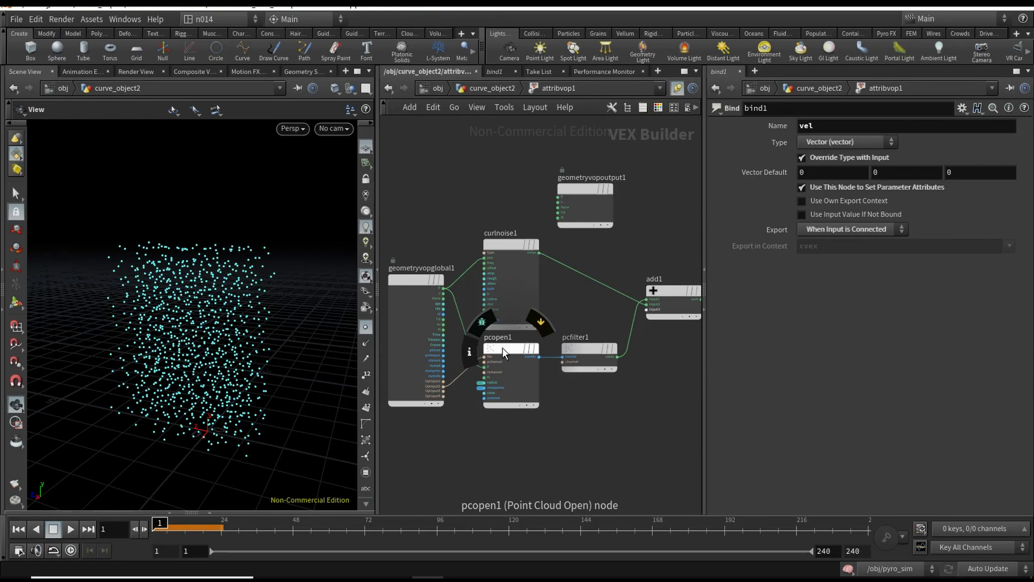
pyautogui.scroll(3, 446, 382)
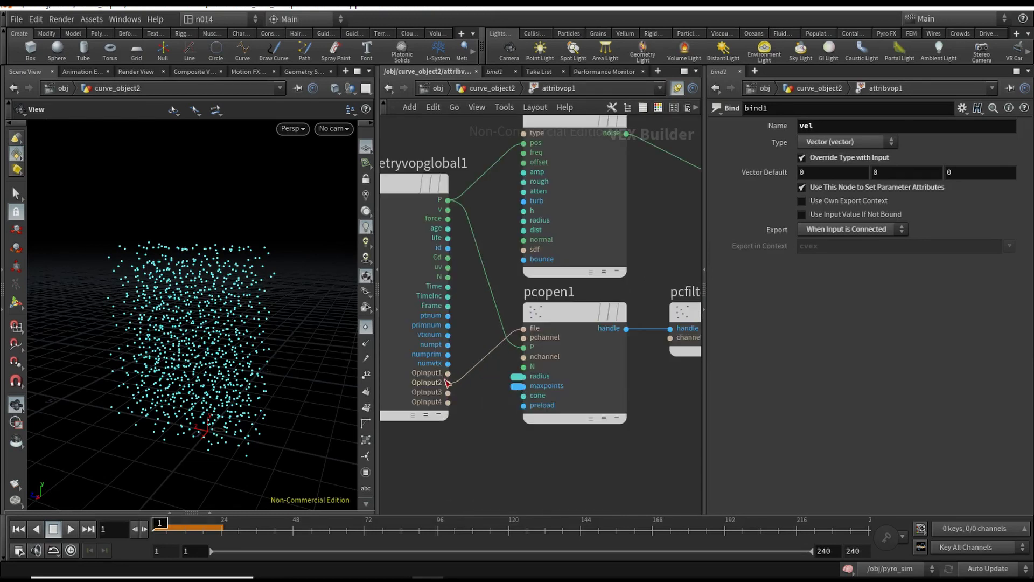
pyautogui.moveTo(496, 337); pyautogui.dragTo(524, 328)
pyautogui.click(483, 89)
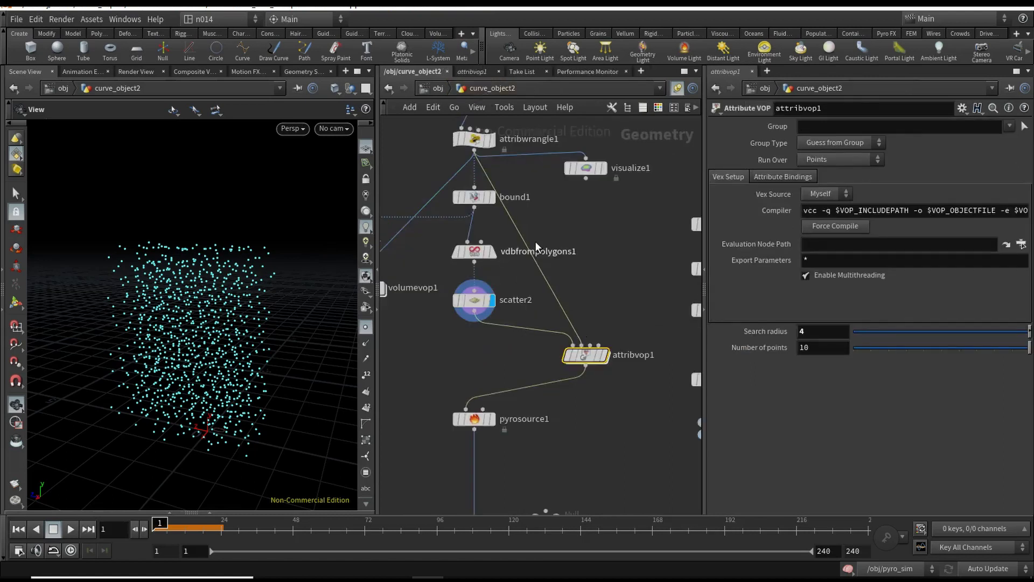
# Trace the attribwrangle1 connection into attribvop1, reopen its network and inspect the channel setting of pcfilter1
pyautogui.moveTo(552, 201); pyautogui.dragTo(529, 241, button='middle')
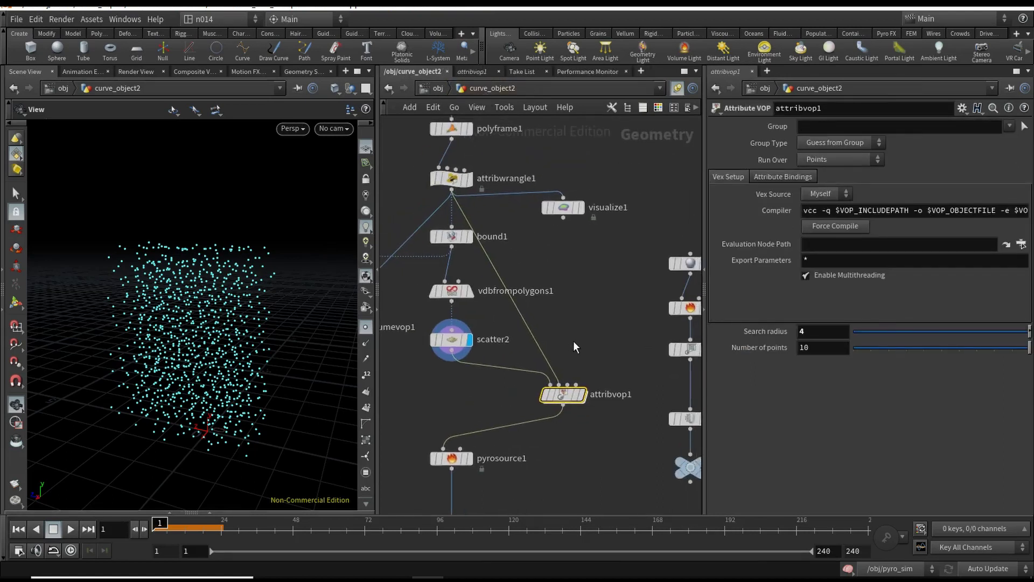
pyautogui.moveTo(573, 345); pyautogui.dragTo(553, 333, button='middle')
pyautogui.doubleClick(535, 381)
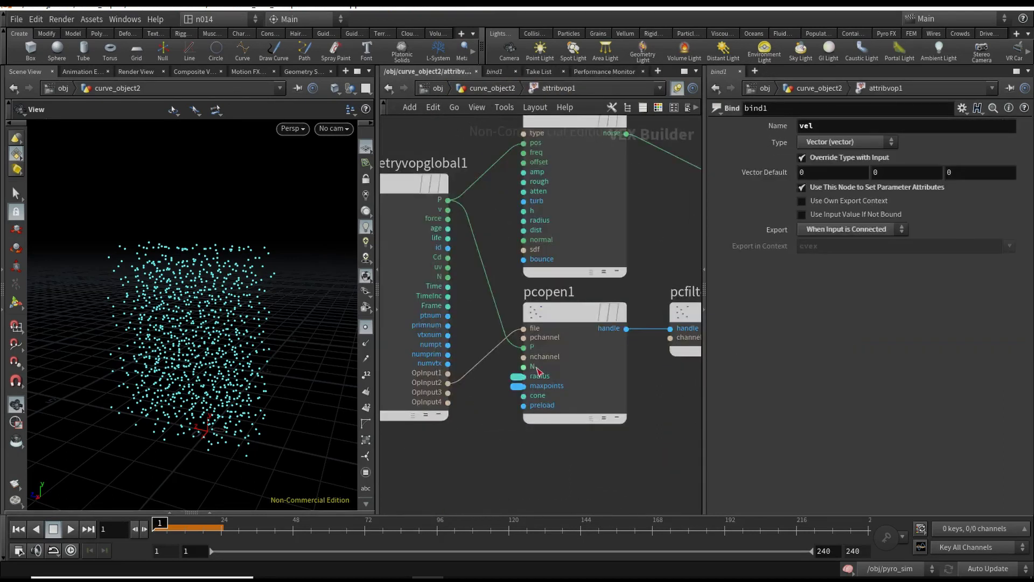
pyautogui.moveTo(654, 287); pyautogui.dragTo(469, 288, button='middle')
pyautogui.click(533, 319)
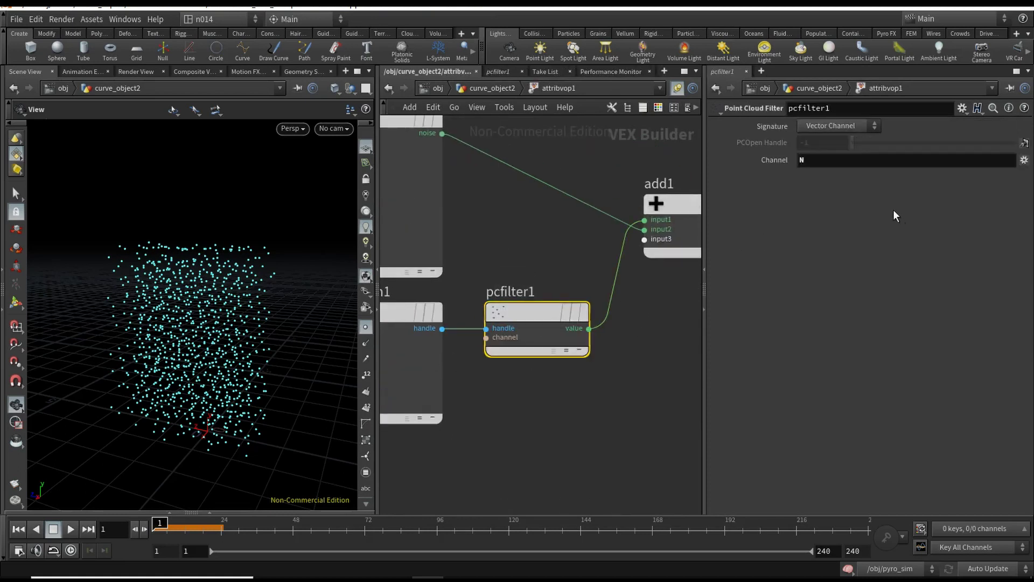
# Follow the filtered value and curl noise through add1 to the vel export in bind1, and go back up to curve_object2
pyautogui.moveTo(645, 158); pyautogui.dragTo(562, 210, button='middle')
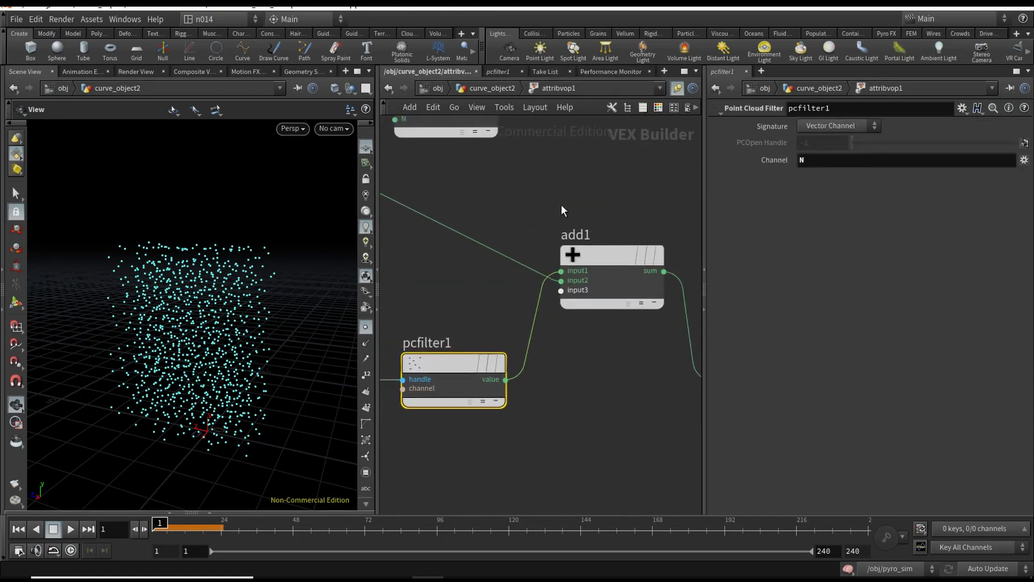
pyautogui.moveTo(587, 353); pyautogui.dragTo(514, 351, button='middle')
pyautogui.scroll(-3, 525, 334)
pyautogui.moveTo(611, 285); pyautogui.dragTo(618, 357)
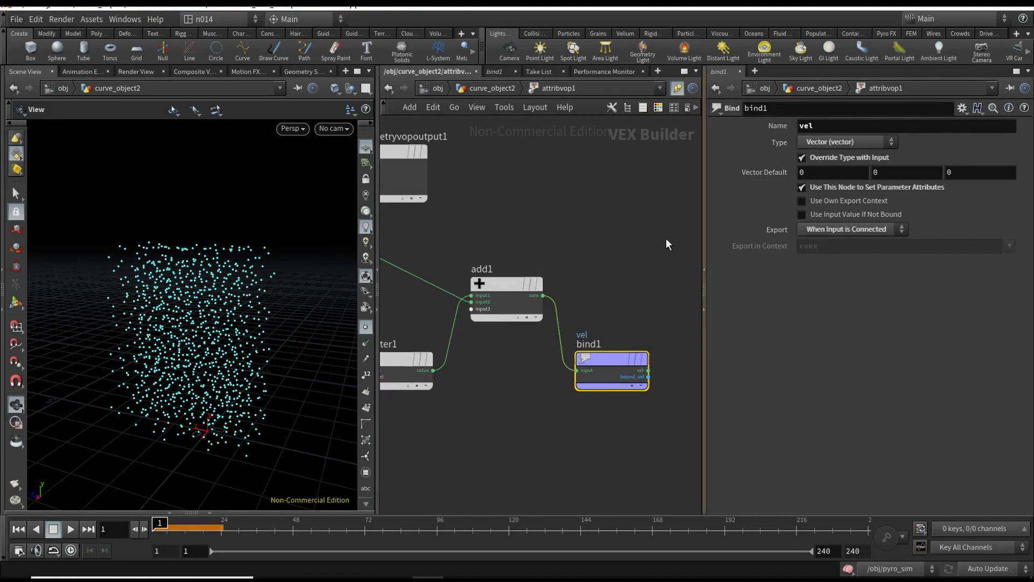
pyautogui.click(490, 88)
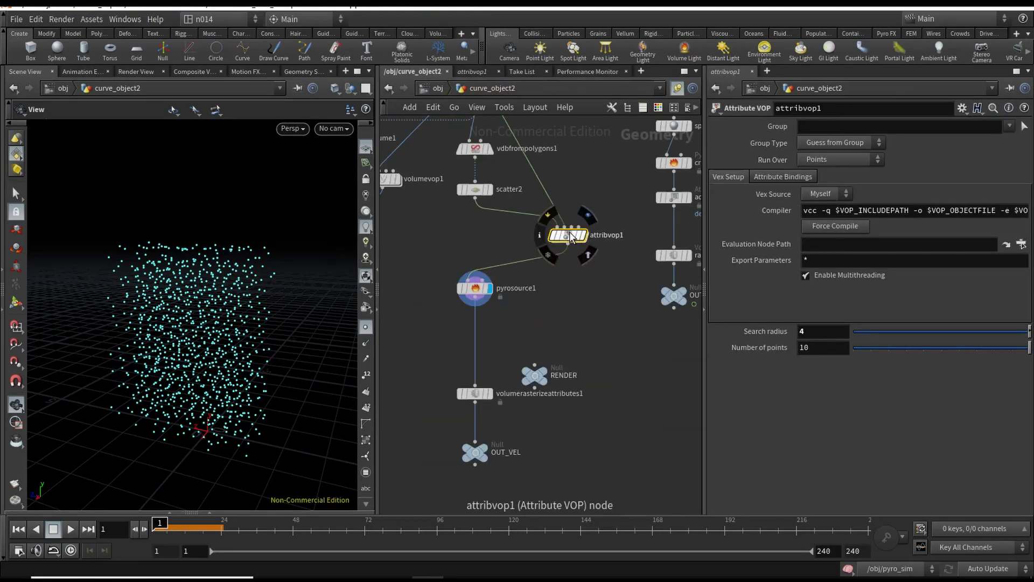
# Inspect pyrosource1's mode and custom vel attribute settings
pyautogui.click(485, 295)
pyautogui.scroll(1, 476, 298)
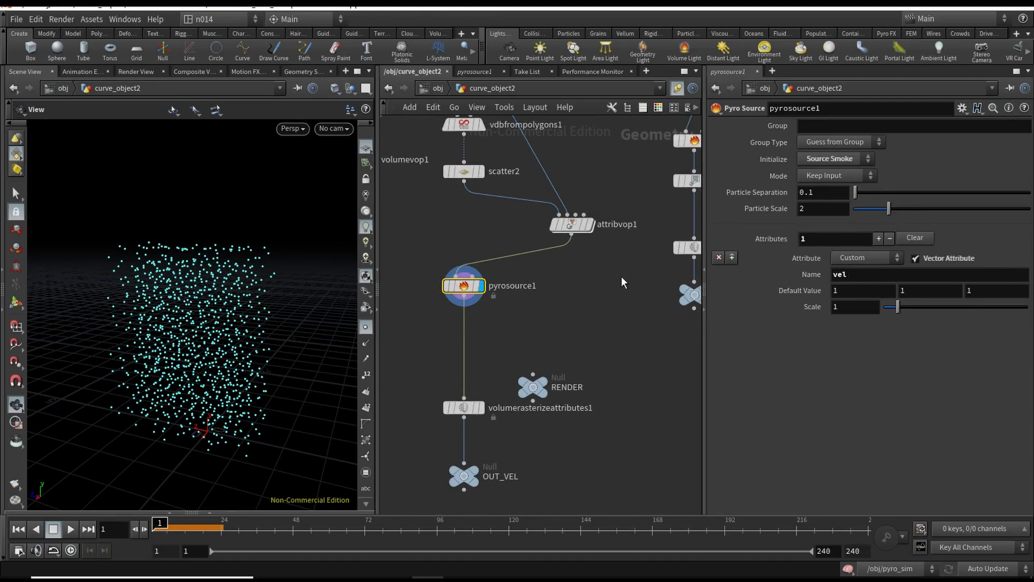
pyautogui.moveTo(512, 308); pyautogui.dragTo(542, 284, button='middle')
pyautogui.scroll(-1, 548, 302)
# Select and display volumerasterizeattributes1 to inspect how the vel attribute is rasterized into a volume
pyautogui.click(514, 368)
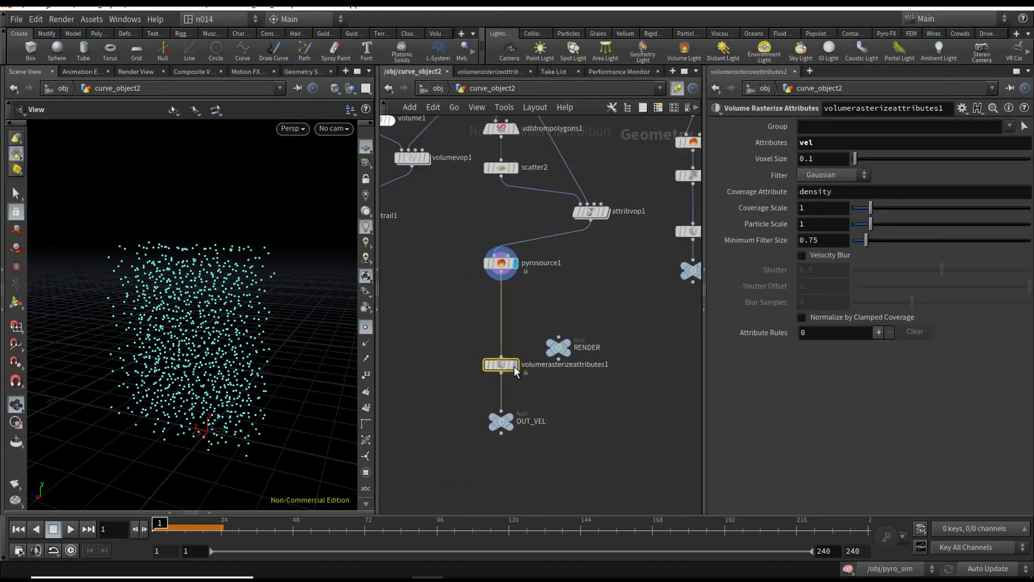
pyautogui.click(516, 366)
pyautogui.moveTo(491, 319); pyautogui.dragTo(478, 338, button='middle')
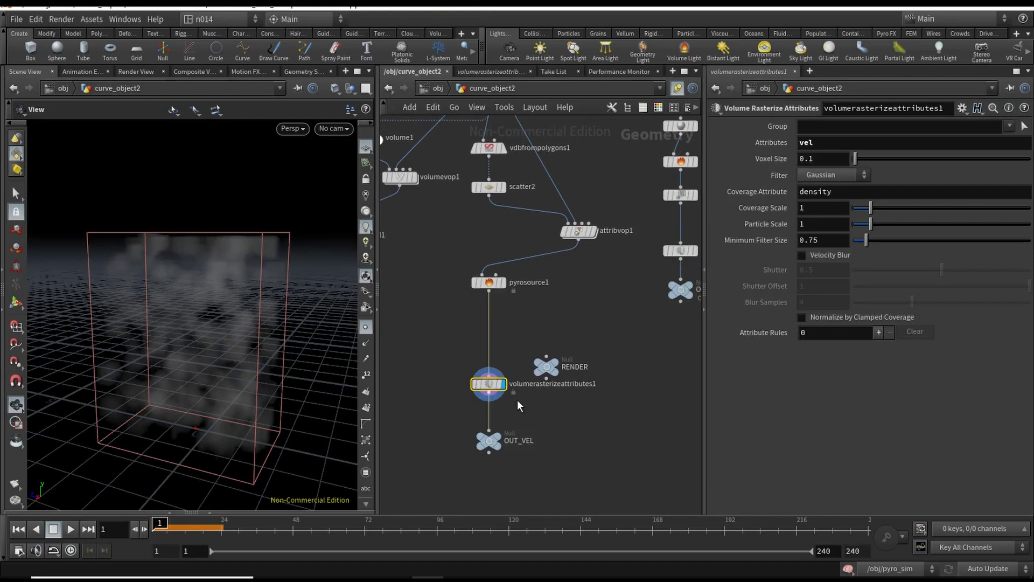
# Display sphere1 in the density source branch and inspect create_density's density and temperature attributes
pyautogui.moveTo(606, 299); pyautogui.dragTo(562, 327, button='middle')
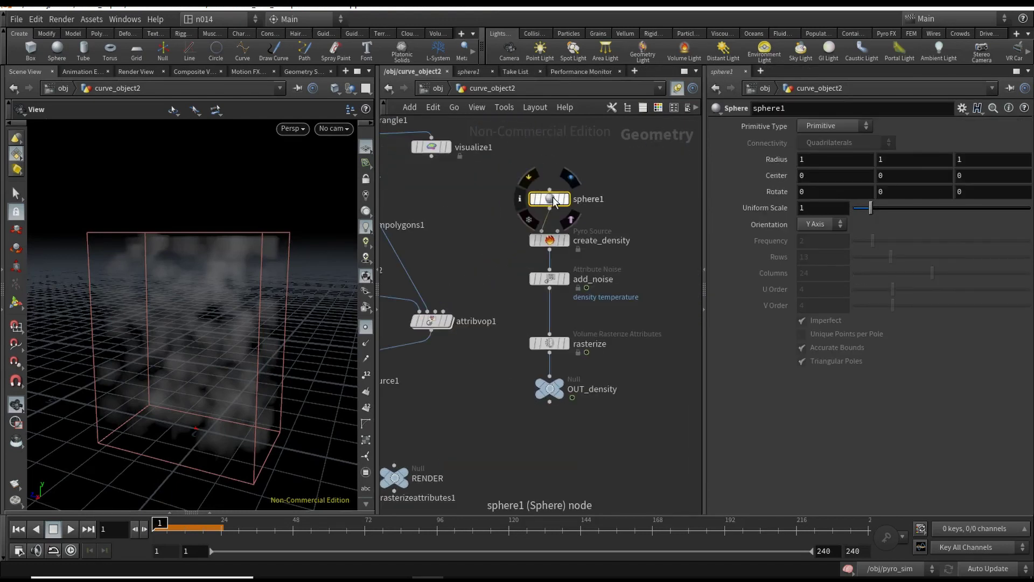
pyautogui.moveTo(625, 213); pyautogui.dragTo(629, 223, button='middle')
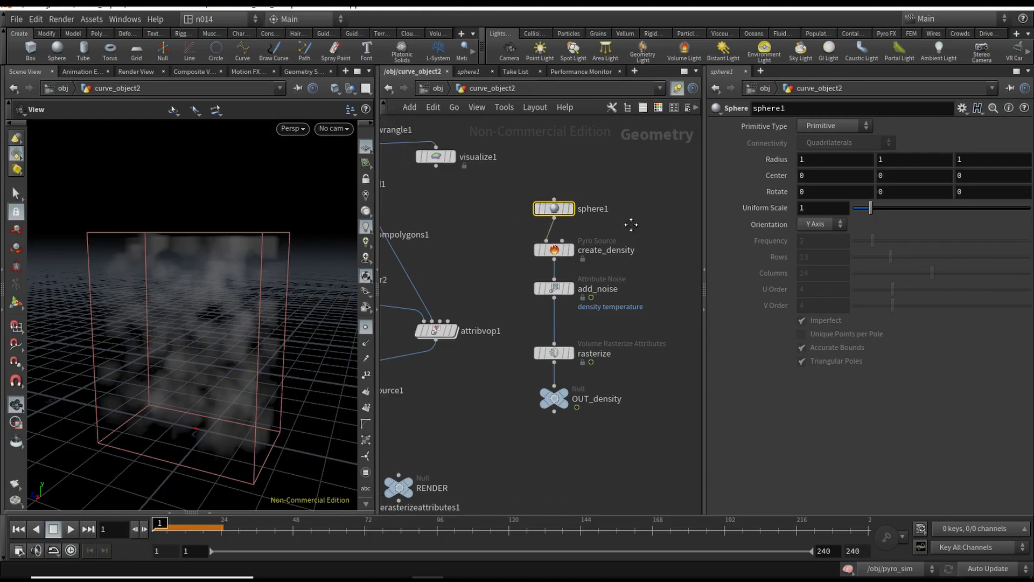
pyautogui.click(571, 208)
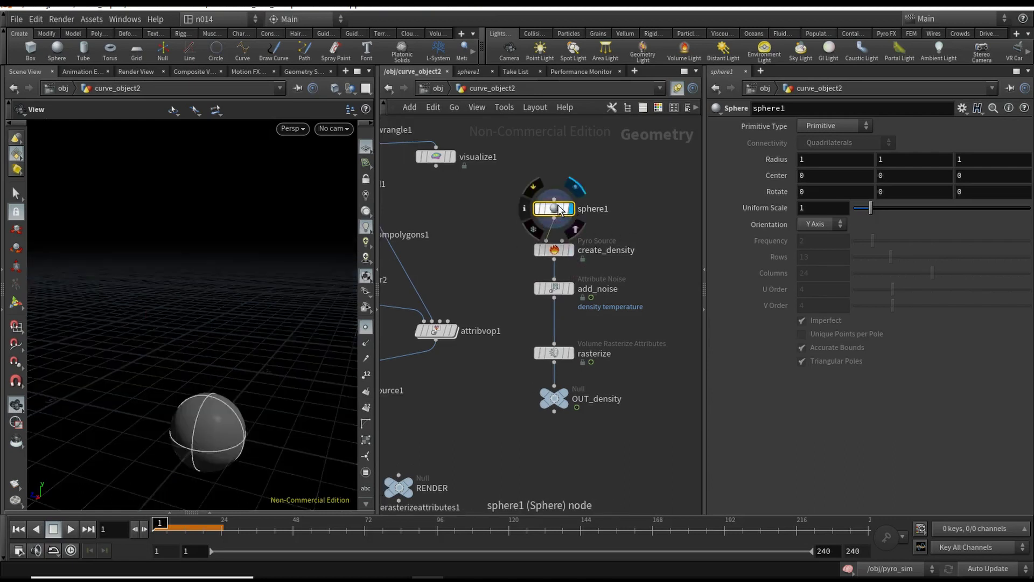
pyautogui.click(555, 251)
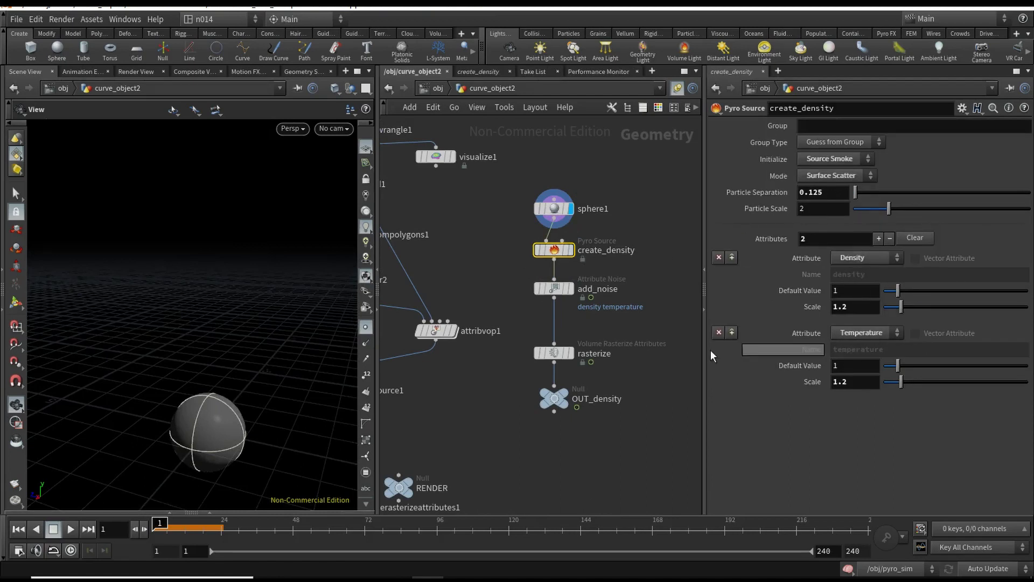
# Display add_noise, inspect its noise settings, and examine the source points on the sphere
pyautogui.click(572, 290)
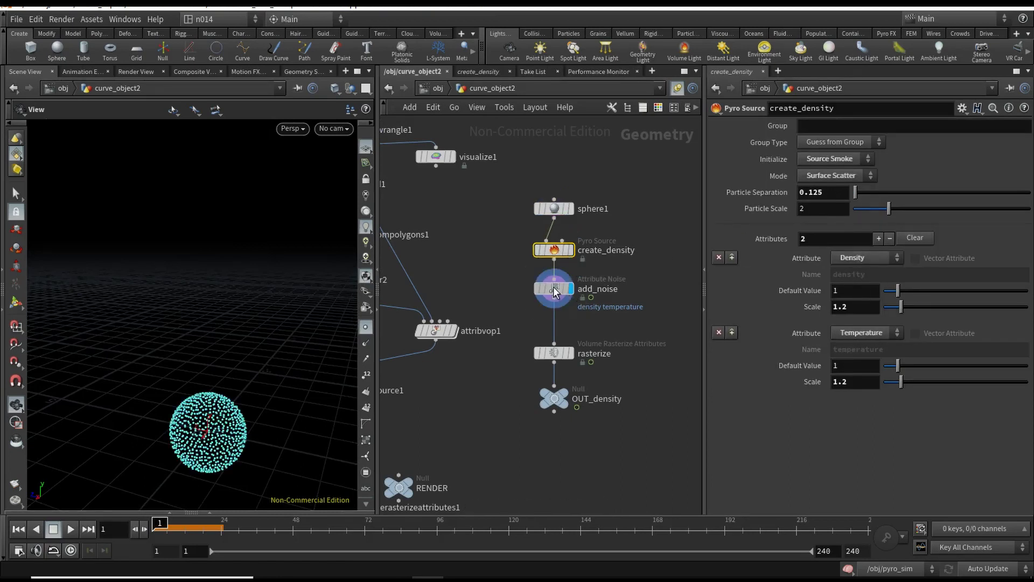
pyautogui.click(555, 290)
pyautogui.moveTo(247, 272); pyautogui.dragTo(244, 241, button='middle')
pyautogui.moveTo(244, 241); pyautogui.dragTo(221, 243, button='right')
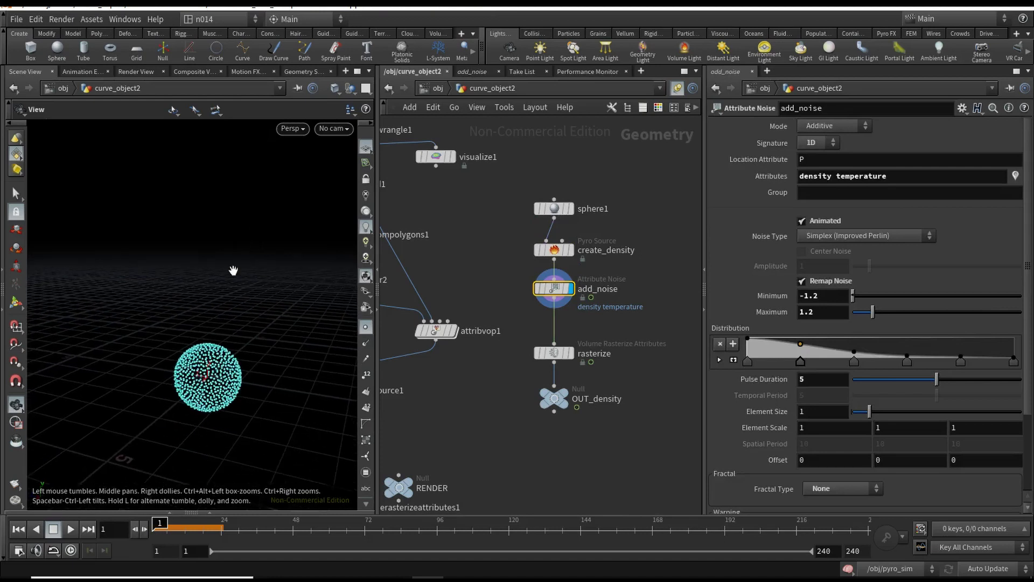
# Display rasterize to inspect the density source volume and its settings, and move the display down to OUT_density
pyautogui.click(571, 353)
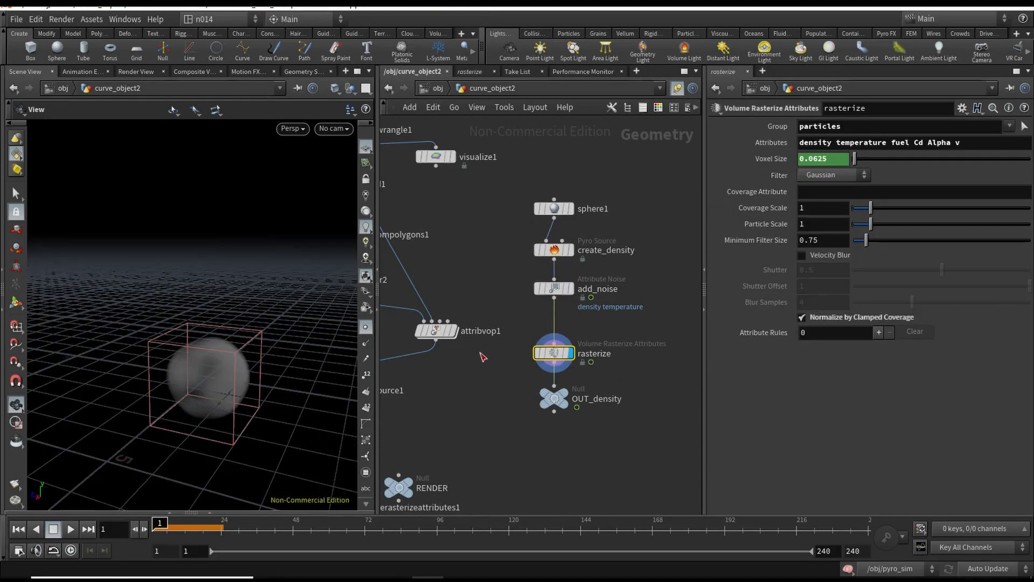
pyautogui.moveTo(550, 351)
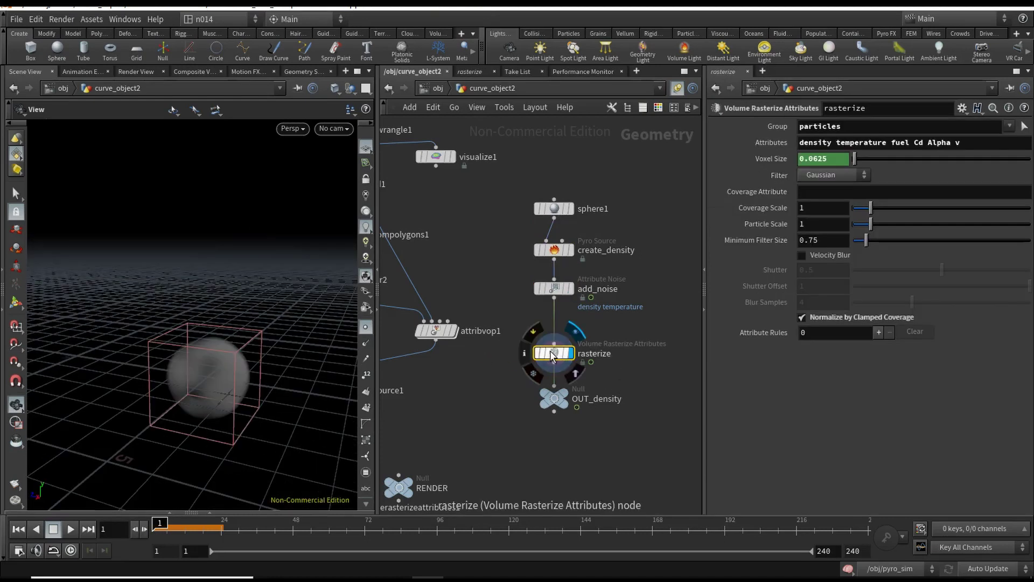
pyautogui.click(644, 363)
pyautogui.click(565, 392)
pyautogui.moveTo(493, 335); pyautogui.dragTo(522, 335, button='middle')
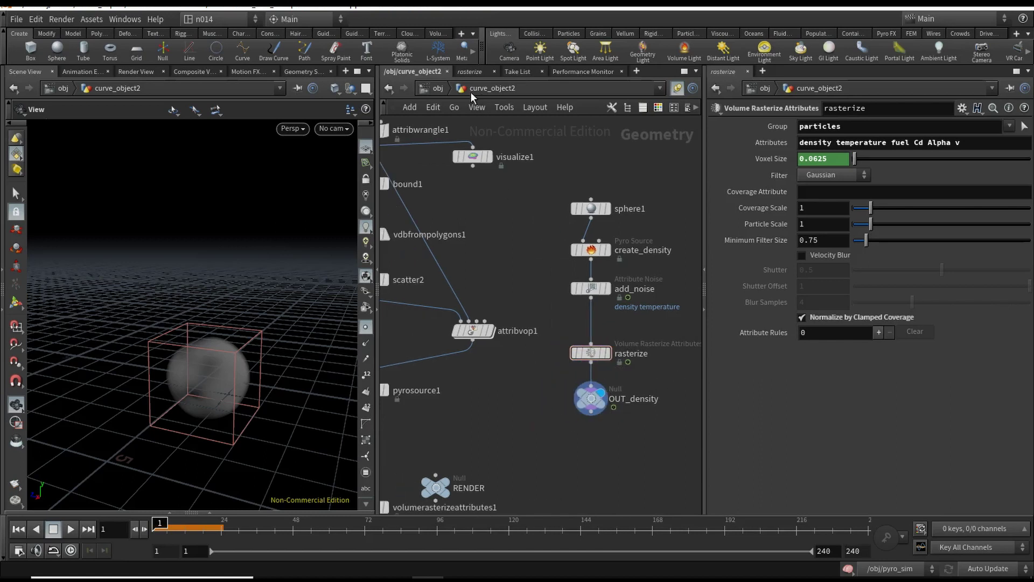
# Return to the object level and play the pyro simulation to watch the smoke follow the curve
pyautogui.click(438, 88)
pyautogui.click(69, 529)
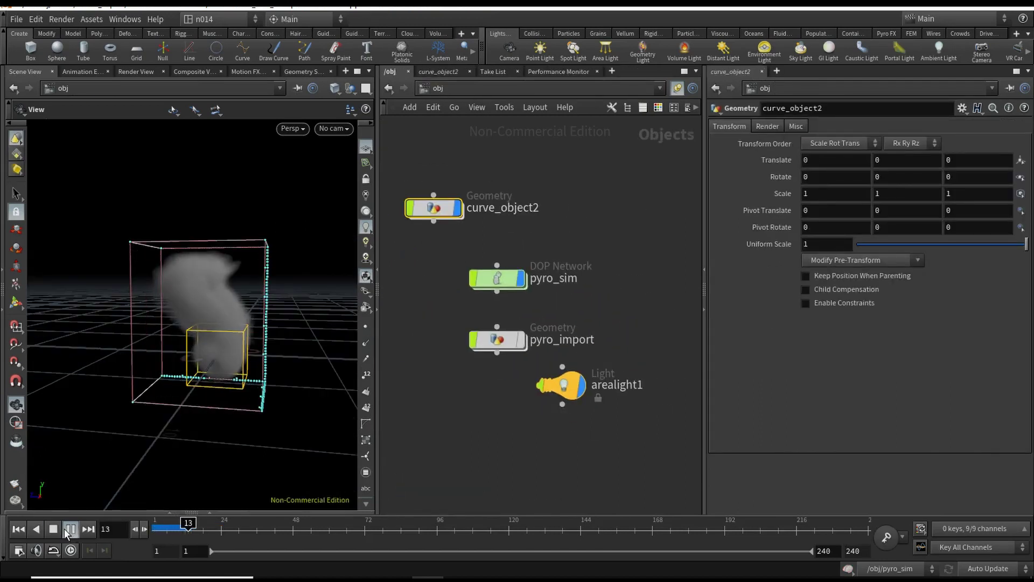